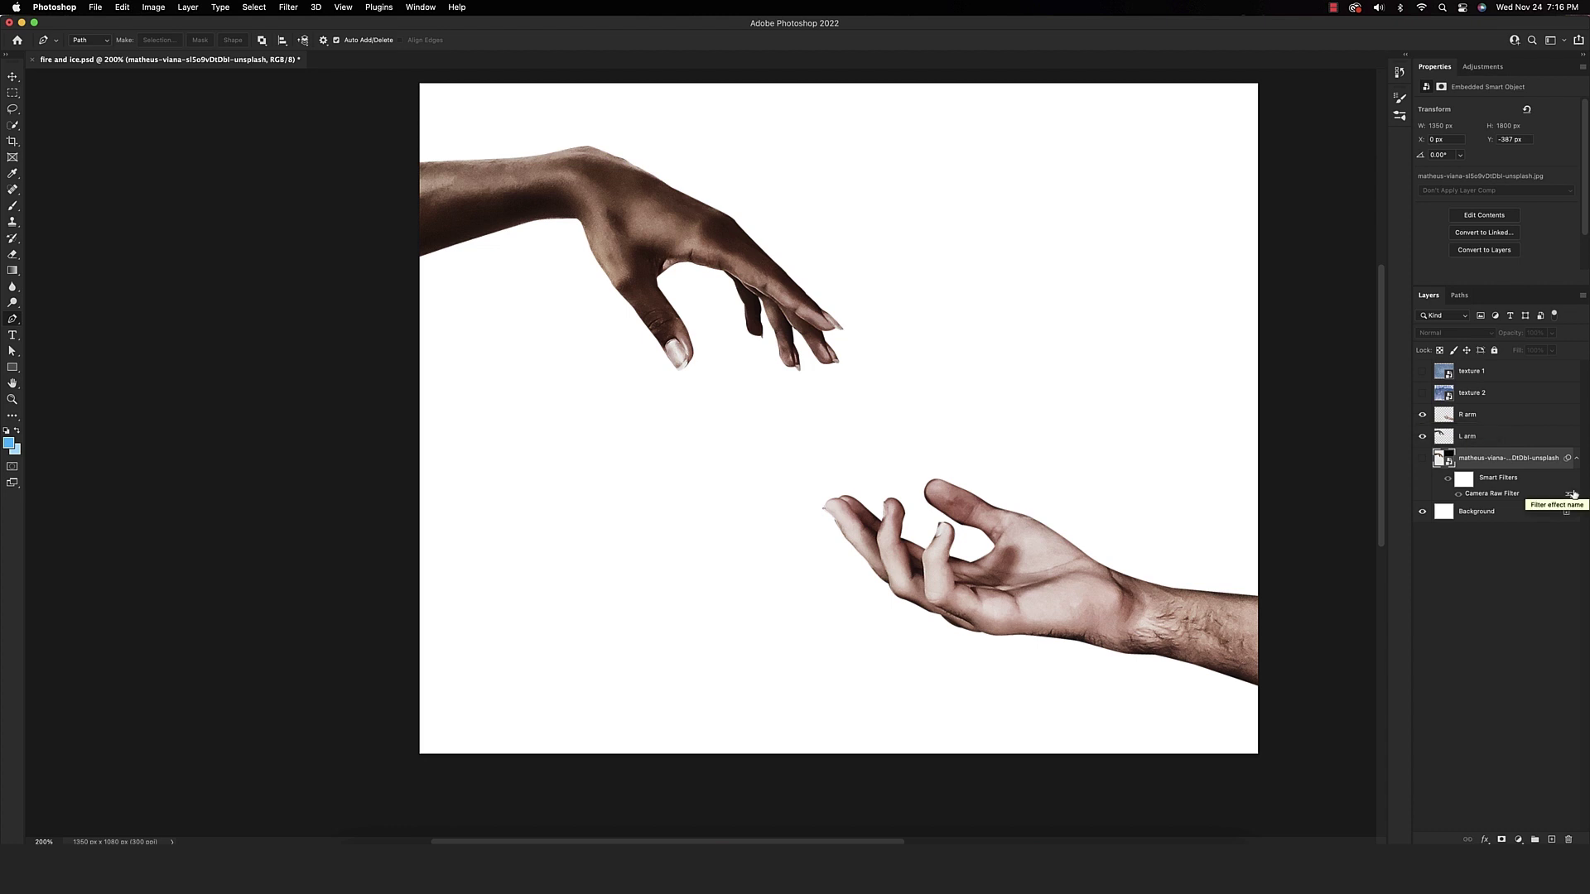
# Unlock the Background layer in the Layers panel so it becomes Layer 0
pyautogui.click(1566, 512)
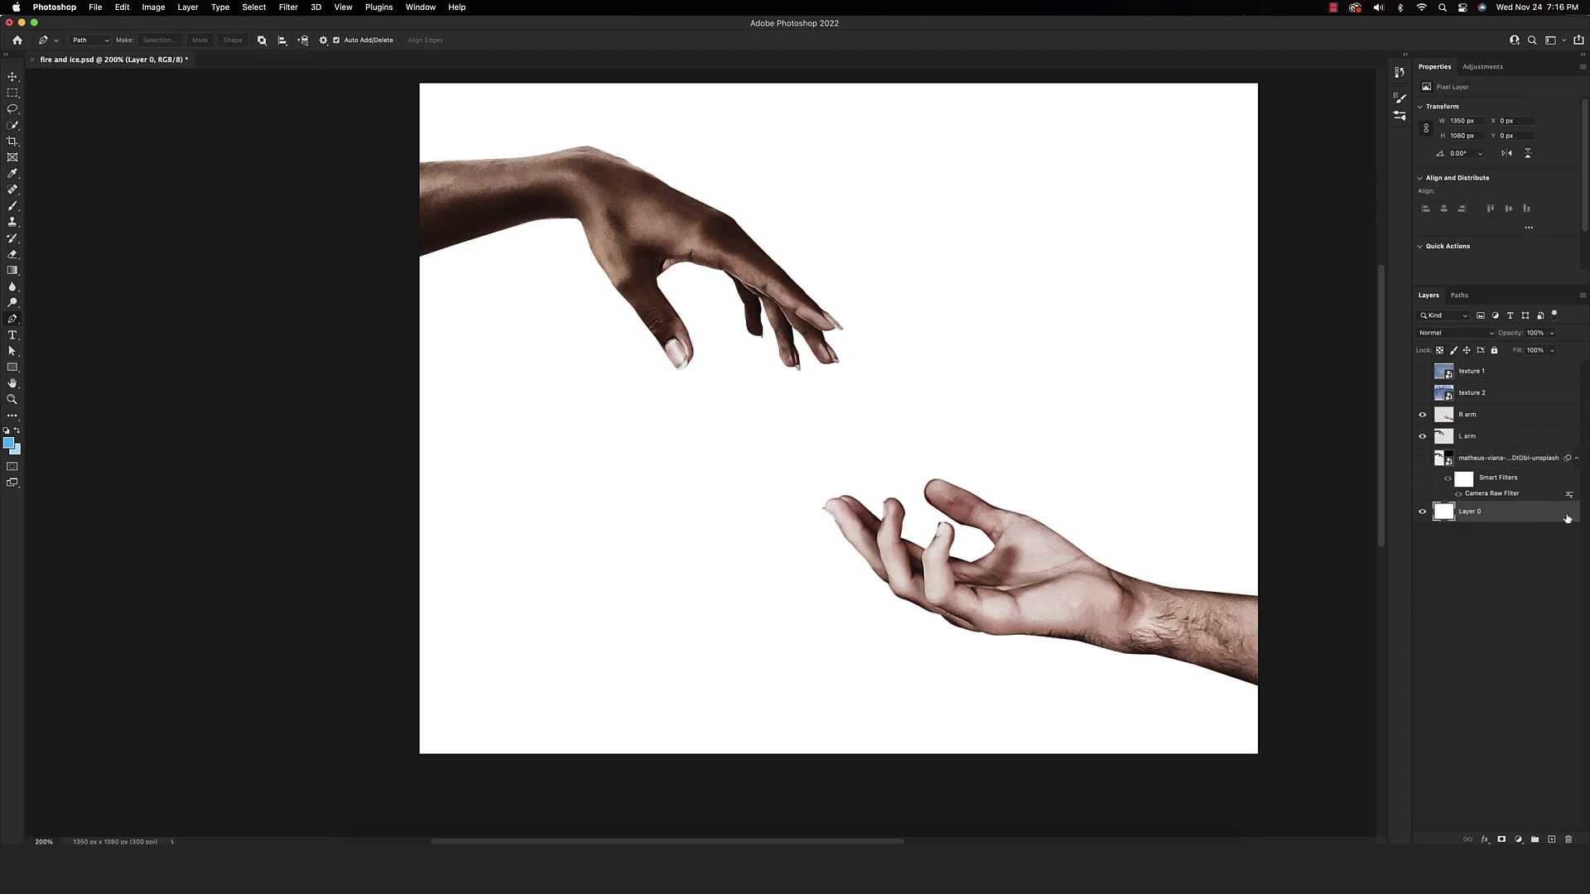
# Fill Layer 0 with black using default colours and rename it BG
pyautogui.press('d')
pyautogui.hotkey('alt', 'BackSpace')
pyautogui.doubleClick(1472, 512)
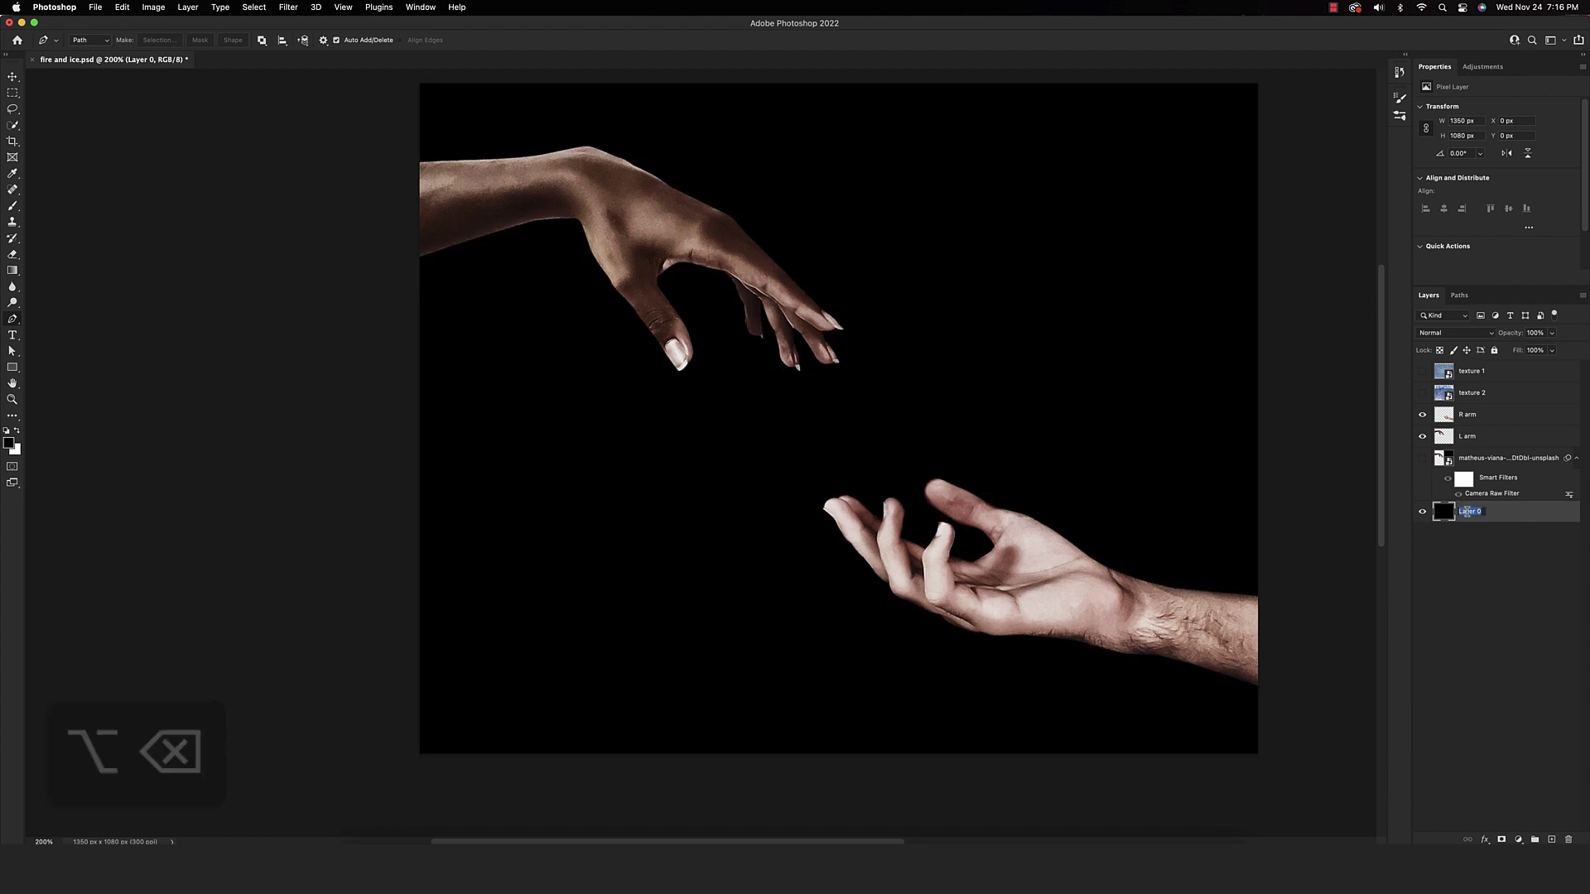
pyautogui.write('BG')
pyautogui.press('Return')
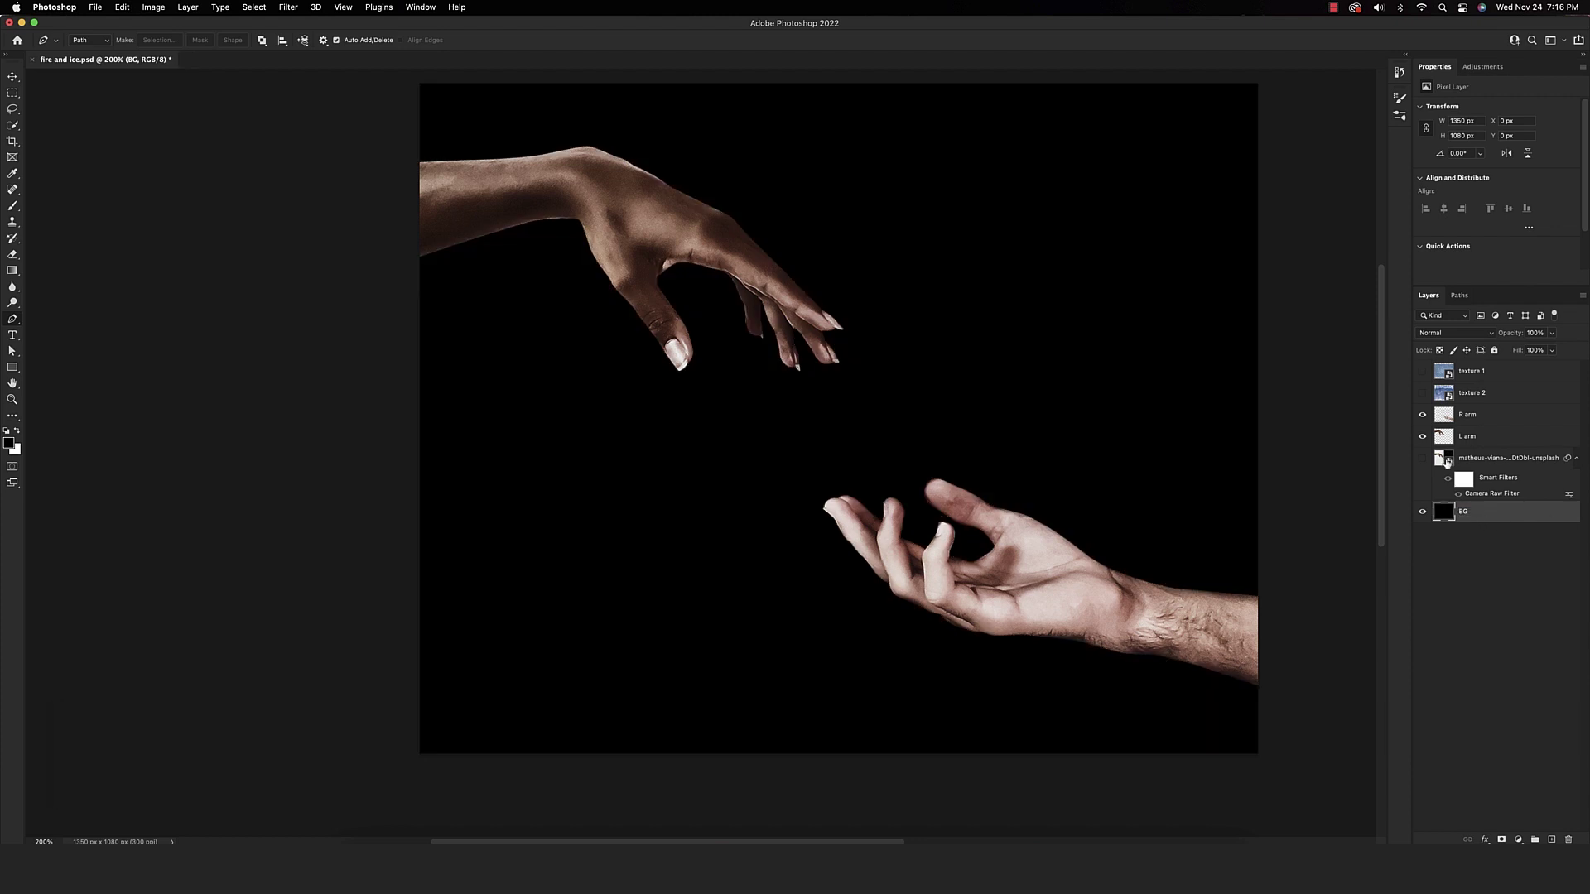
# Rename the original photo smart object layer to 'back up' and select the R arm layer
pyautogui.doubleClick(1509, 459)
pyautogui.write('back up')
pyautogui.press('Return')
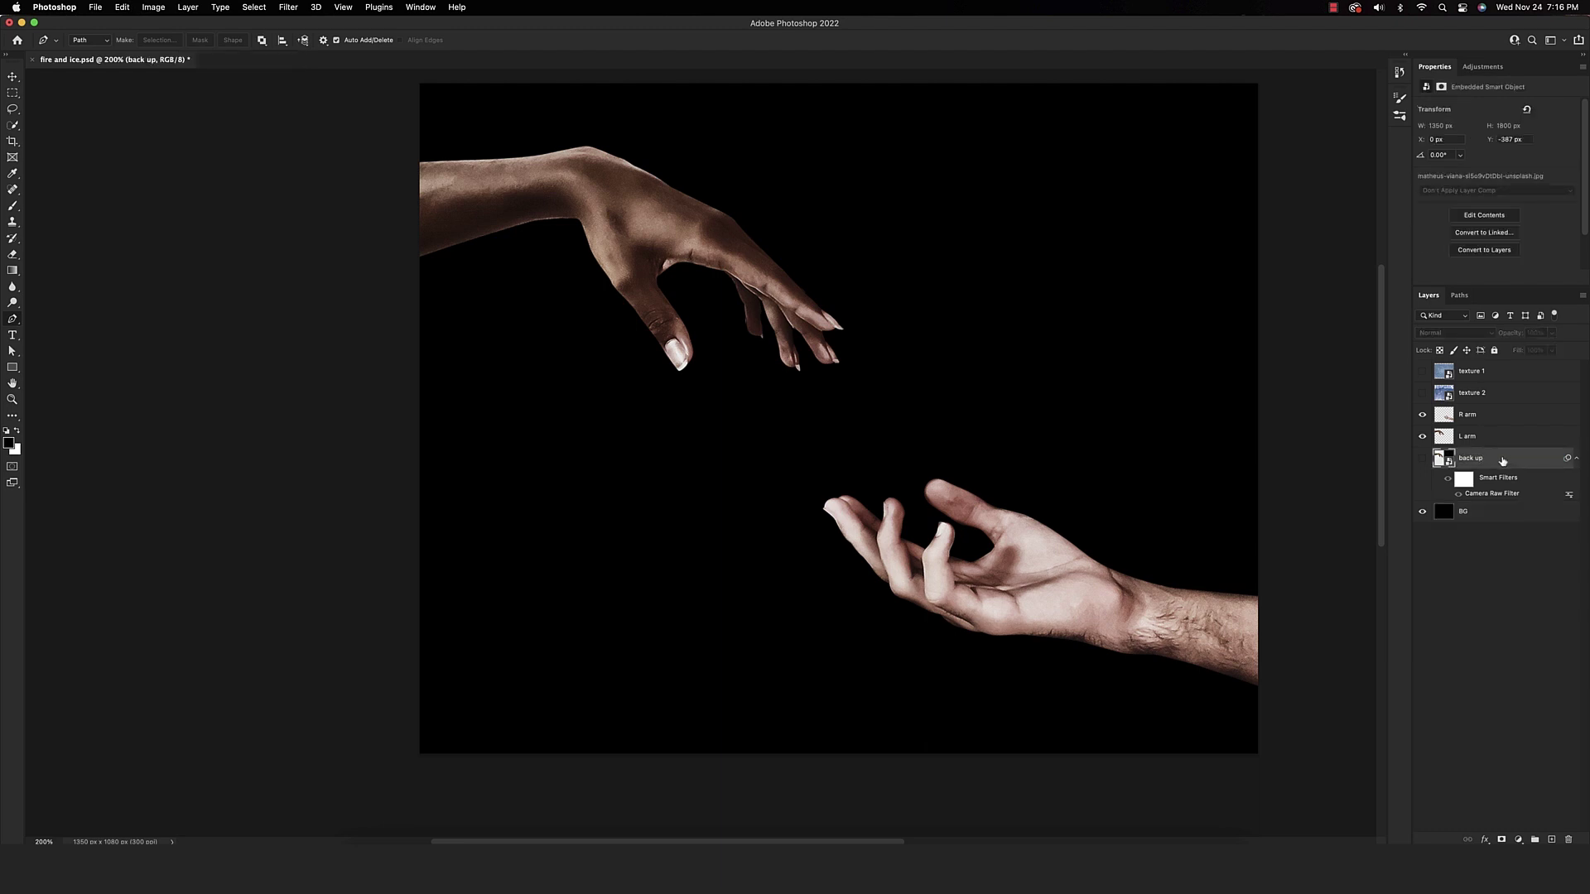
pyautogui.click(1480, 422)
pyautogui.scroll(2, 1093, 543)
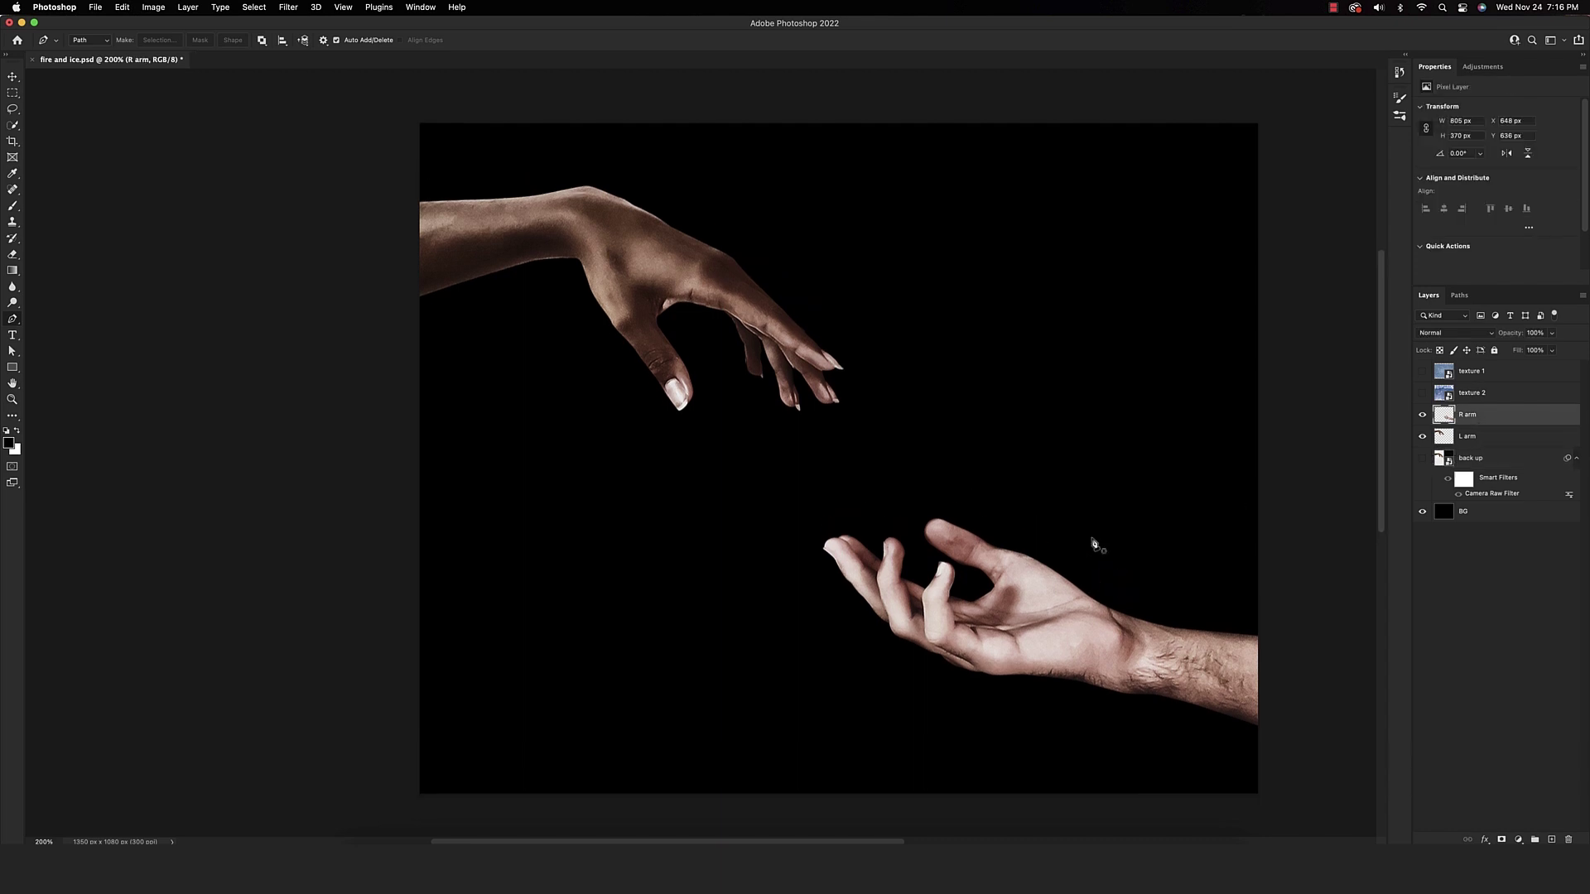
# Add a Gradient Map clipped to R arm and set its left stop to #022239
pyautogui.click(1520, 840)
pyautogui.click(1528, 824)
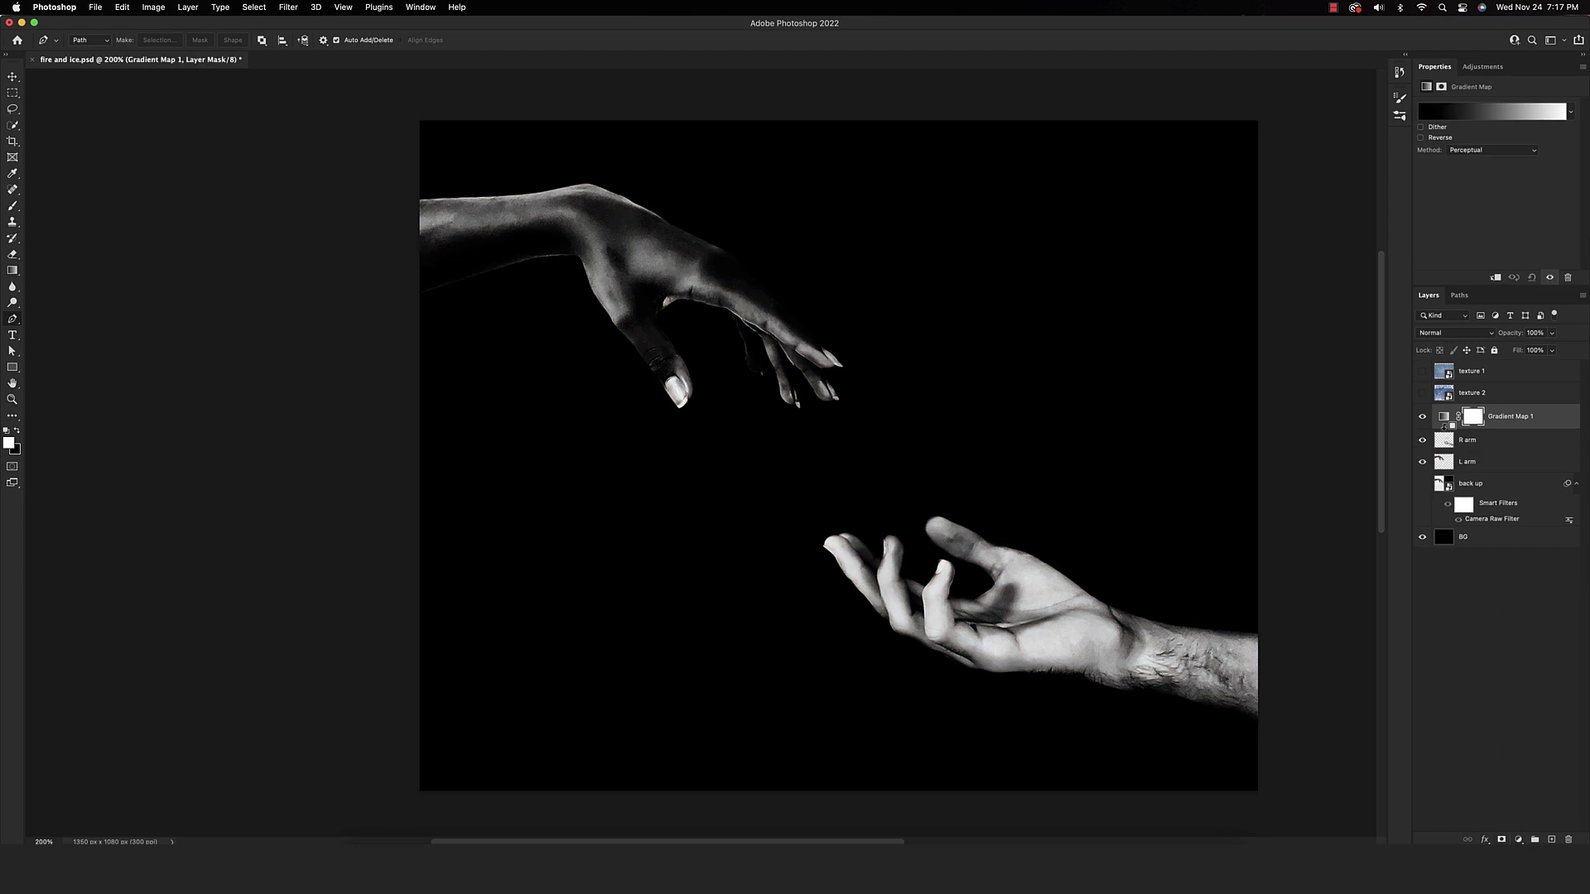
pyautogui.keyDown('alt'); pyautogui.click(1445, 428); pyautogui.keyUp('alt')
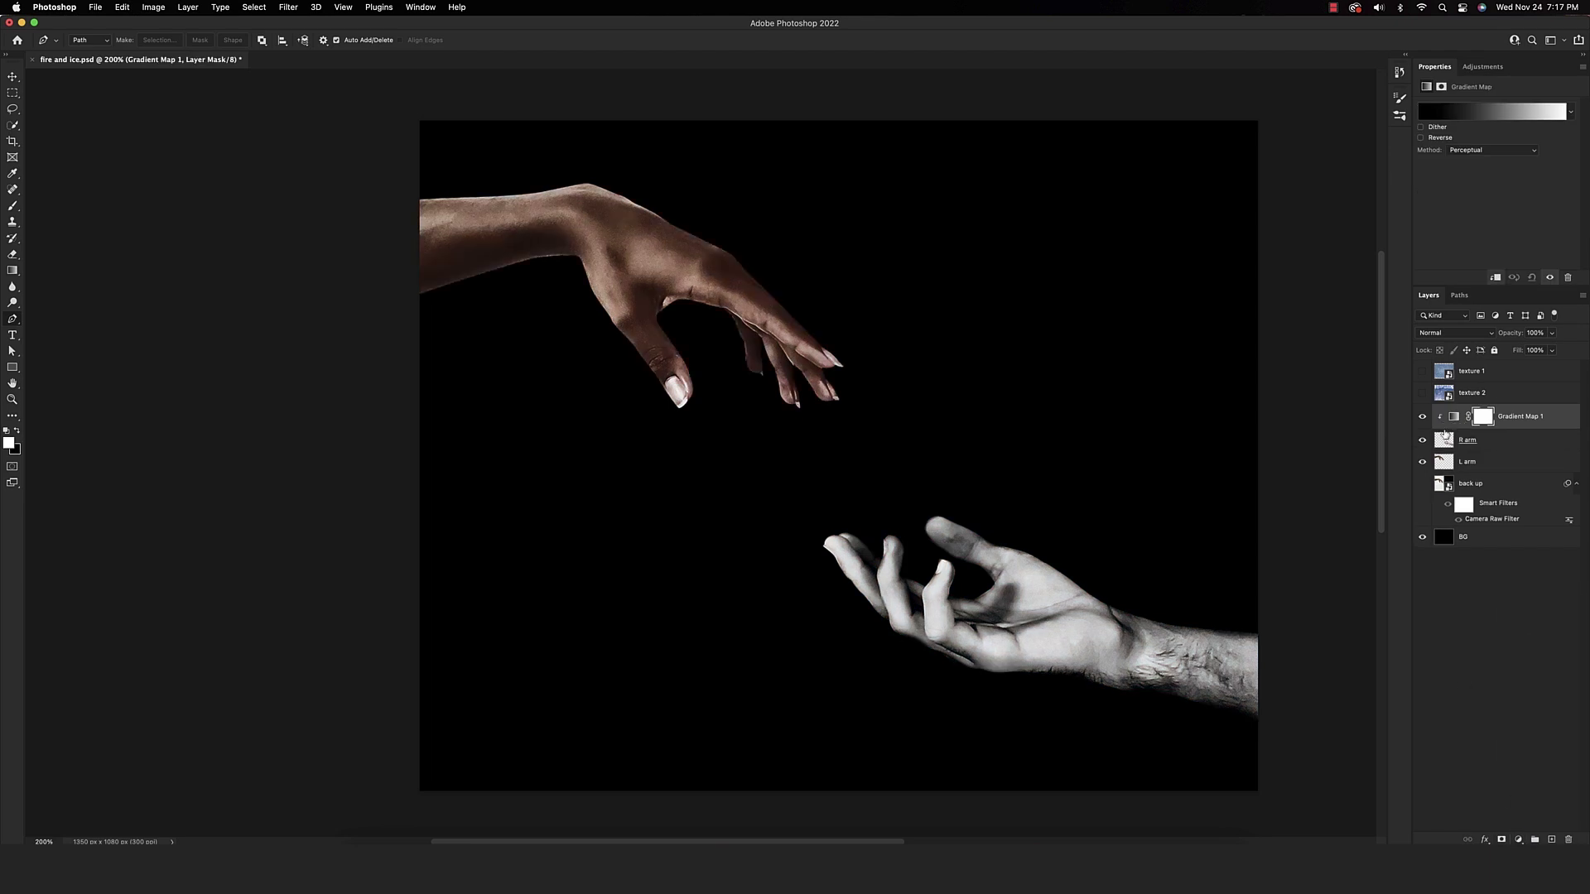
pyautogui.click(1447, 120)
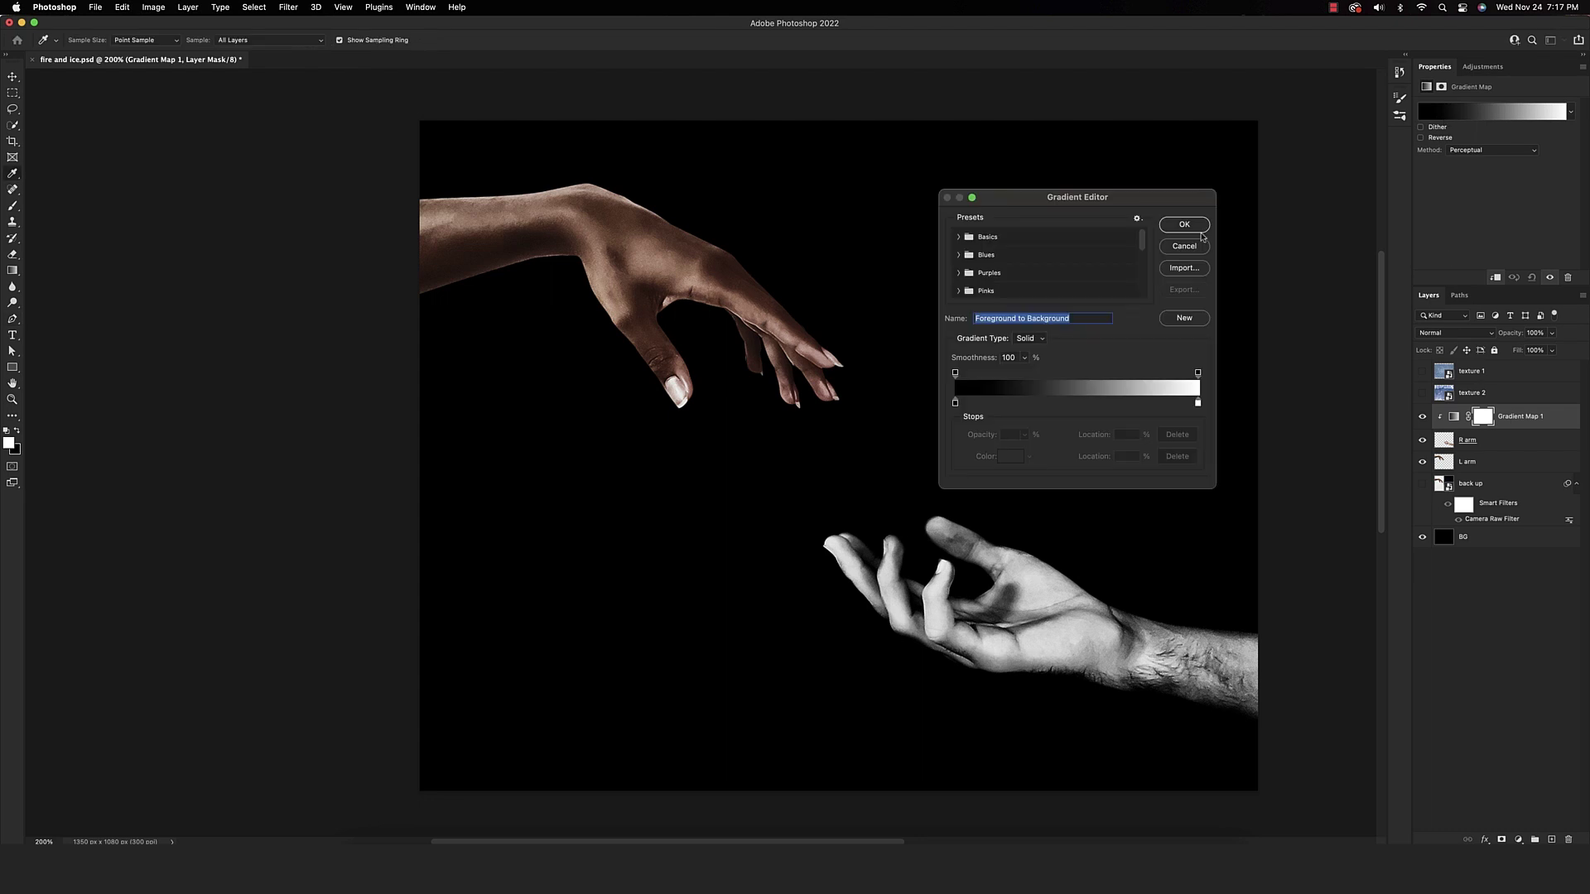
pyautogui.click(954, 407)
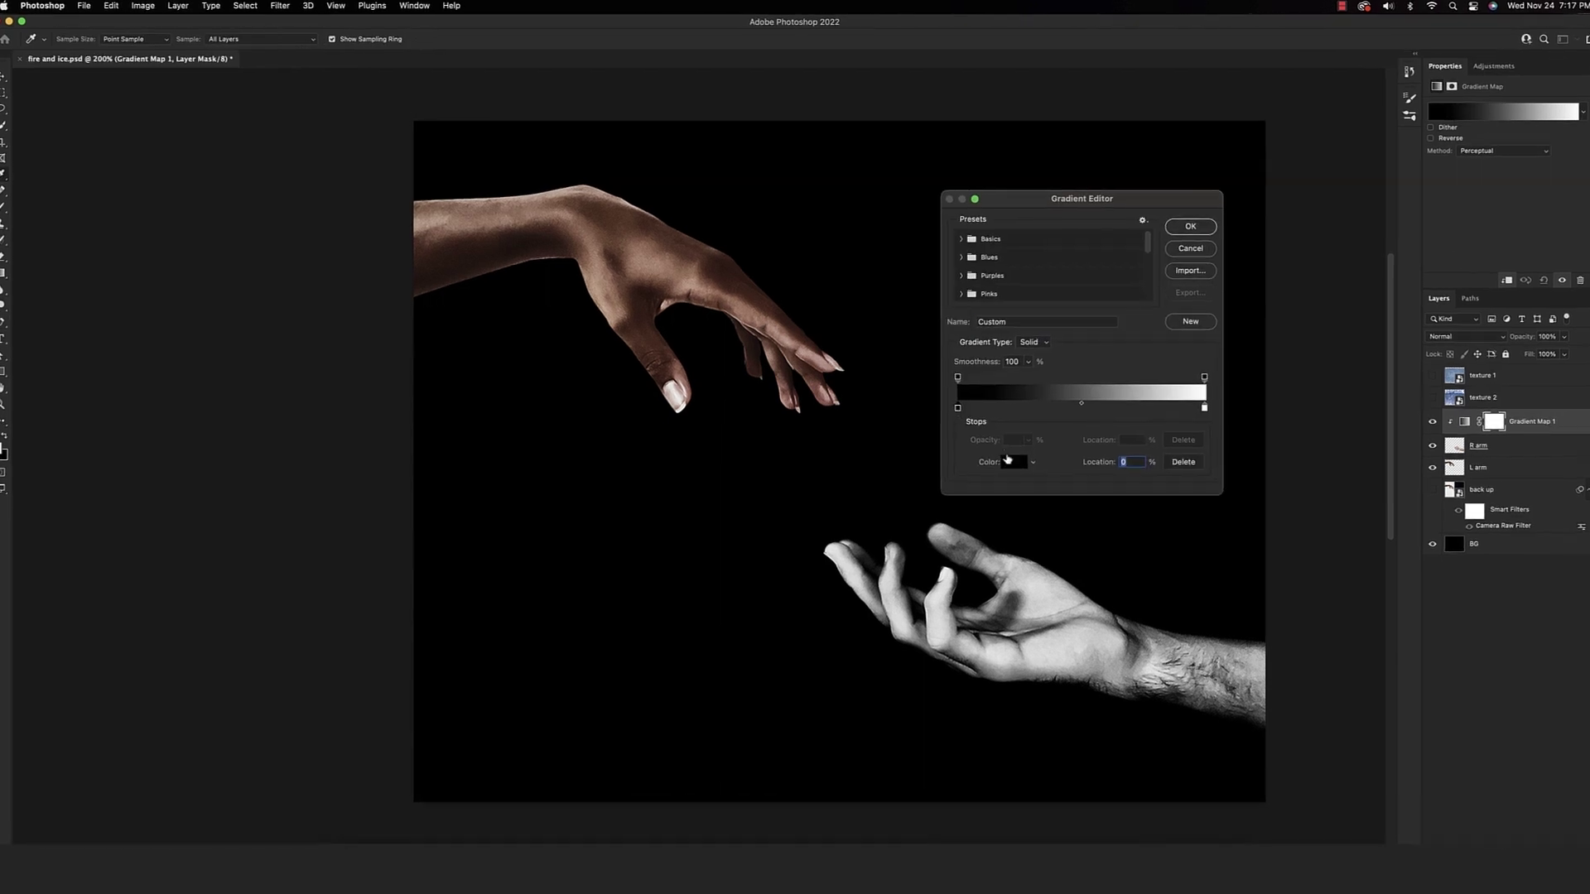
pyautogui.click(1010, 461)
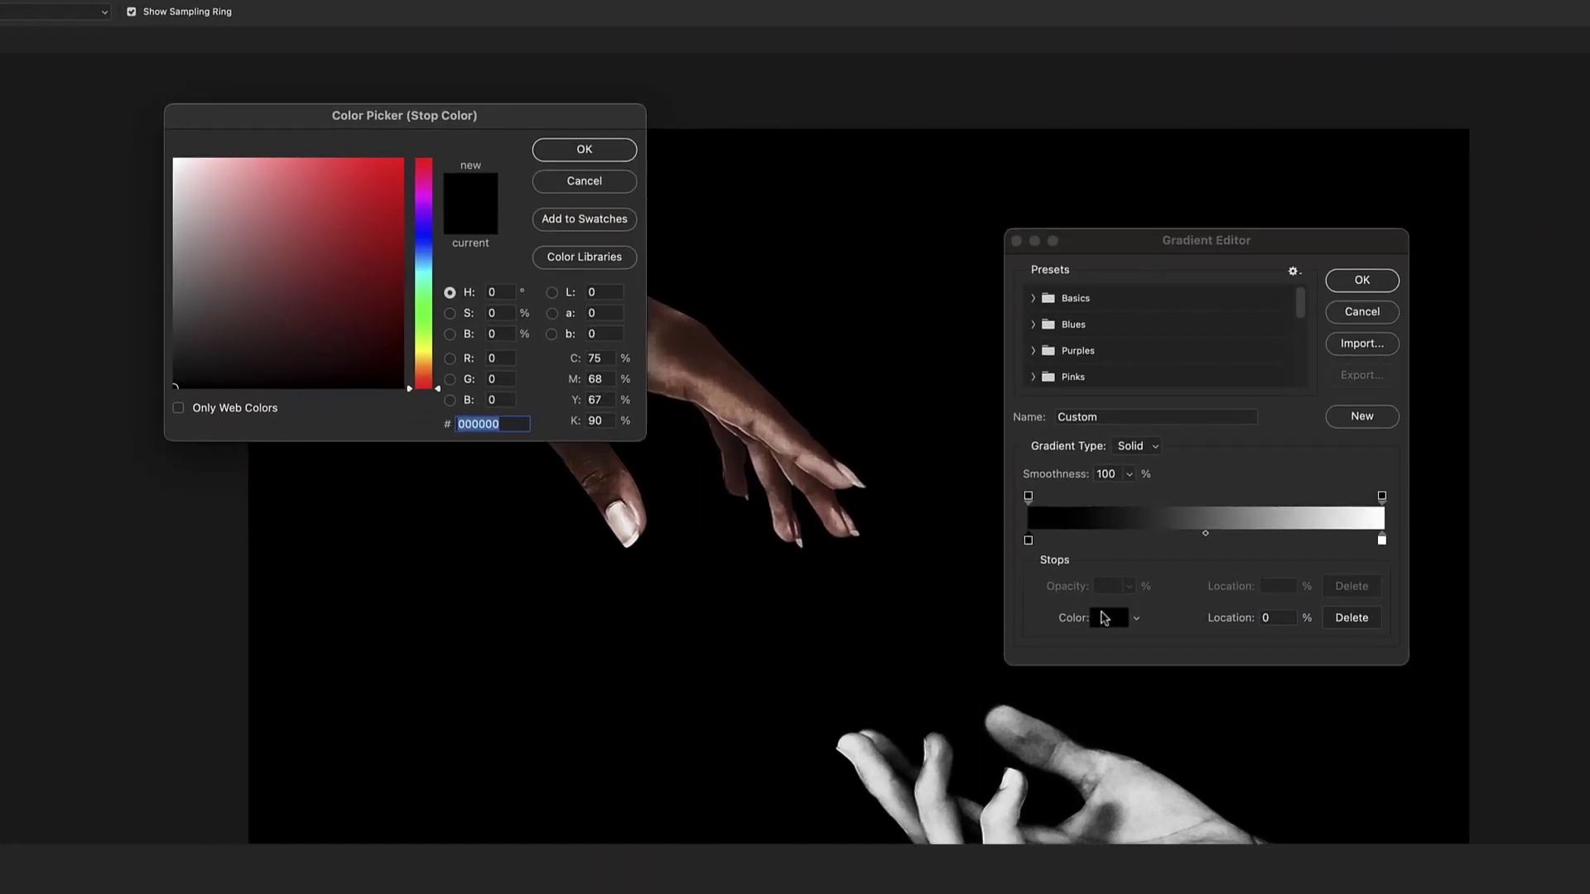
pyautogui.write('022239')
pyautogui.click(567, 149)
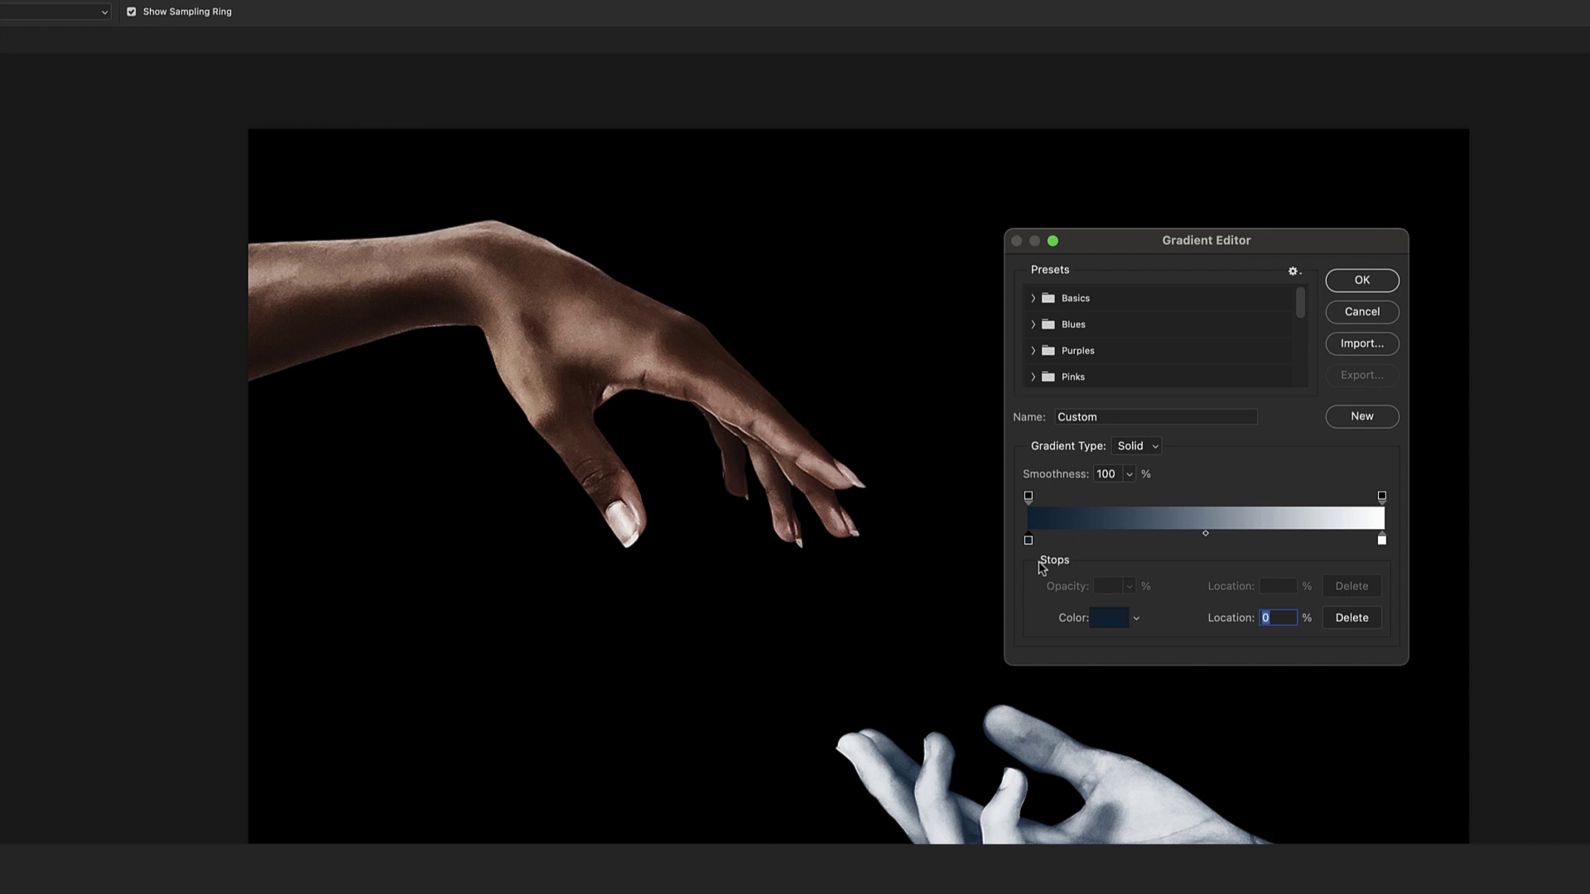
# Add a #3e7189 stop at 44%, set the right stop to #b6f4ff, and apply
pyautogui.click(1184, 541)
pyautogui.click(1110, 617)
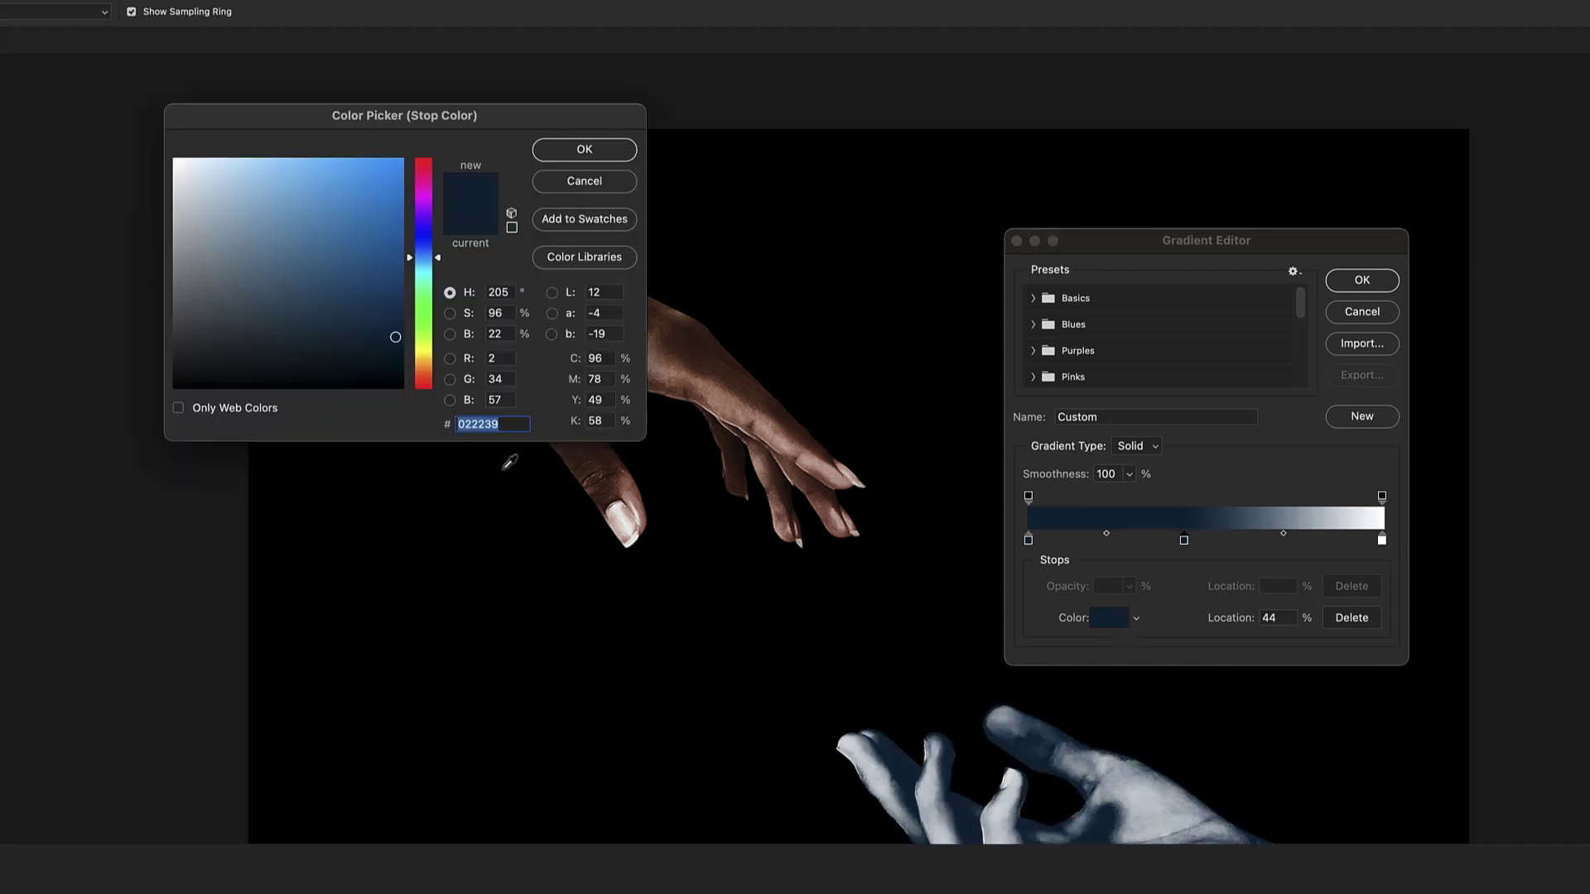
pyautogui.write('3')
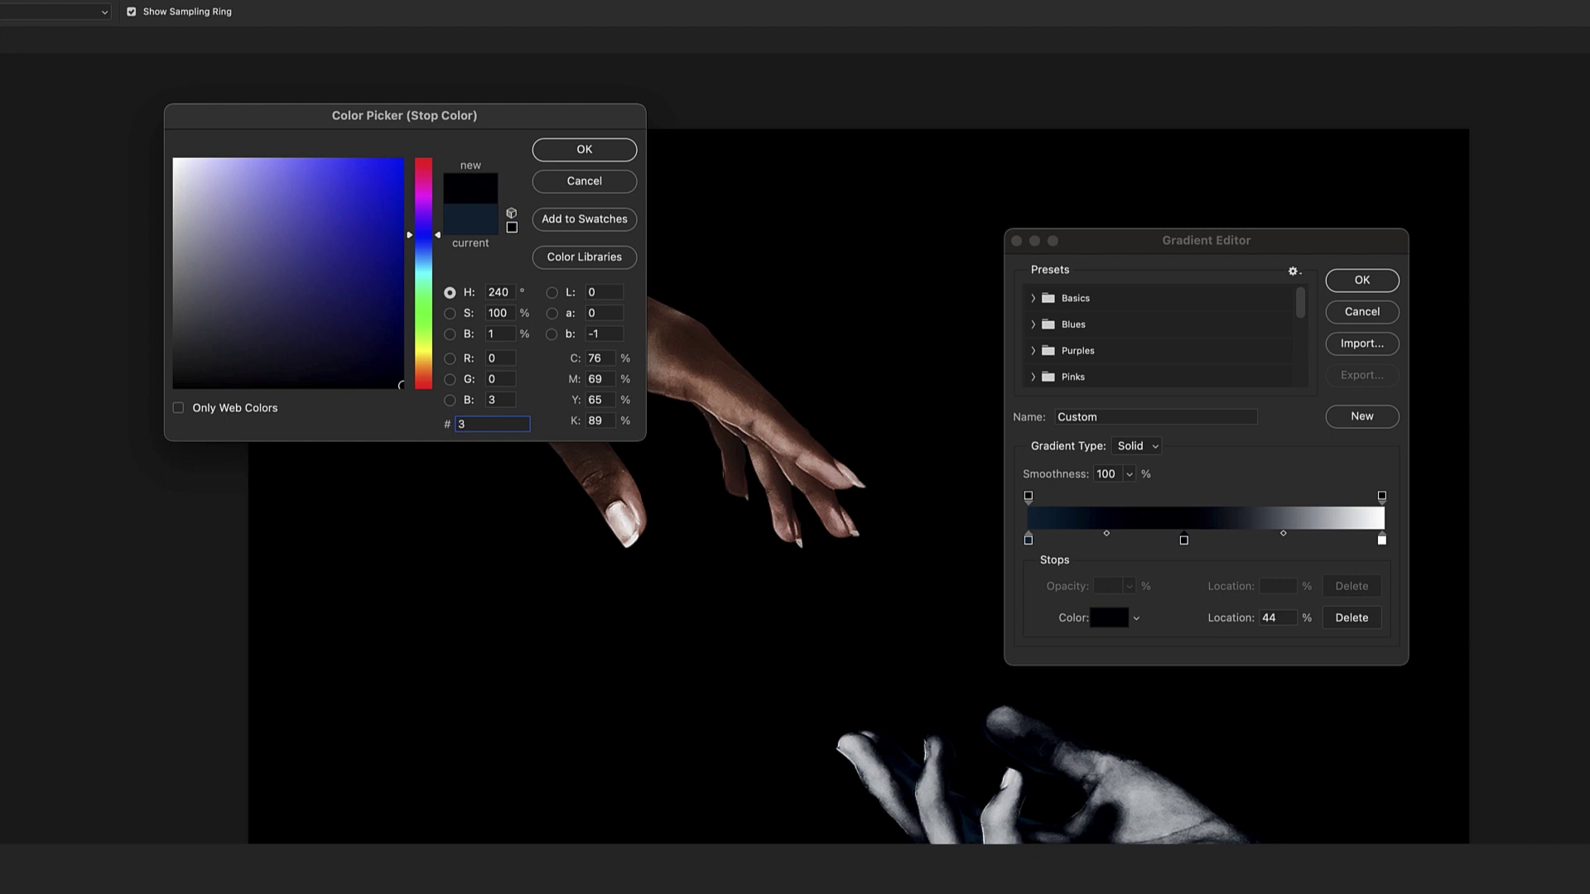
pyautogui.write('e7189')
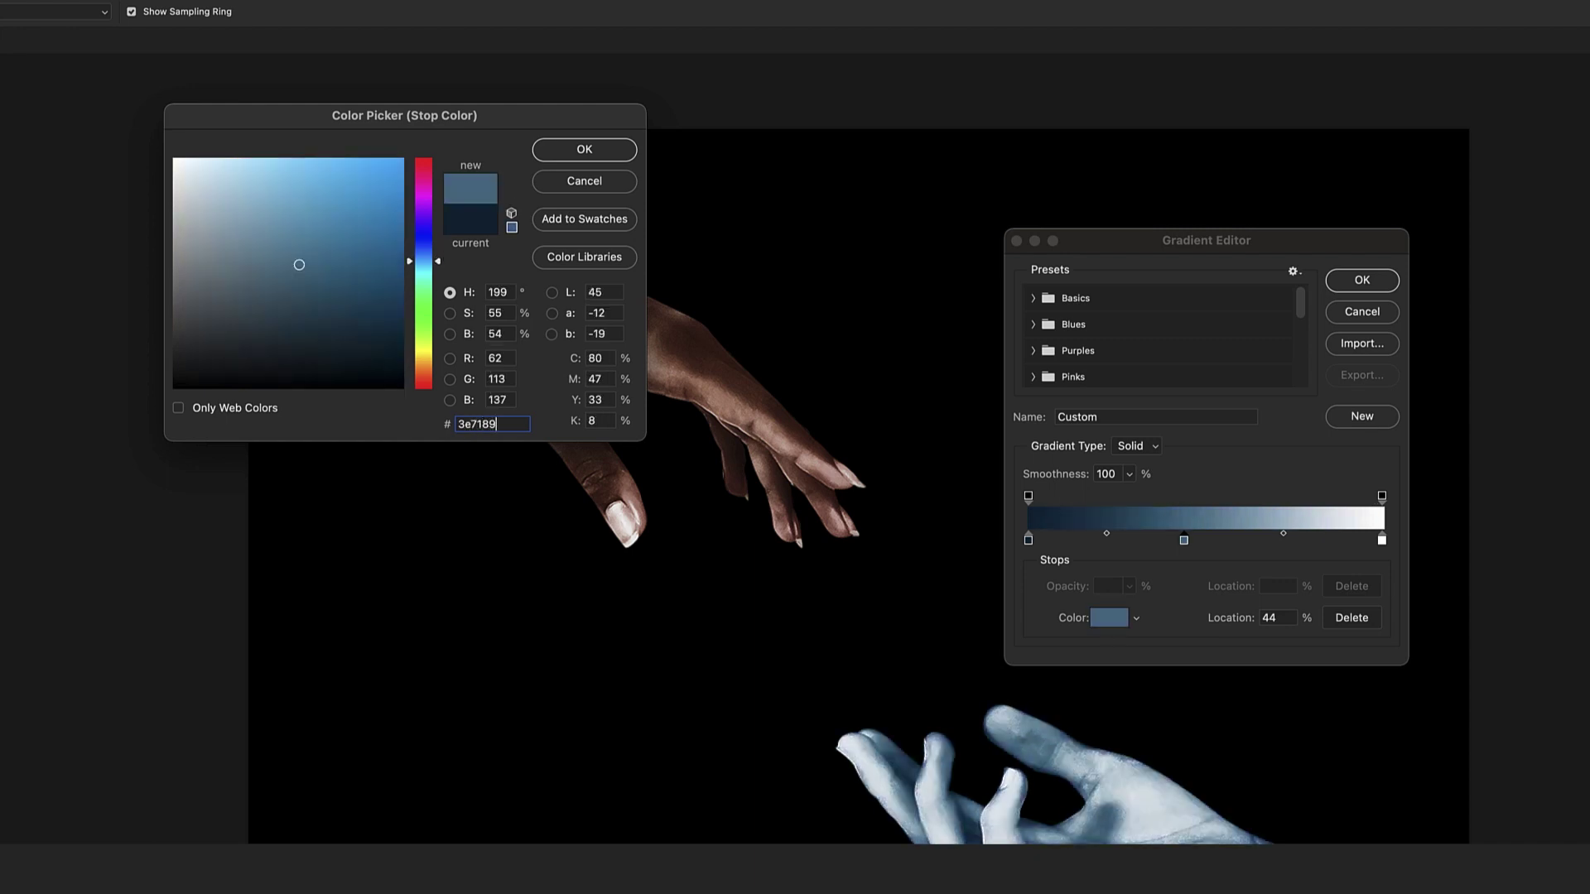
pyautogui.click(583, 150)
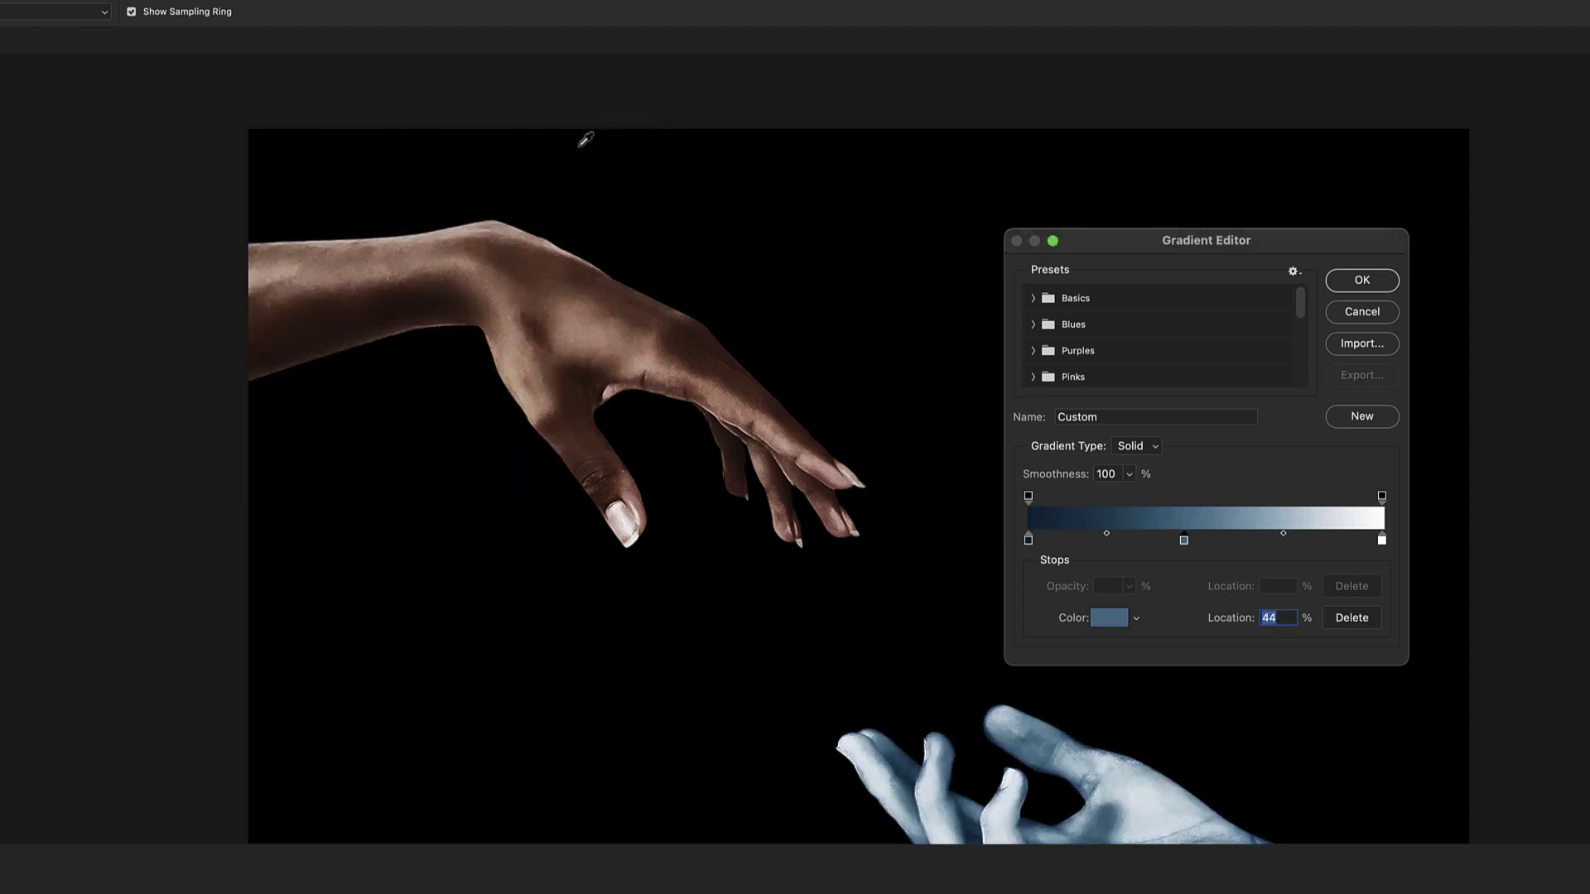
pyautogui.click(1382, 540)
pyautogui.click(1108, 618)
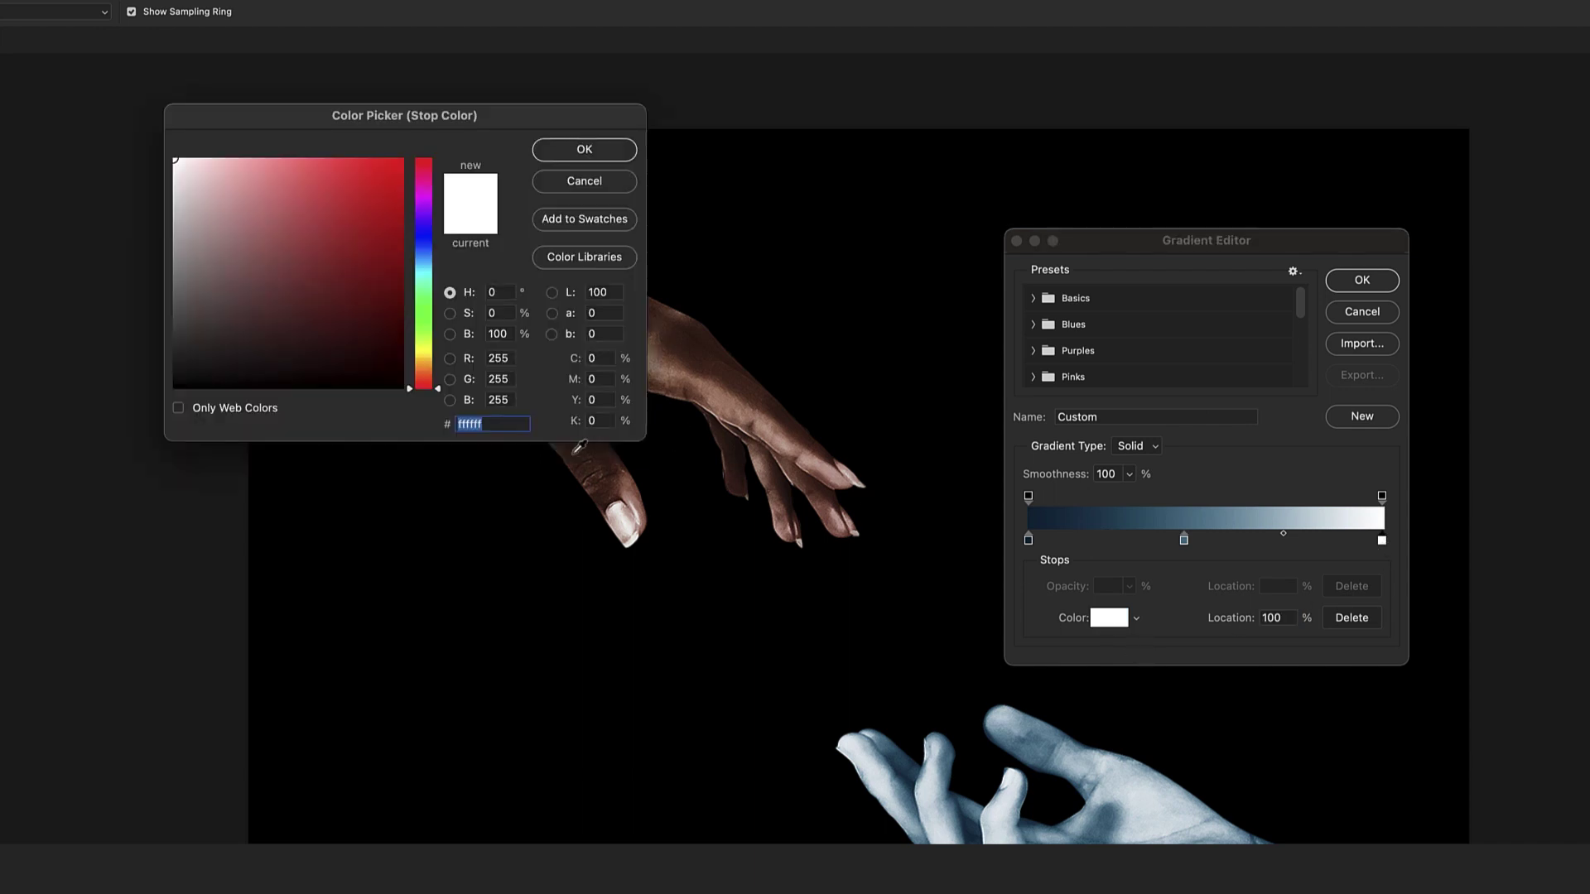
pyautogui.write('b6')
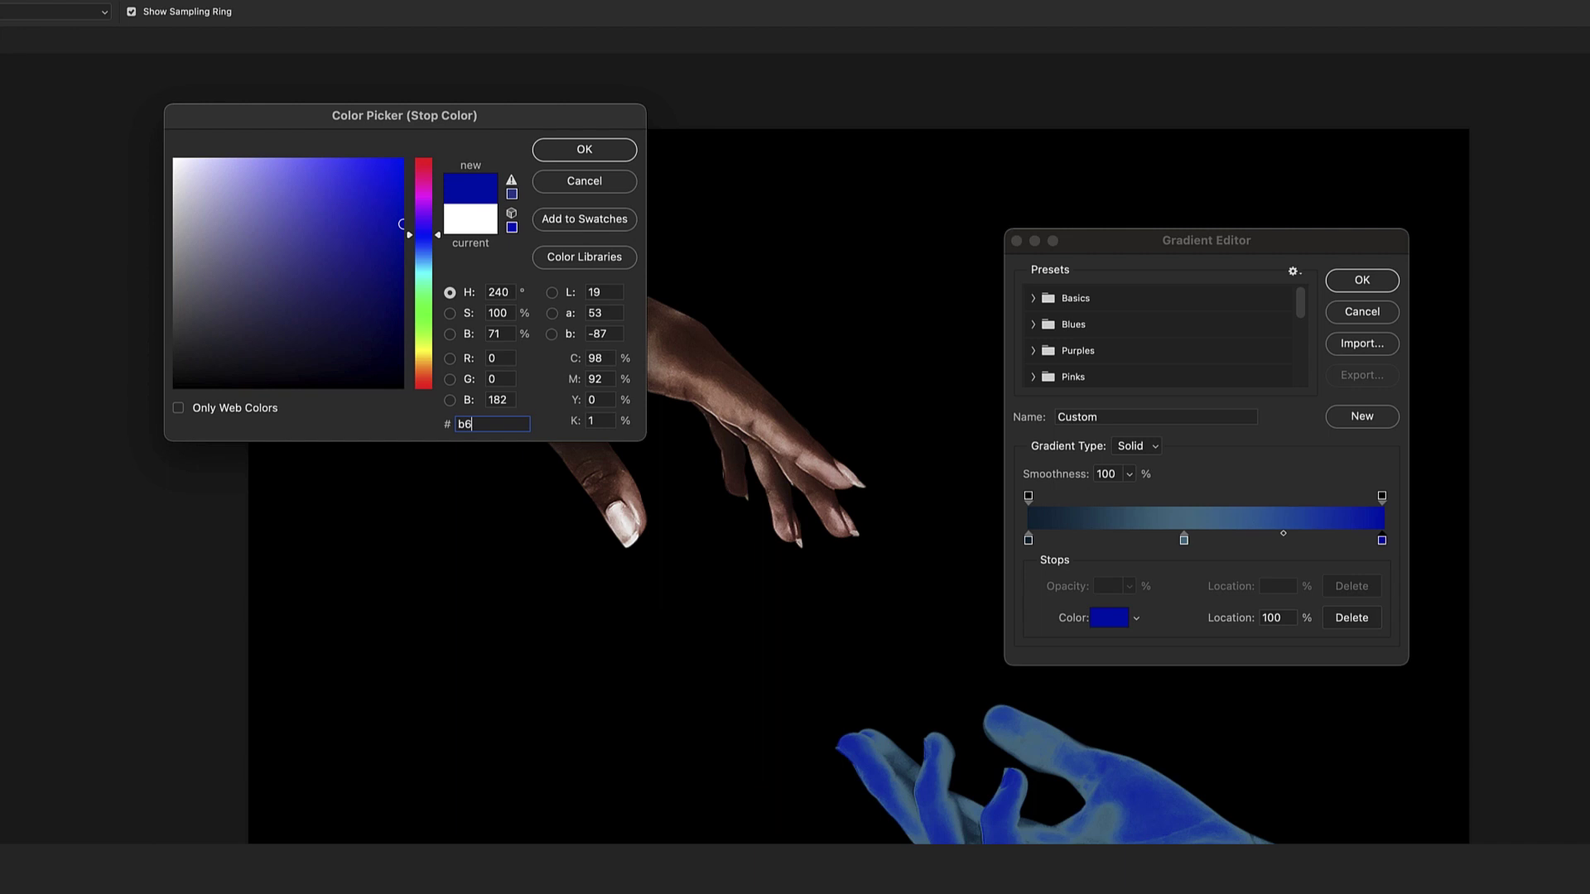
pyautogui.write('f4ff')
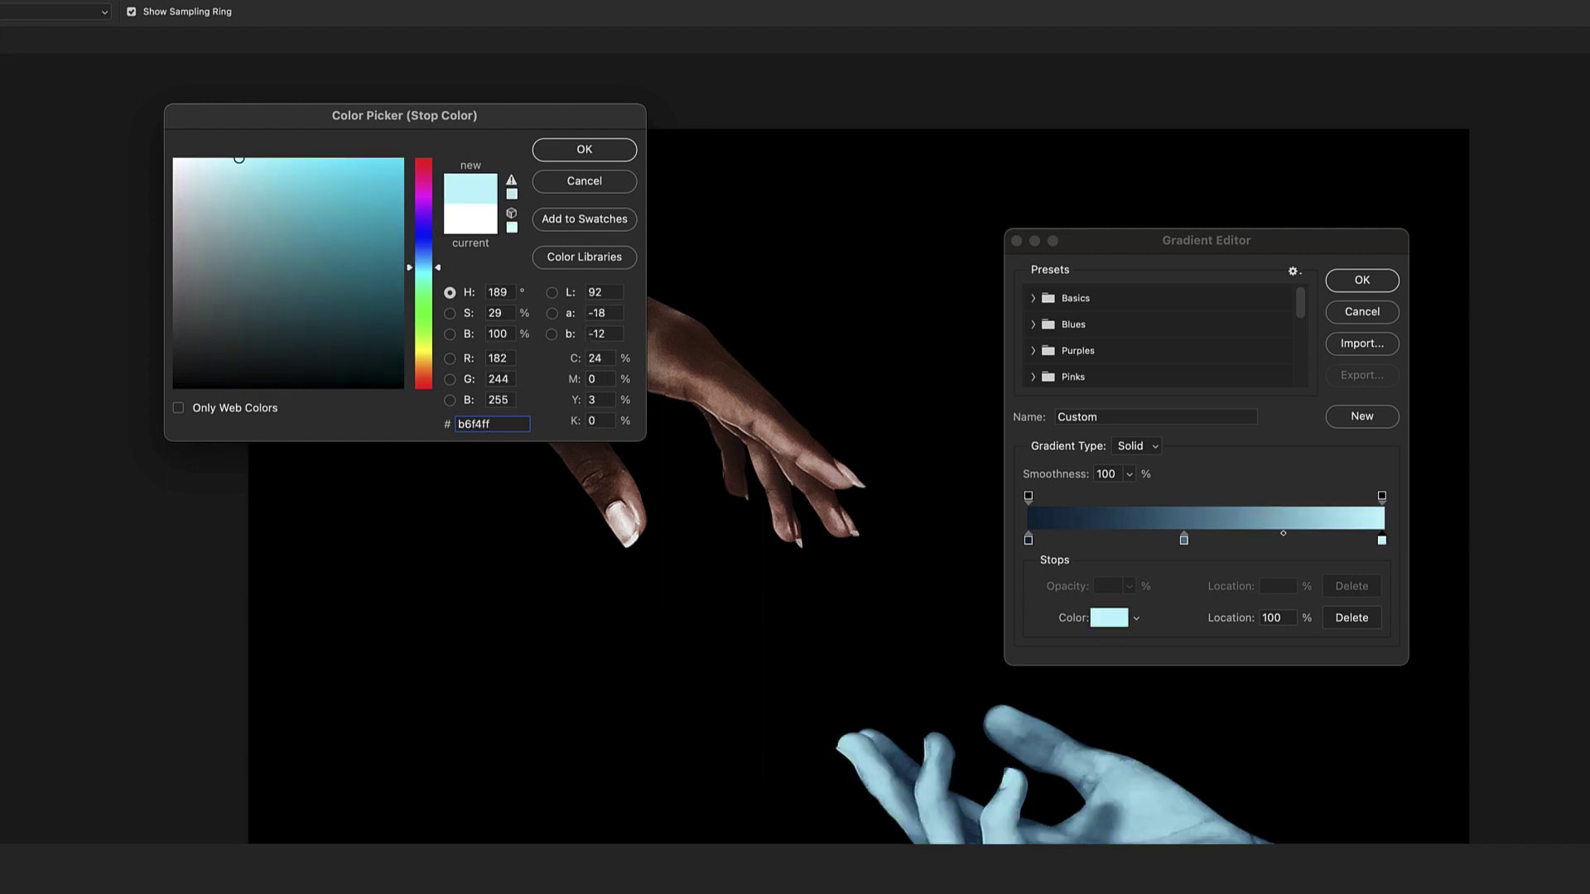
pyautogui.click(579, 149)
pyautogui.click(1362, 281)
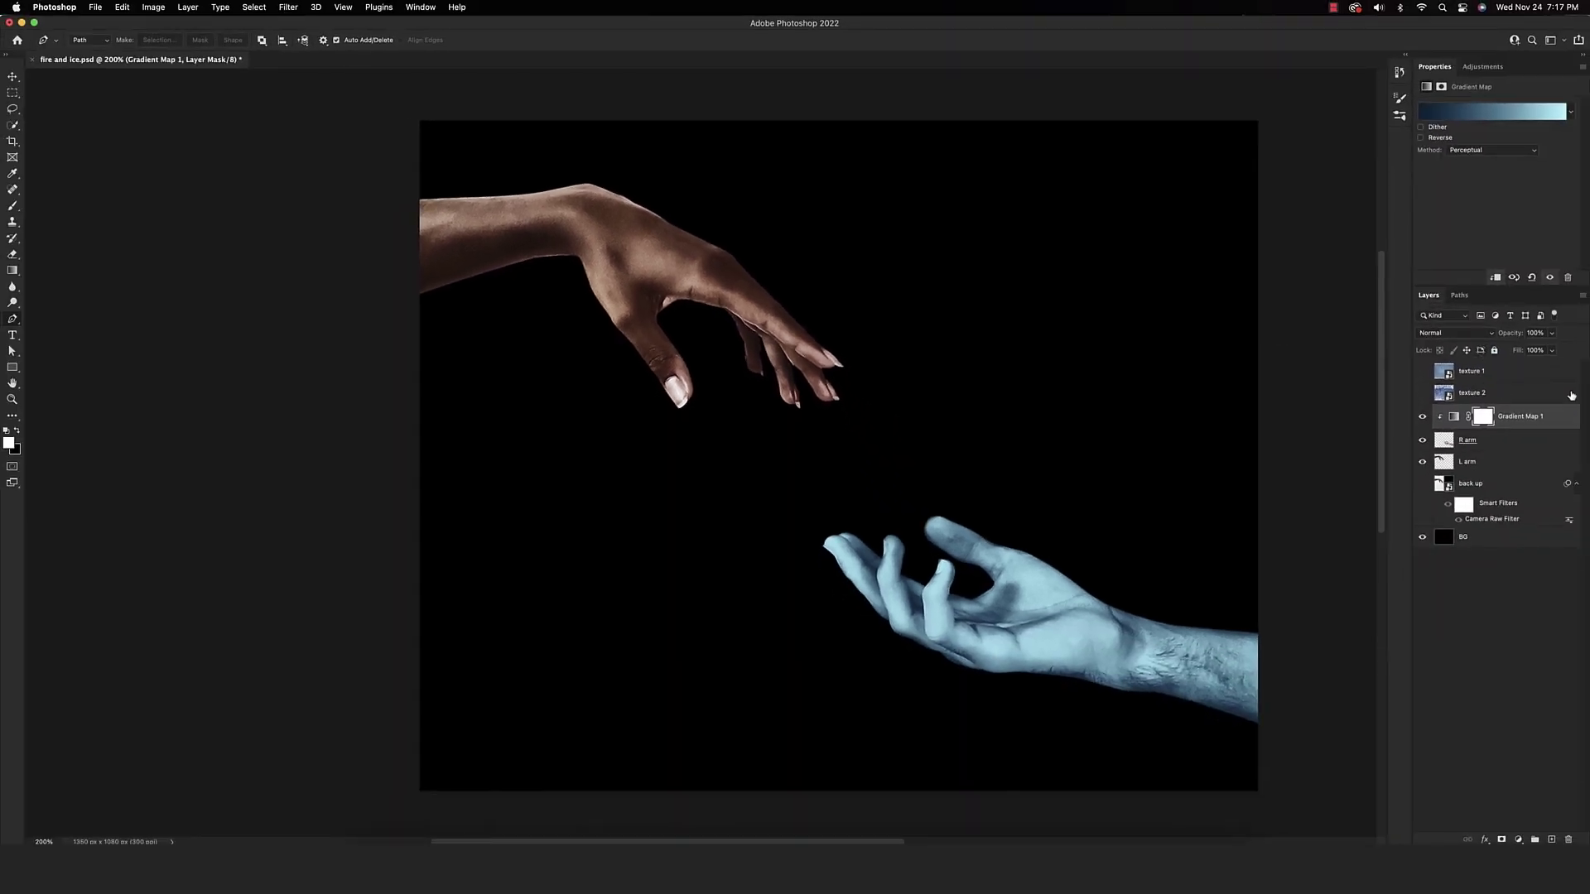
# Duplicate texture 1, place the visible copy above the gradient map at 59% opacity
pyautogui.click(1487, 374)
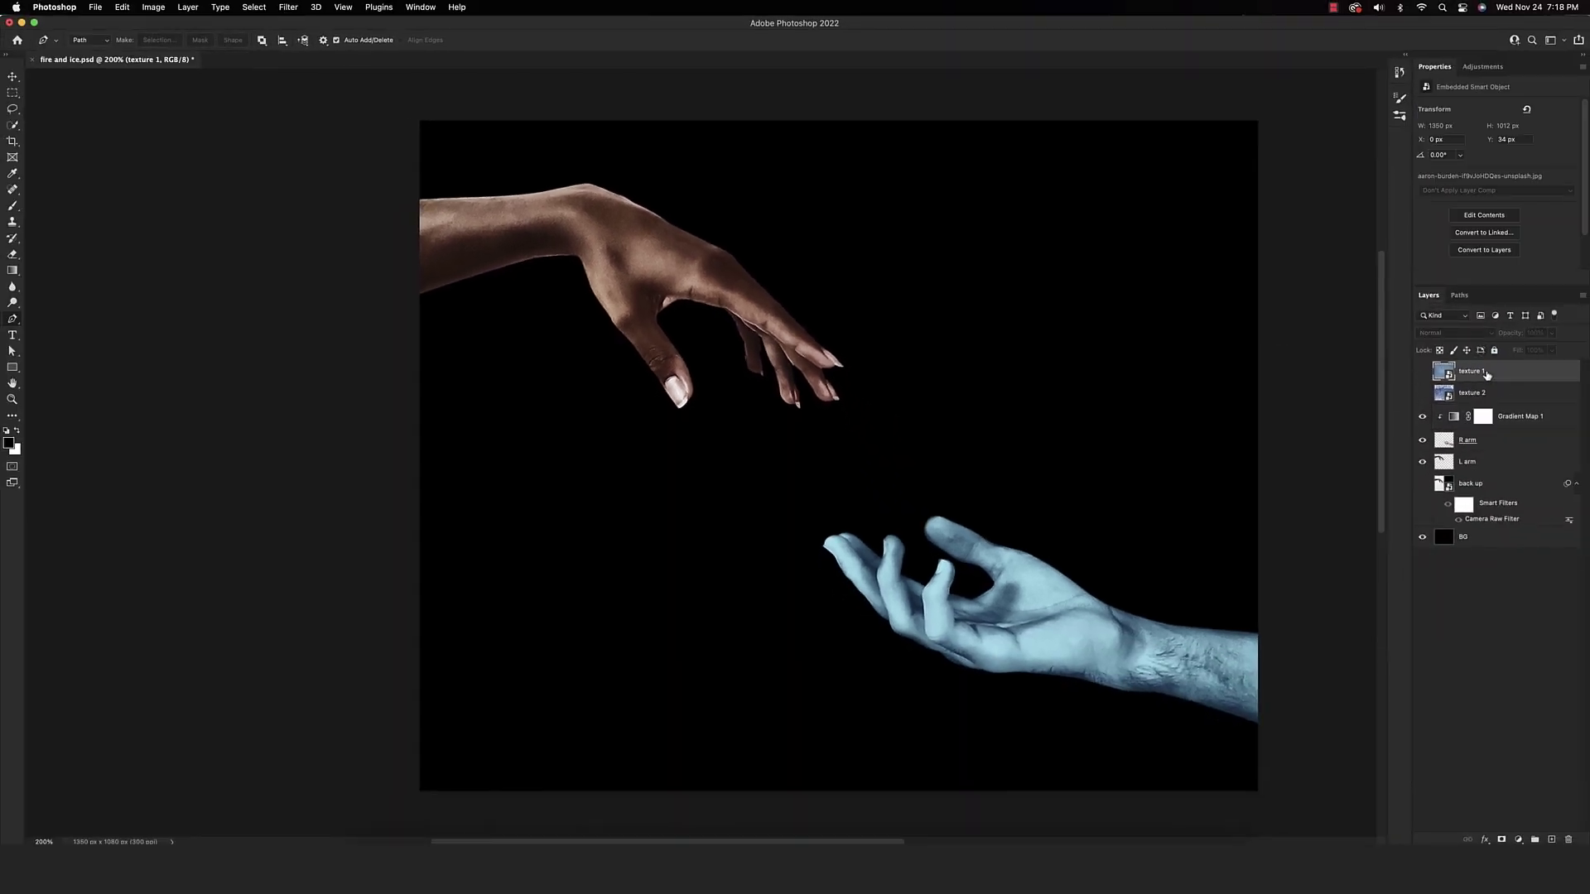
pyautogui.press('super+j')
pyautogui.moveTo(1488, 376); pyautogui.dragTo(1481, 422)
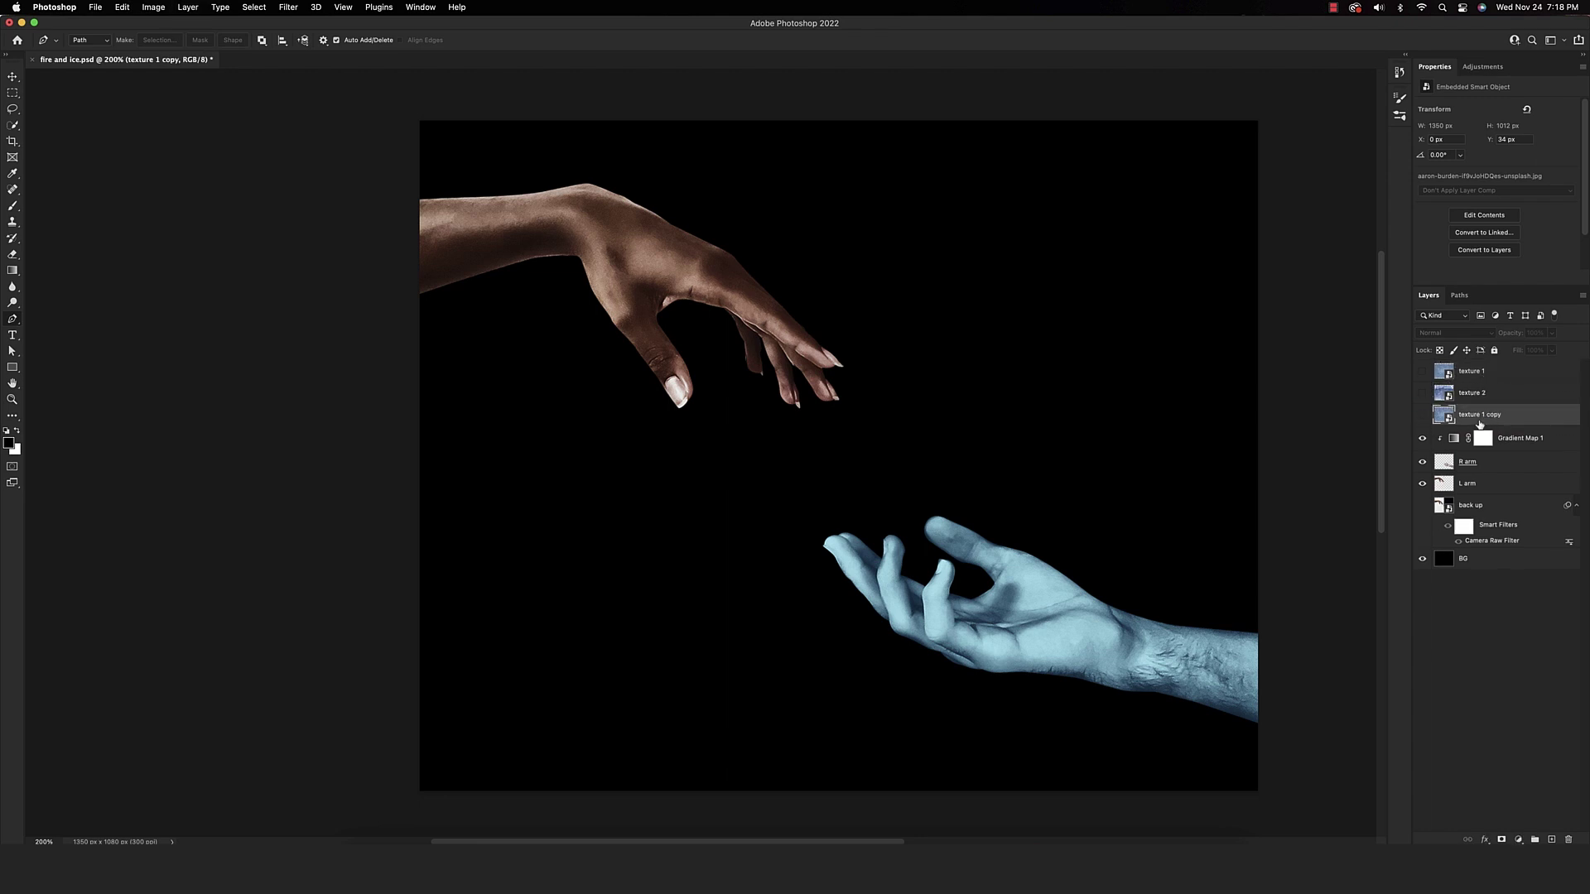
pyautogui.click(1423, 416)
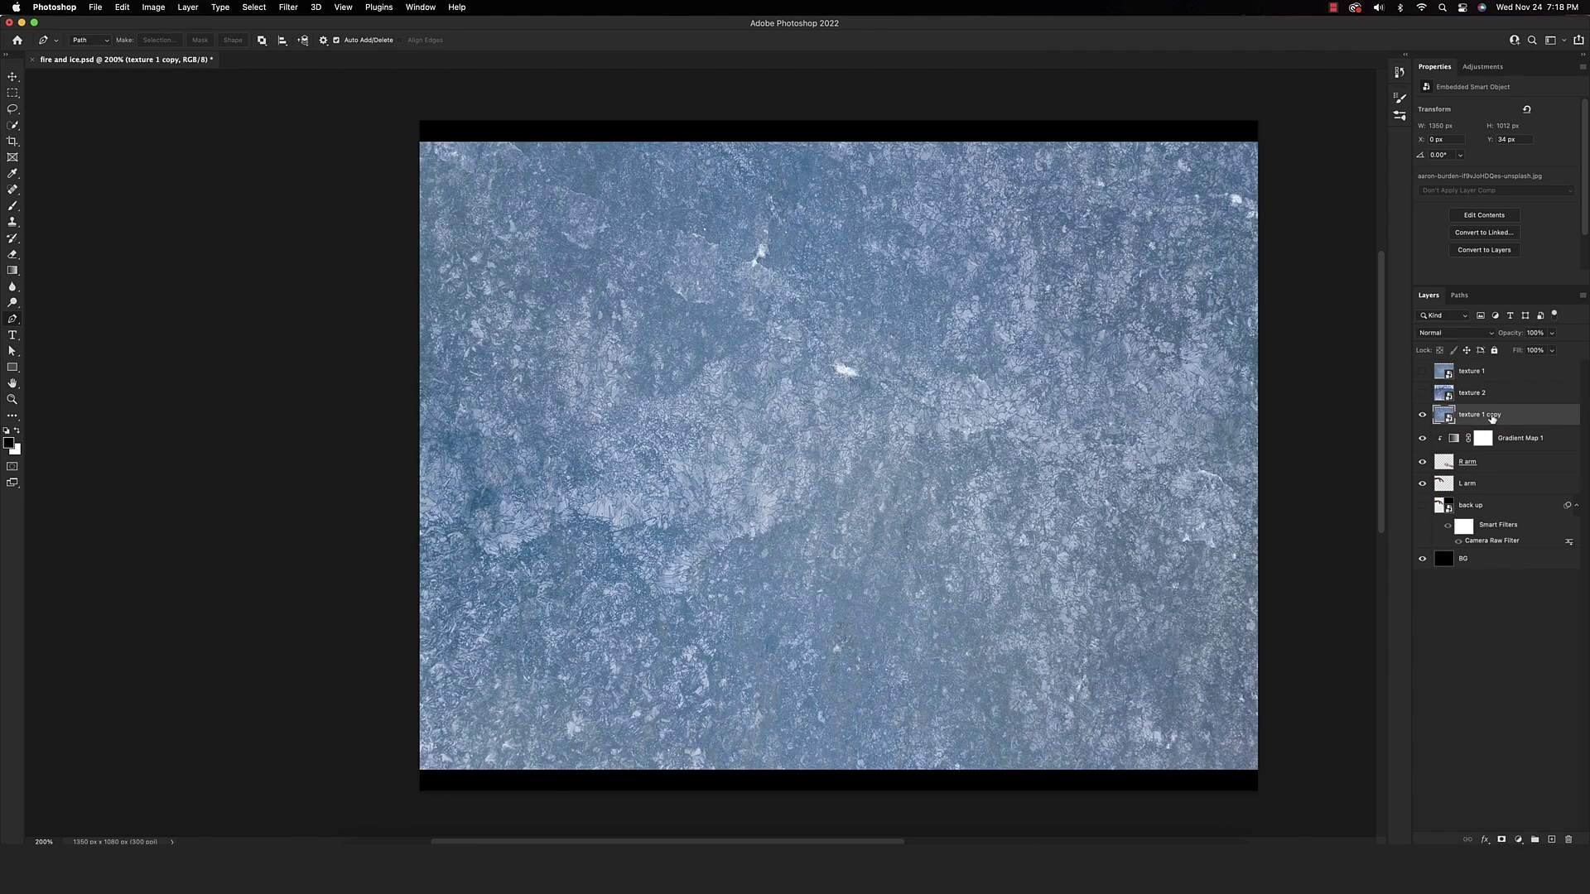
pyautogui.moveTo(1508, 339); pyautogui.dragTo(1482, 341)
# Shrink texture 1 copy and drag its corners to fit over the blue hand
pyautogui.press('super+t')
pyautogui.moveTo(1257, 142); pyautogui.dragTo(1047, 299)
pyautogui.hscroll(3, 1098, 344)
pyautogui.scroll(-1, 1098, 345)
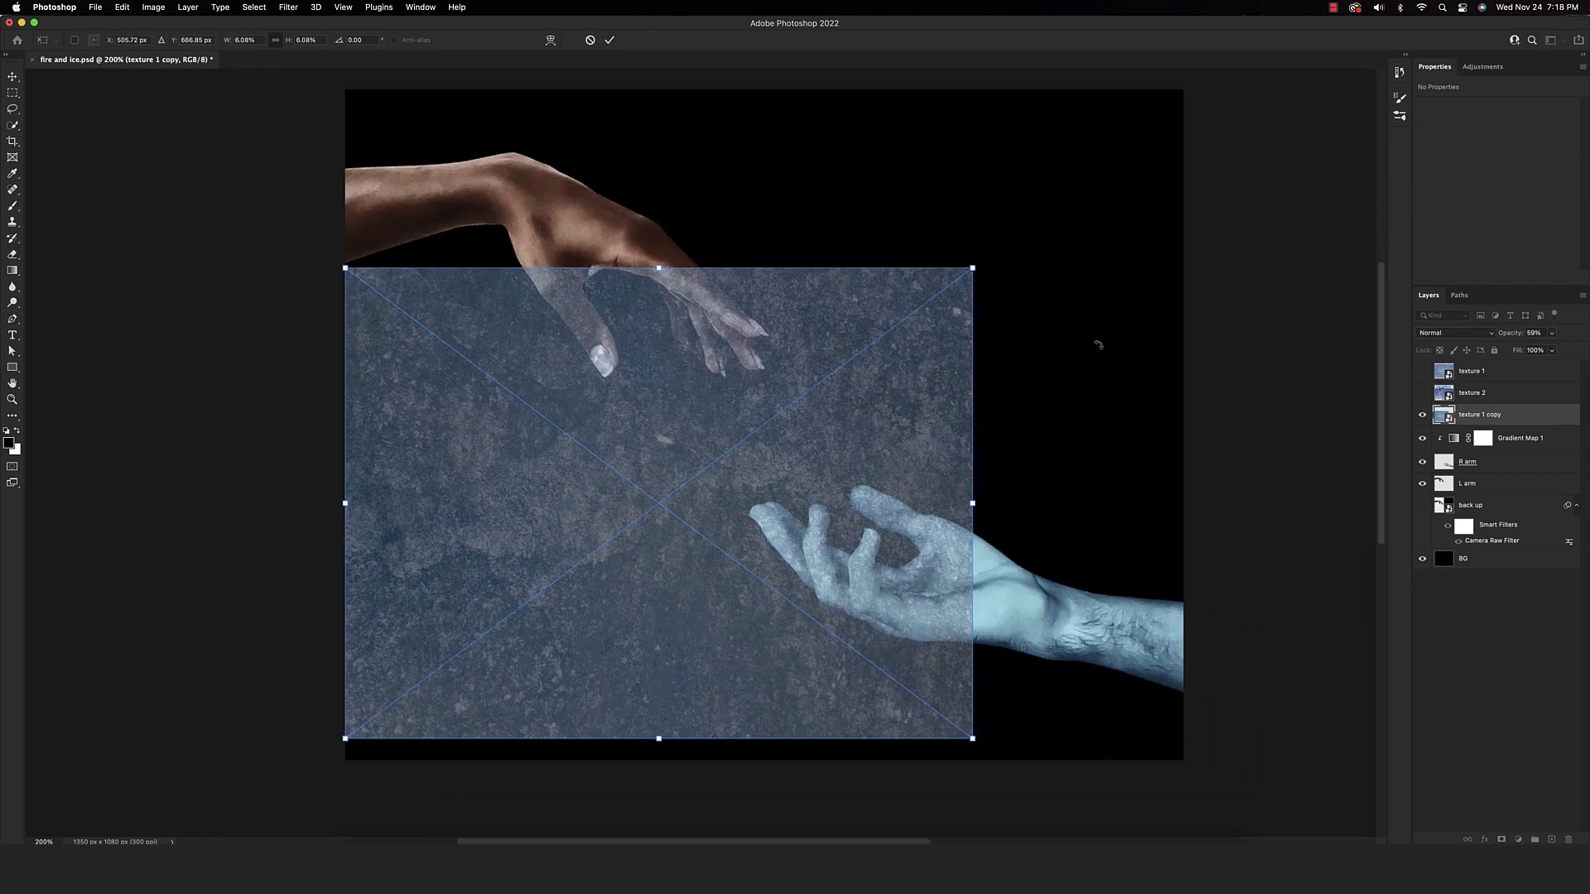
pyautogui.hscroll(1, 1098, 345)
pyautogui.moveTo(660, 382); pyautogui.dragTo(1013, 450)
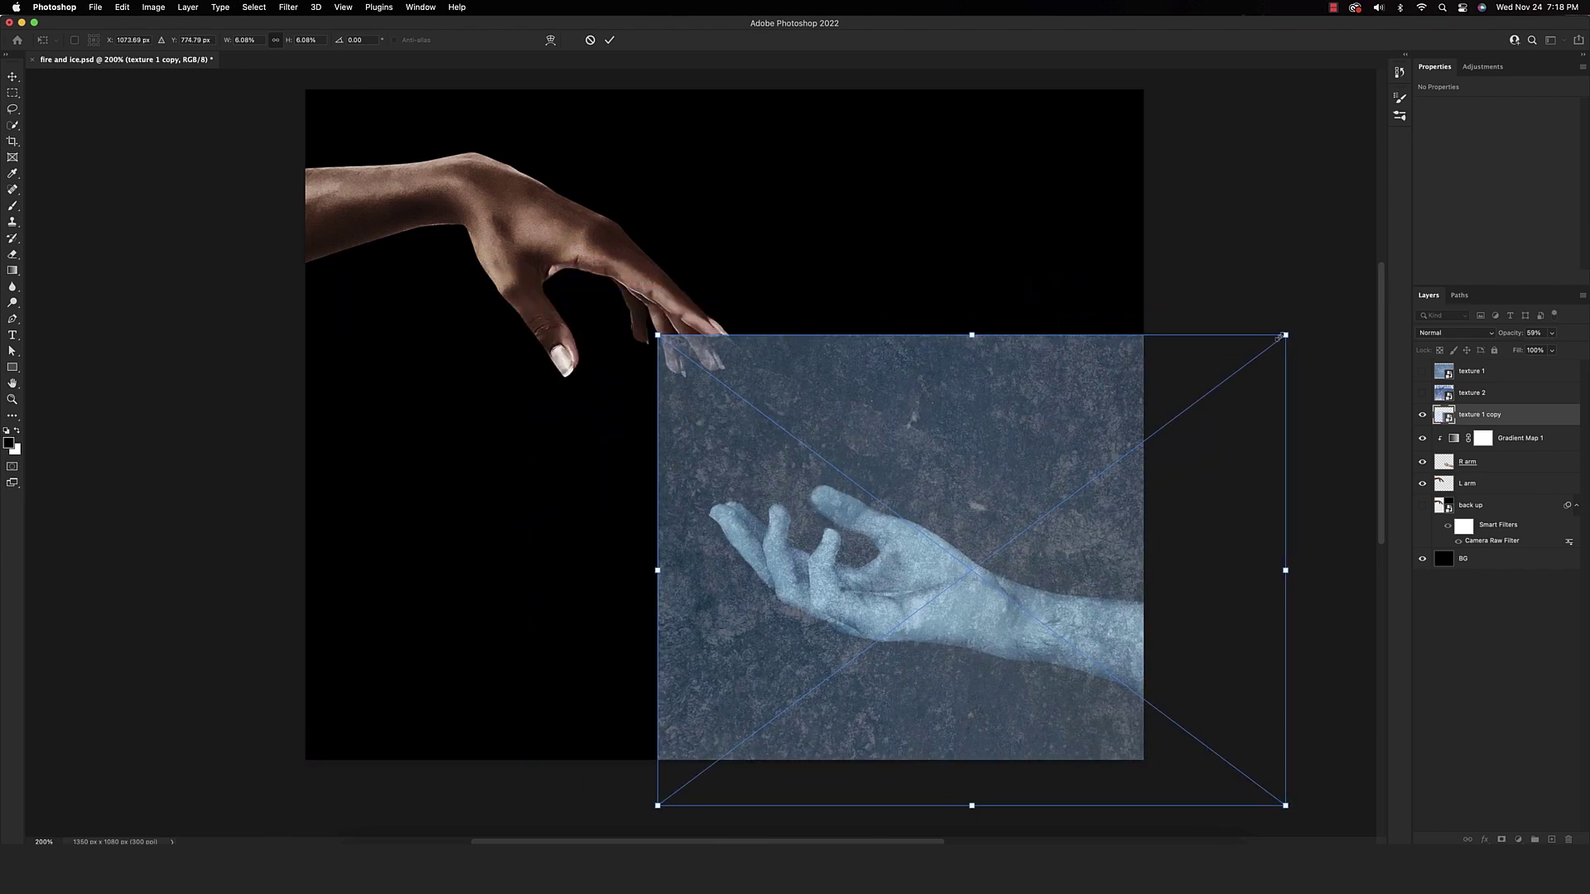
pyautogui.moveTo(1286, 337); pyautogui.dragTo(1186, 463)
pyautogui.moveTo(657, 336); pyautogui.dragTo(780, 444)
pyautogui.moveTo(657, 809); pyautogui.dragTo(498, 623)
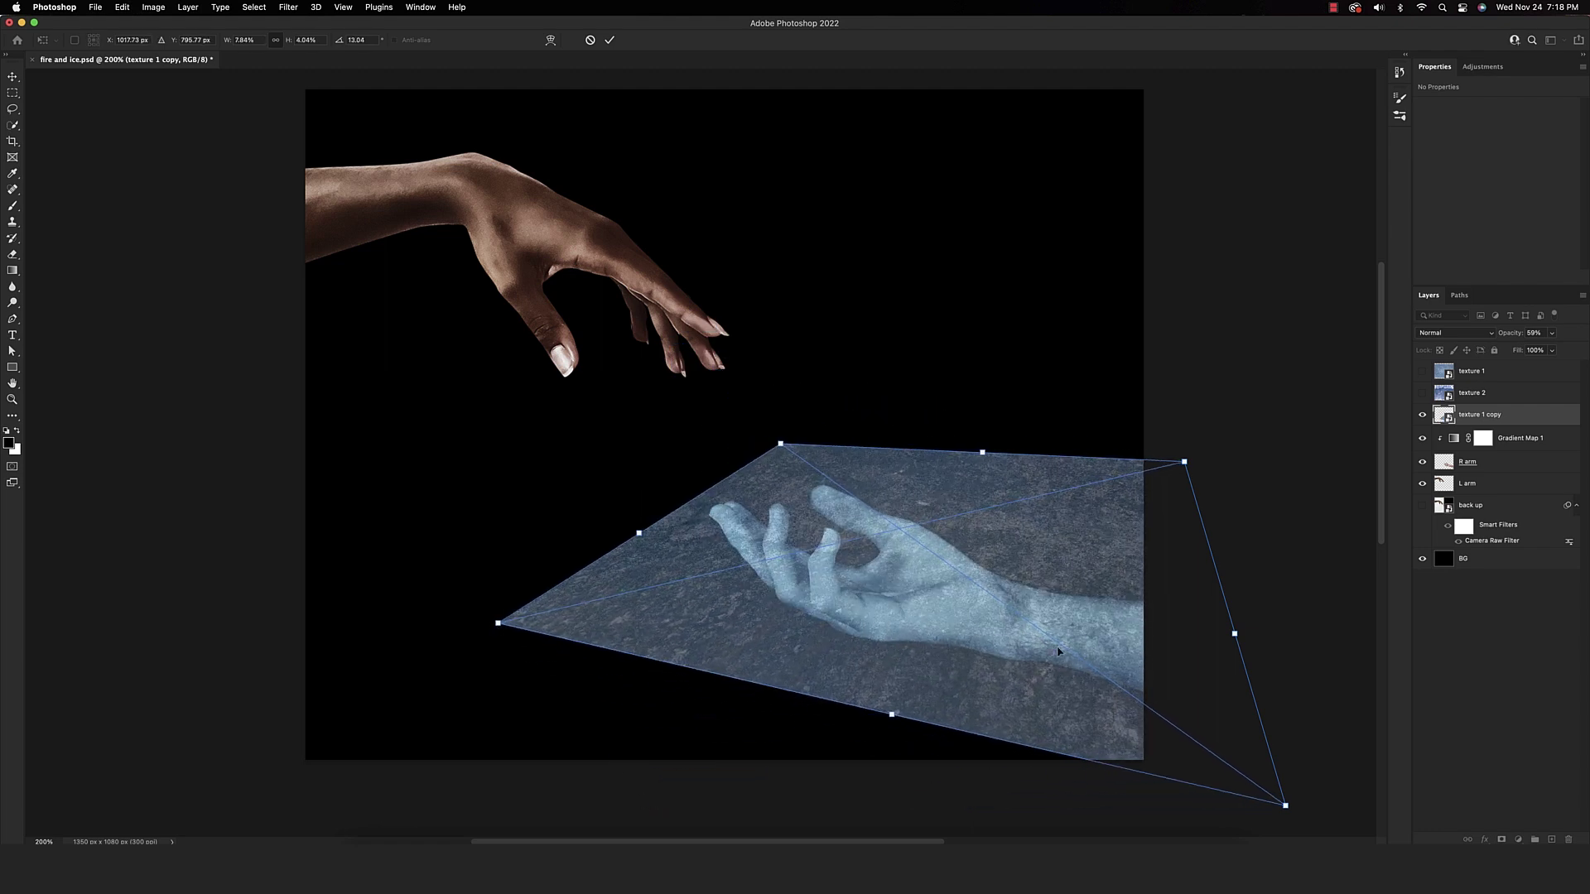
pyautogui.moveTo(645, 538); pyautogui.dragTo(598, 511)
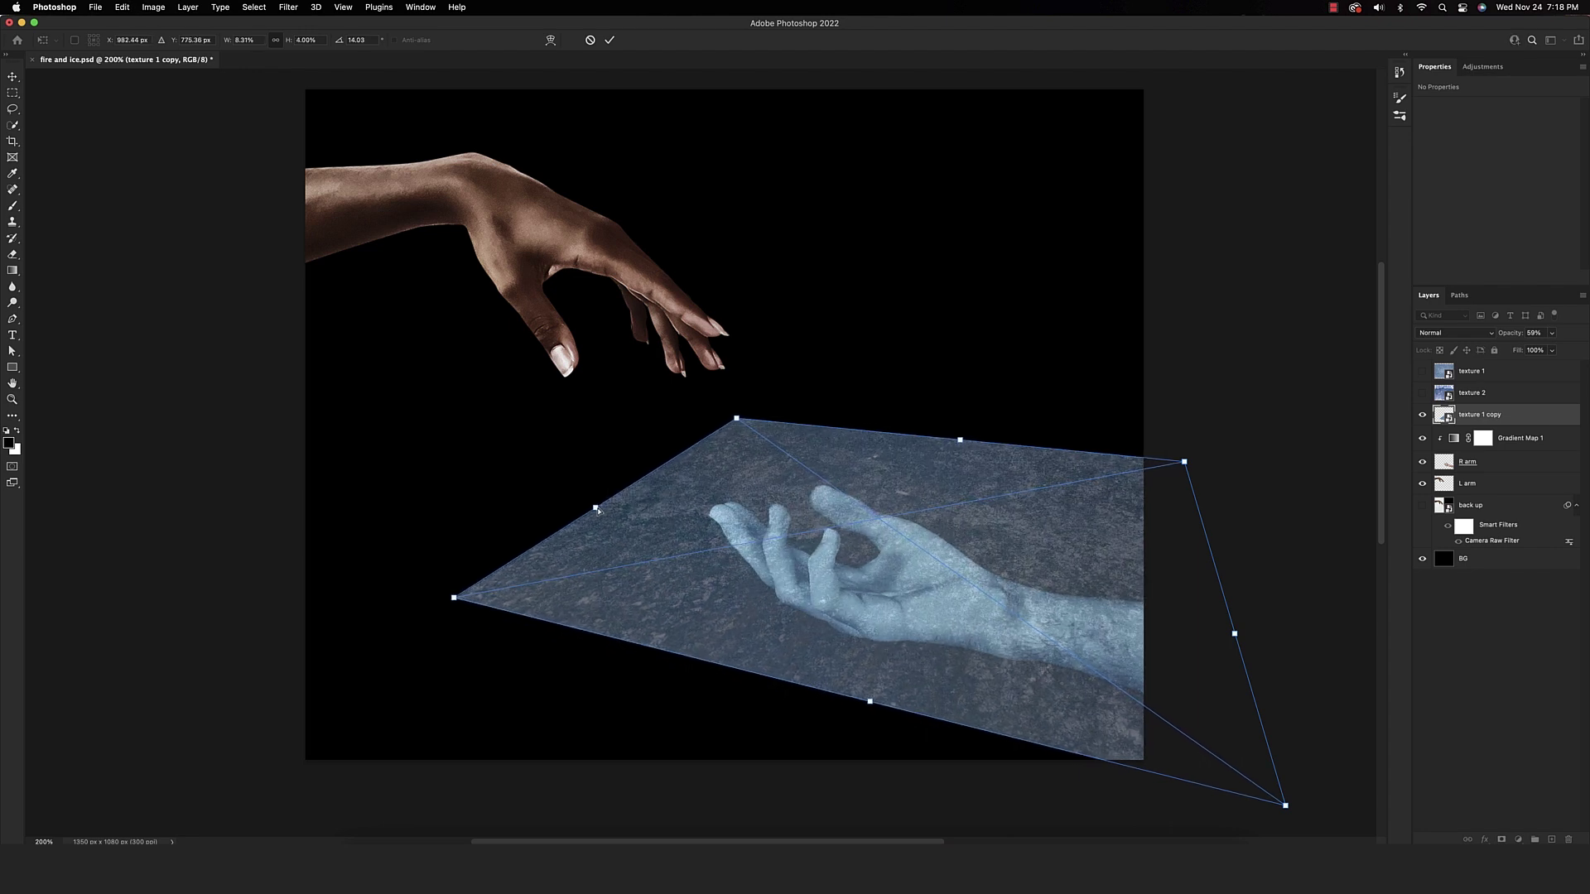
pyautogui.moveTo(1033, 610); pyautogui.dragTo(1012, 621)
# Warp texture 1 copy so its edges hug the fingers and arm, then commit
pyautogui.rightClick(1012, 621)
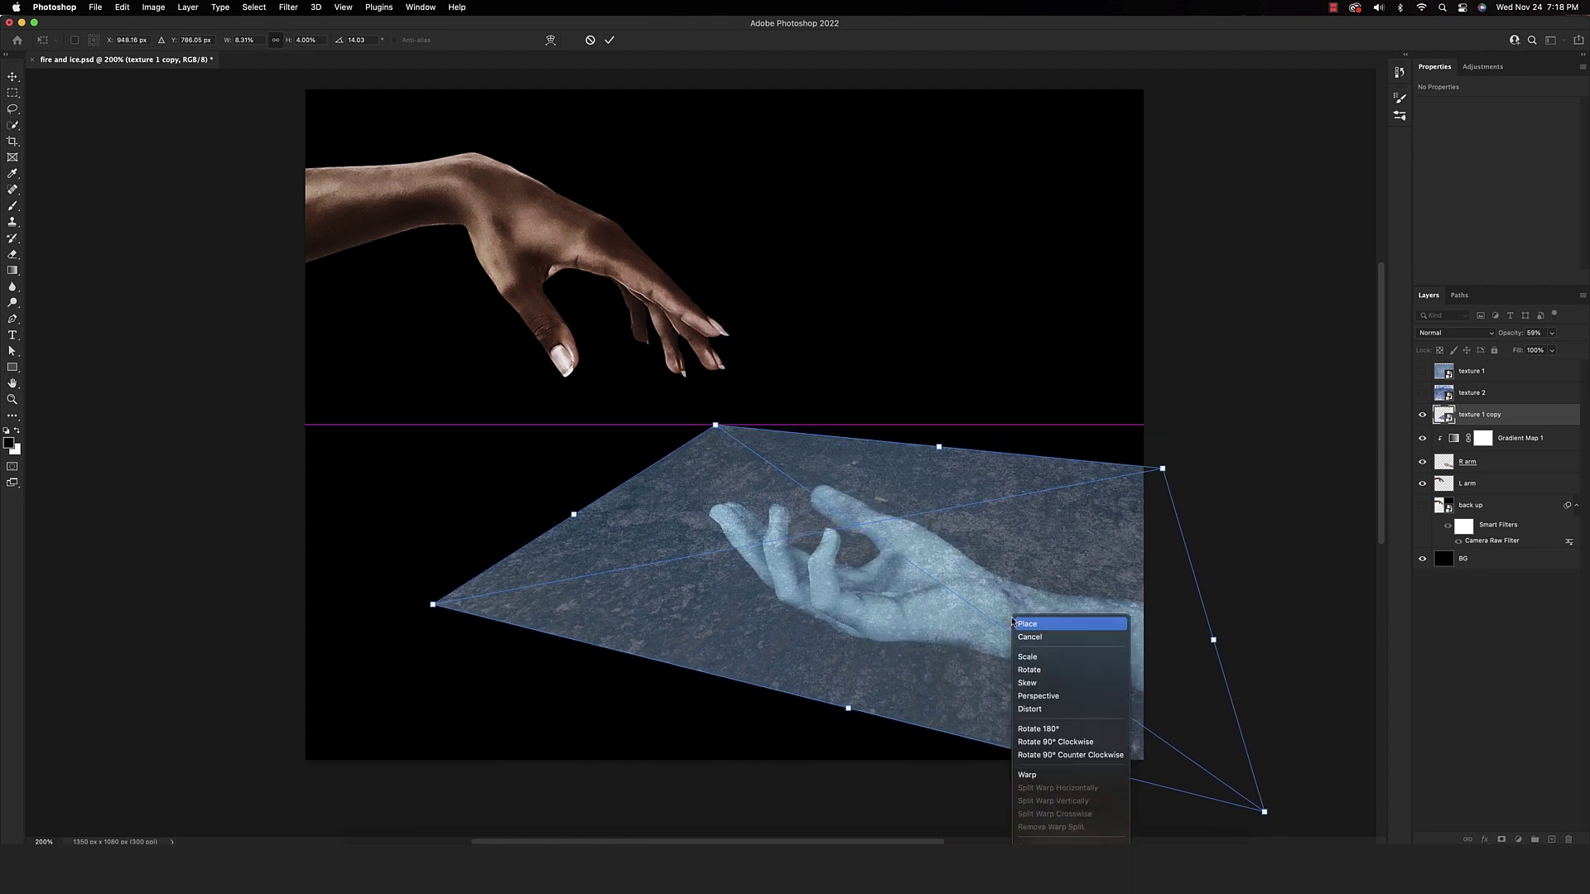
pyautogui.click(1043, 730)
pyautogui.moveTo(1137, 478); pyautogui.dragTo(1098, 552)
pyautogui.moveTo(1230, 795); pyautogui.dragTo(971, 694)
pyautogui.moveTo(476, 610); pyautogui.dragTo(679, 582)
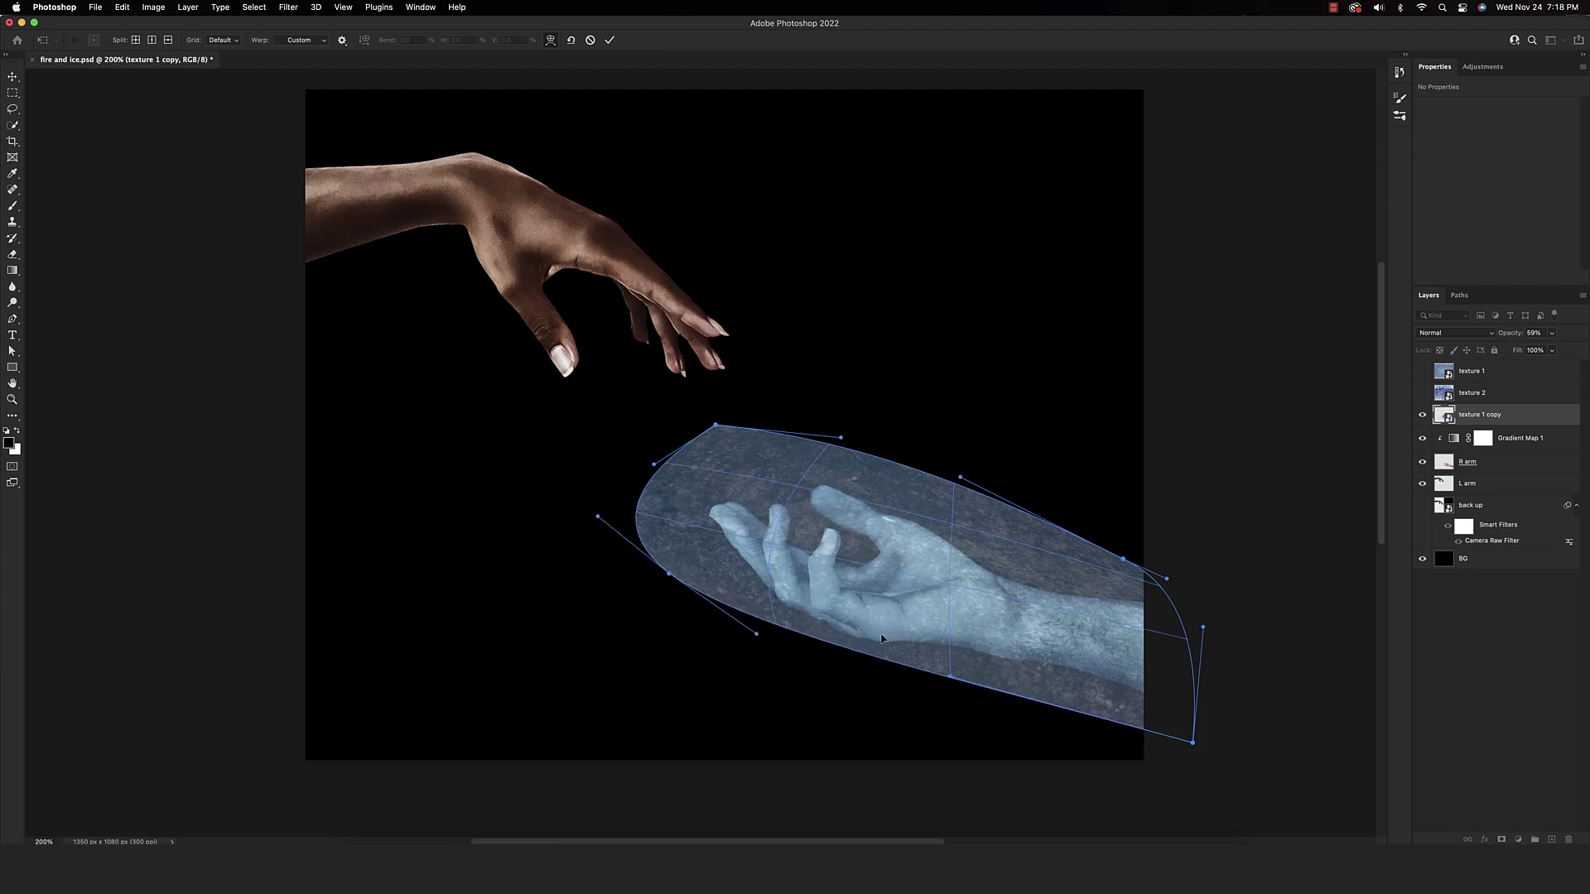
pyautogui.moveTo(932, 656); pyautogui.dragTo(933, 653)
pyautogui.moveTo(734, 437); pyautogui.dragTo(963, 496)
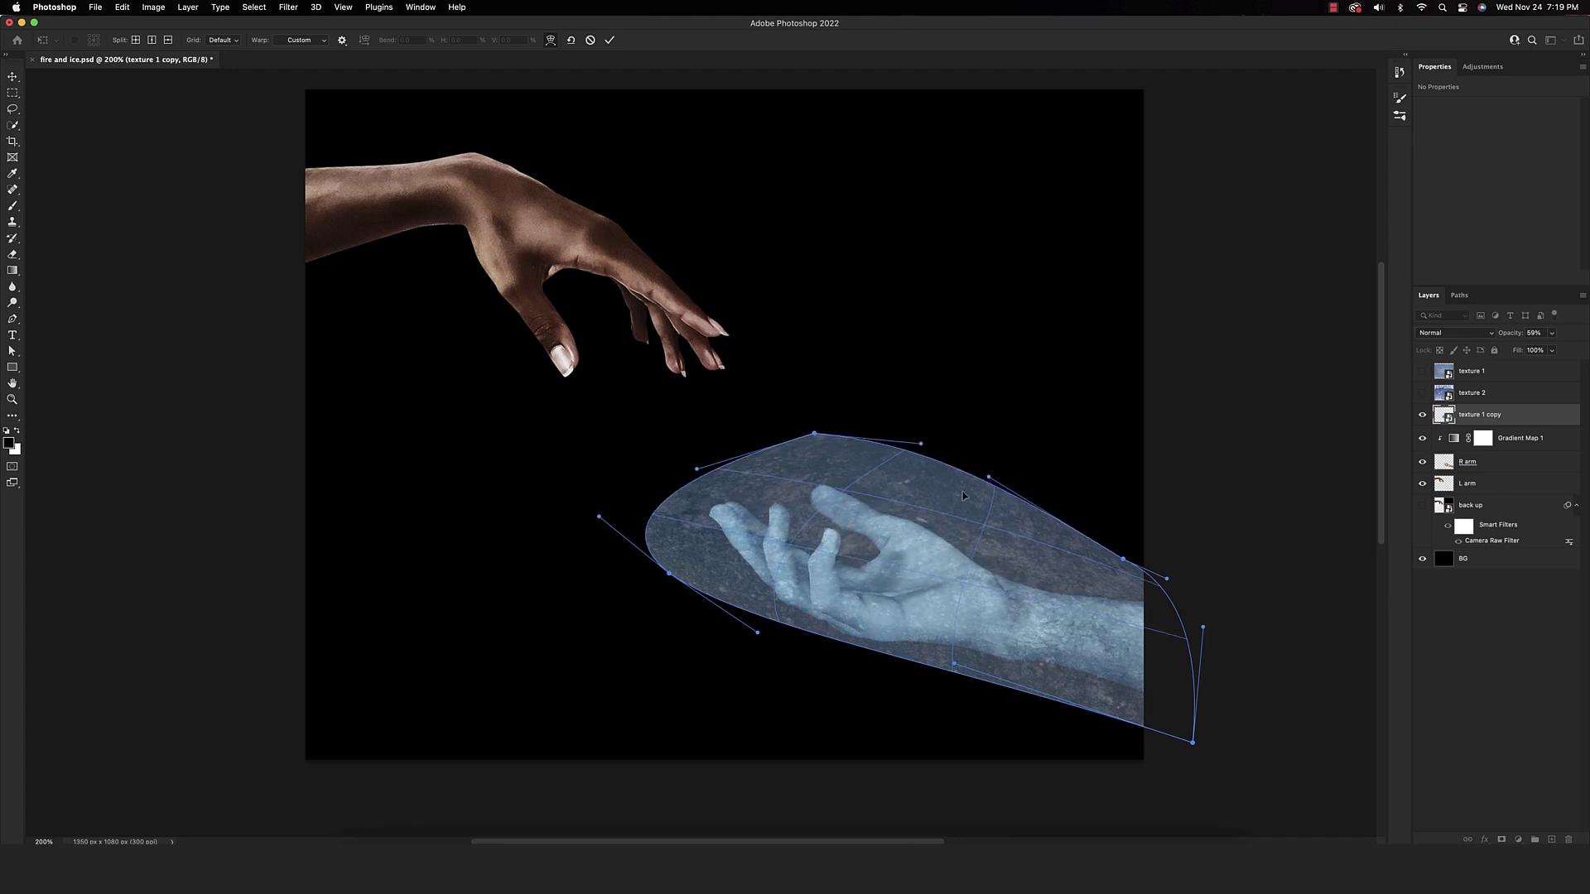
pyautogui.moveTo(1021, 549); pyautogui.dragTo(1019, 554)
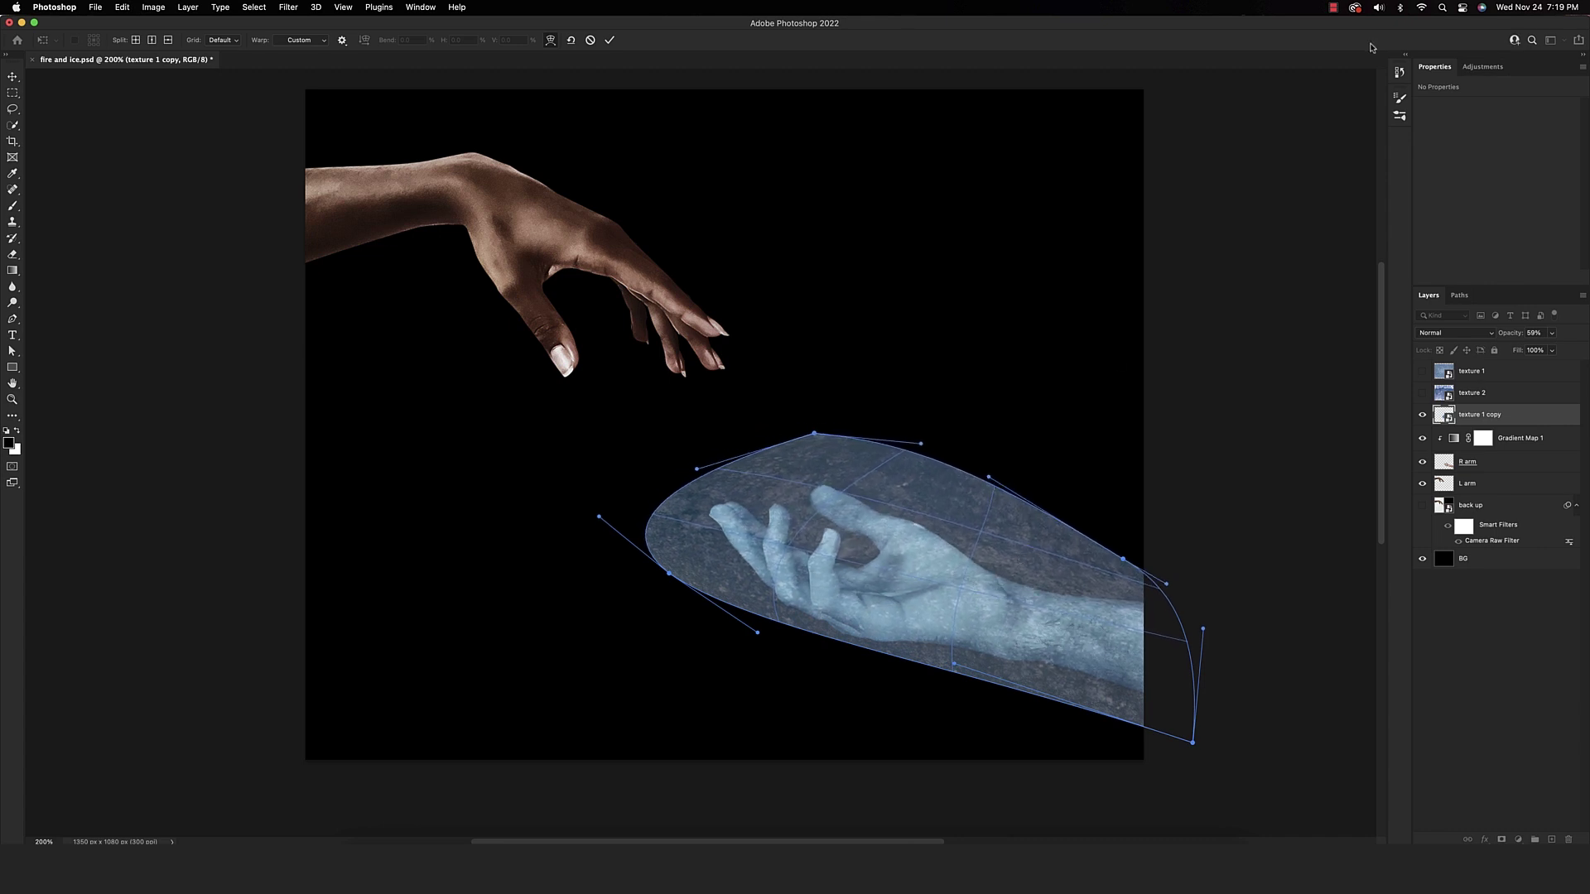
pyautogui.click(609, 39)
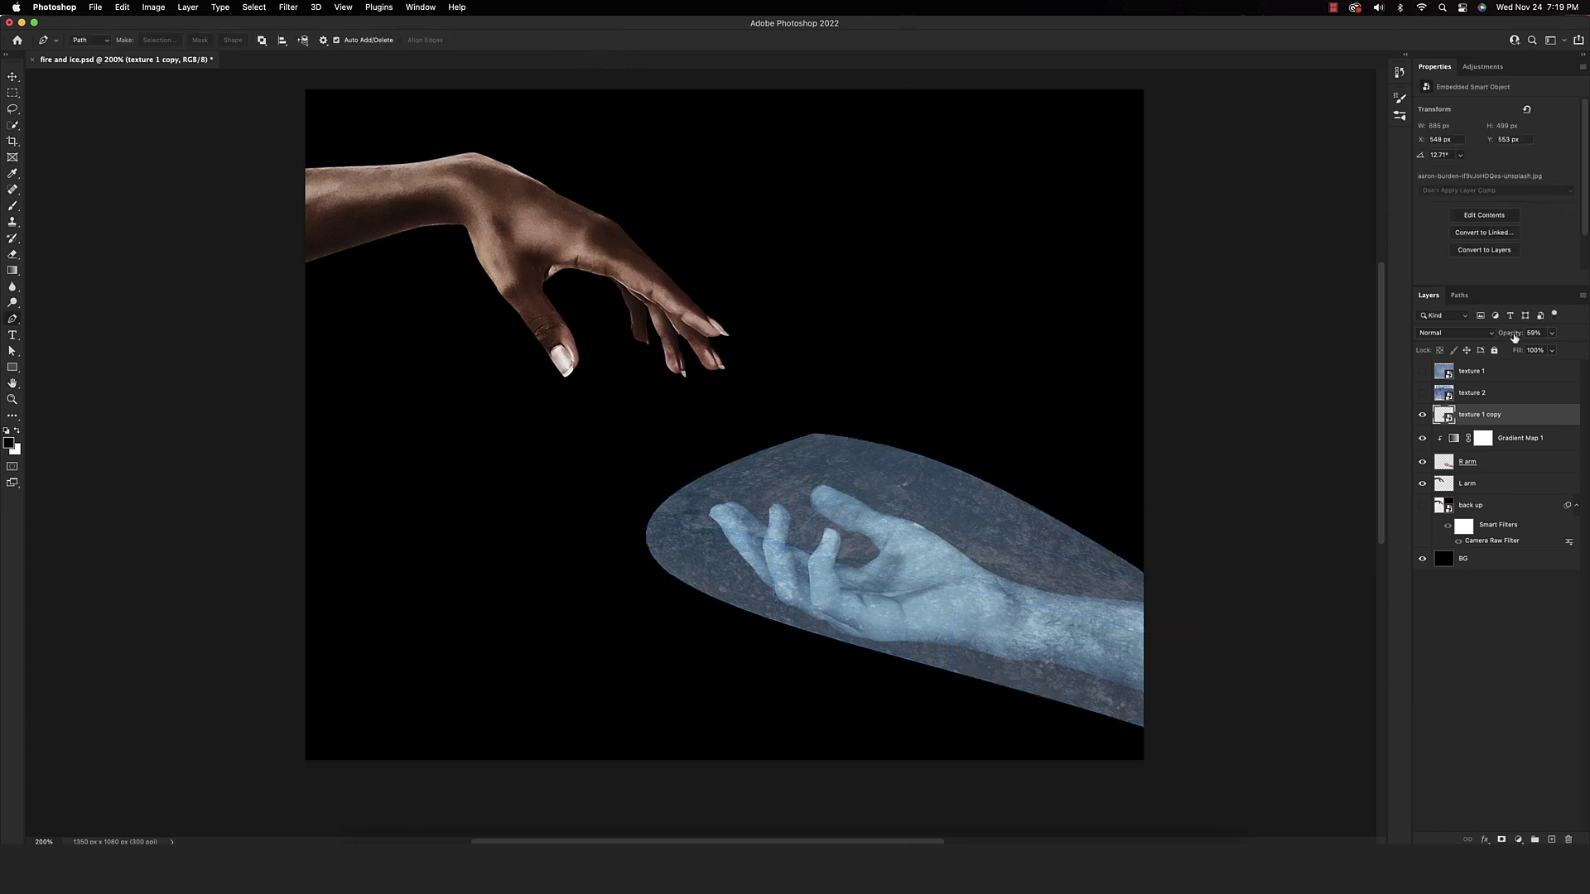
# Set texture 1 copy to 100% opacity, clip it, add an inverted mask, and use an 18% brush
pyautogui.moveTo(1514, 335); pyautogui.dragTo(1549, 336)
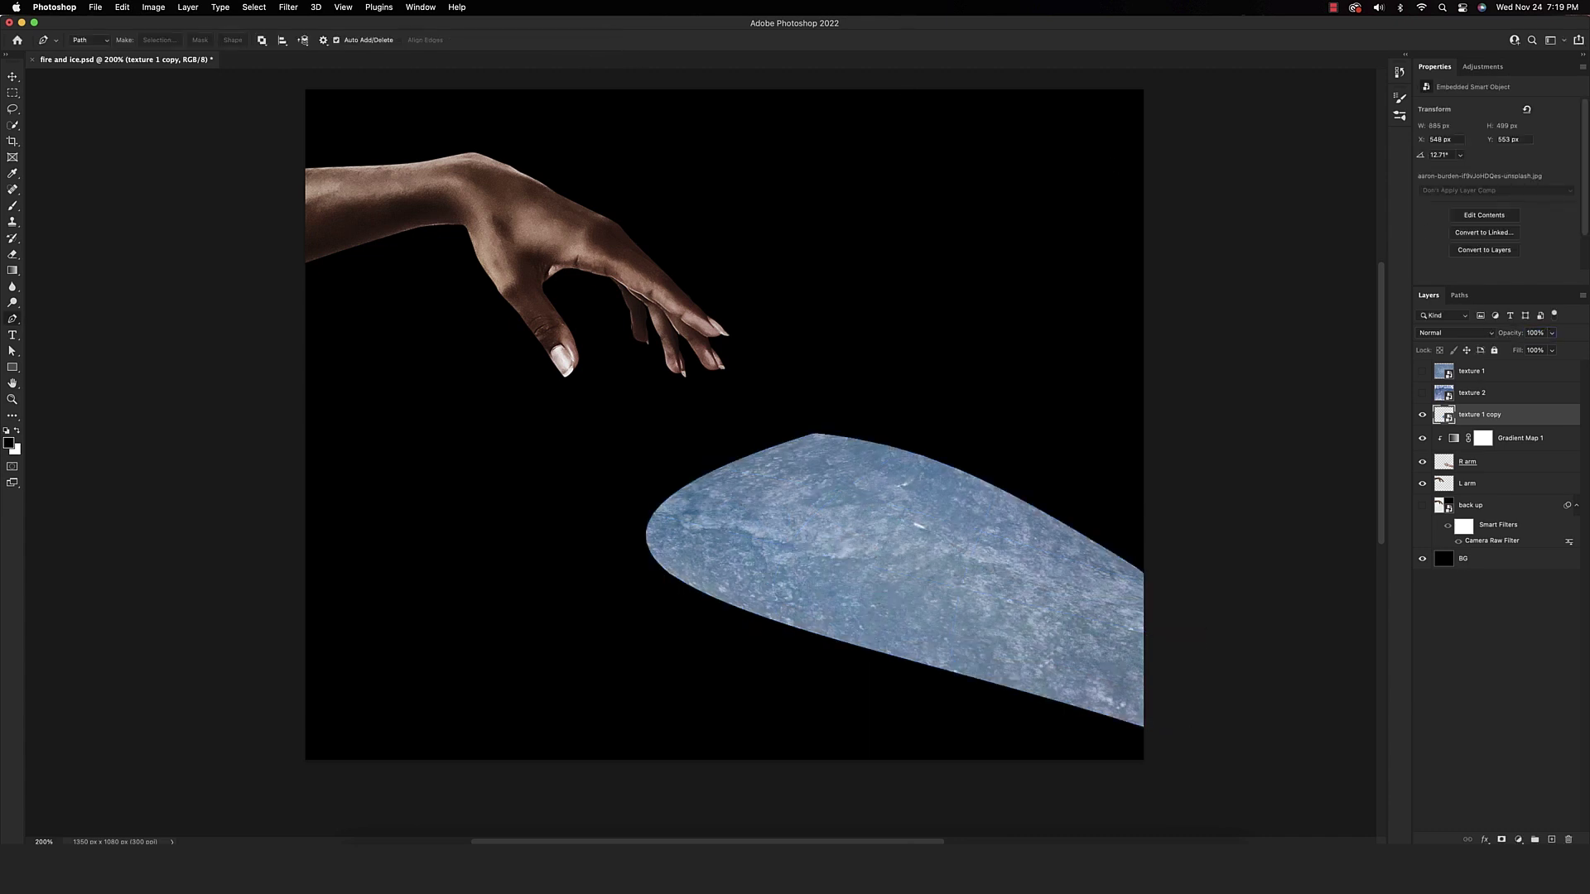
pyautogui.keyDown('alt'); pyautogui.click(1437, 424); pyautogui.keyUp('alt')
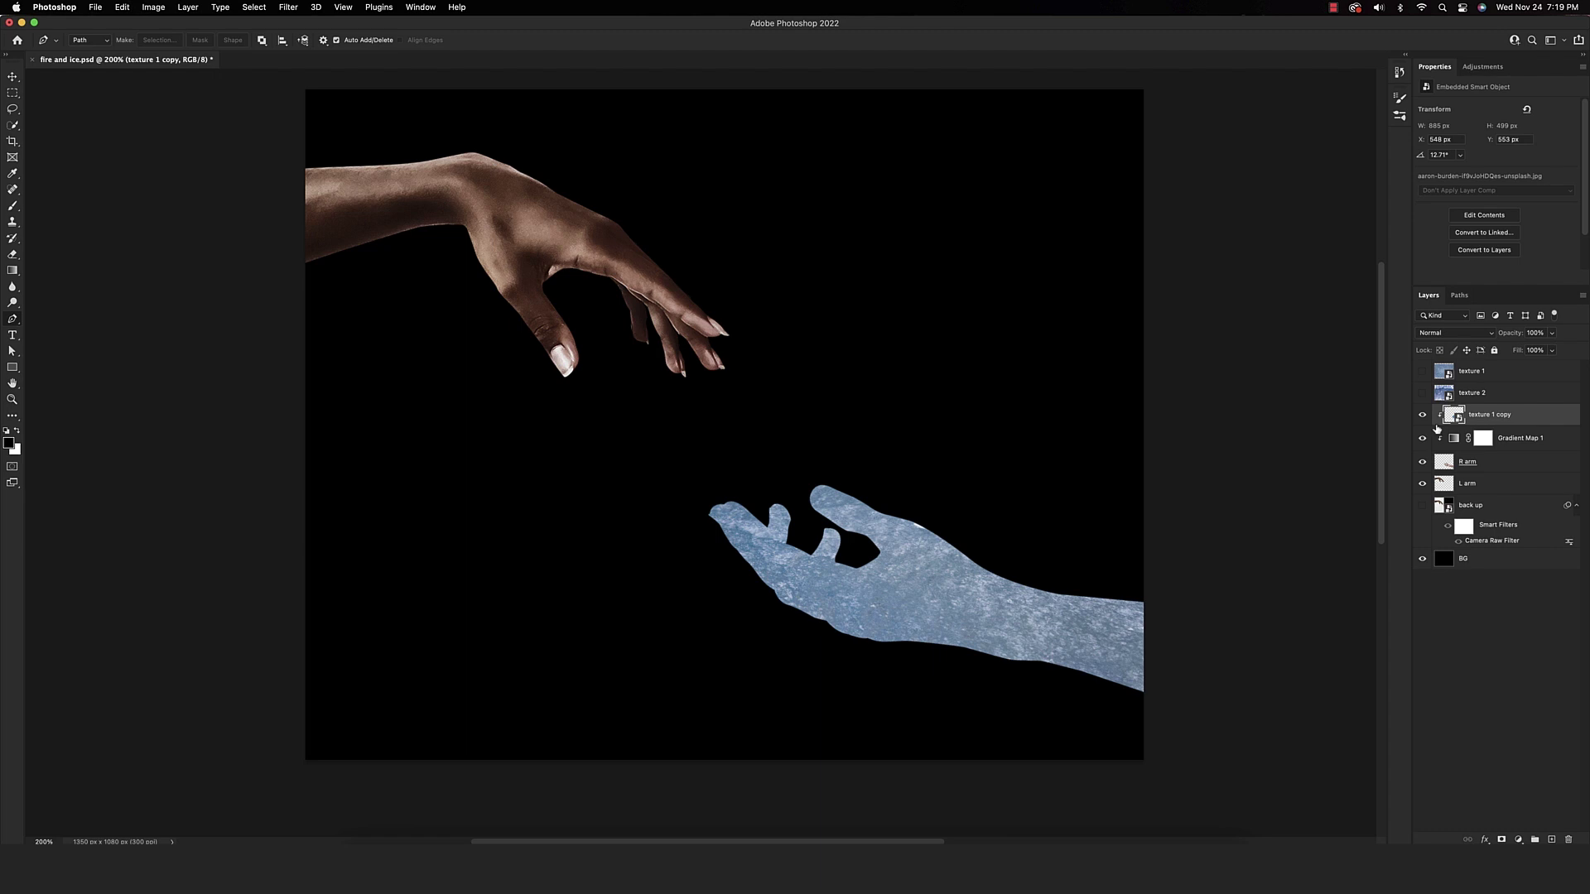
pyautogui.click(1503, 839)
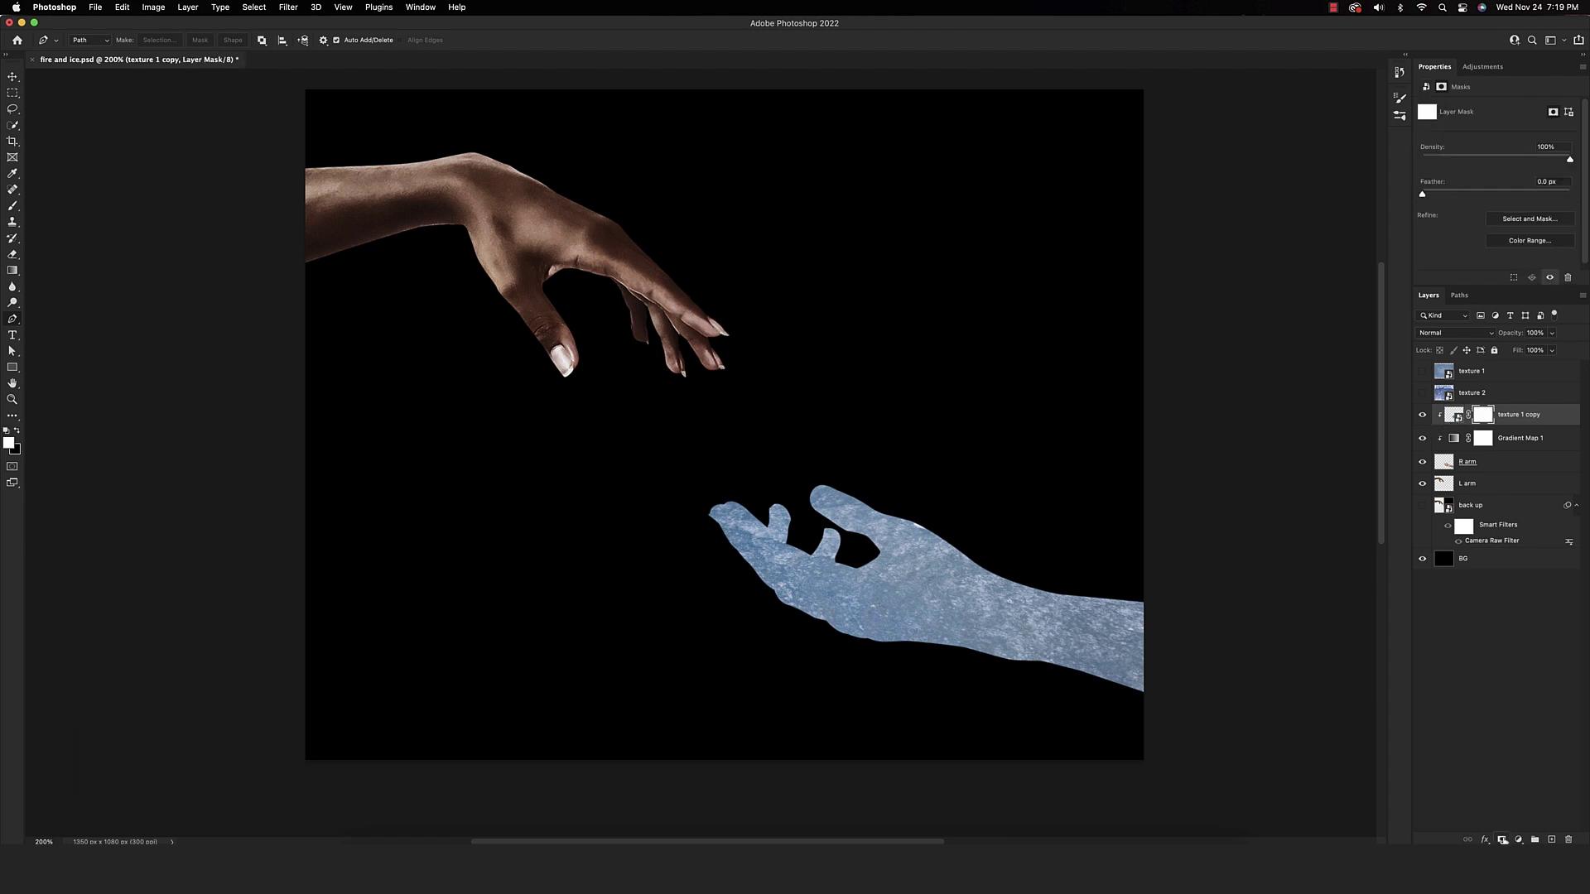
pyautogui.press('super+i')
pyautogui.press('b')
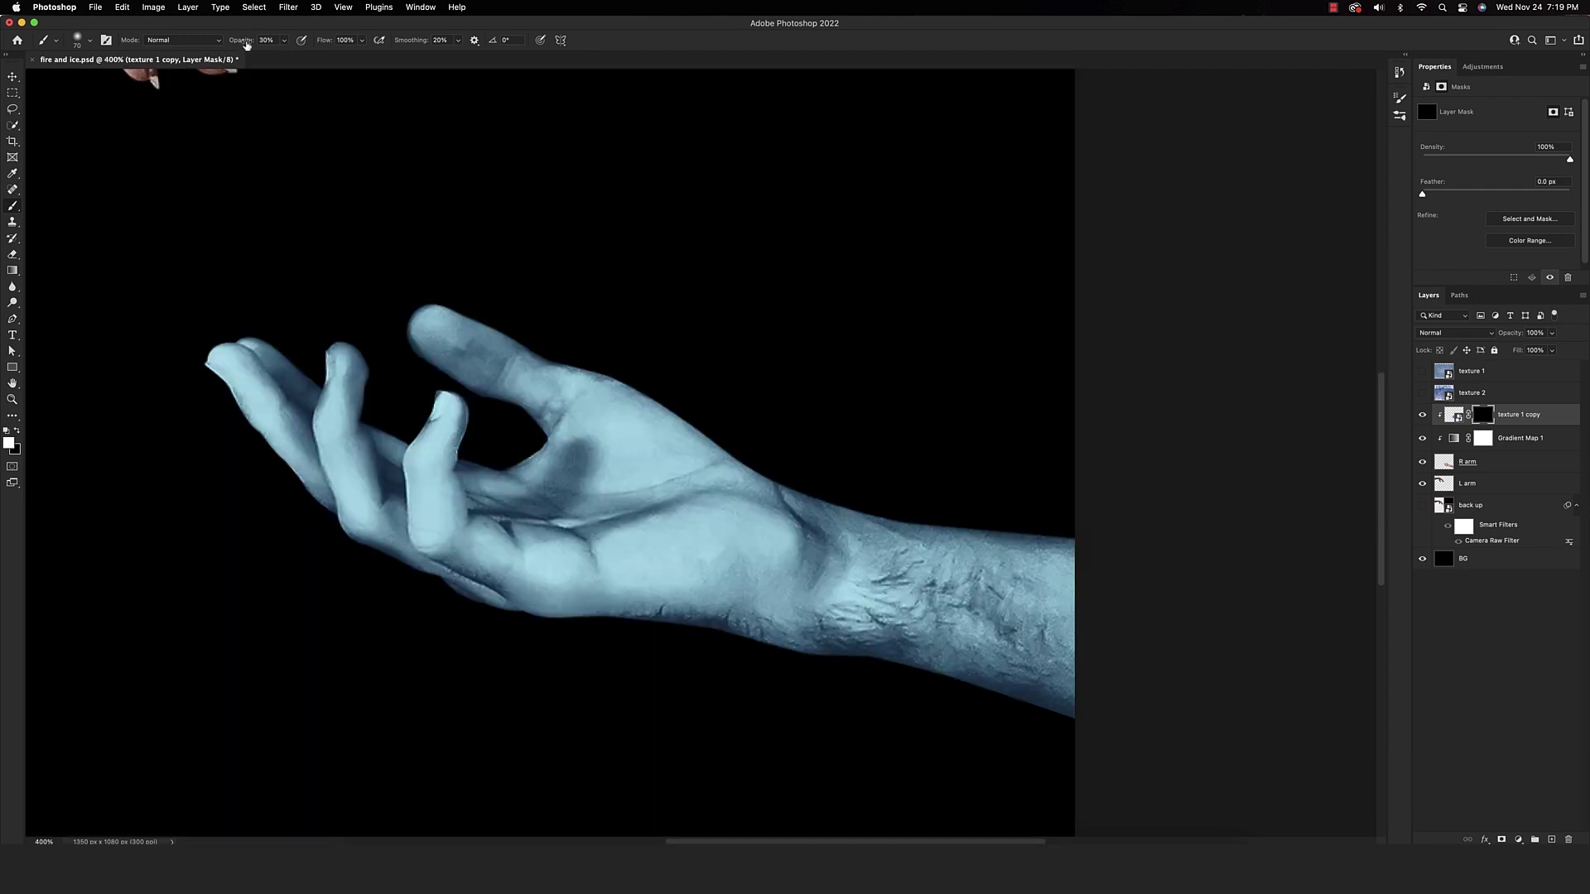
pyautogui.moveTo(246, 45); pyautogui.dragTo(240, 45)
# Paint faint texture onto the wrist, forearm underside, back of hand and thumb
pyautogui.moveTo(948, 604)
pyautogui.mouseDown()
pyautogui.moveTo(991, 573)
pyautogui.moveTo(870, 616)
pyautogui.moveTo(1029, 706)
pyautogui.mouseUp()
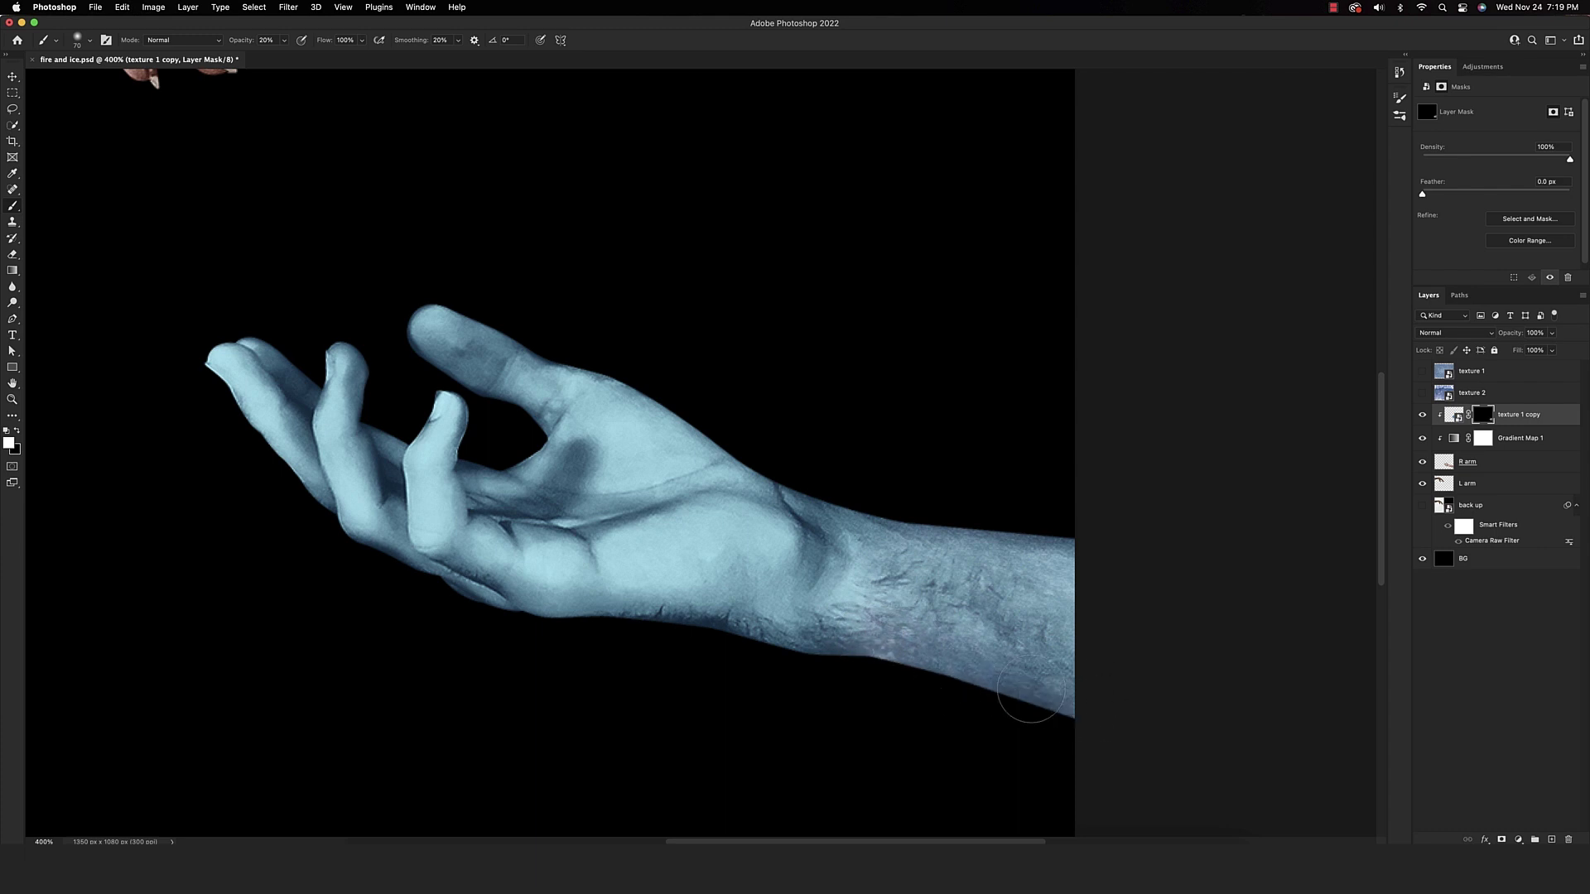
pyautogui.moveTo(869, 562)
pyautogui.mouseDown()
pyautogui.moveTo(828, 641)
pyautogui.moveTo(605, 613)
pyautogui.mouseUp()
pyautogui.moveTo(800, 416)
pyautogui.mouseDown()
pyautogui.moveTo(704, 451)
pyautogui.moveTo(545, 373)
pyautogui.moveTo(628, 379)
pyautogui.moveTo(620, 367)
pyautogui.moveTo(687, 435)
pyautogui.moveTo(591, 436)
pyautogui.moveTo(572, 459)
pyautogui.moveTo(659, 452)
pyautogui.moveTo(742, 562)
pyautogui.moveTo(719, 527)
pyautogui.moveTo(688, 560)
pyautogui.moveTo(780, 538)
pyautogui.moveTo(731, 524)
pyautogui.moveTo(729, 563)
pyautogui.mouseUp()
pyautogui.moveTo(497, 364)
pyautogui.mouseDown()
pyautogui.moveTo(426, 312)
pyautogui.moveTo(513, 378)
pyautogui.mouseUp()
# With a smaller brush, reveal texture on the index, middle and ring fingers and palm
pyautogui.press('[')
pyautogui.press('[')
pyautogui.press('[')
pyautogui.press('[')
pyautogui.hscroll(-10, 337, 368)
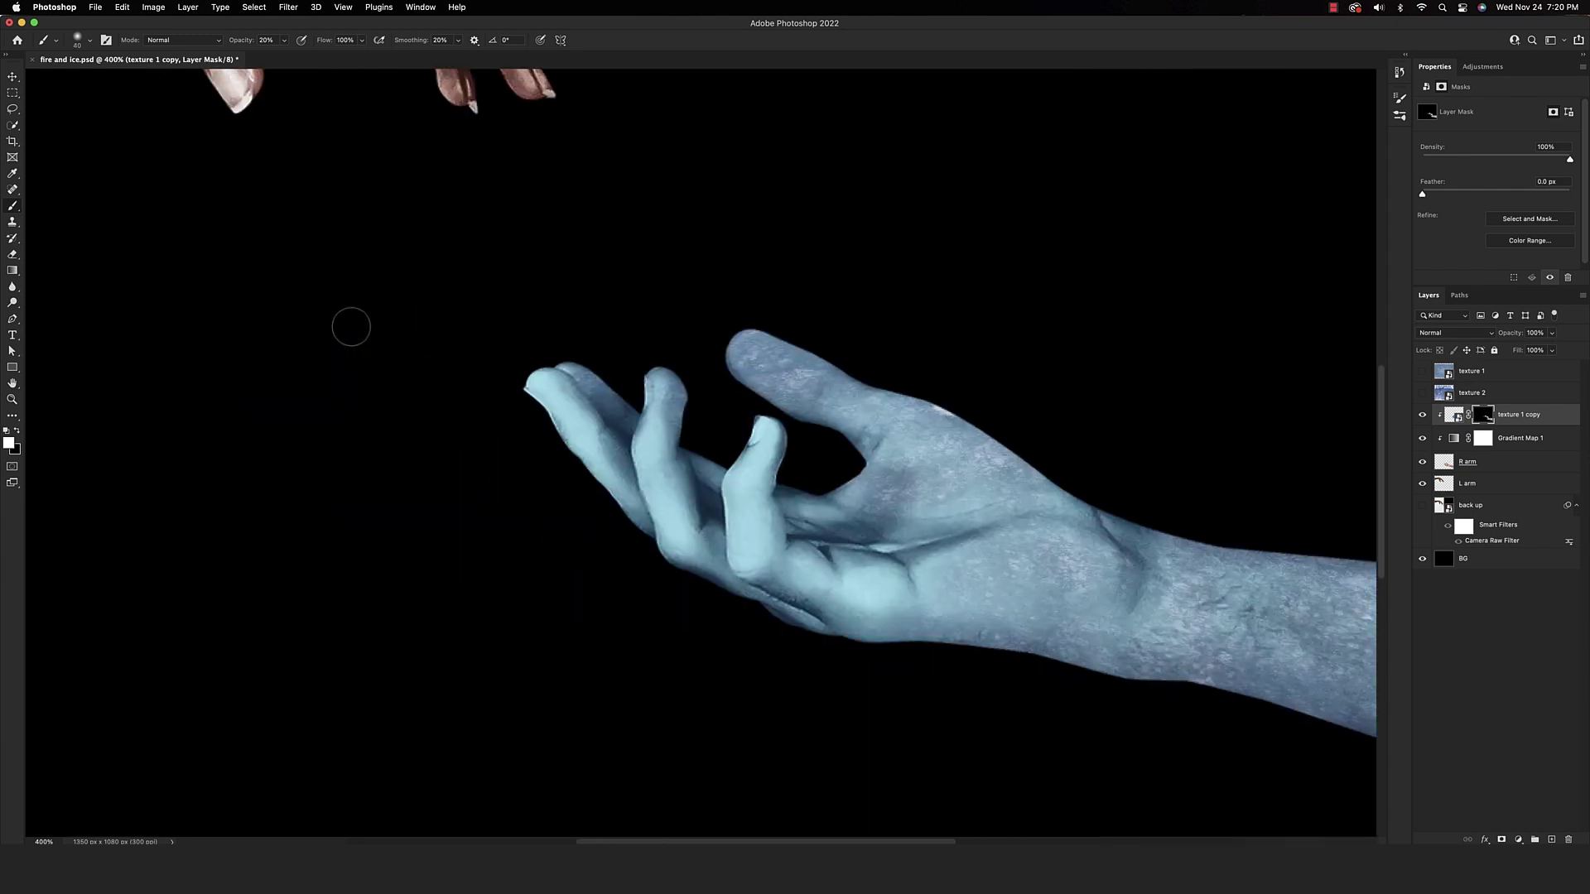
pyautogui.moveTo(617, 423)
pyautogui.mouseDown()
pyautogui.moveTo(647, 460)
pyautogui.moveTo(726, 513)
pyautogui.moveTo(703, 450)
pyautogui.mouseUp()
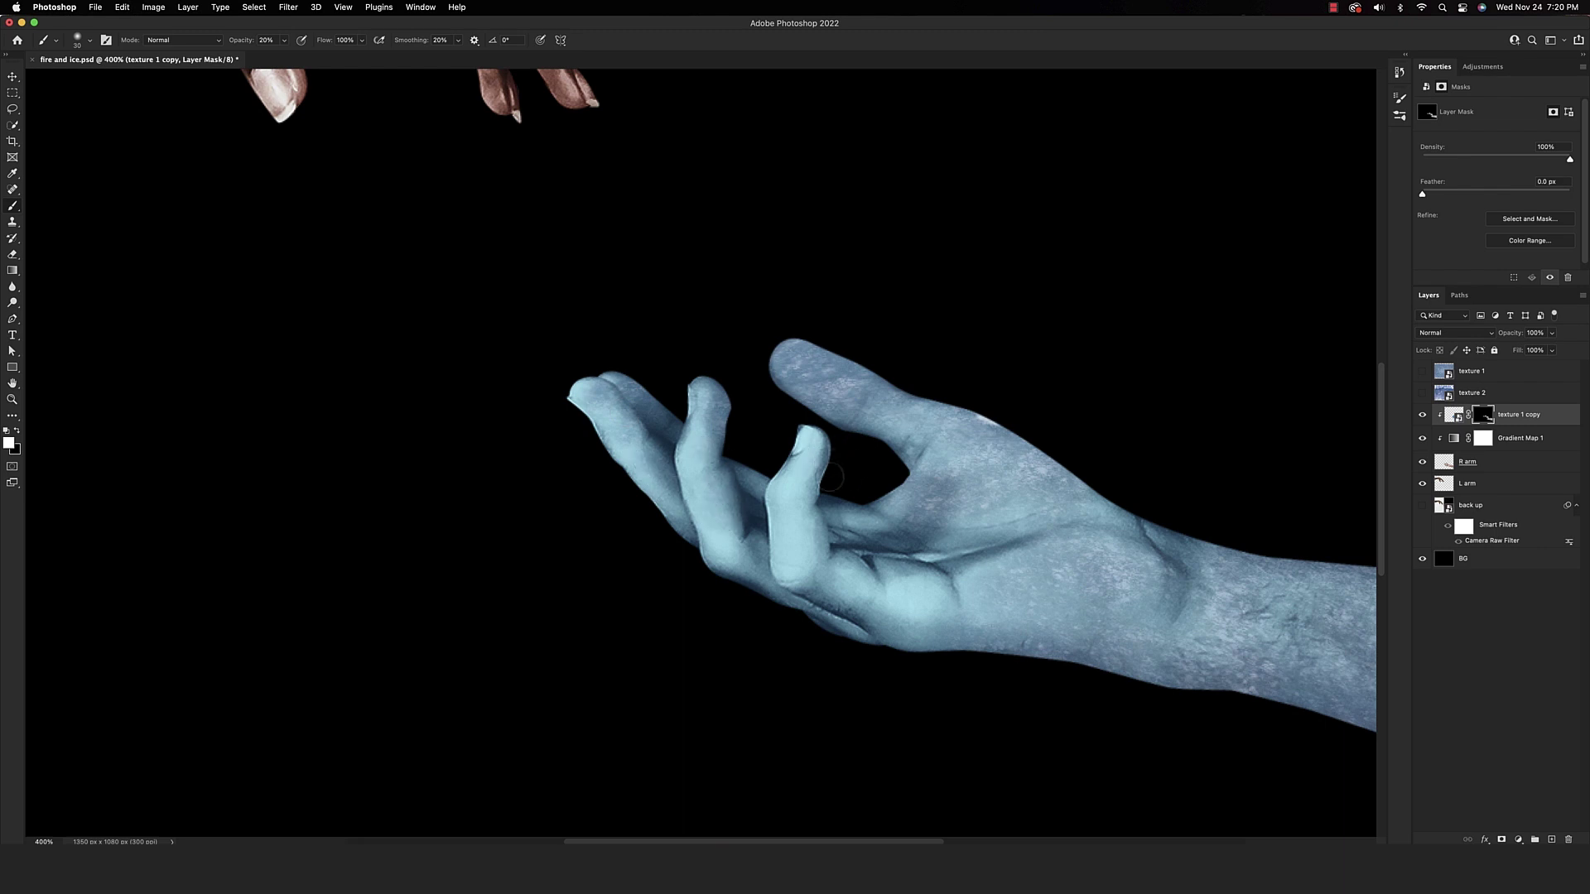
pyautogui.moveTo(832, 455)
pyautogui.mouseDown()
pyautogui.moveTo(801, 534)
pyautogui.moveTo(841, 578)
pyautogui.moveTo(911, 591)
pyautogui.moveTo(1029, 576)
pyautogui.moveTo(906, 610)
pyautogui.mouseUp()
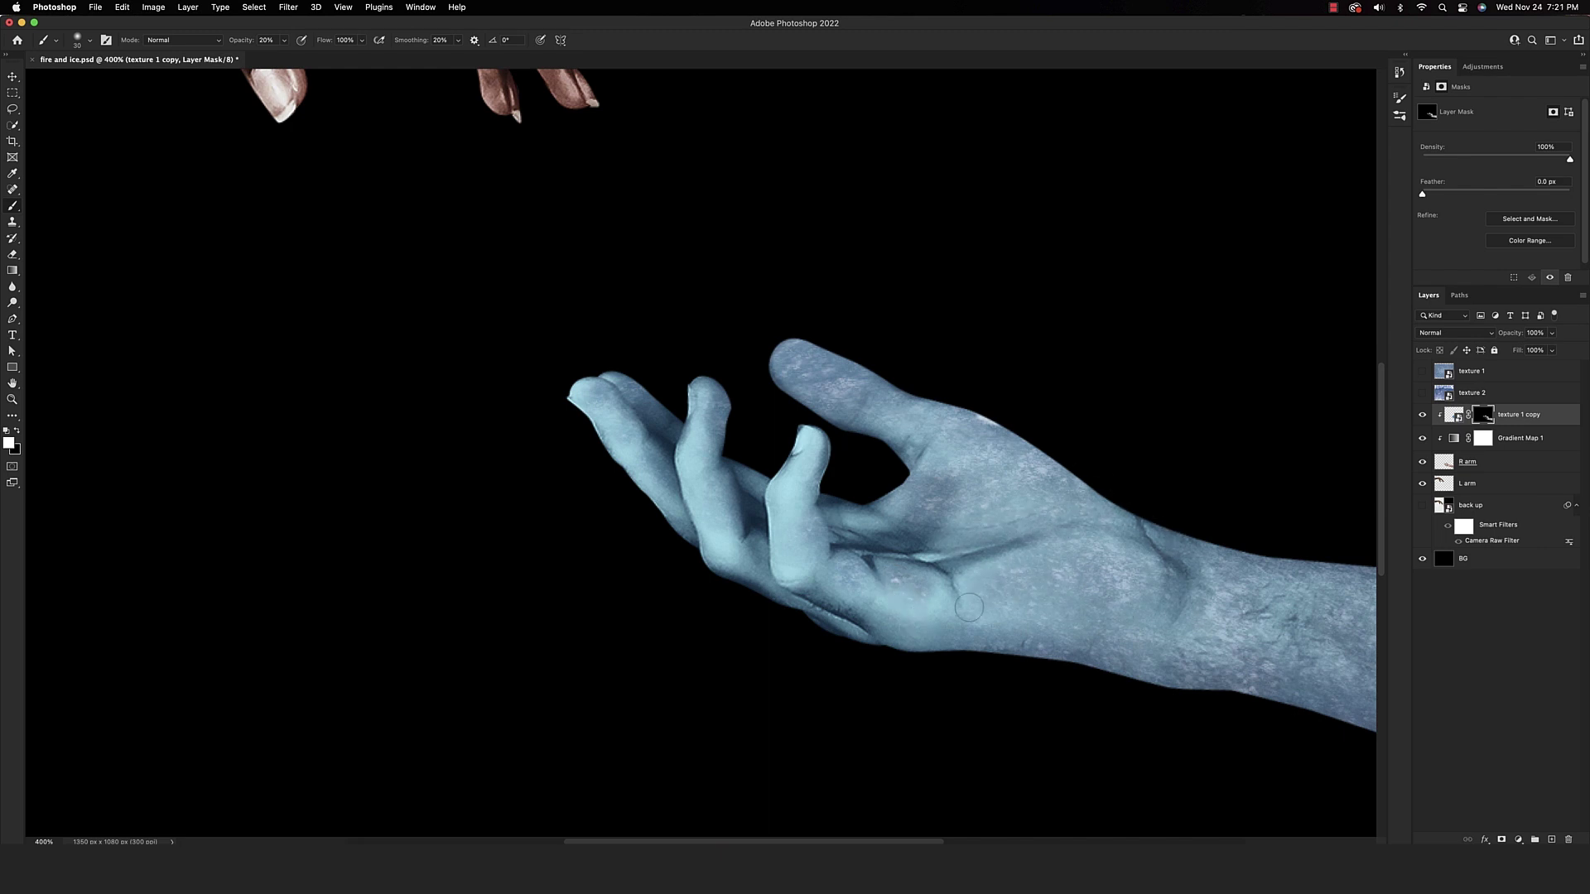
pyautogui.hscroll(5, 1325, 710)
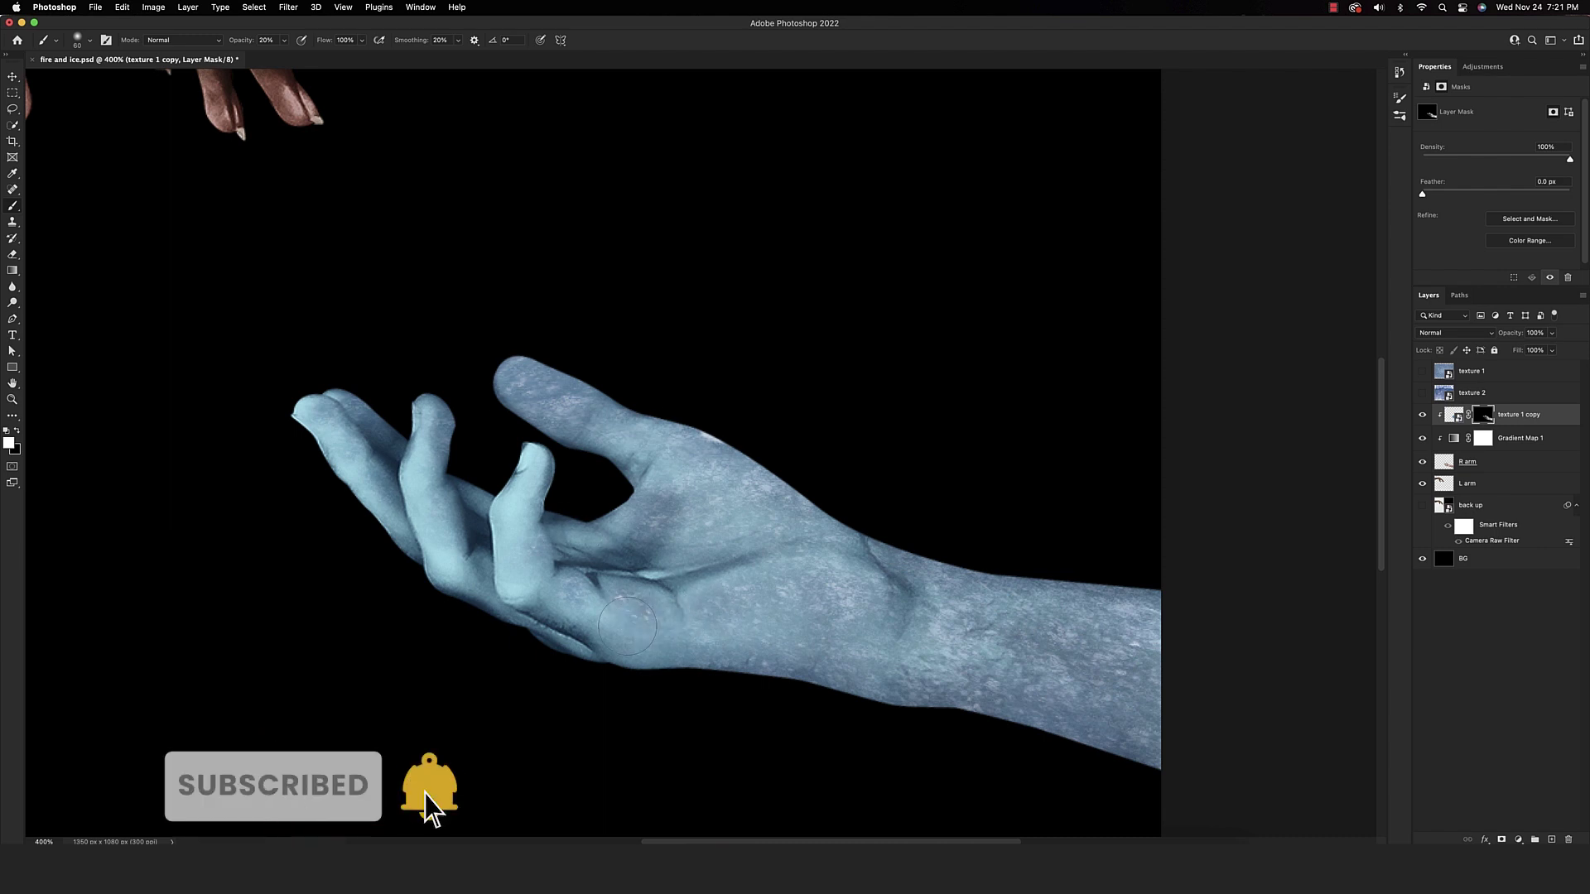
pyautogui.press('super+minus')
pyautogui.press('super+minus')
# Duplicate texture 2, place the visible copy below it at 40% opacity
pyautogui.click(1490, 394)
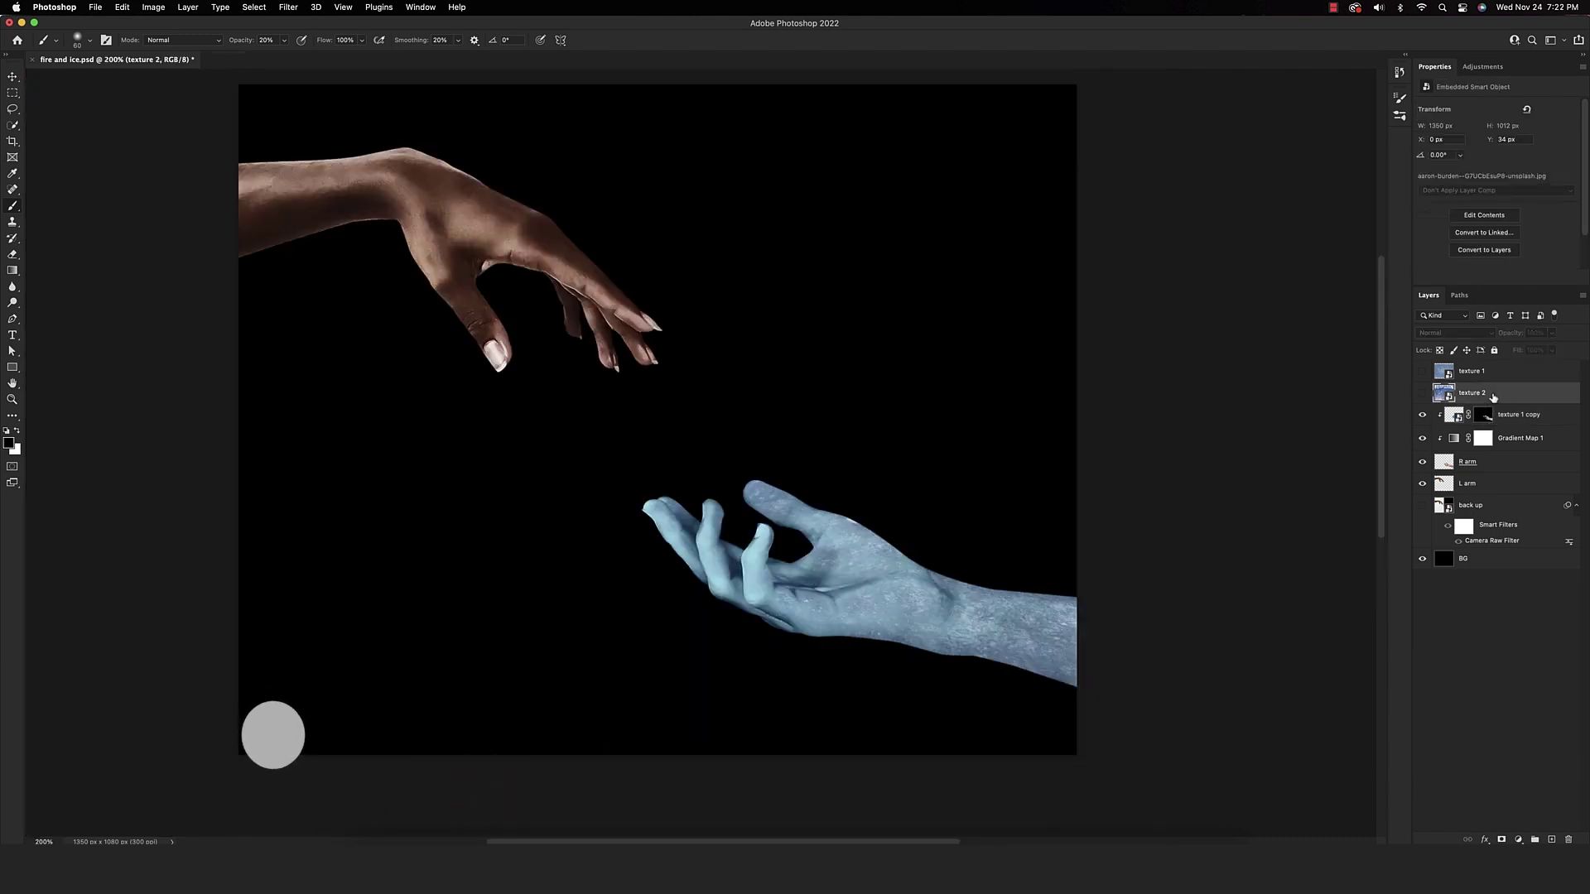
pyautogui.press('super+j')
pyautogui.moveTo(1477, 401); pyautogui.dragTo(1453, 423)
pyautogui.click(1424, 415)
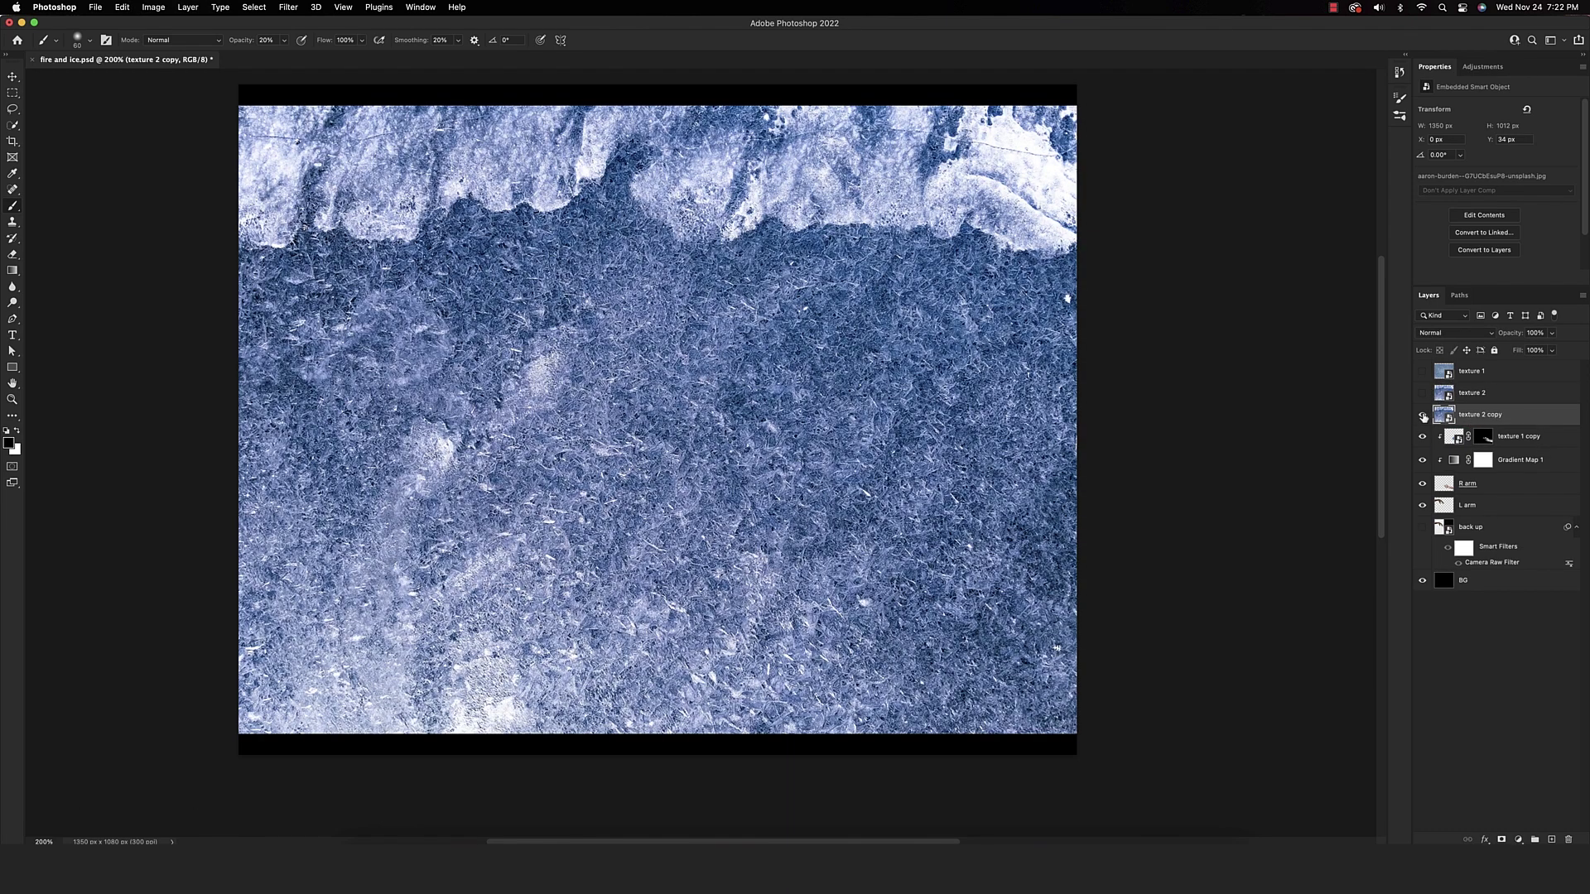
pyautogui.moveTo(1508, 337); pyautogui.dragTo(1471, 345)
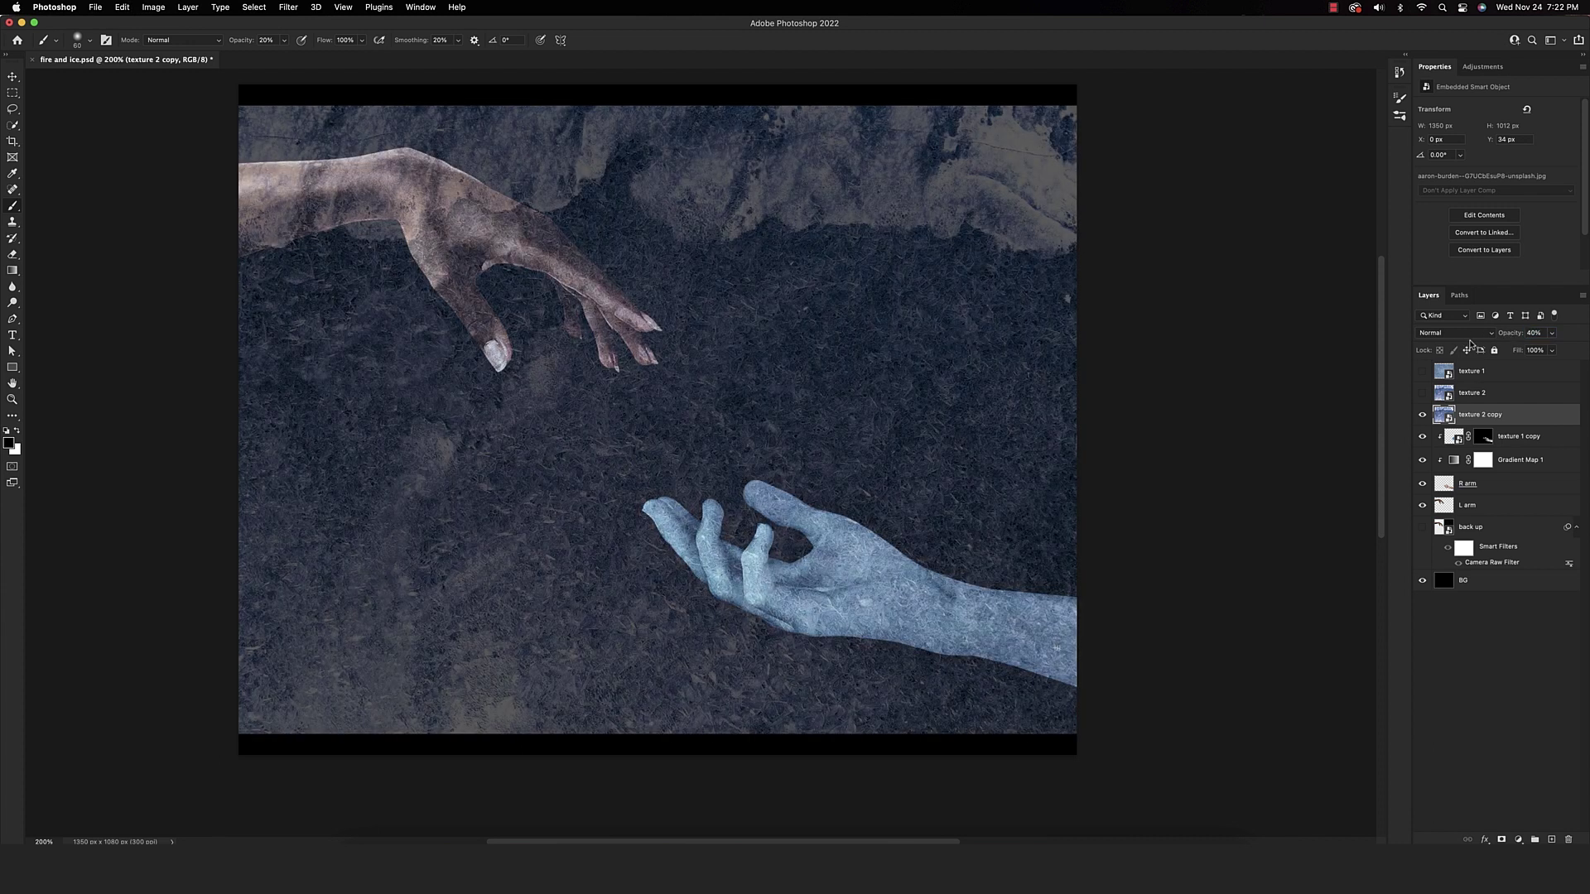
# Shrink texture 2 copy, rotate it about 22°, and distort its corners over the arm
pyautogui.press('super+t')
pyautogui.moveTo(238, 106); pyautogui.dragTo(536, 337)
pyautogui.moveTo(786, 392); pyautogui.dragTo(836, 383)
pyautogui.moveTo(1196, 410); pyautogui.dragTo(1198, 554)
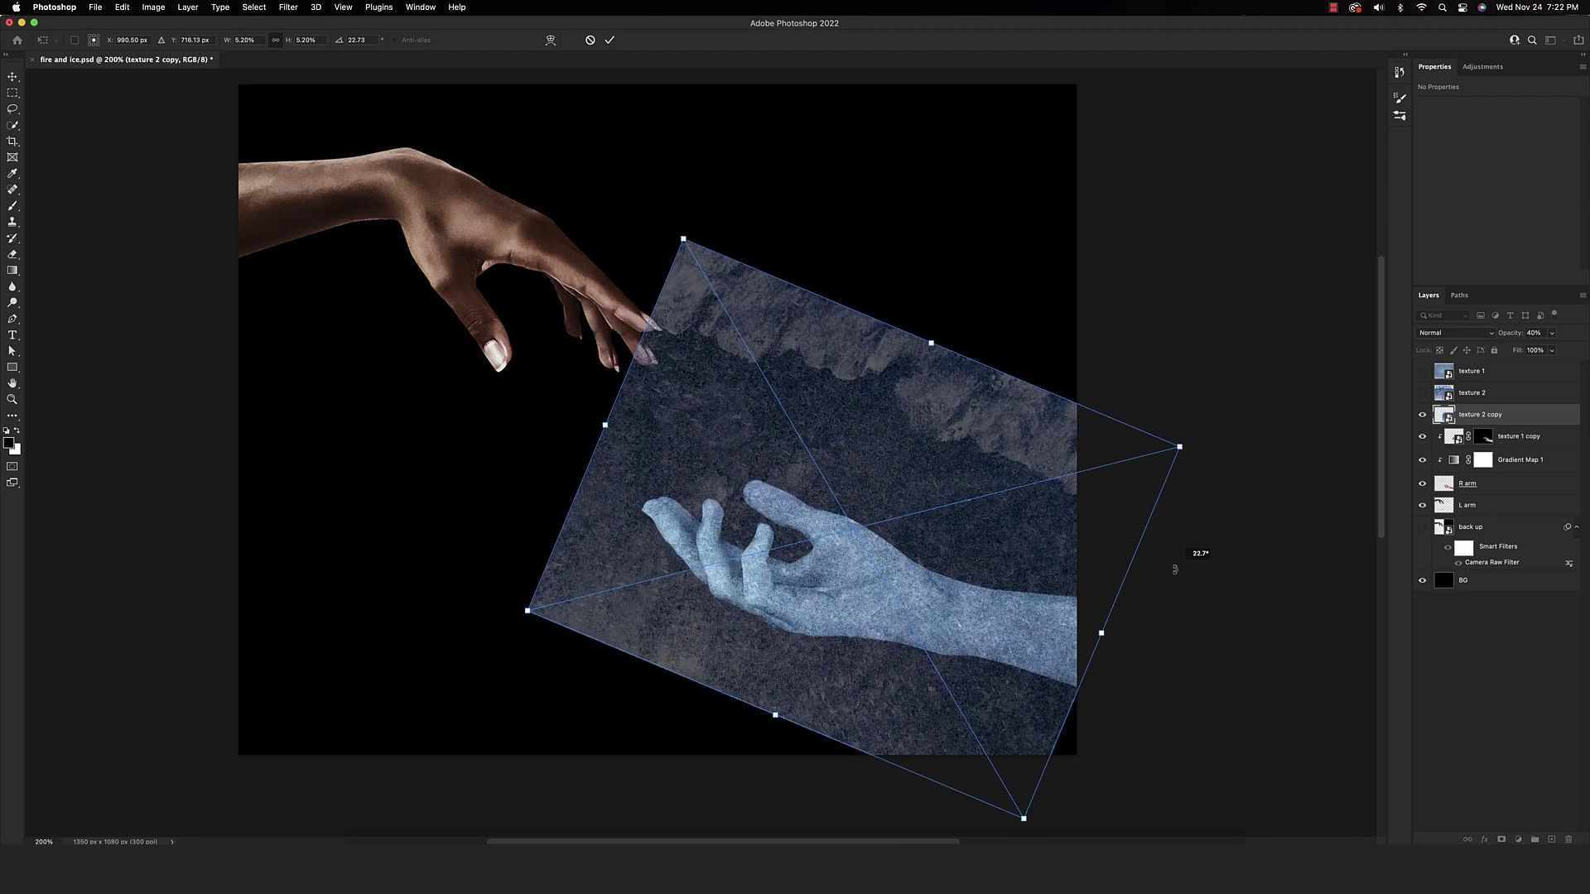
pyautogui.scroll(-3, 965, 686)
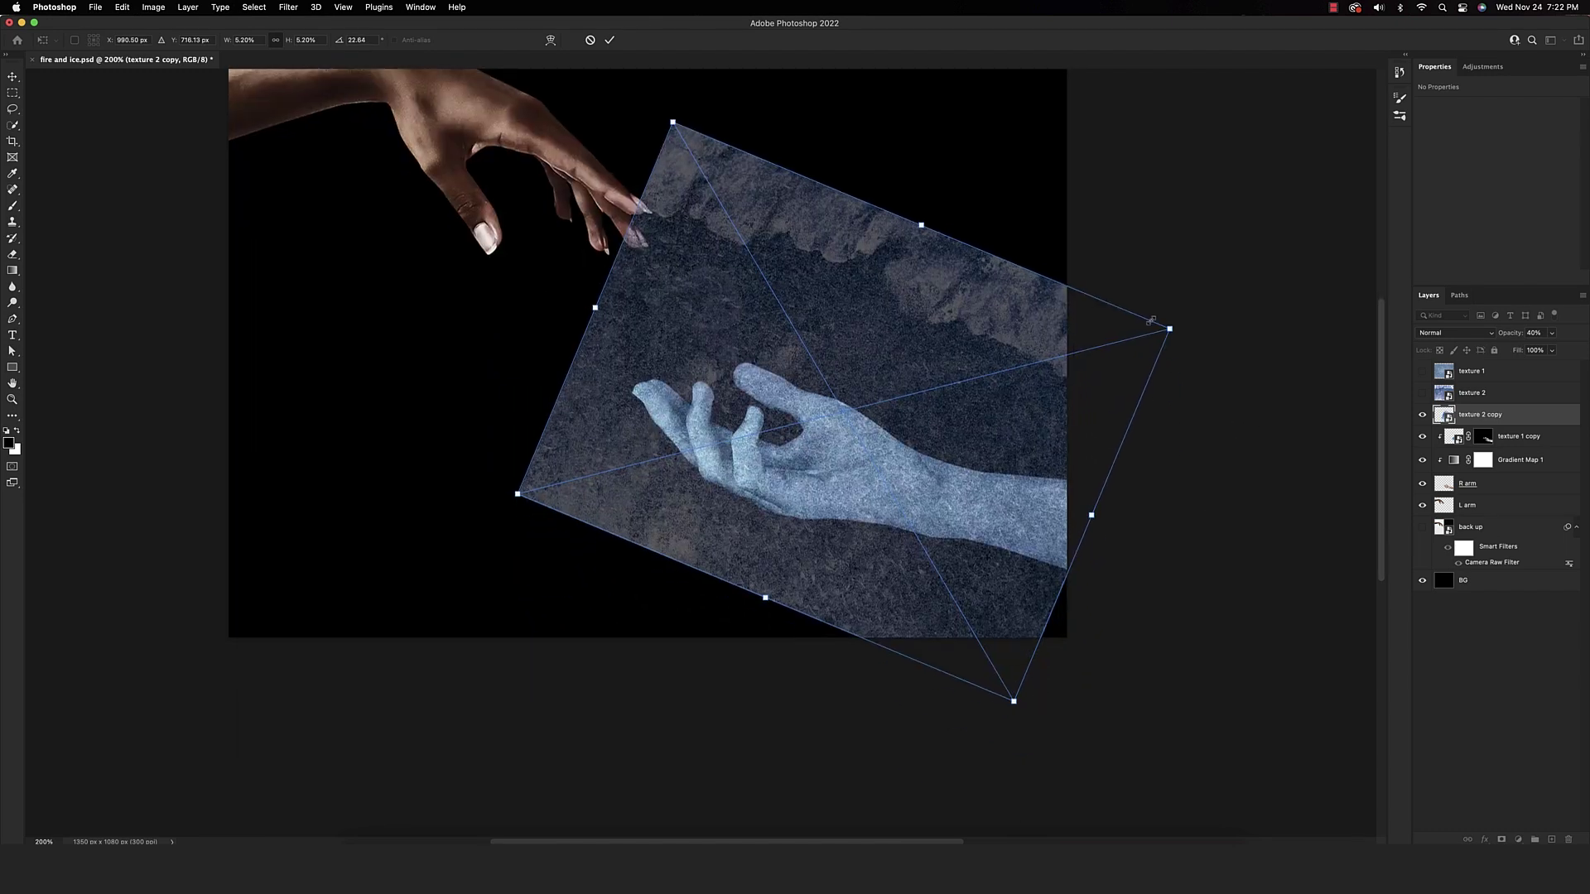
pyautogui.moveTo(674, 123); pyautogui.dragTo(665, 264)
pyautogui.moveTo(1180, 334); pyautogui.dragTo(1176, 402)
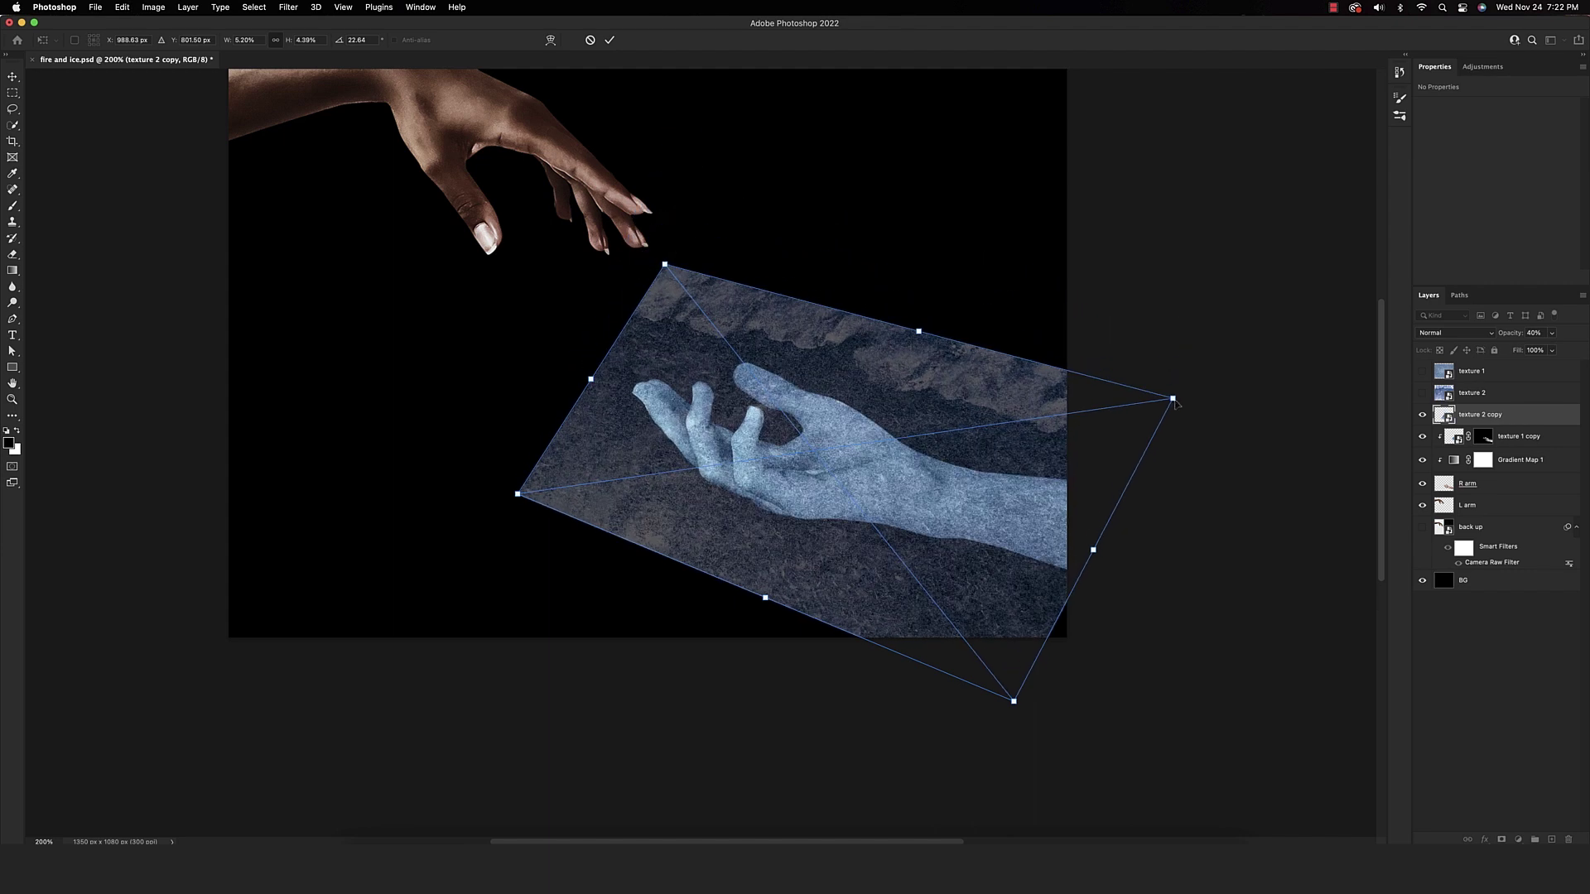
pyautogui.moveTo(1012, 710); pyautogui.dragTo(1219, 772)
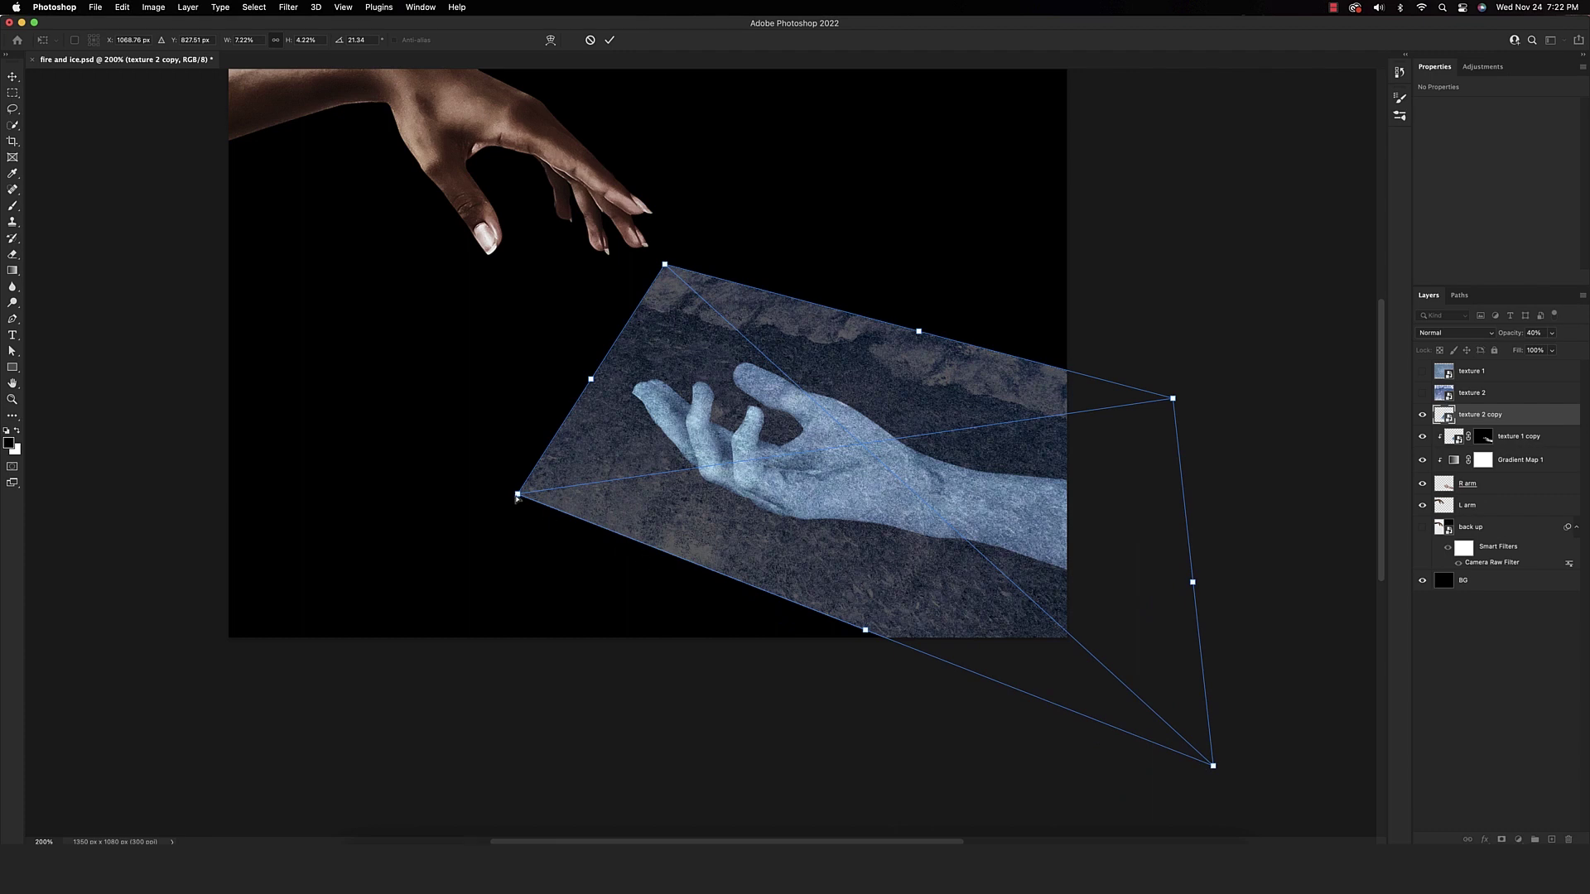
pyautogui.moveTo(517, 495); pyautogui.dragTo(446, 603)
pyautogui.moveTo(665, 266); pyautogui.dragTo(670, 323)
pyautogui.moveTo(762, 488); pyautogui.dragTo(746, 455)
# Warp texture 2 copy into a curved band following the arm, then commit
pyautogui.rightClick(911, 556)
pyautogui.click(925, 714)
pyautogui.moveTo(1160, 683); pyautogui.dragTo(1106, 506)
pyautogui.moveTo(1137, 370); pyautogui.dragTo(1076, 404)
pyautogui.moveTo(935, 379); pyautogui.dragTo(930, 395)
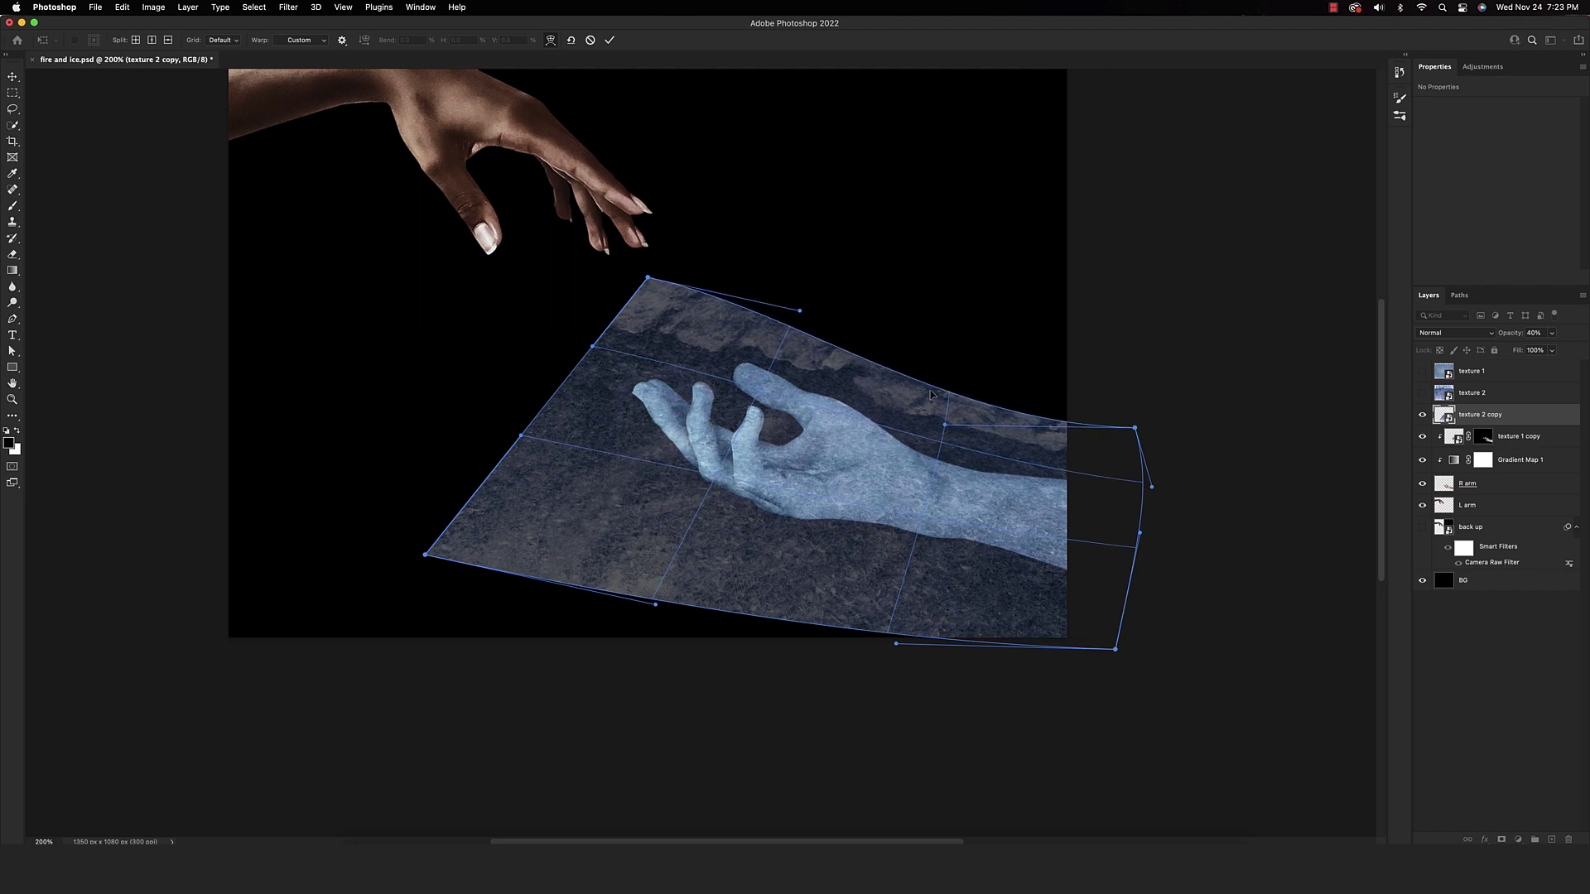
pyautogui.moveTo(425, 554); pyautogui.dragTo(603, 499)
pyautogui.moveTo(856, 579); pyautogui.dragTo(846, 548)
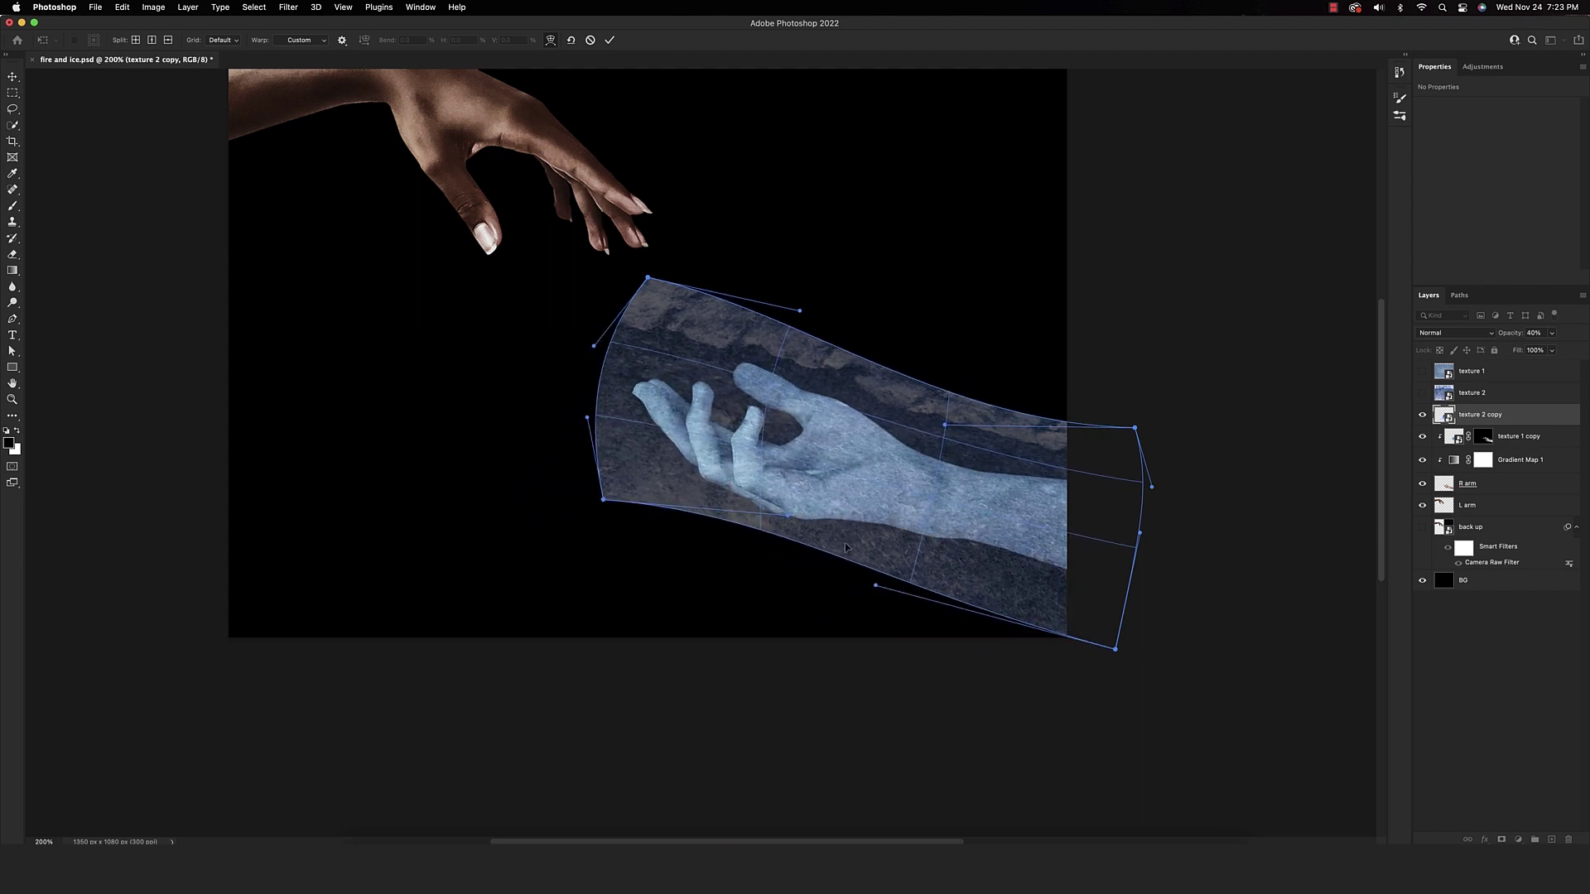
pyautogui.moveTo(954, 580); pyautogui.dragTo(1001, 546)
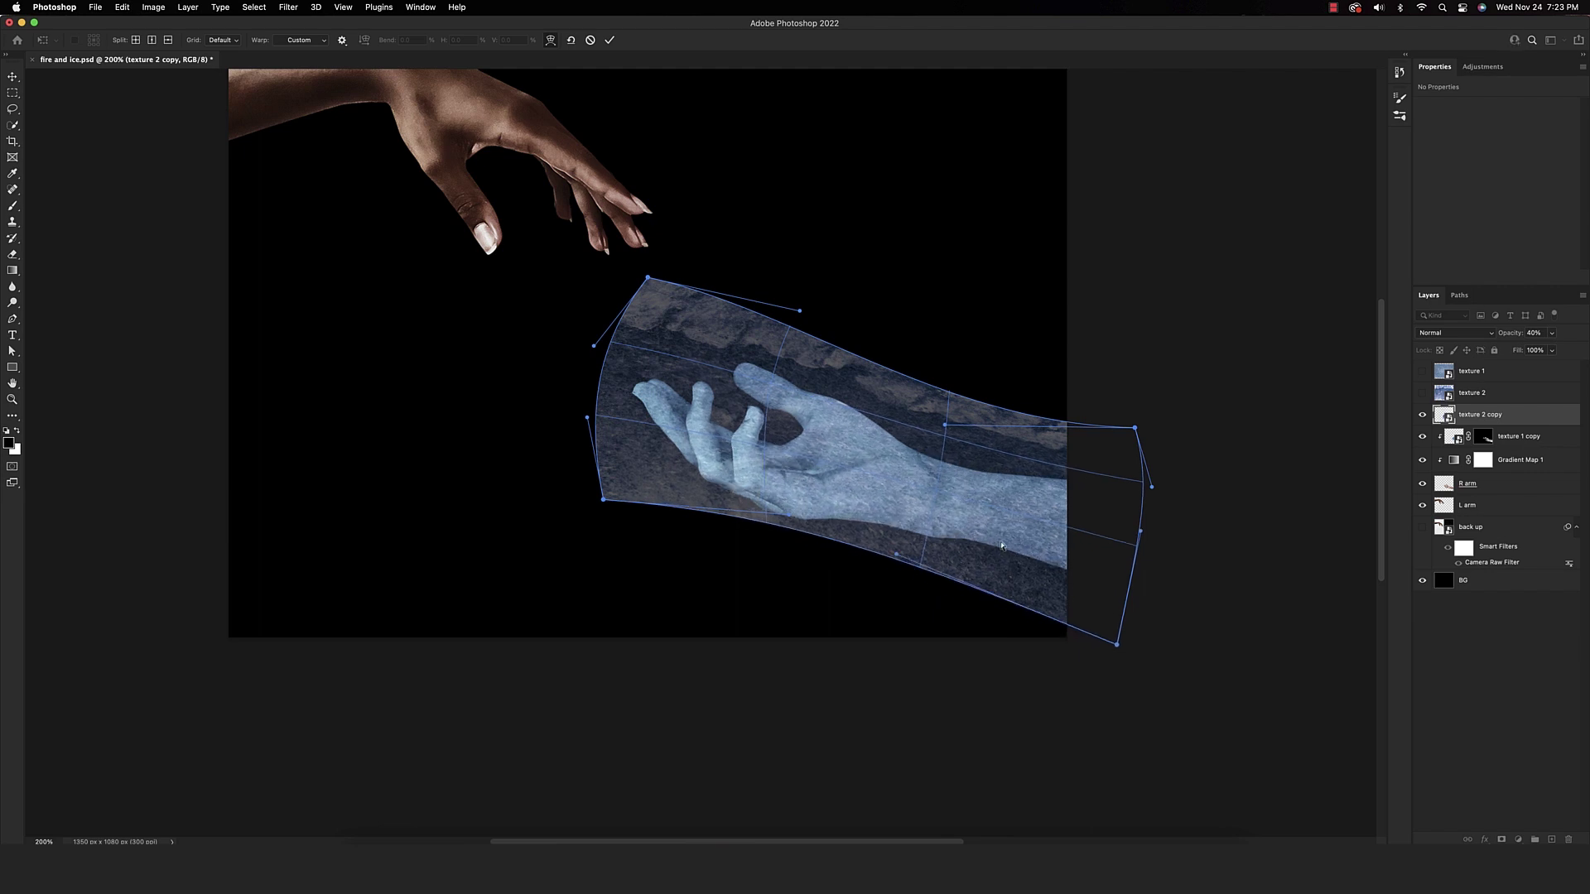
pyautogui.click(610, 41)
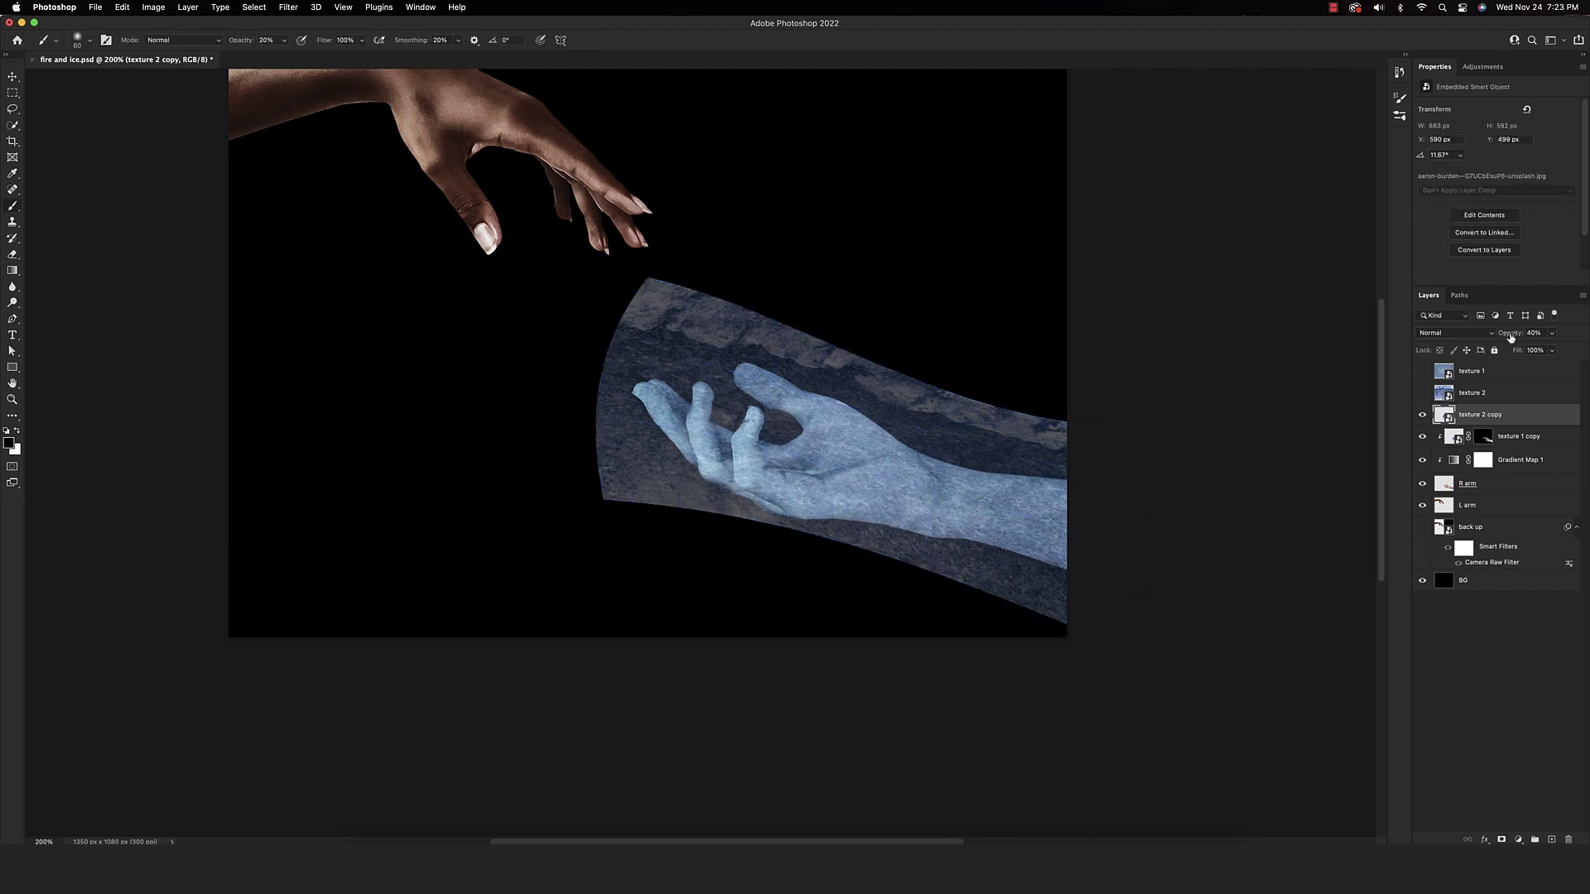
# Set texture 2 copy to 100% opacity, clip it to the arm, and add an inverted mask
pyautogui.moveTo(1511, 334); pyautogui.dragTo(1589, 333)
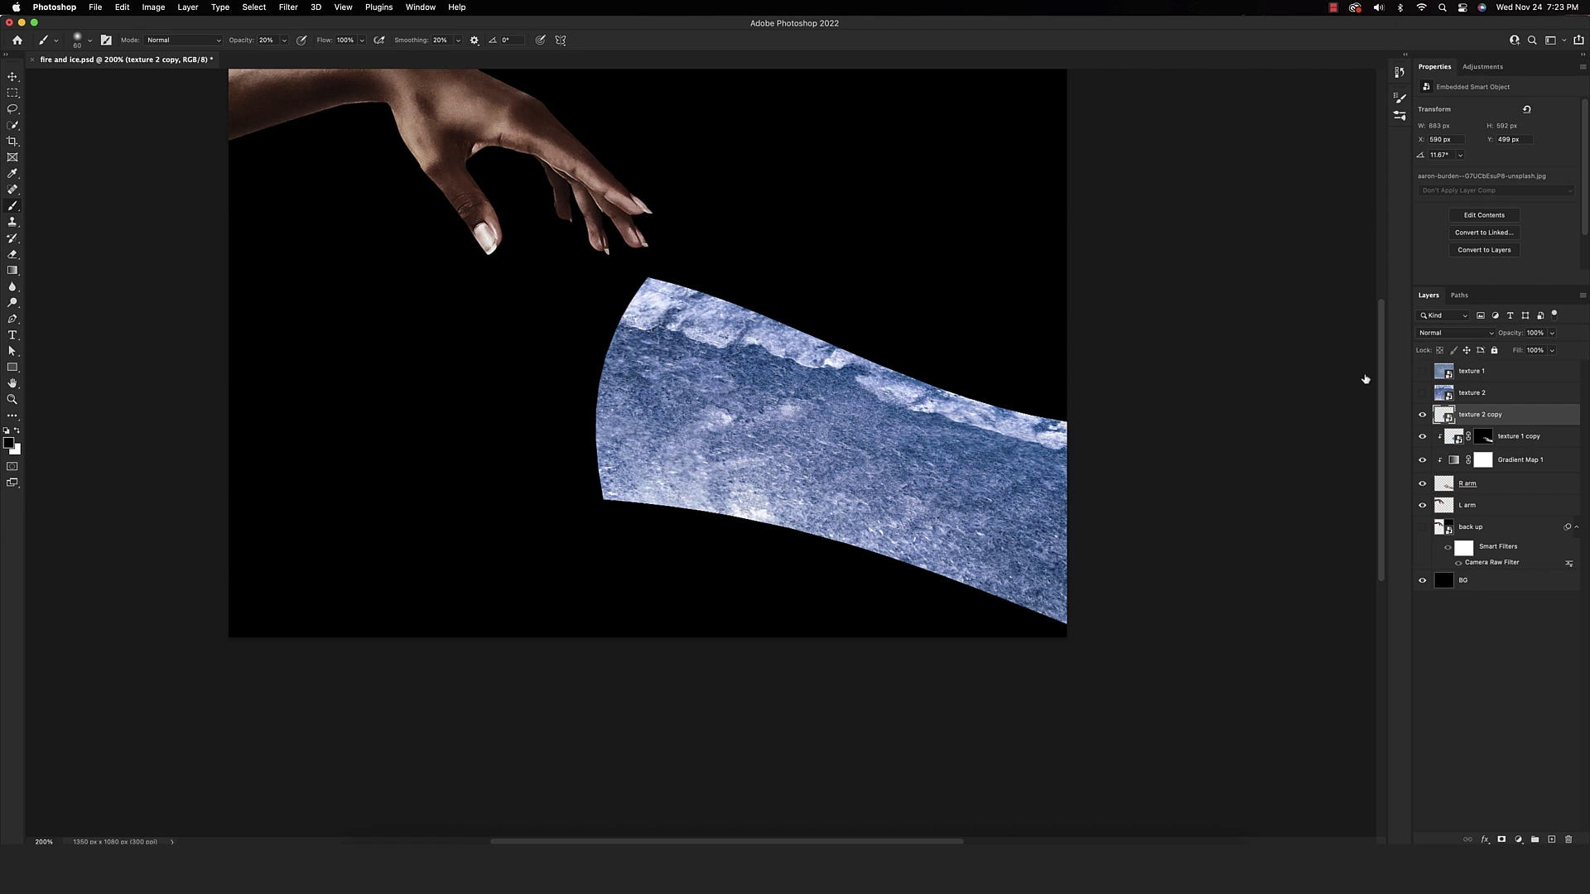
pyautogui.keyDown('alt'); pyautogui.click(1443, 424); pyautogui.keyUp('alt')
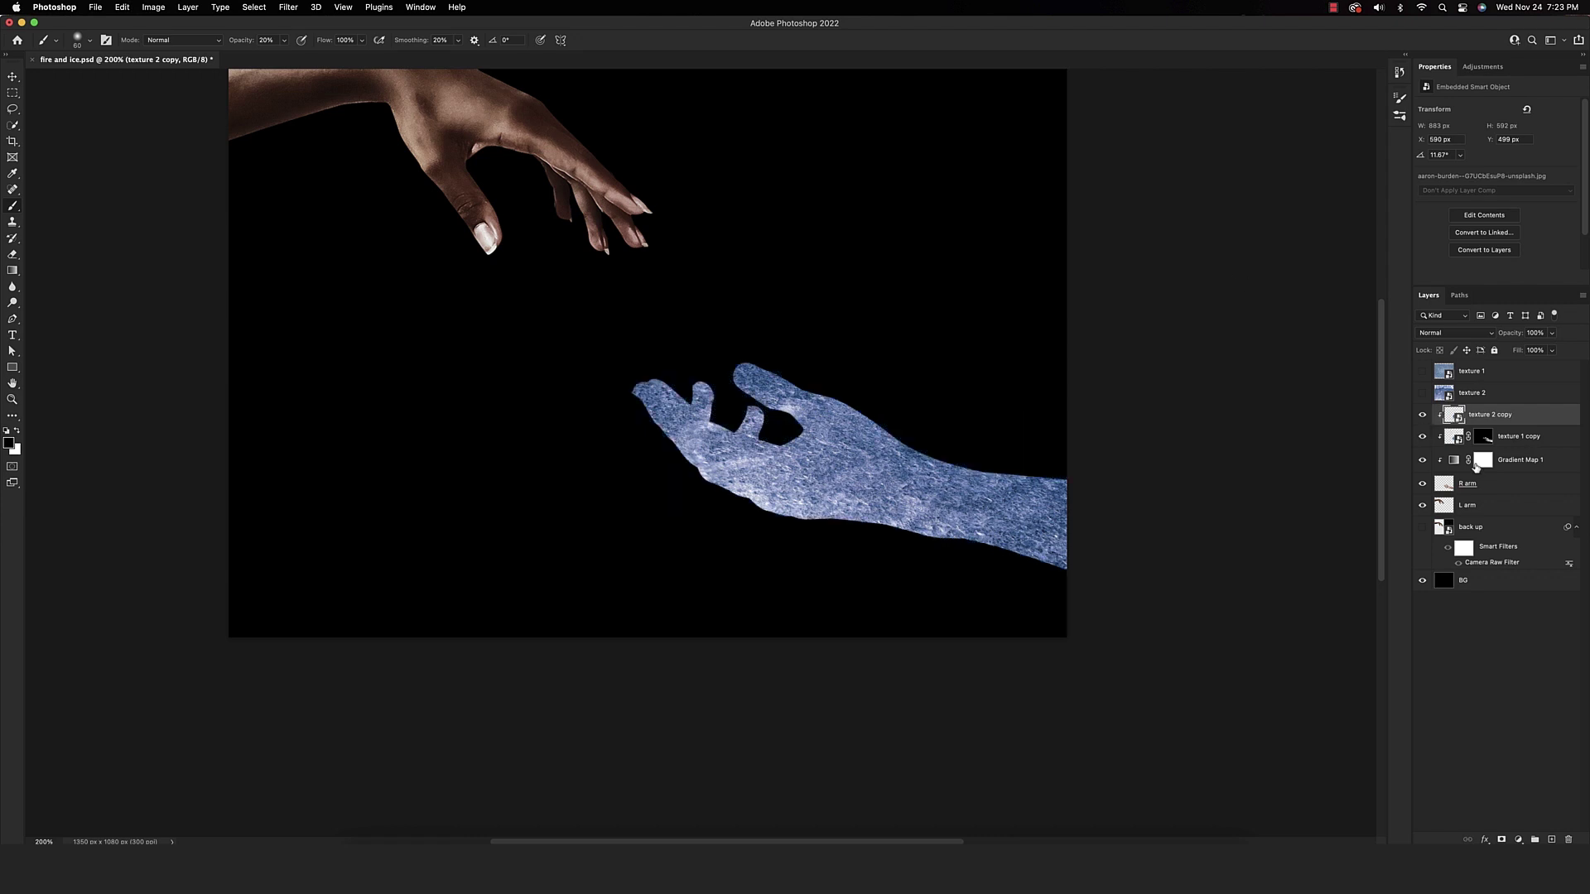
pyautogui.click(1502, 841)
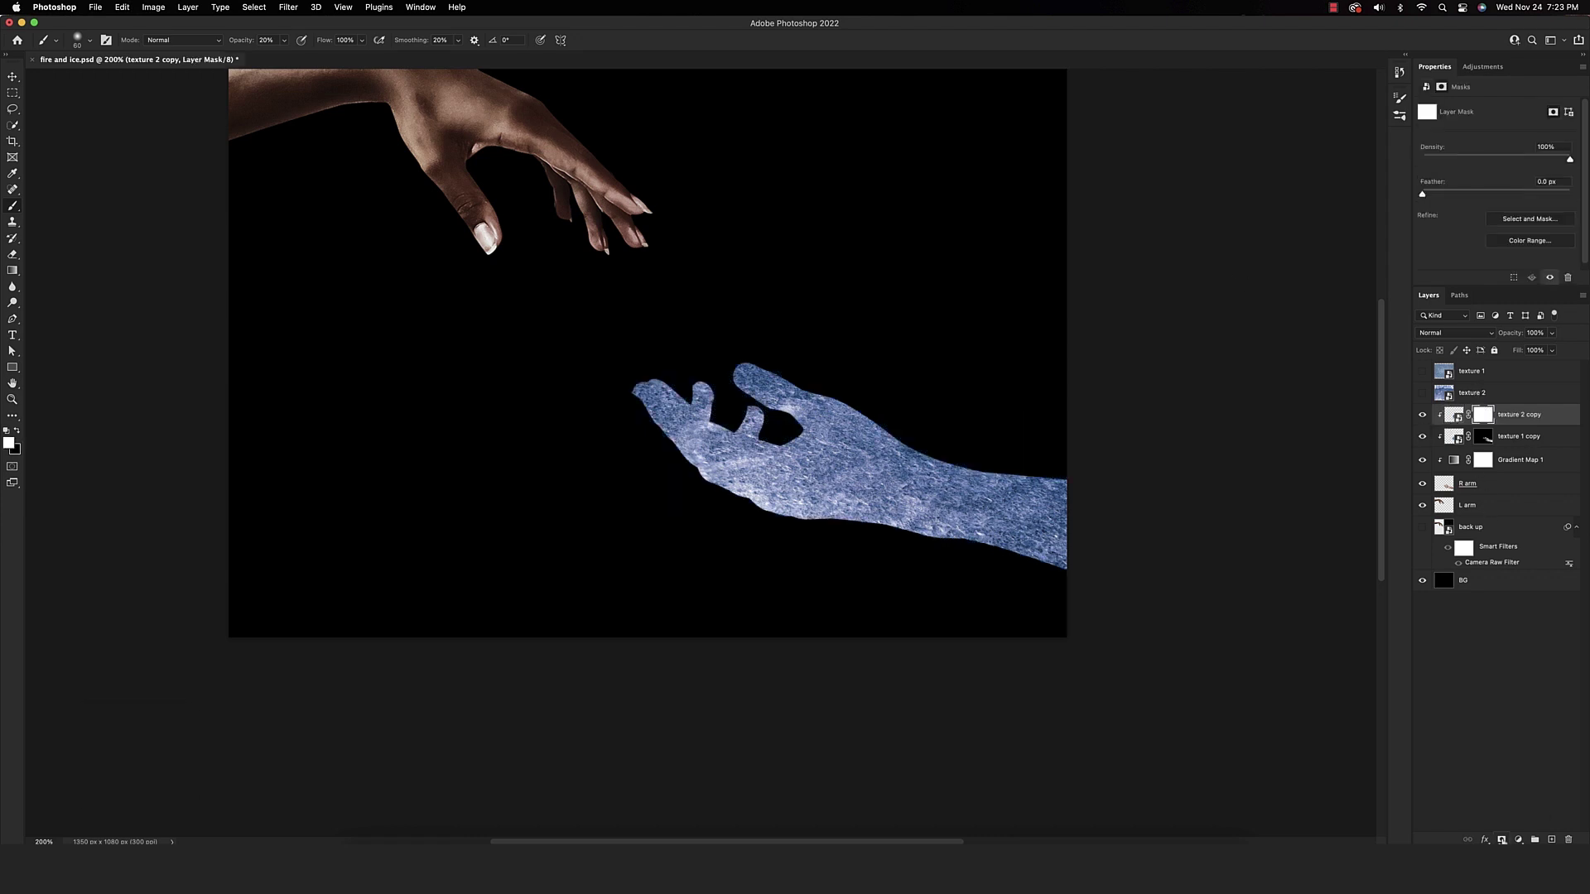
pyautogui.press('super+i')
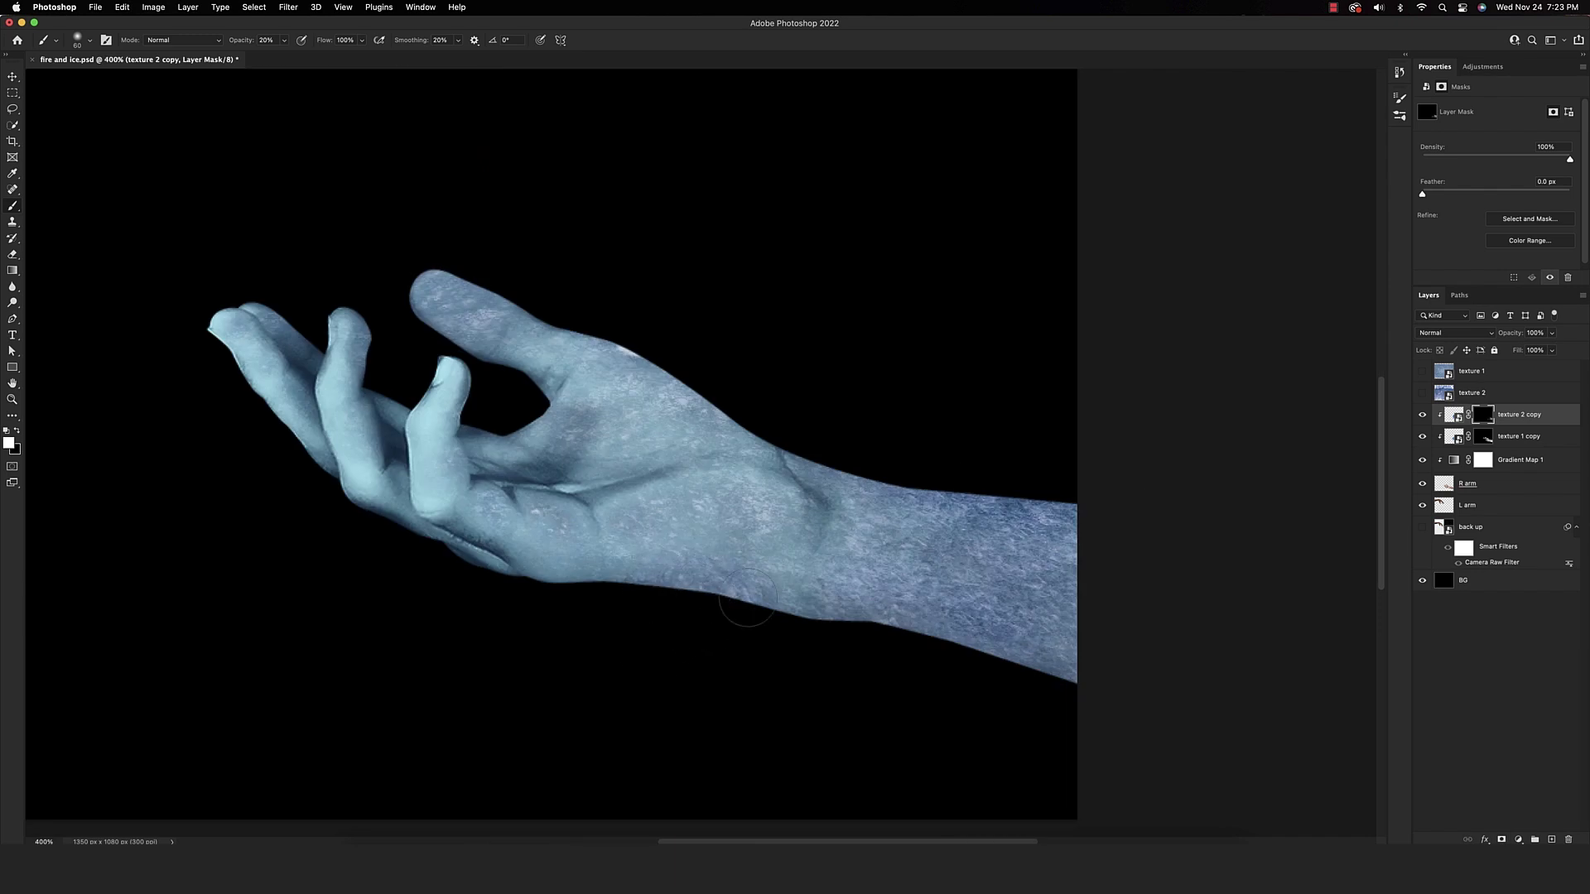
# Paint white on the mask to softly reveal texture along the lower forearm, palm and thumb base
pyautogui.moveTo(747, 598)
pyautogui.mouseDown()
pyautogui.moveTo(757, 618)
pyautogui.moveTo(861, 629)
pyautogui.moveTo(788, 632)
pyautogui.mouseUp()
pyautogui.press('x')
pyautogui.press('x')
pyautogui.press('1')
pyautogui.moveTo(671, 427)
pyautogui.mouseDown()
pyautogui.moveTo(618, 449)
pyautogui.moveTo(613, 397)
pyautogui.moveTo(577, 376)
pyautogui.moveTo(580, 394)
pyautogui.moveTo(568, 340)
pyautogui.mouseUp()
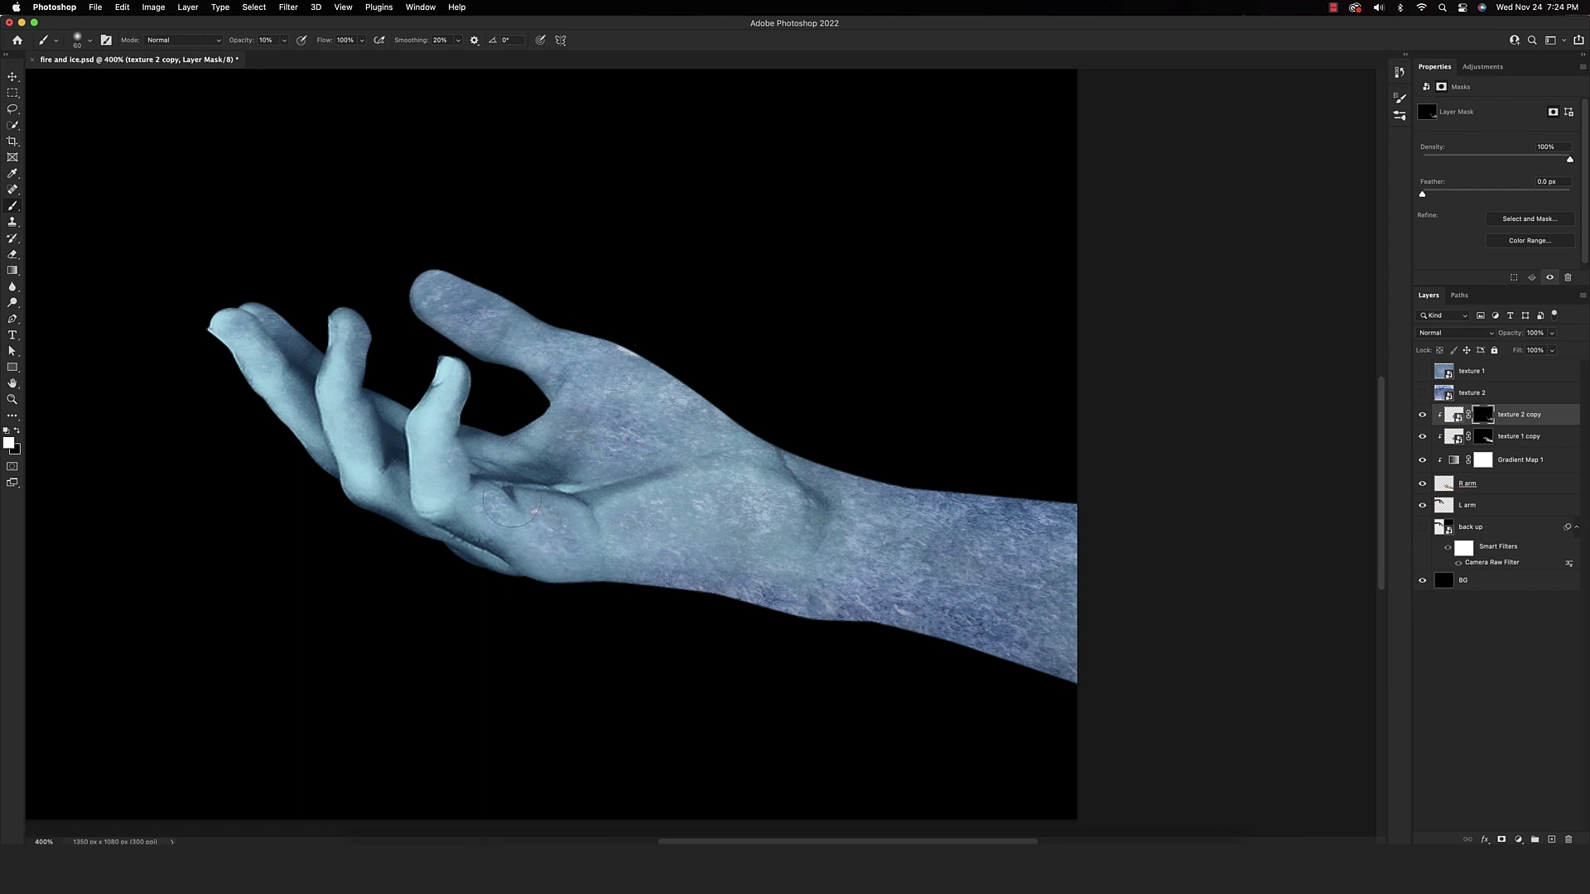
pyautogui.moveTo(251, 354)
pyautogui.mouseDown()
pyautogui.moveTo(442, 470)
pyautogui.moveTo(505, 483)
pyautogui.mouseUp()
pyautogui.press('[')
pyautogui.press('[')
pyautogui.press('[')
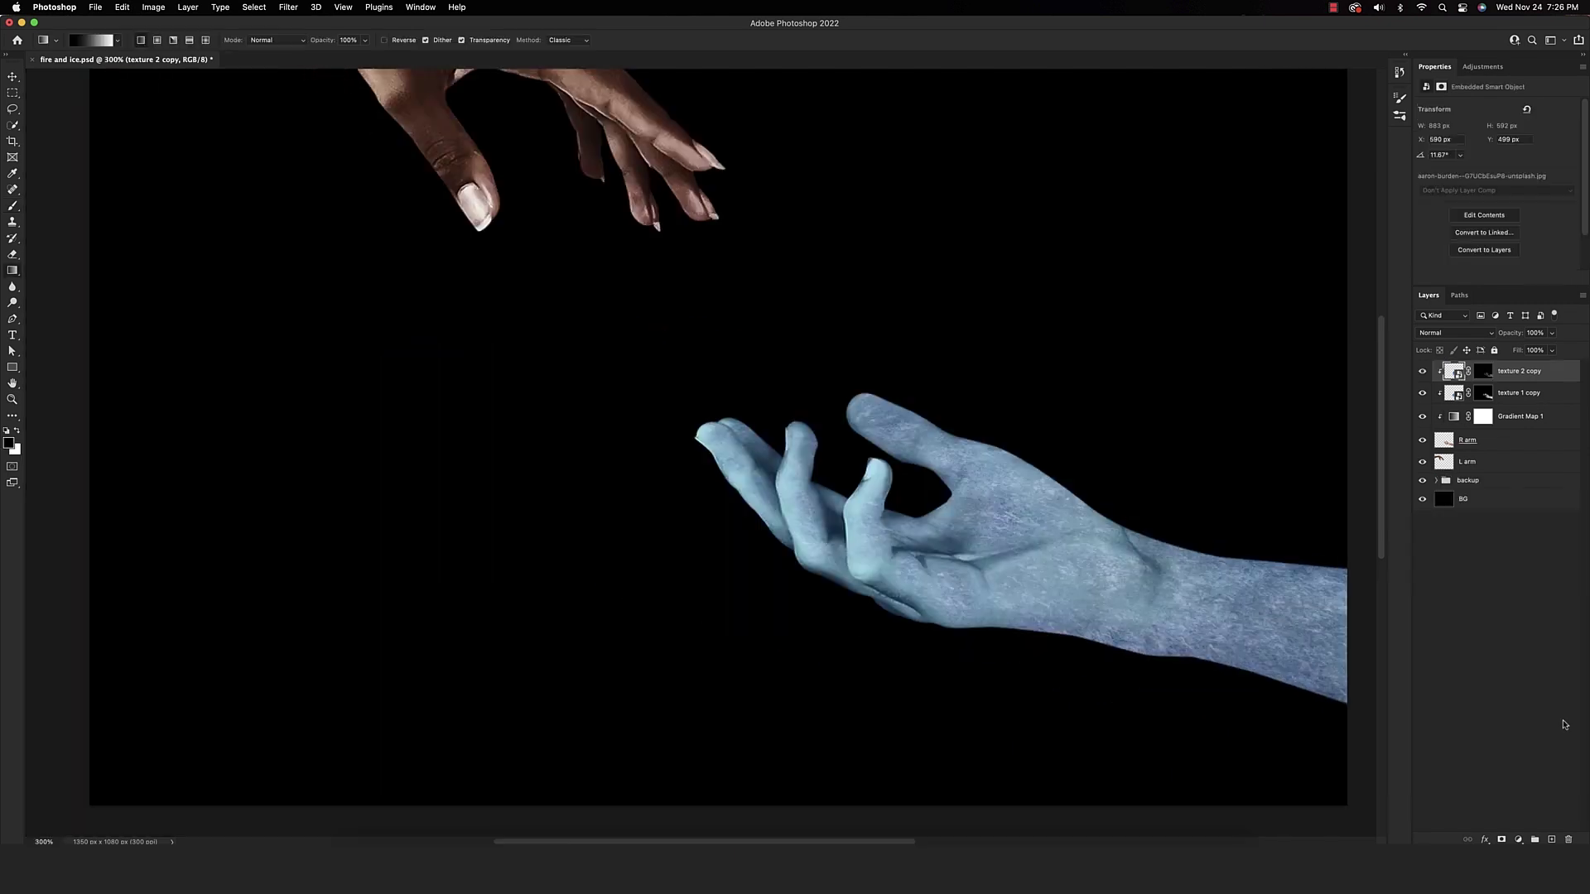
pyautogui.click(1517, 840)
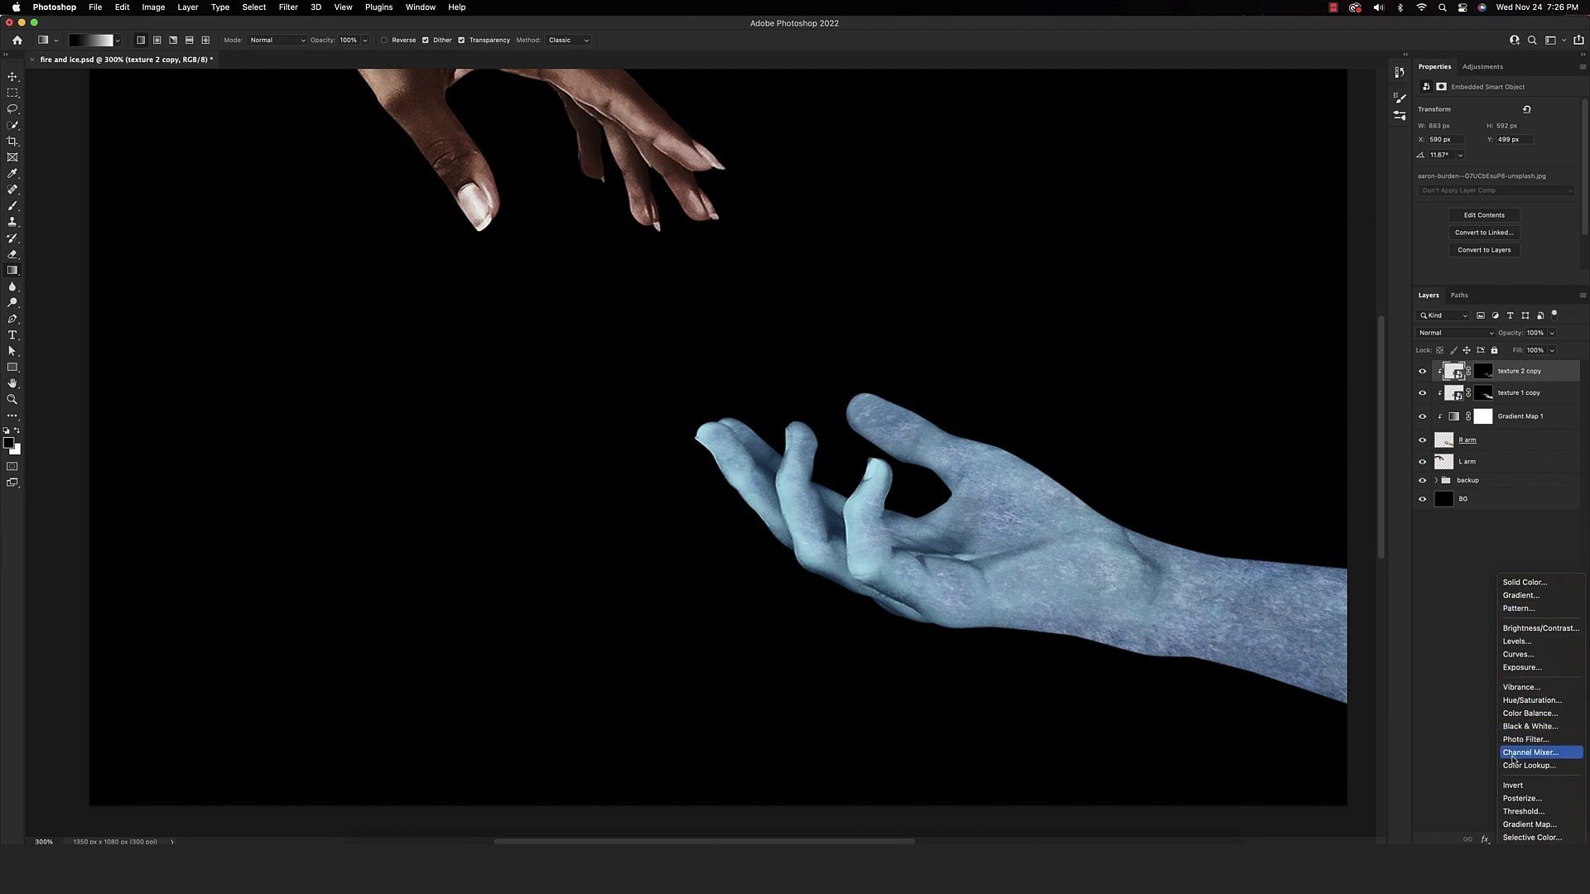
# Add a clipped Color Balance layer with midtones Cyan-Red -15 and Yellow-Blue +10
pyautogui.click(1514, 716)
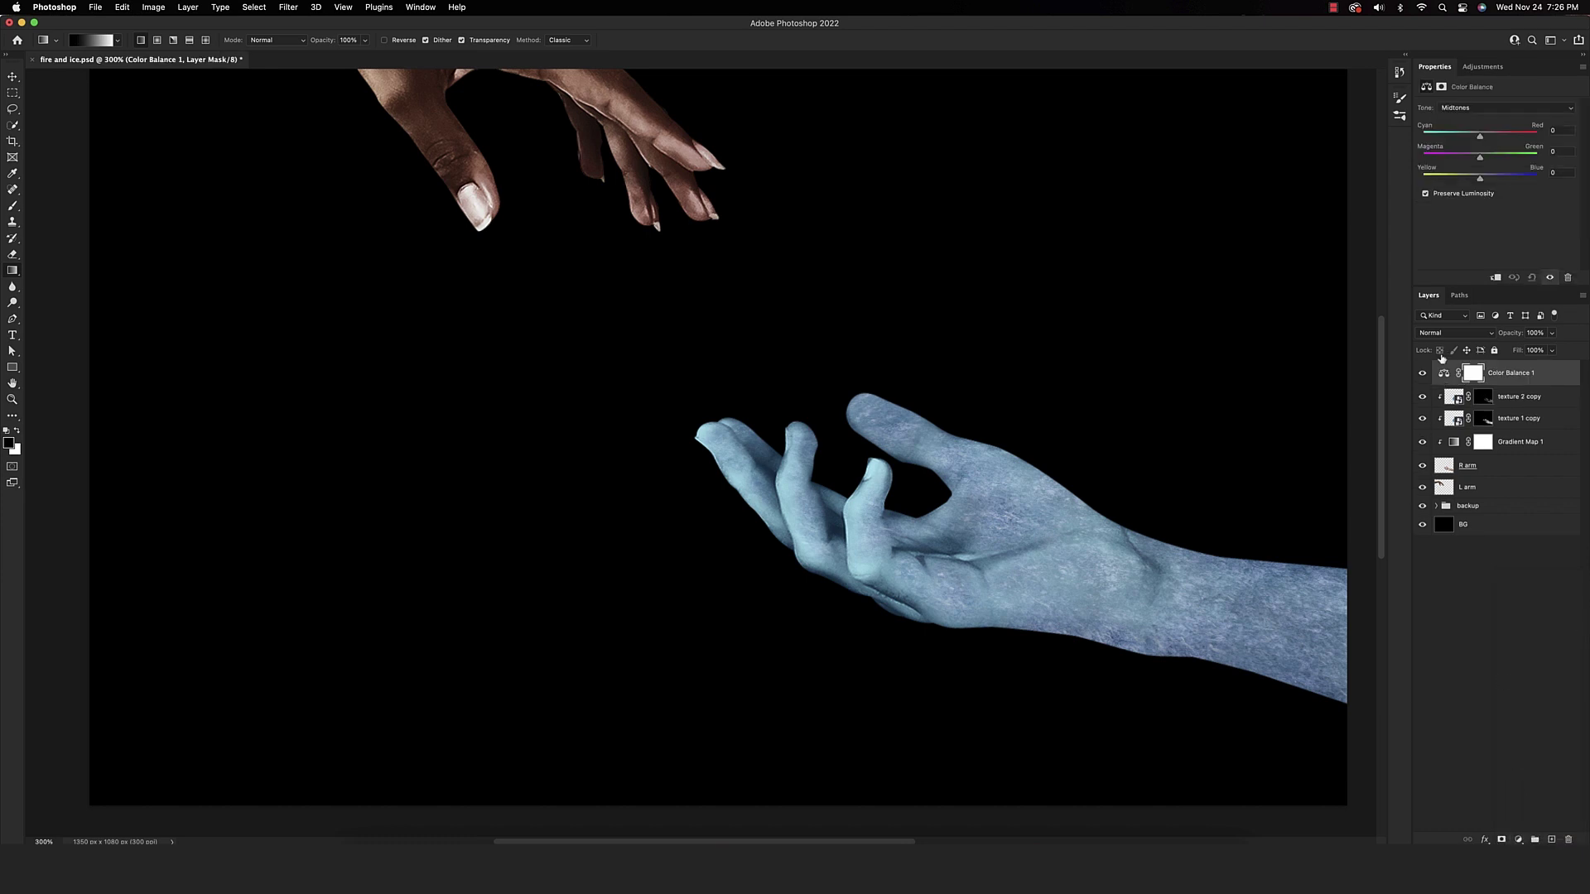
pyautogui.keyDown('alt'); pyautogui.click(1441, 385); pyautogui.keyUp('alt')
pyautogui.hscroll(5, 1176, 306)
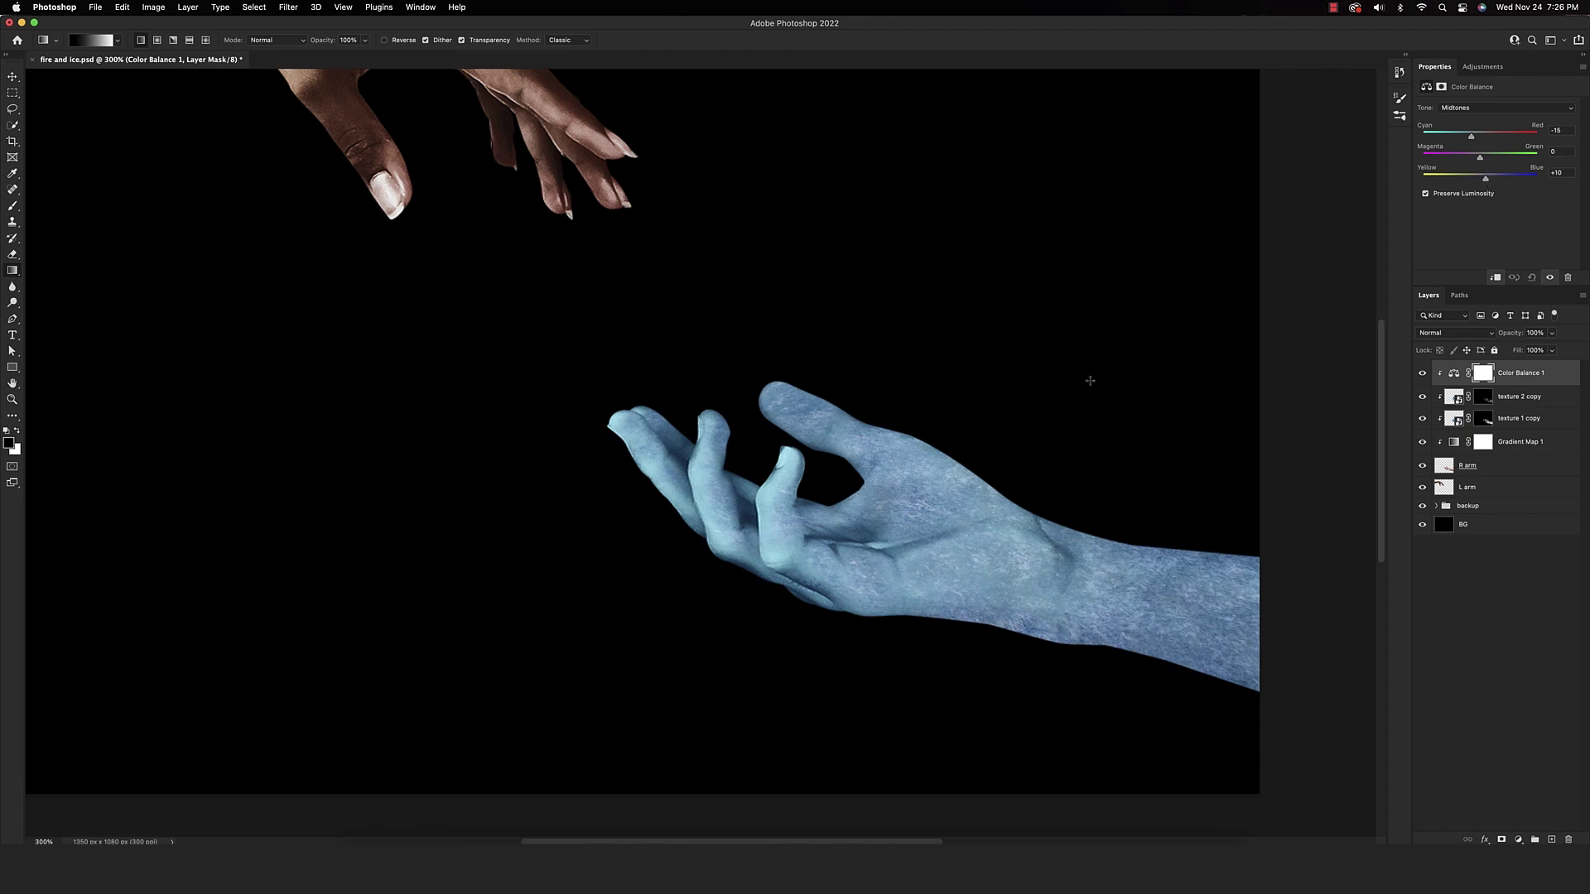
pyautogui.press('super+minus')
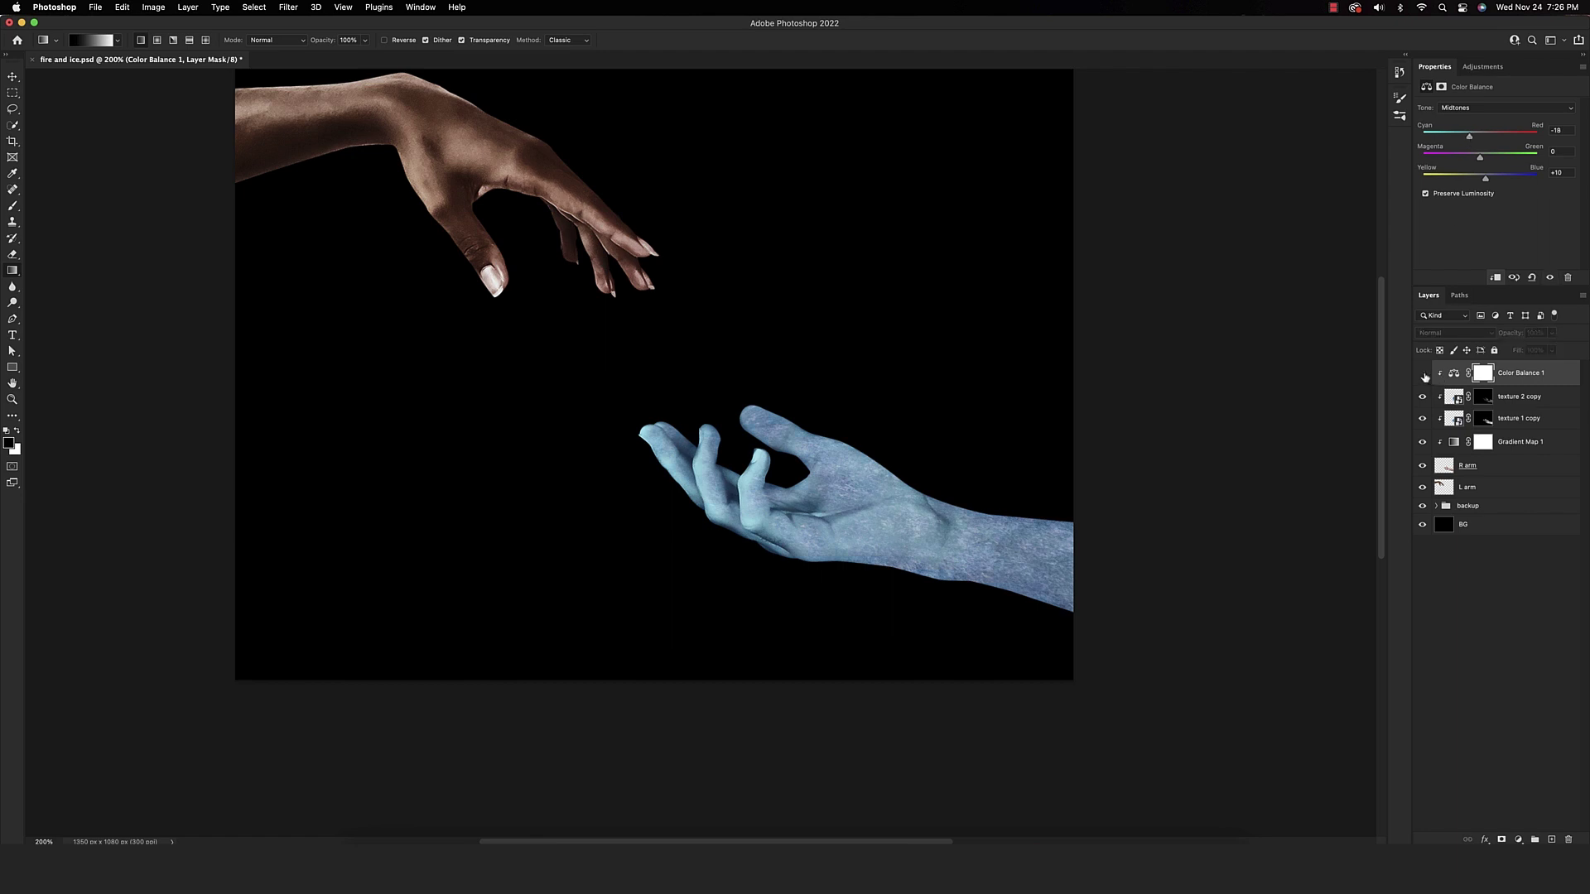
pyautogui.hscroll(-5, 1220, 437)
pyautogui.scroll(2, 1221, 436)
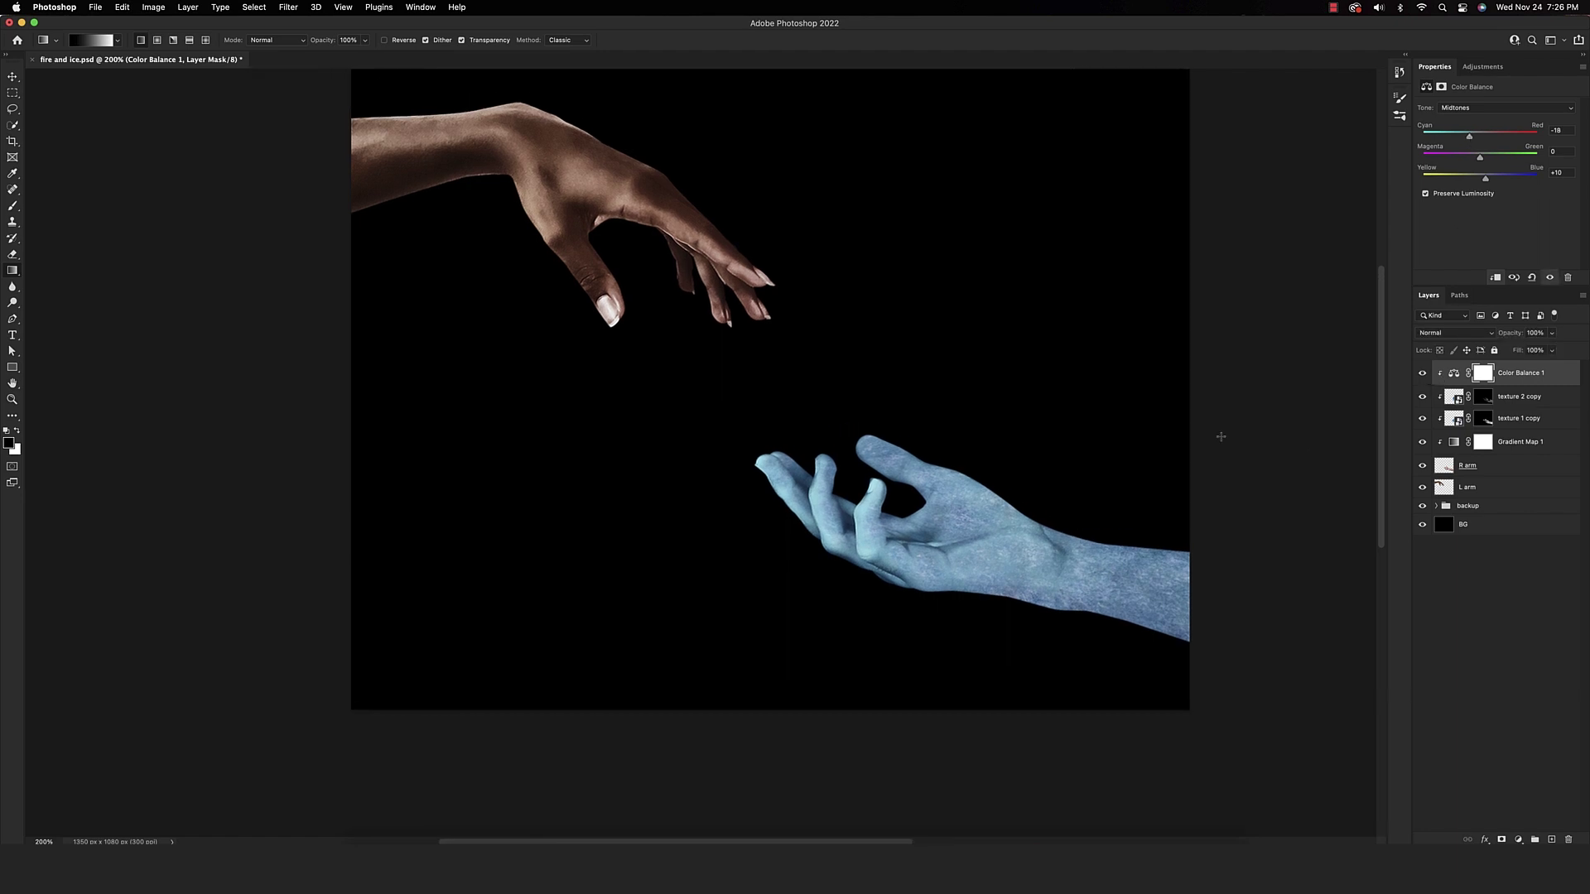
pyautogui.click(1515, 470)
# Duplicate R arm, move it to the top, and clip a Hue/Saturation at Saturation -100
pyautogui.press('super+j')
pyautogui.moveTo(1506, 489); pyautogui.dragTo(1479, 366)
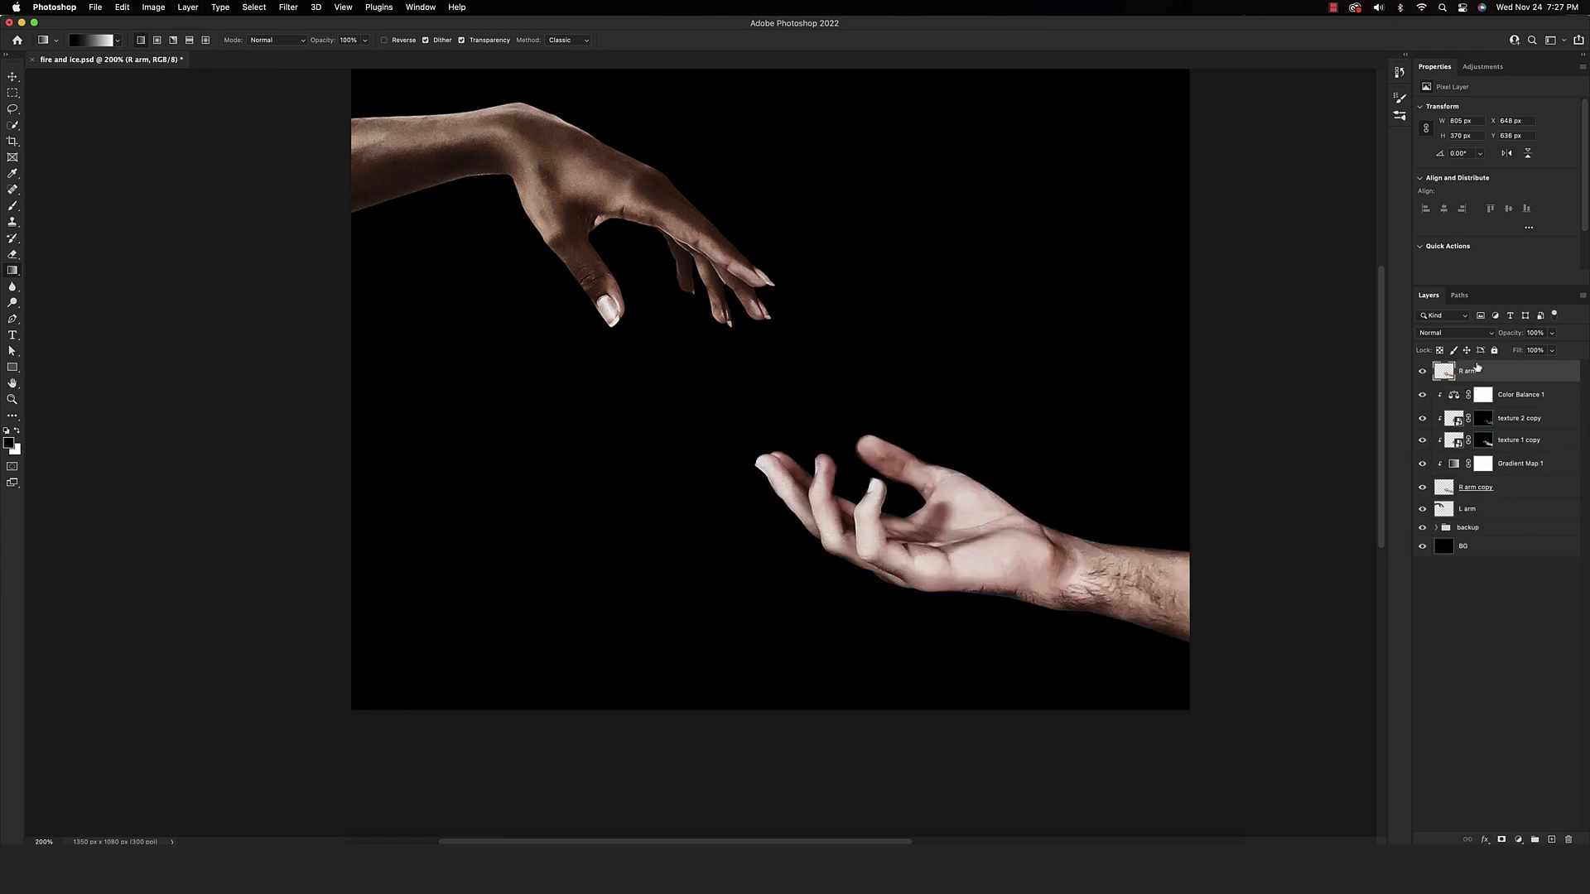
pyautogui.click(1519, 838)
pyautogui.click(1532, 701)
pyautogui.keyDown('alt'); pyautogui.click(1441, 386); pyautogui.keyUp('alt')
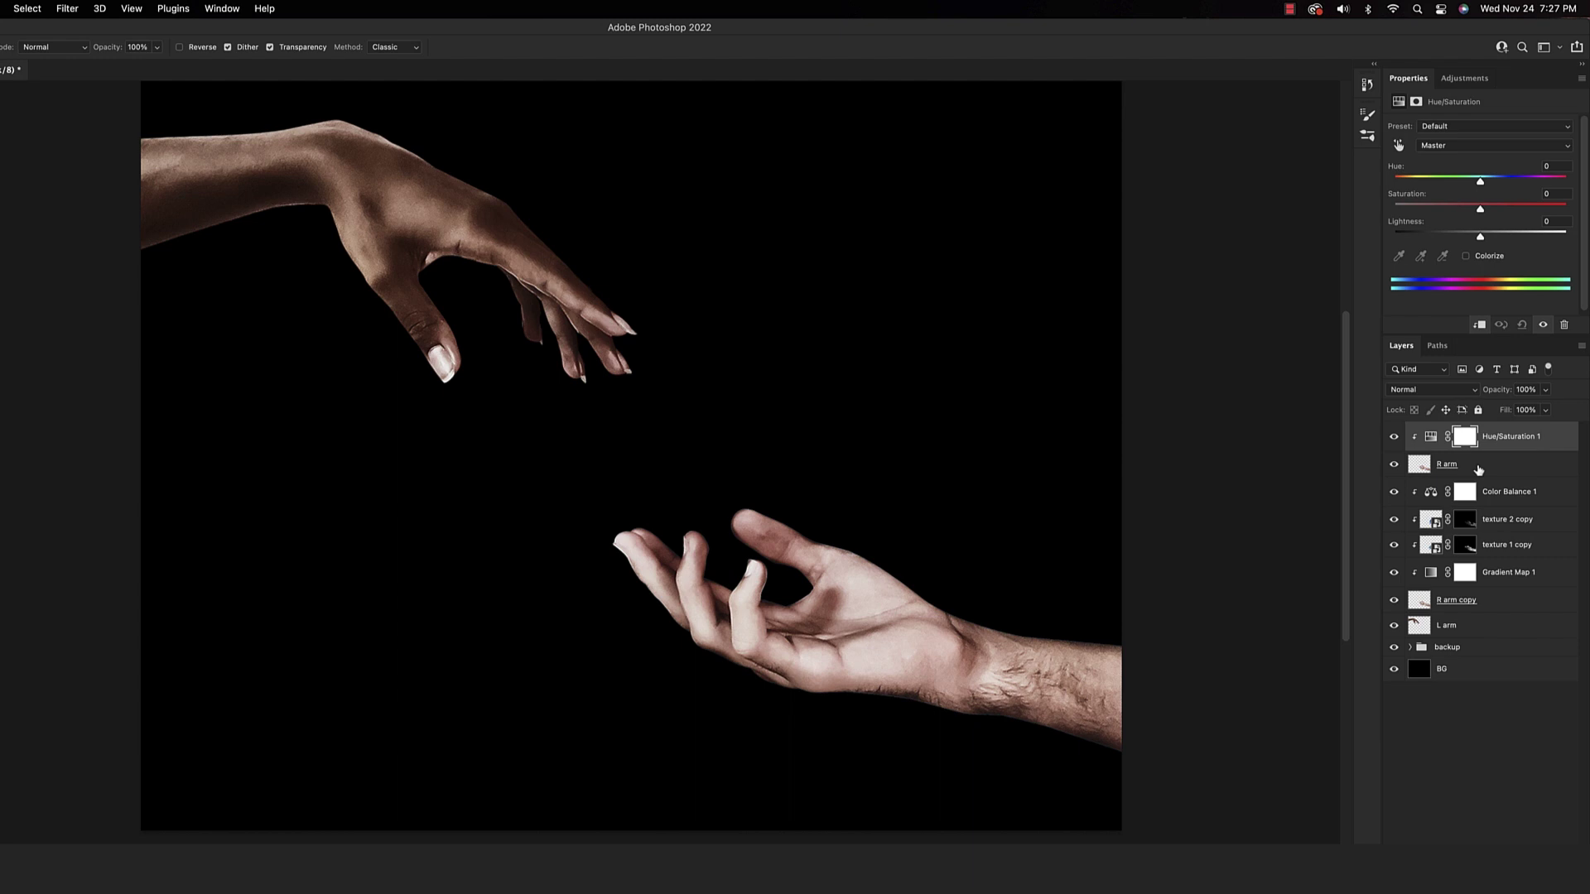
pyautogui.moveTo(1480, 210); pyautogui.dragTo(1214, 227)
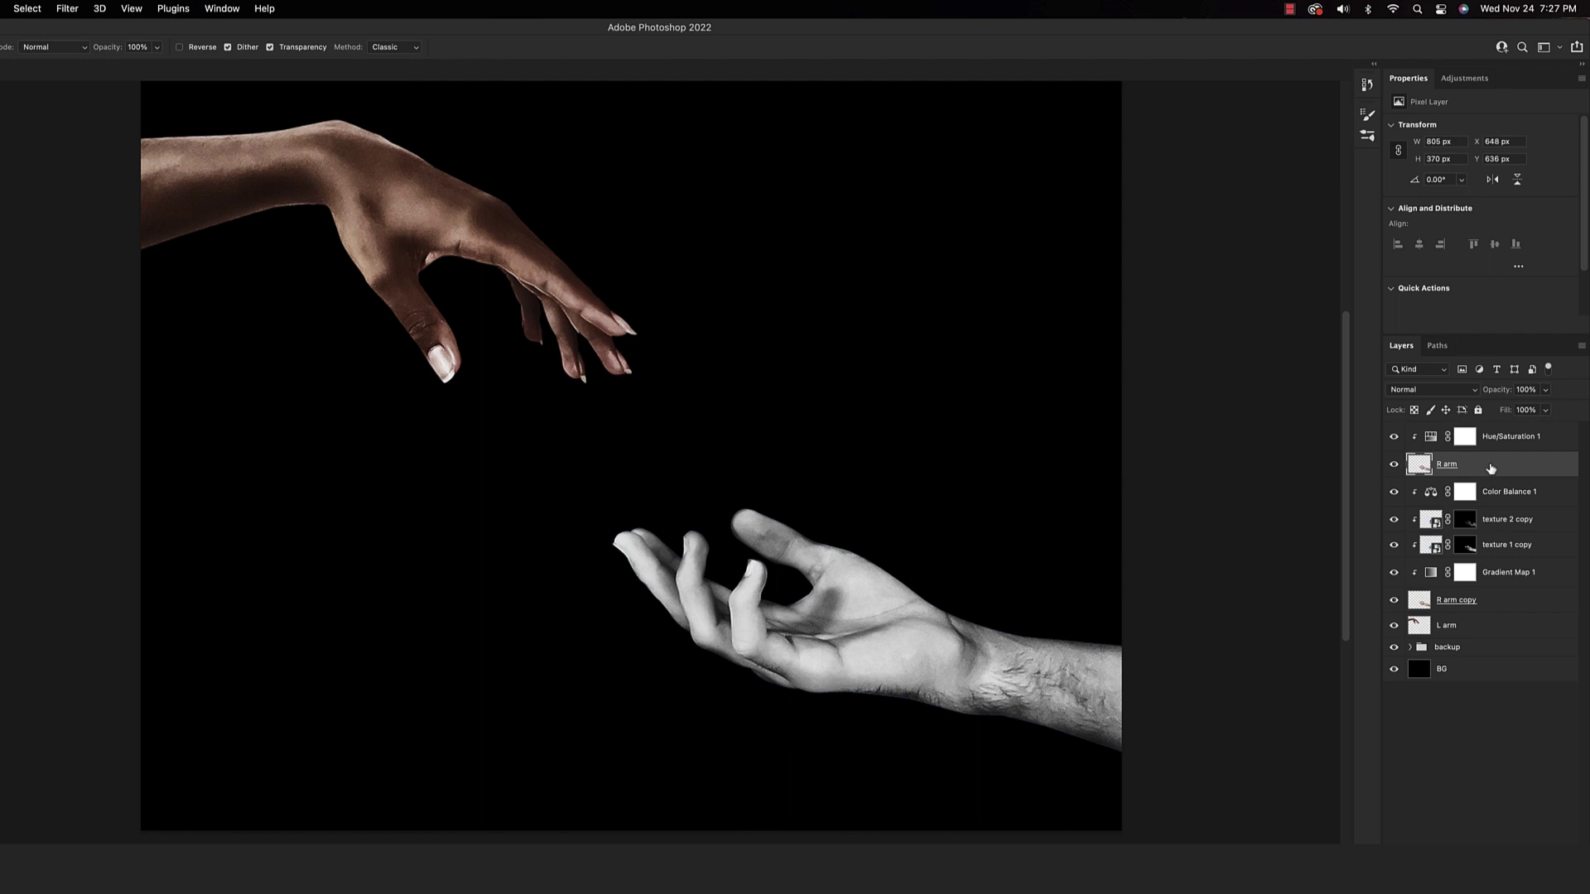
# Merge the arm and adjustment into a smart object named 'Arm copy', and rename 'R arm copy' to 'R arm'
pyautogui.keyDown('shift'); pyautogui.click(1483, 465); pyautogui.keyUp('shift')
pyautogui.rightClick(1497, 438)
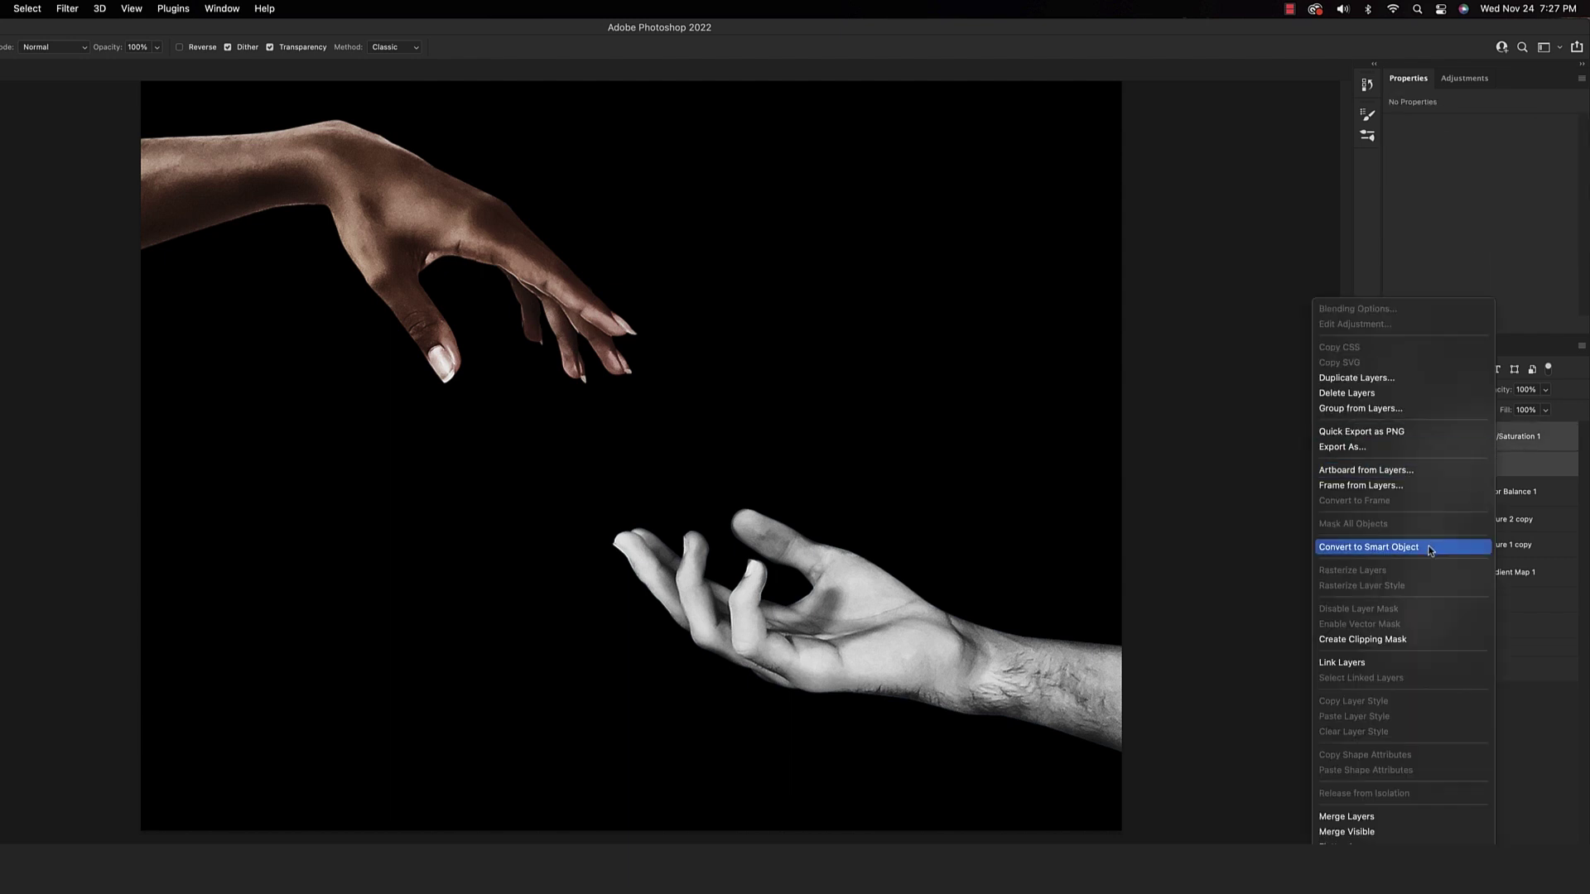
pyautogui.click(1429, 549)
pyautogui.doubleClick(1455, 434)
pyautogui.write('Arm copy')
pyautogui.press('Return')
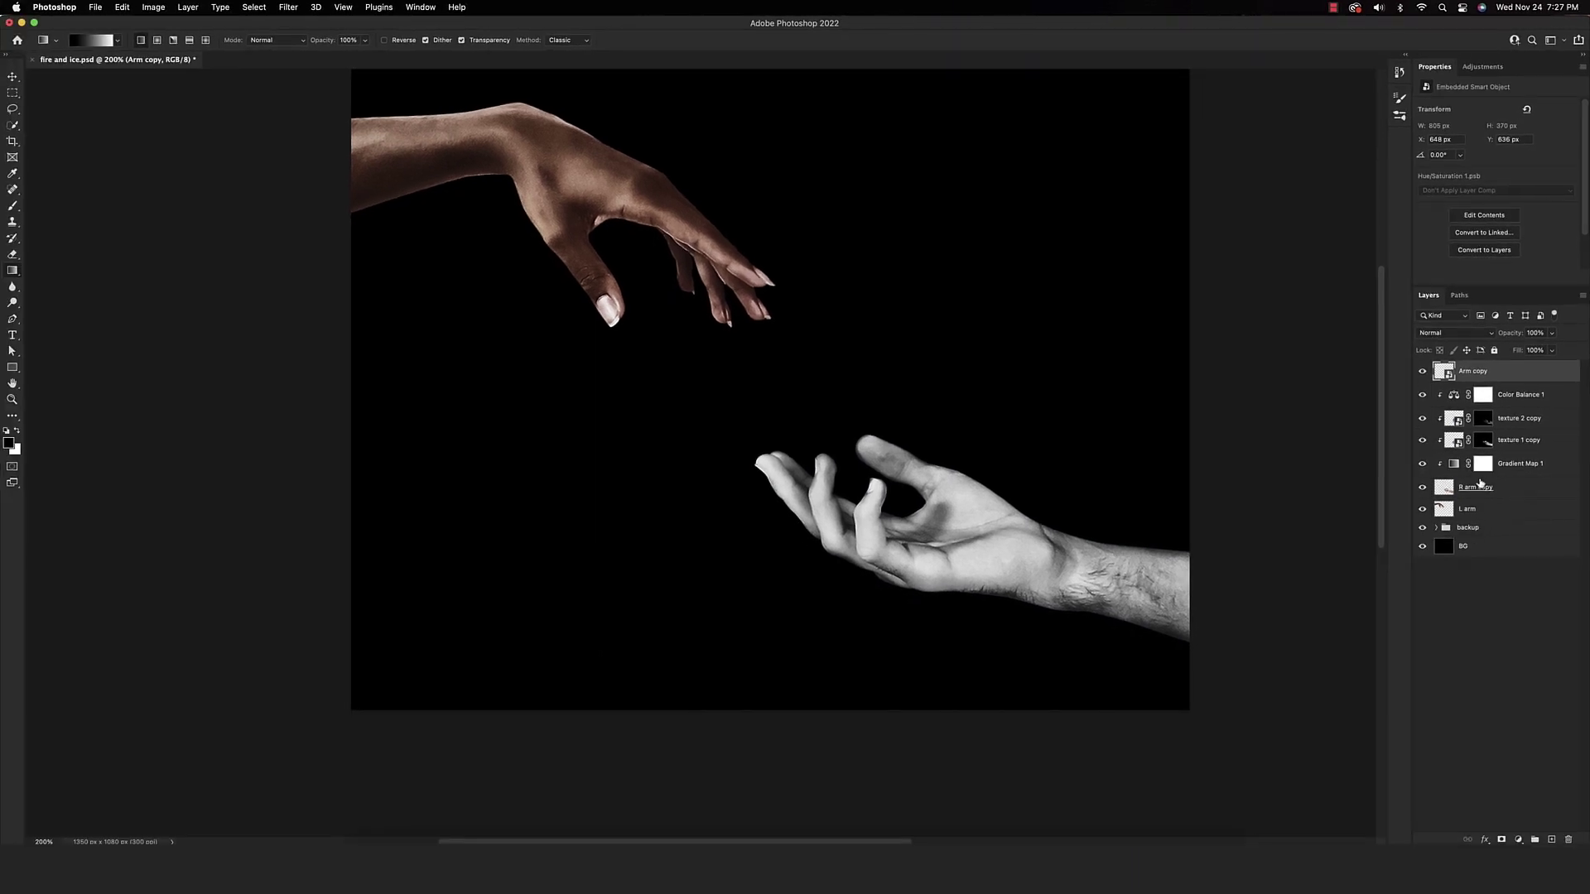
pyautogui.doubleClick(1480, 486)
pyautogui.press('Right')
pyautogui.press('BackSpace')
pyautogui.press('BackSpace')
pyautogui.press('BackSpace')
pyautogui.press('BackSpace')
pyautogui.press('Return')
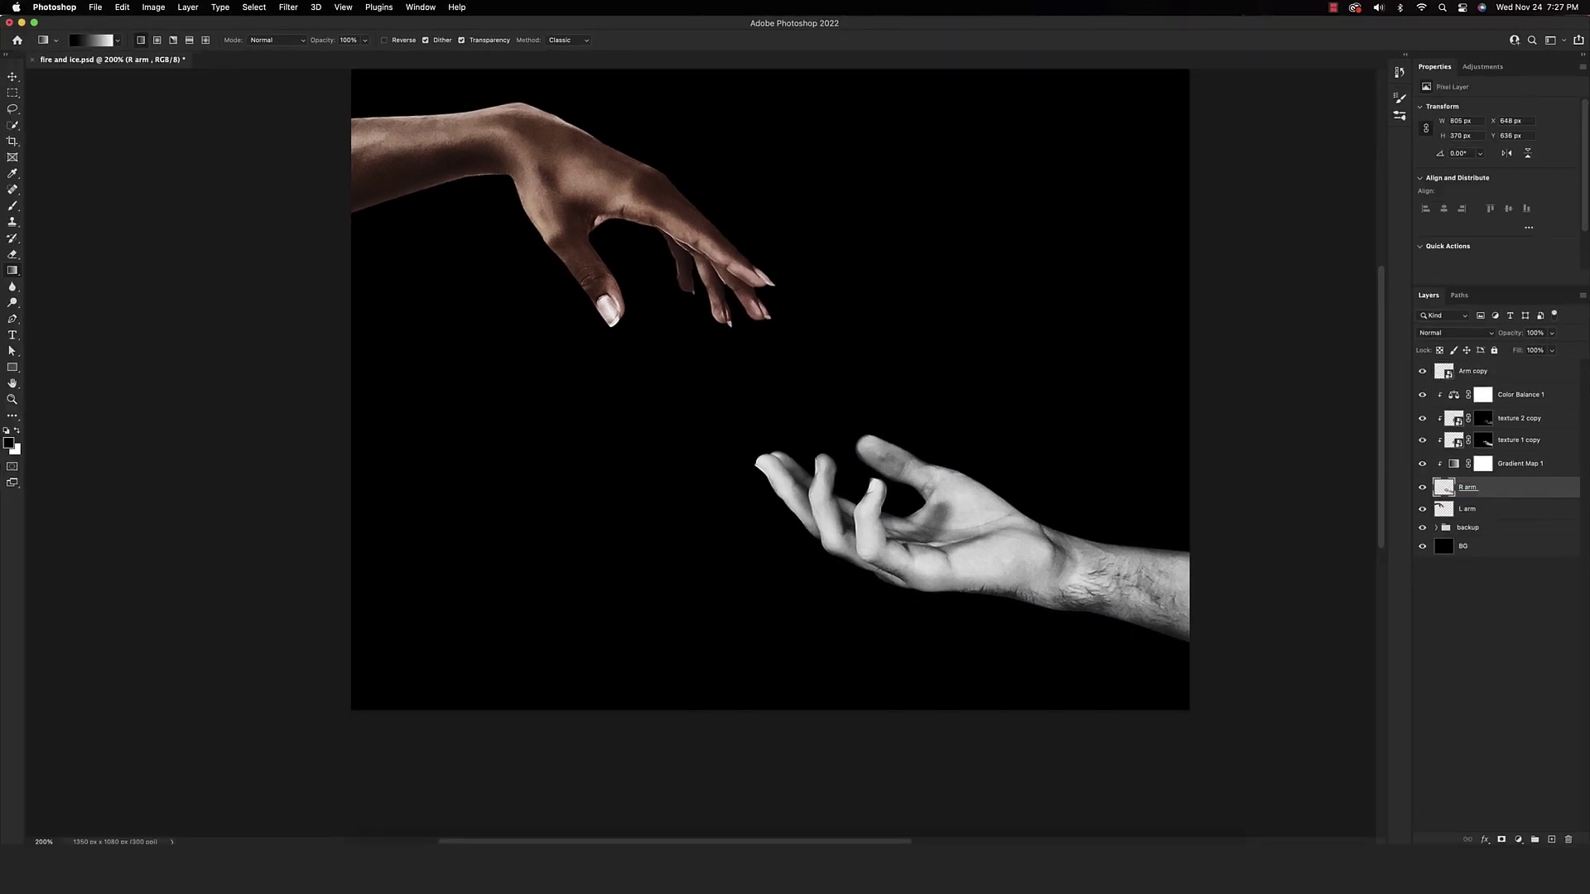
pyautogui.click(1474, 374)
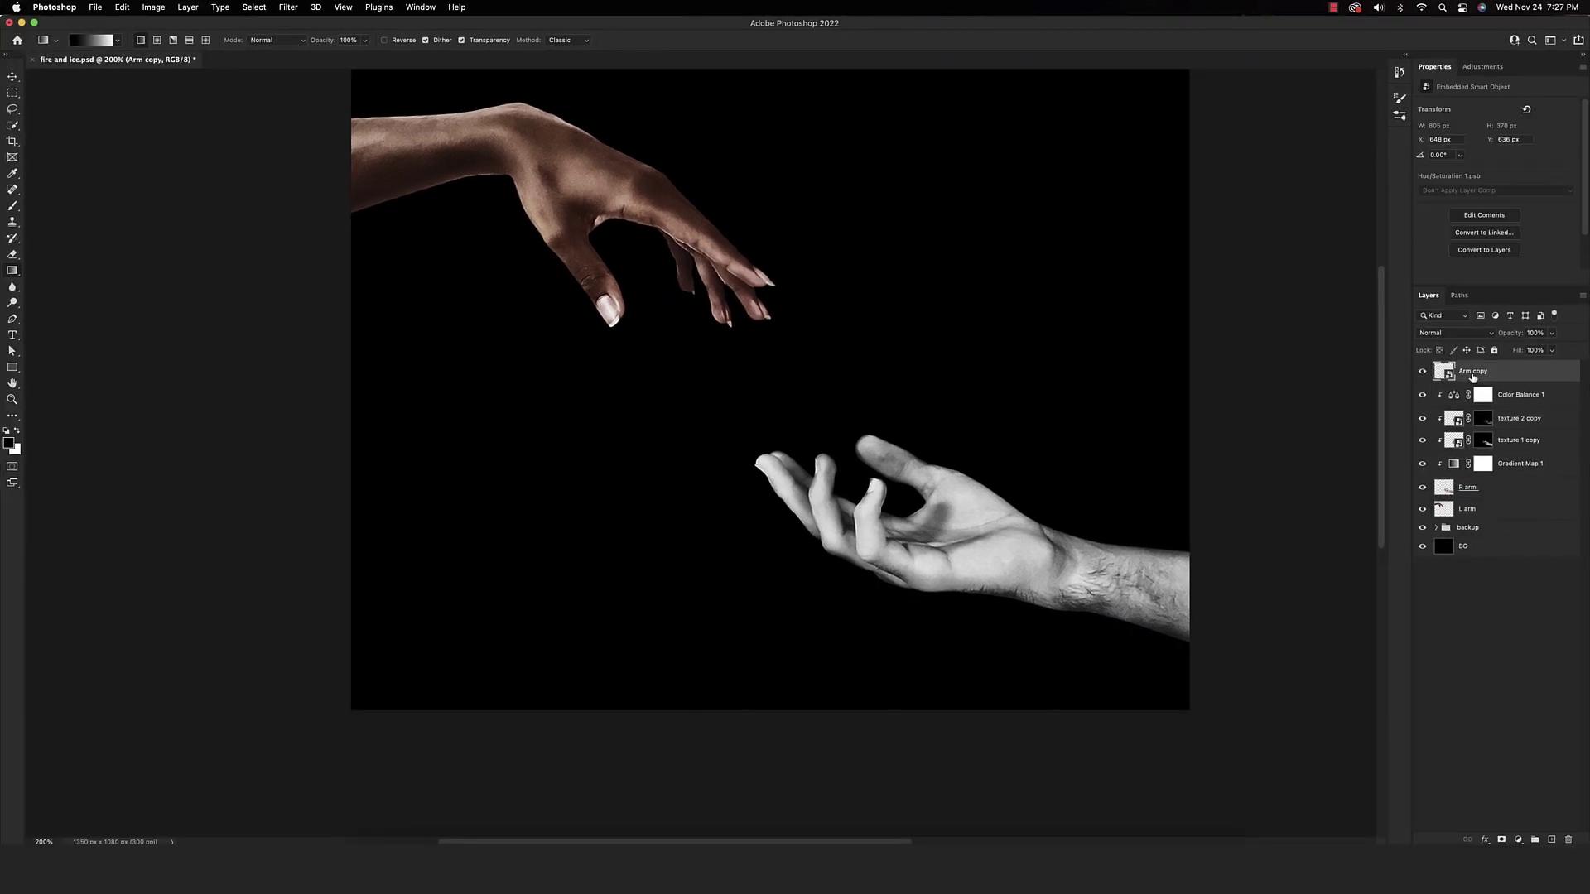
# Apply the Filter Gallery's Artistic > Plastic Wrap to Arm copy and invert it
pyautogui.click(288, 7)
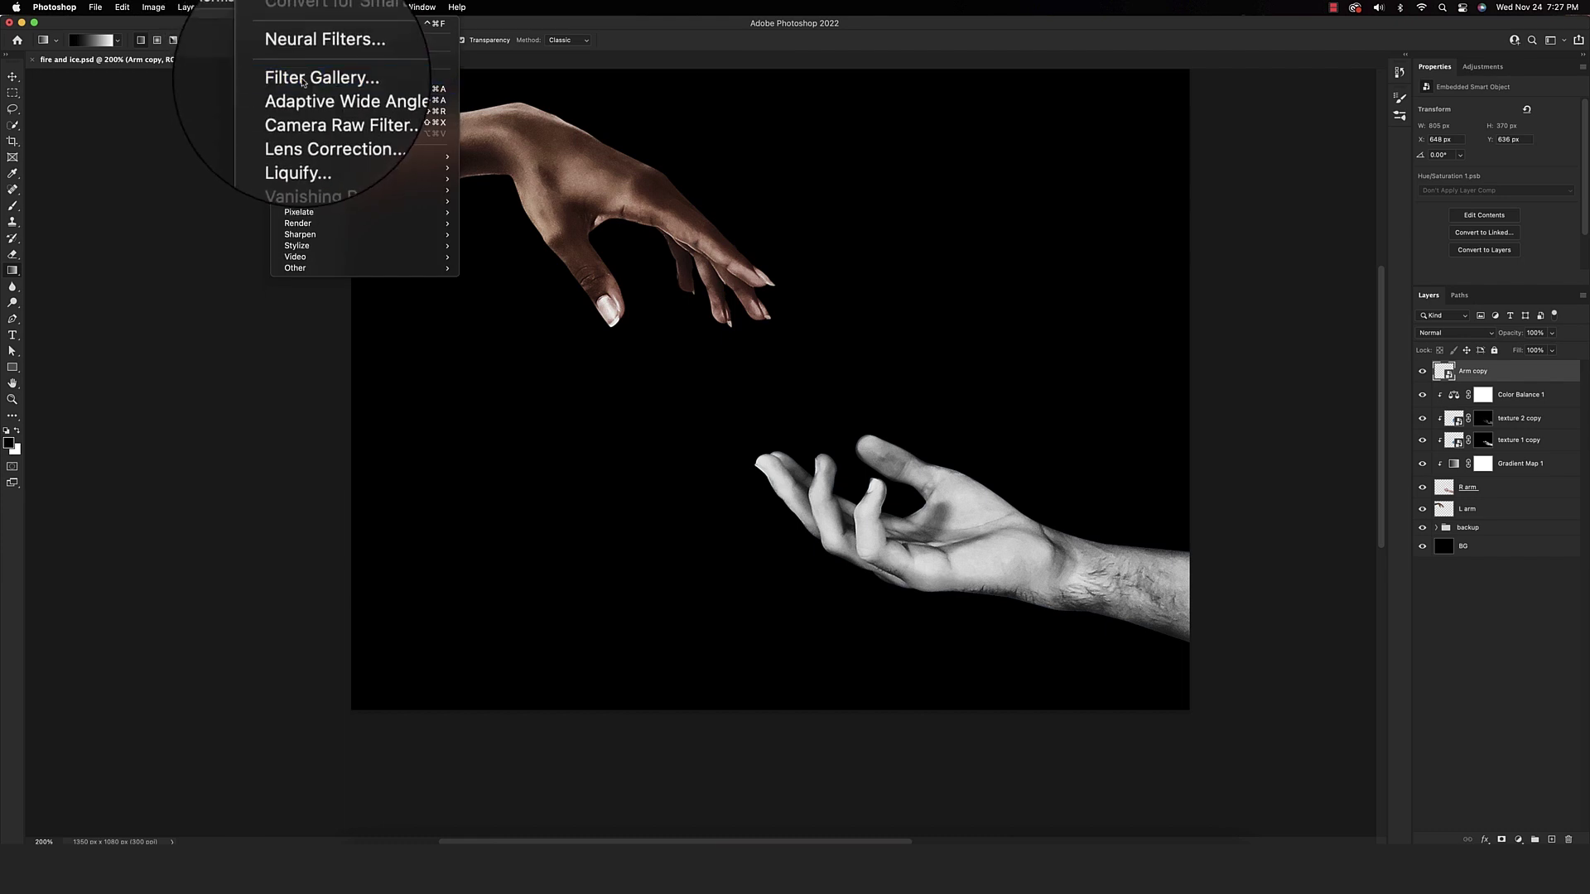
pyautogui.click(302, 78)
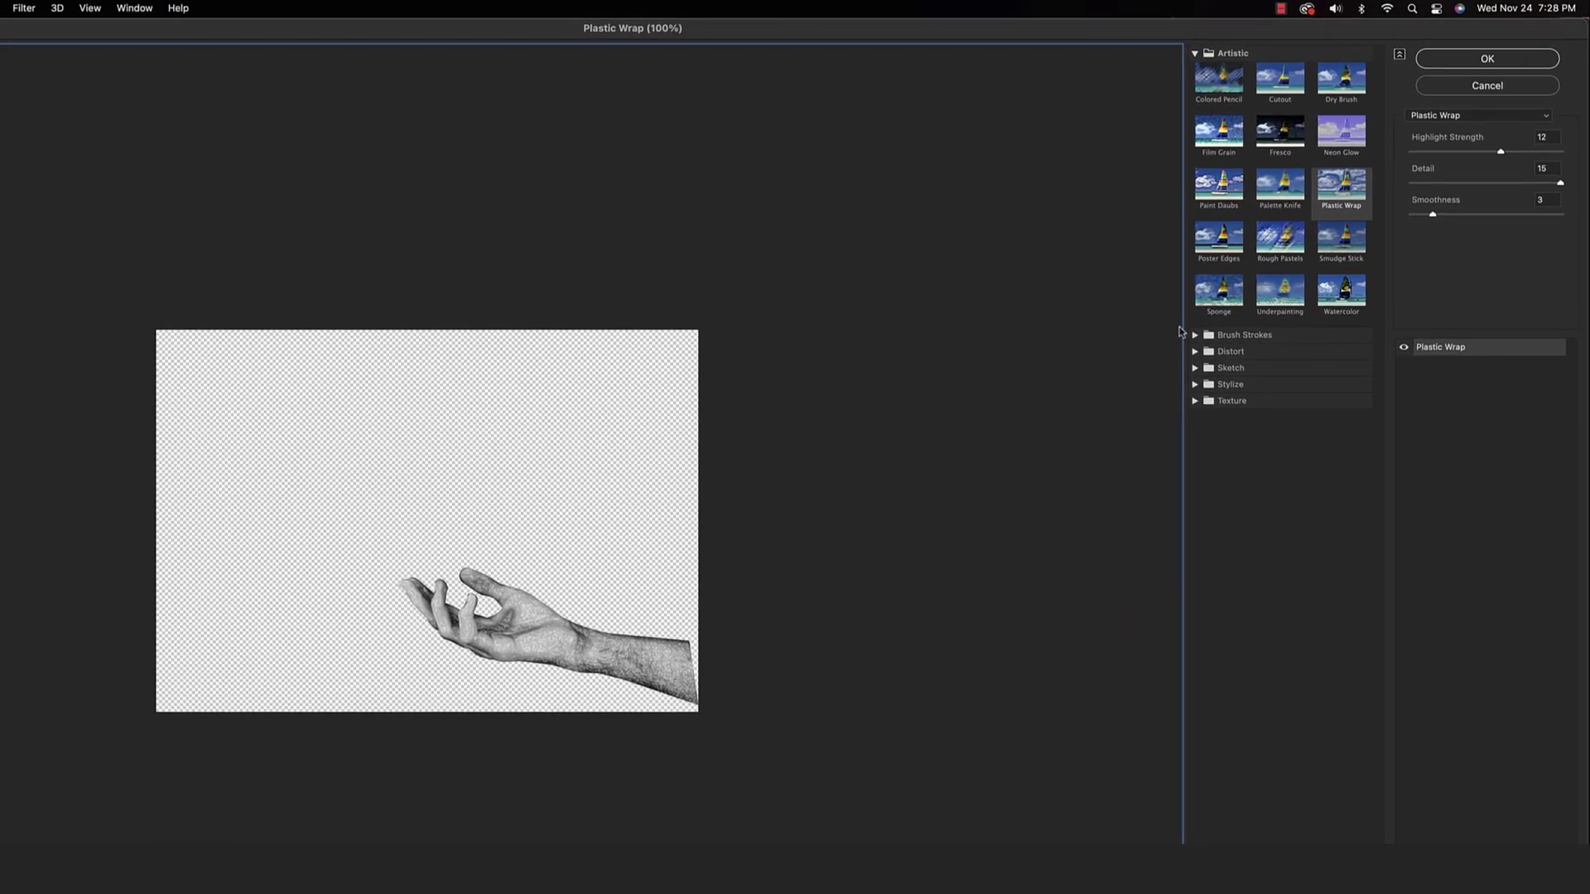
pyautogui.click(1354, 199)
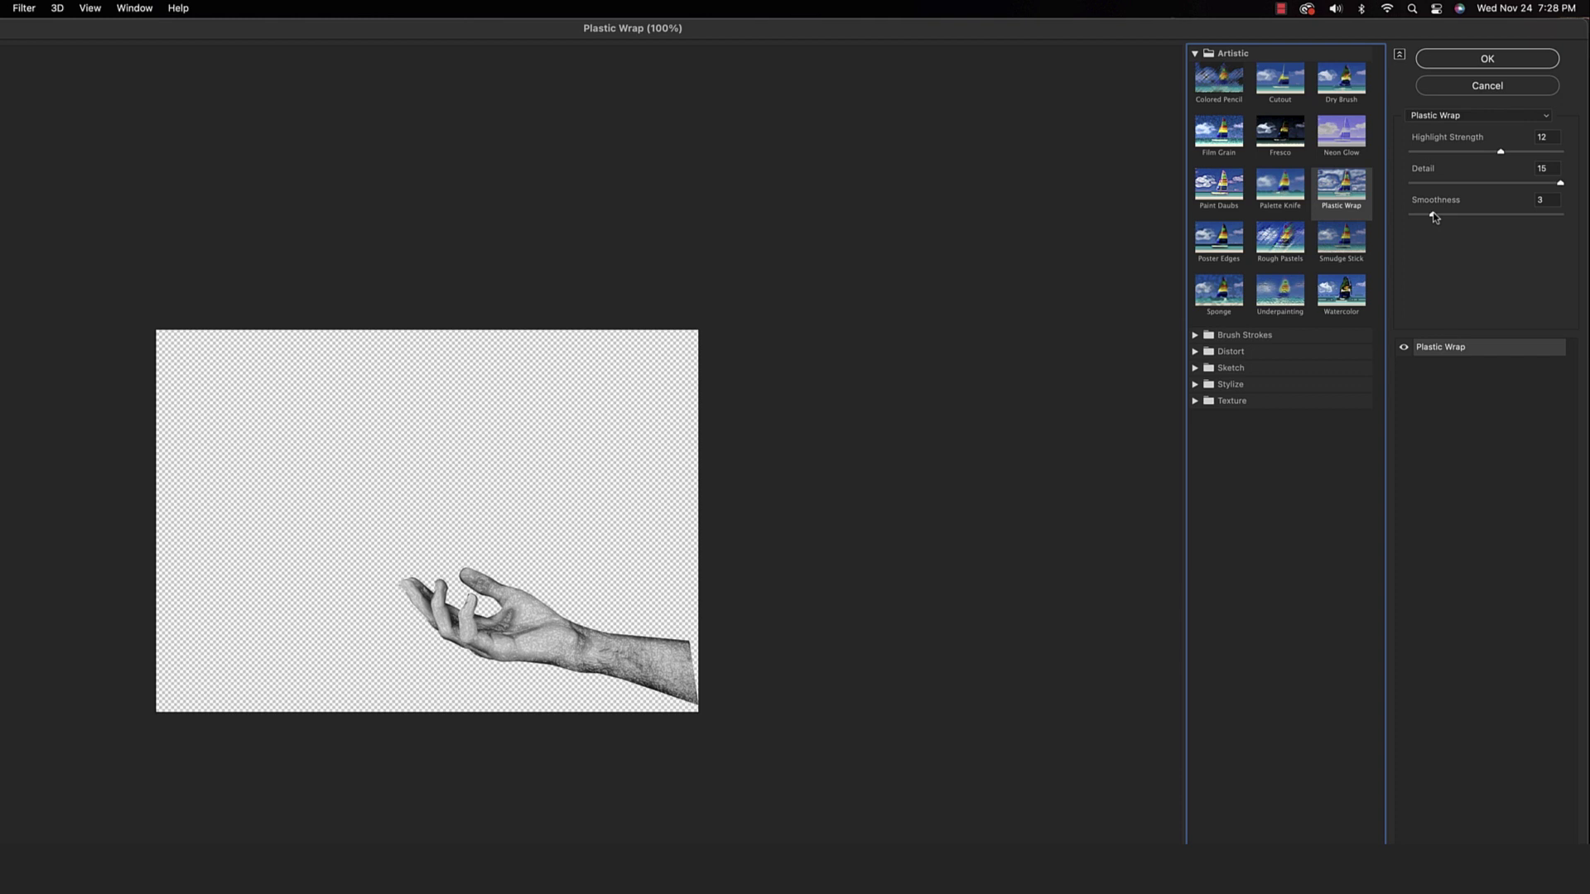
pyautogui.click(1488, 58)
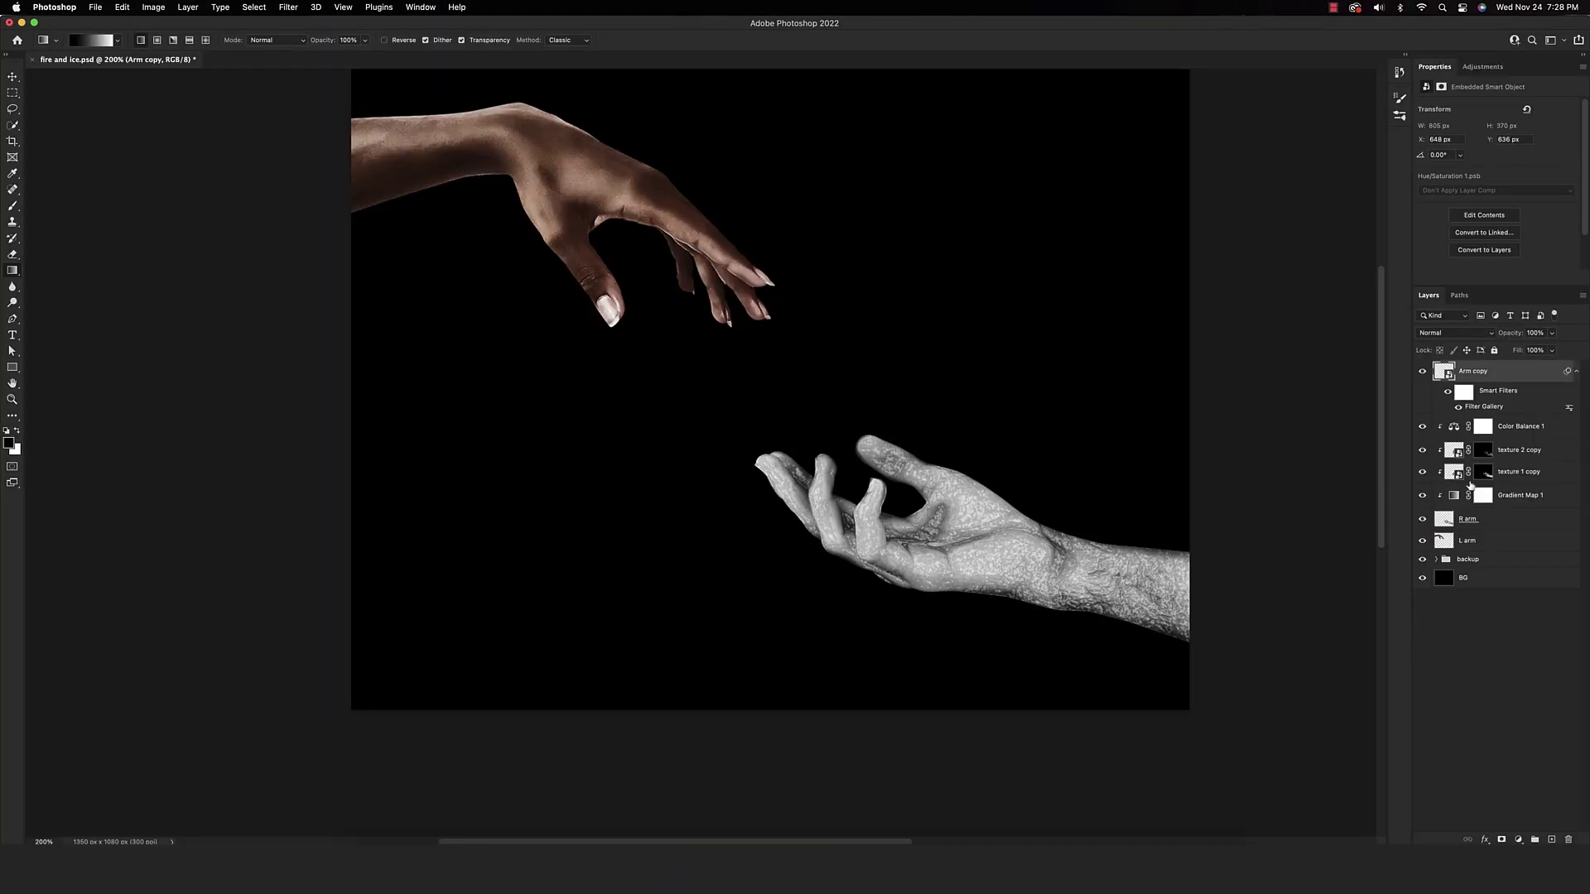
pyautogui.press('super+i')
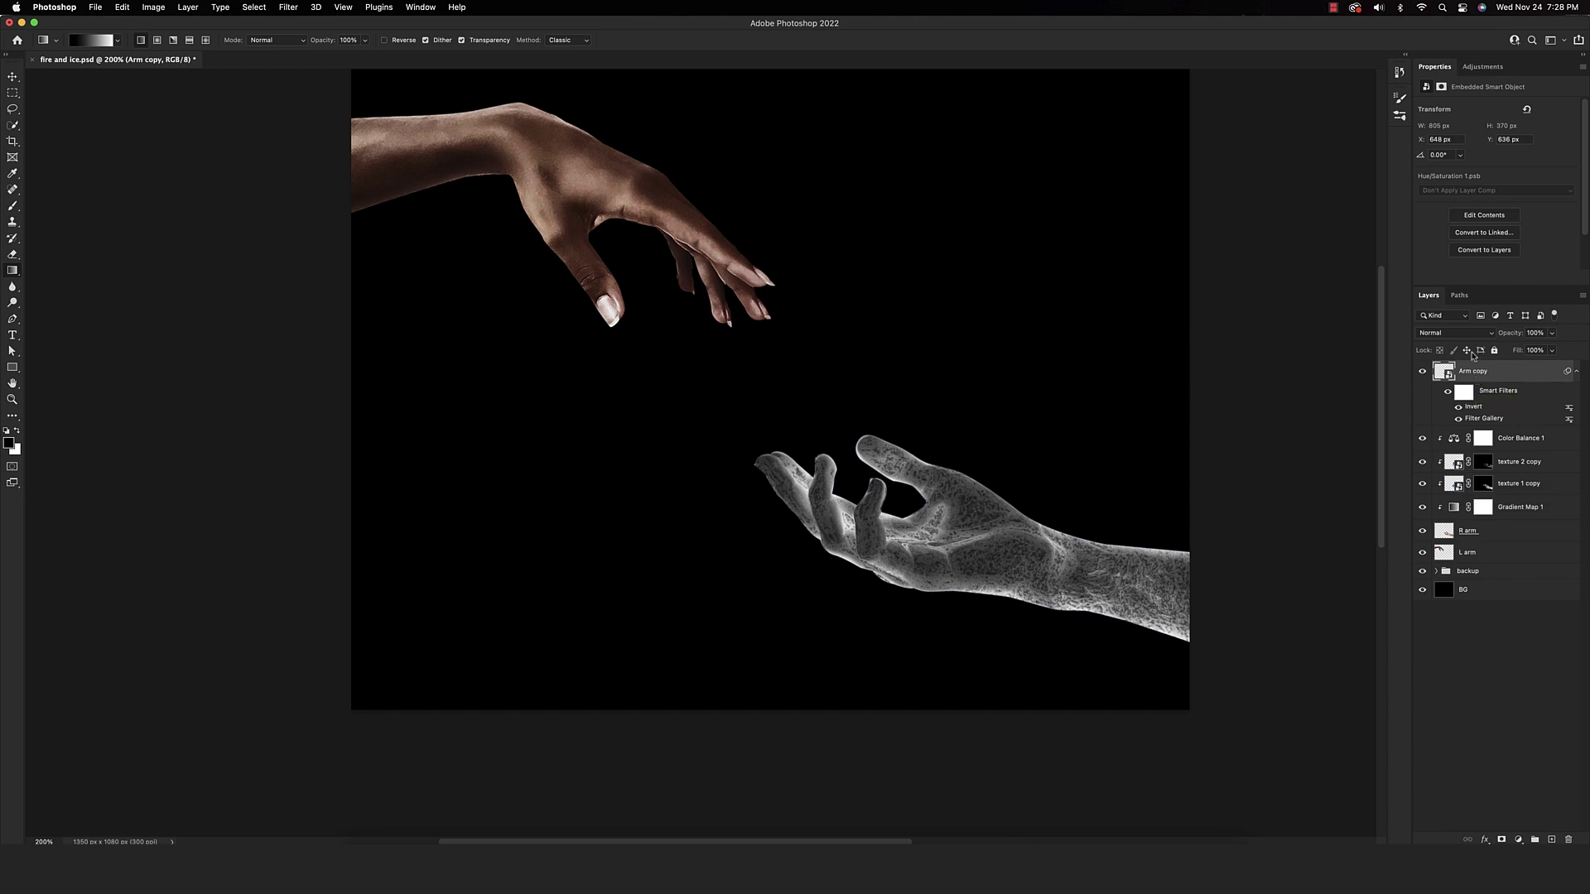
# Set the Arm copy to Screen blending and give it an inverted, fully hiding layer mask
pyautogui.click(1471, 334)
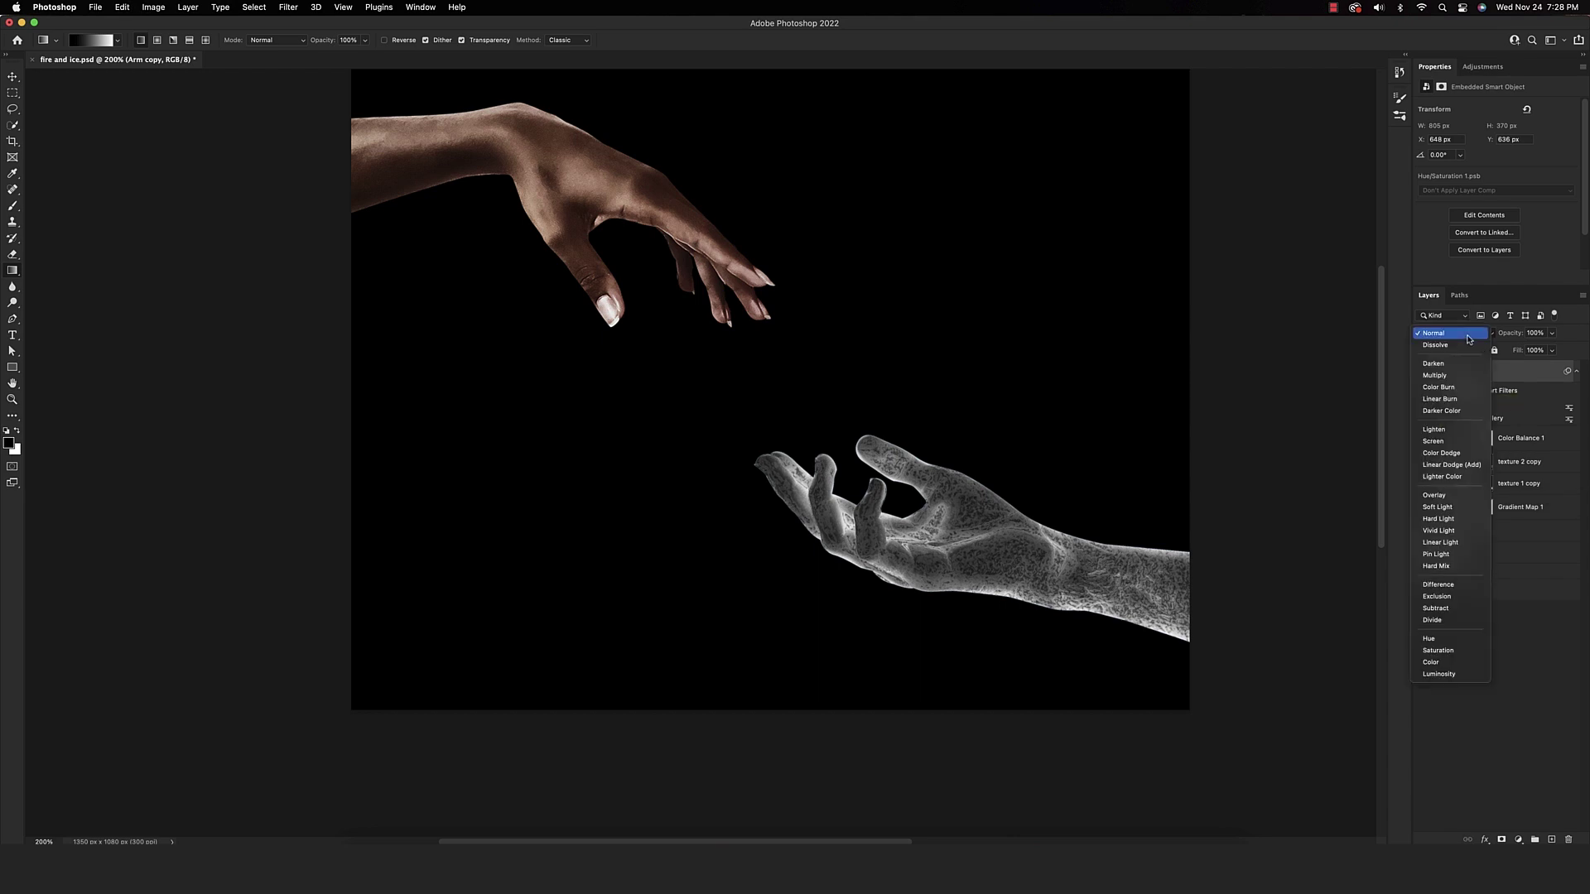
pyautogui.click(1450, 441)
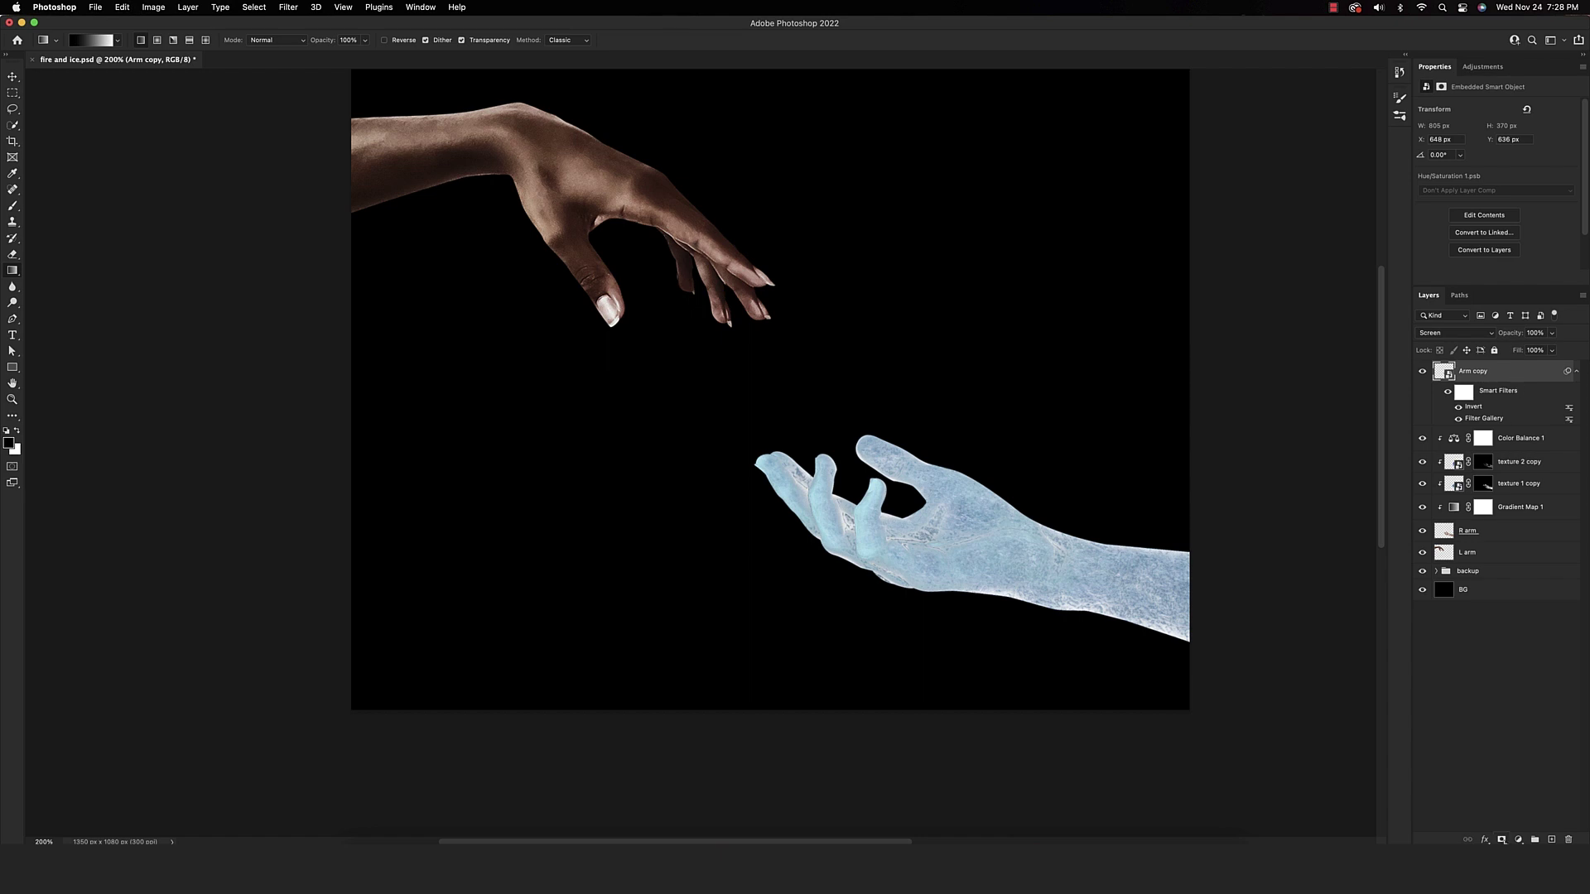
pyautogui.click(1503, 841)
pyautogui.press('super+i')
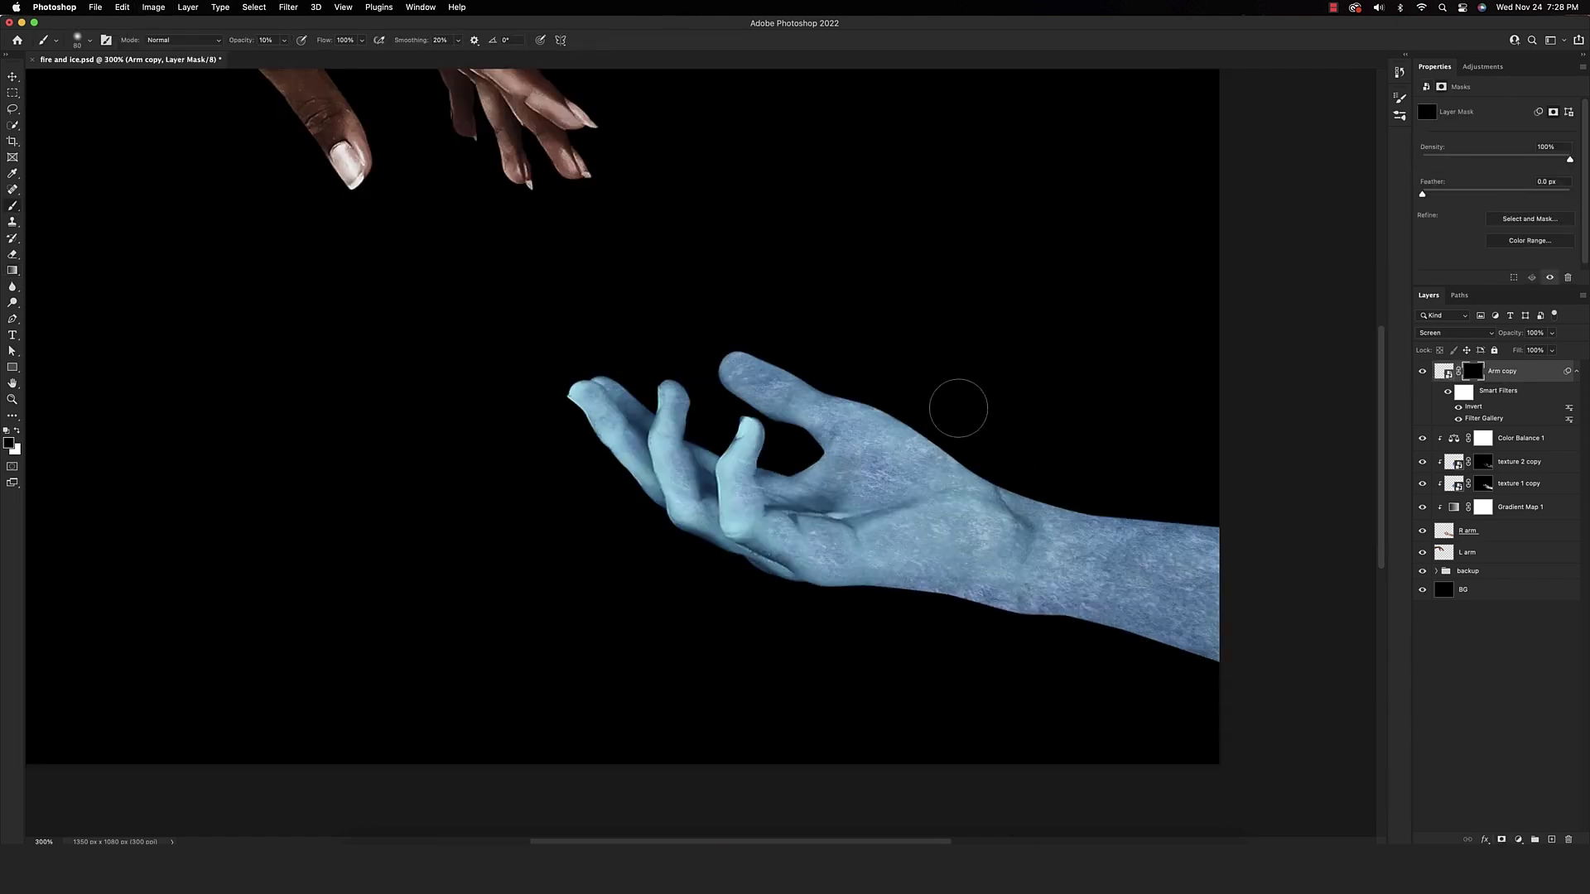
pyautogui.press('x')
# Paint the icy texture back over the hand's fingers with white, then compare it on and off
pyautogui.moveTo(898, 447)
pyautogui.mouseDown()
pyautogui.moveTo(894, 416)
pyautogui.moveTo(935, 430)
pyautogui.moveTo(877, 402)
pyautogui.moveTo(983, 524)
pyautogui.moveTo(914, 539)
pyautogui.moveTo(937, 530)
pyautogui.mouseUp()
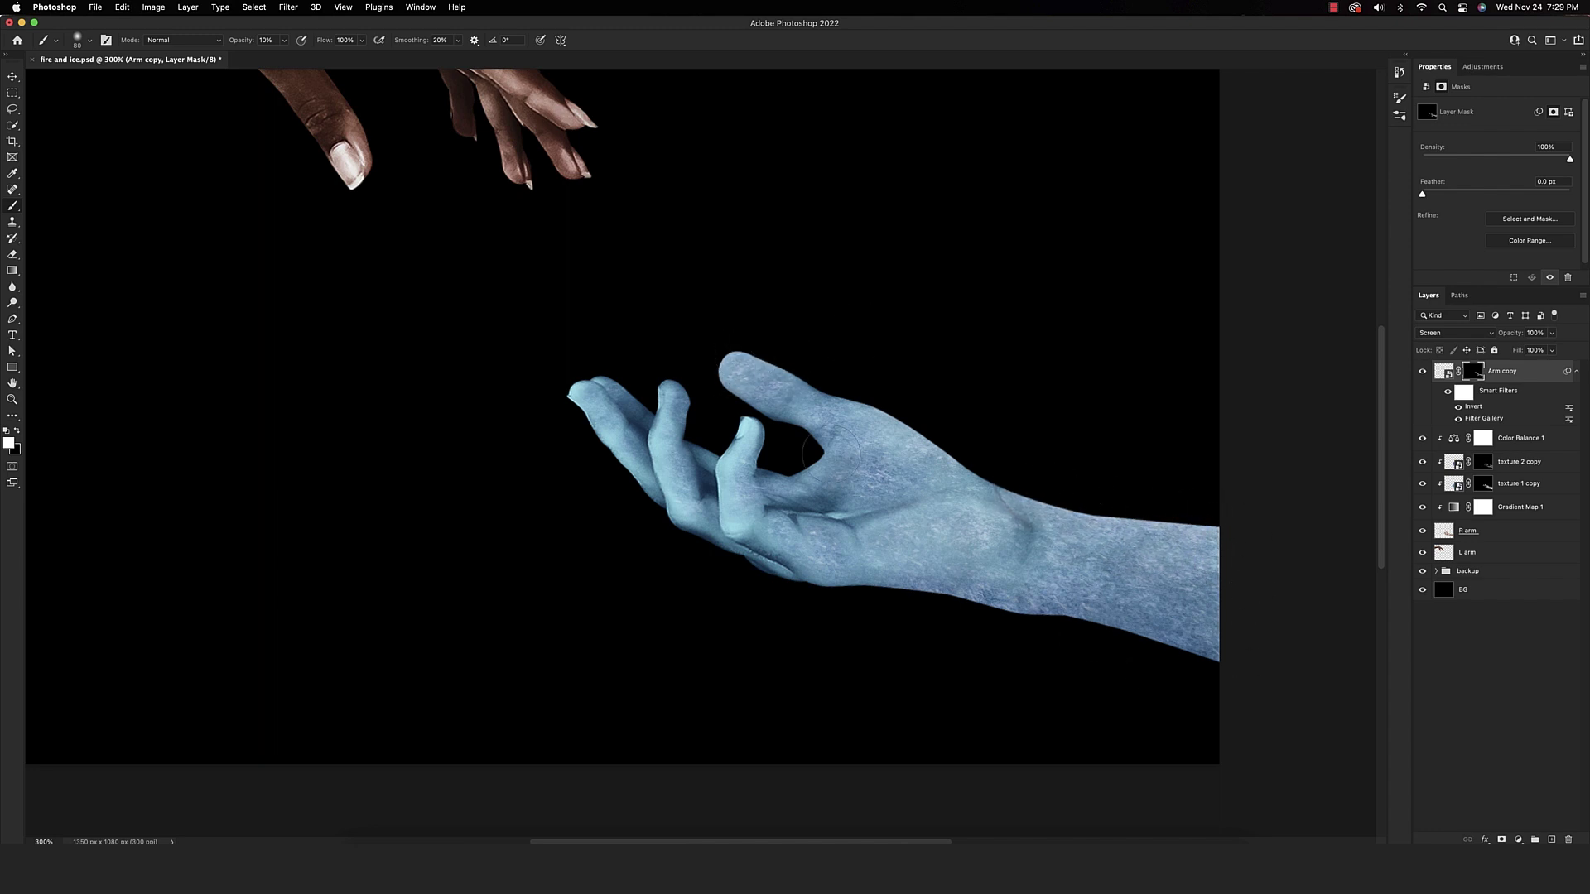
pyautogui.press('super+equal')
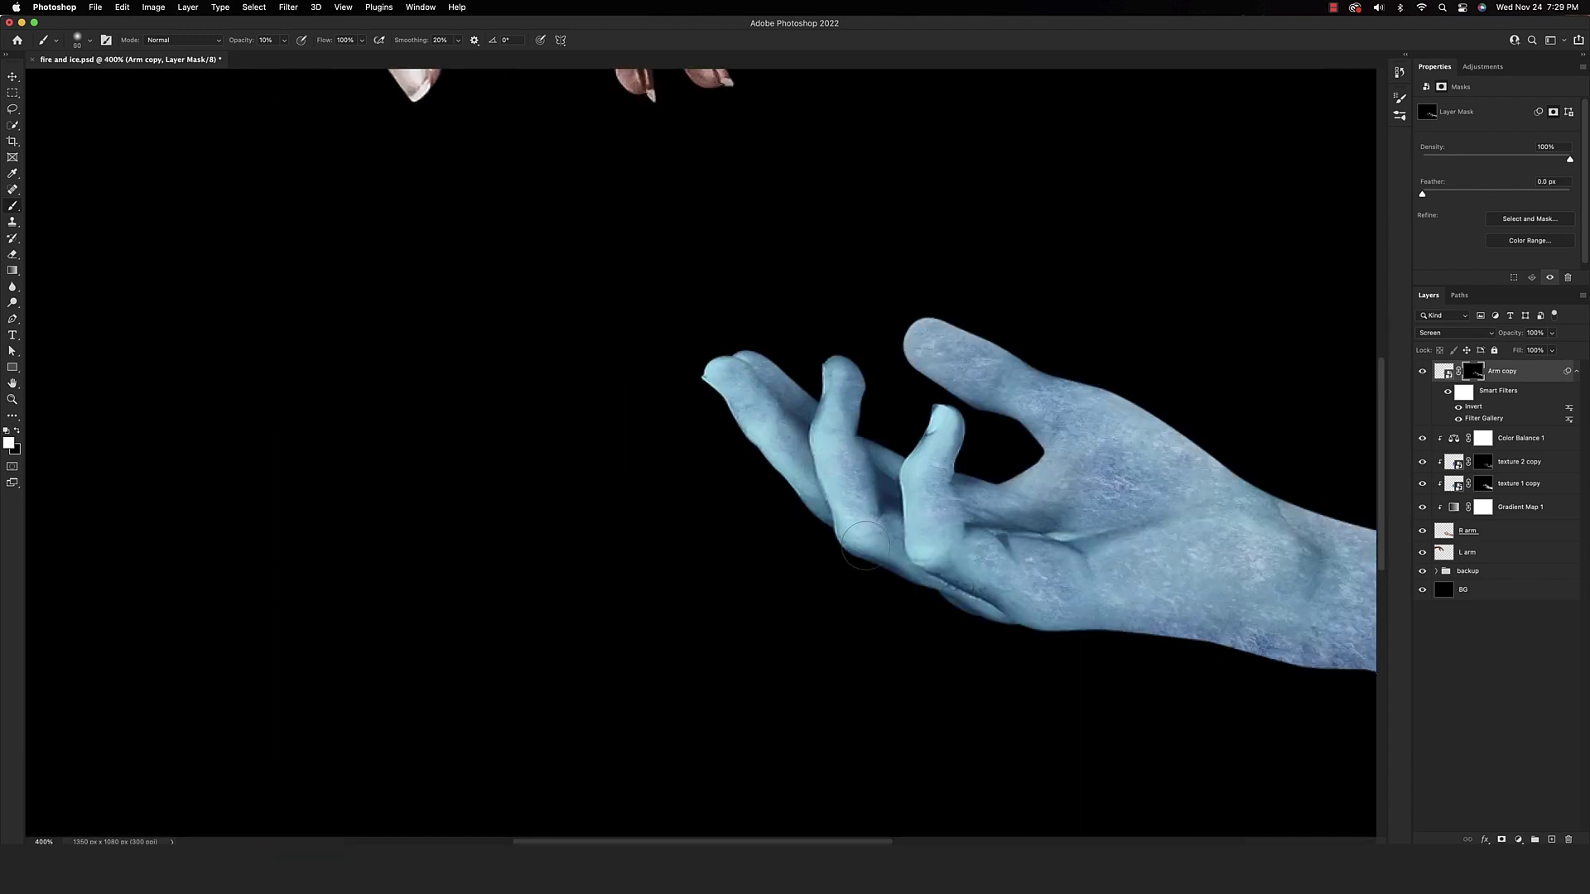
pyautogui.press('super+z')
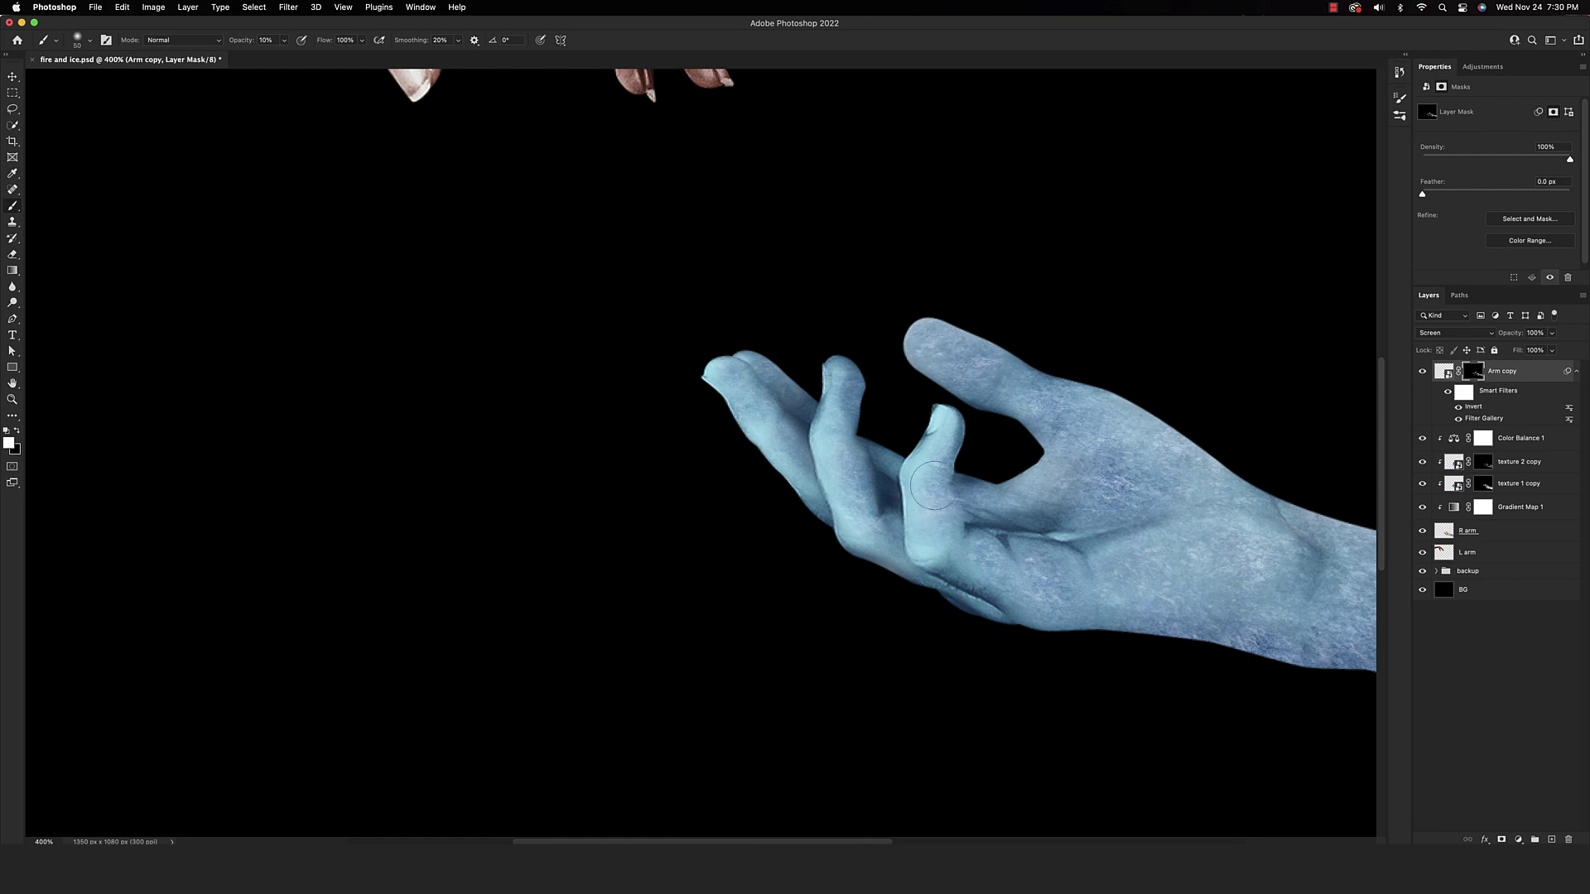
pyautogui.press('[')
pyautogui.press('[')
pyautogui.press('[')
pyautogui.press('[')
pyautogui.press('[')
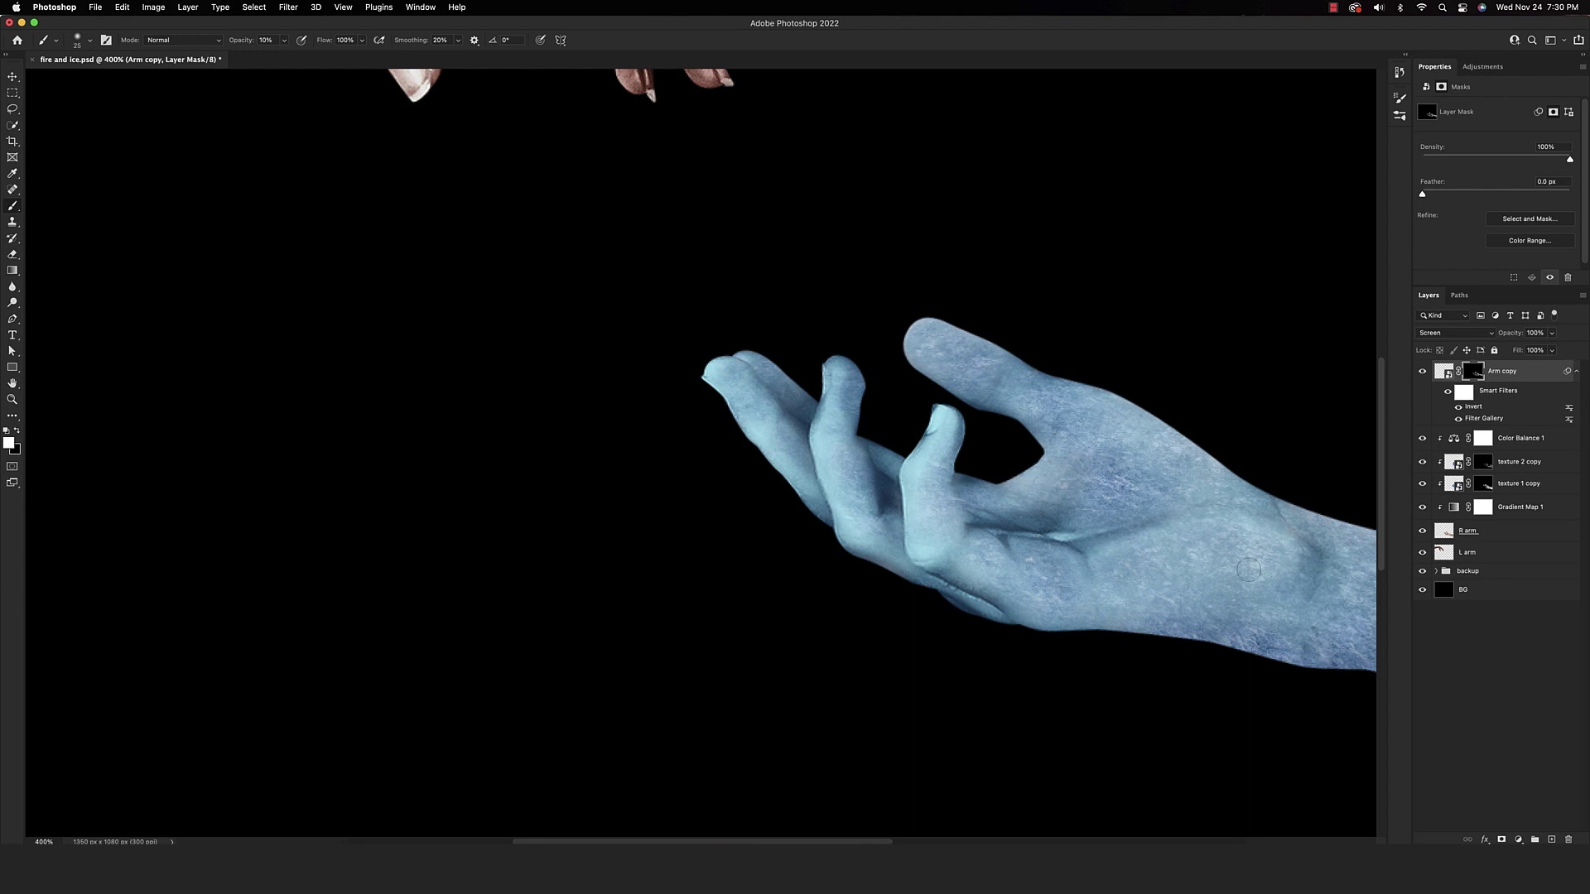
pyautogui.press('super+minus')
pyautogui.click(1422, 375)
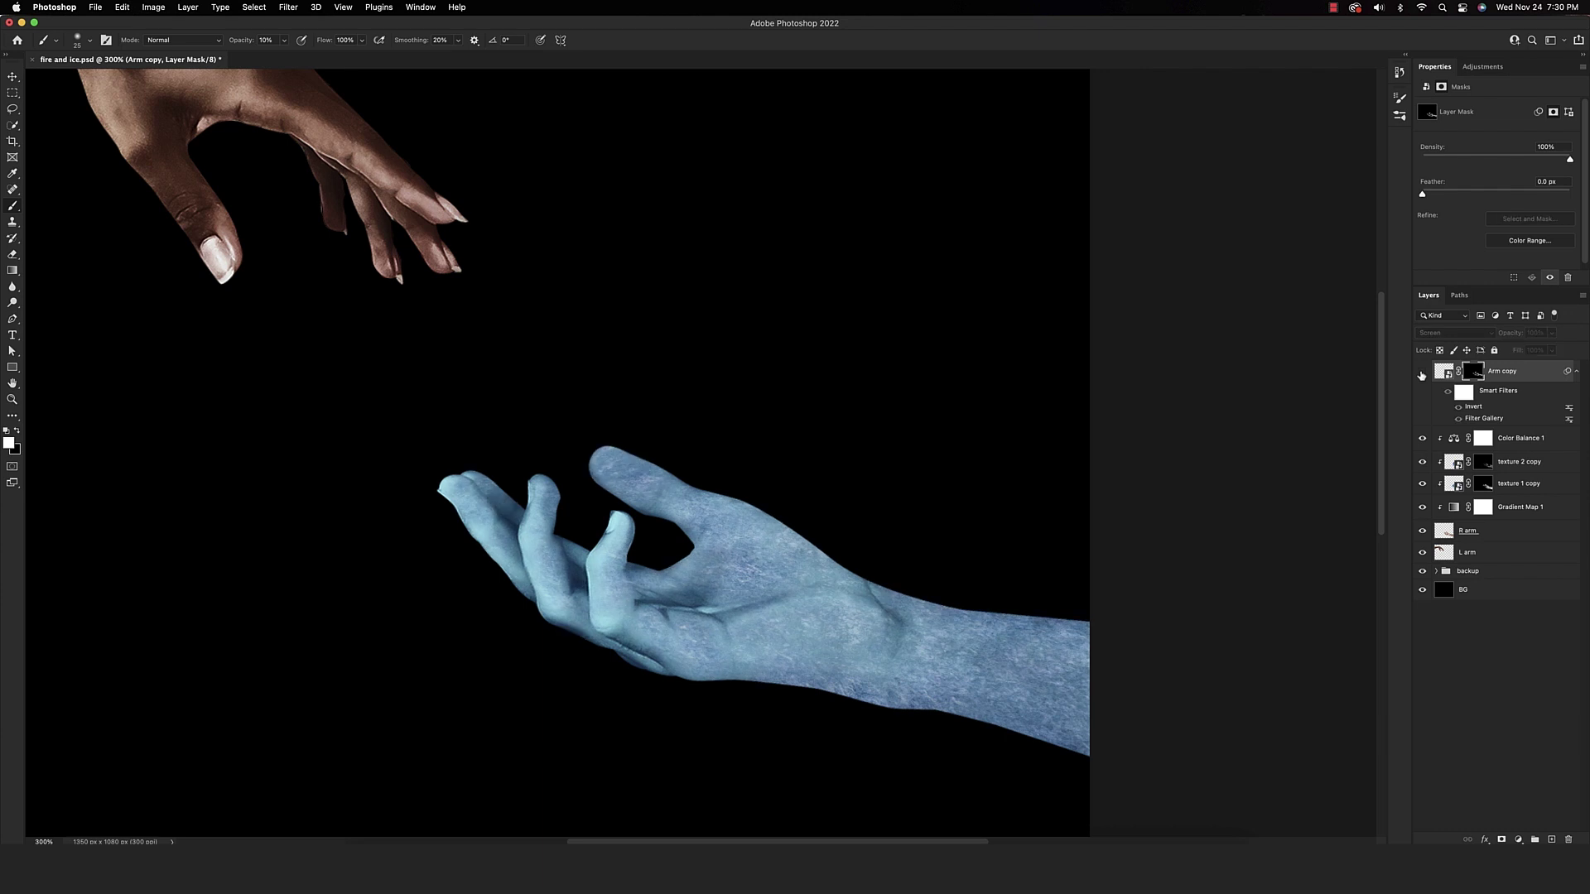
pyautogui.click(1422, 375)
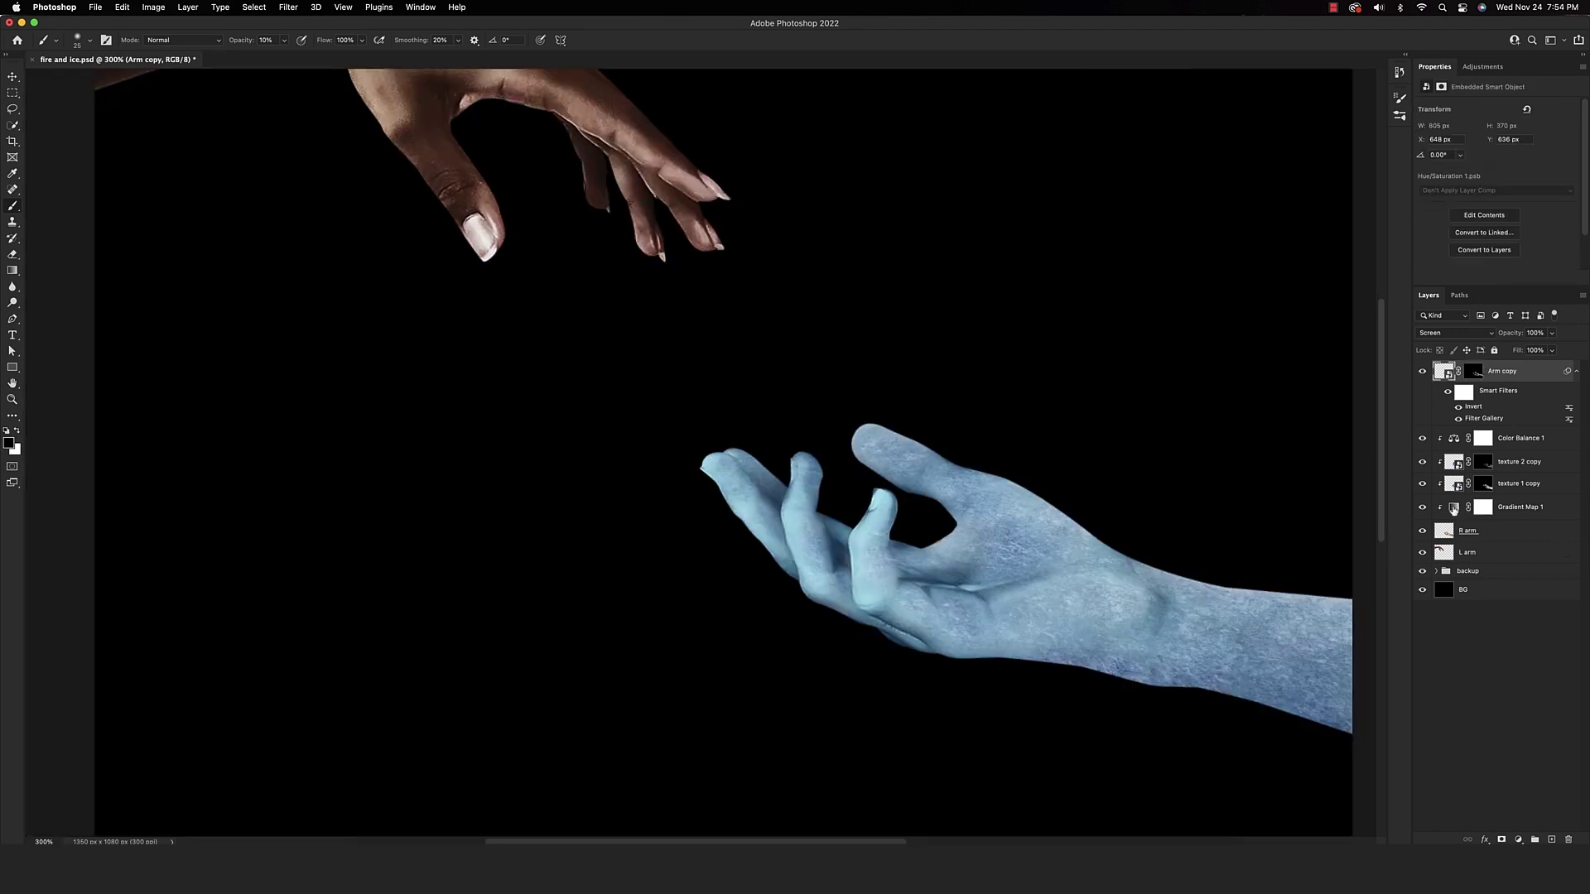
# In Gradient Map 1, shift the dark left stop slightly toward navy blue
pyautogui.click(1518, 507)
pyautogui.click(1490, 111)
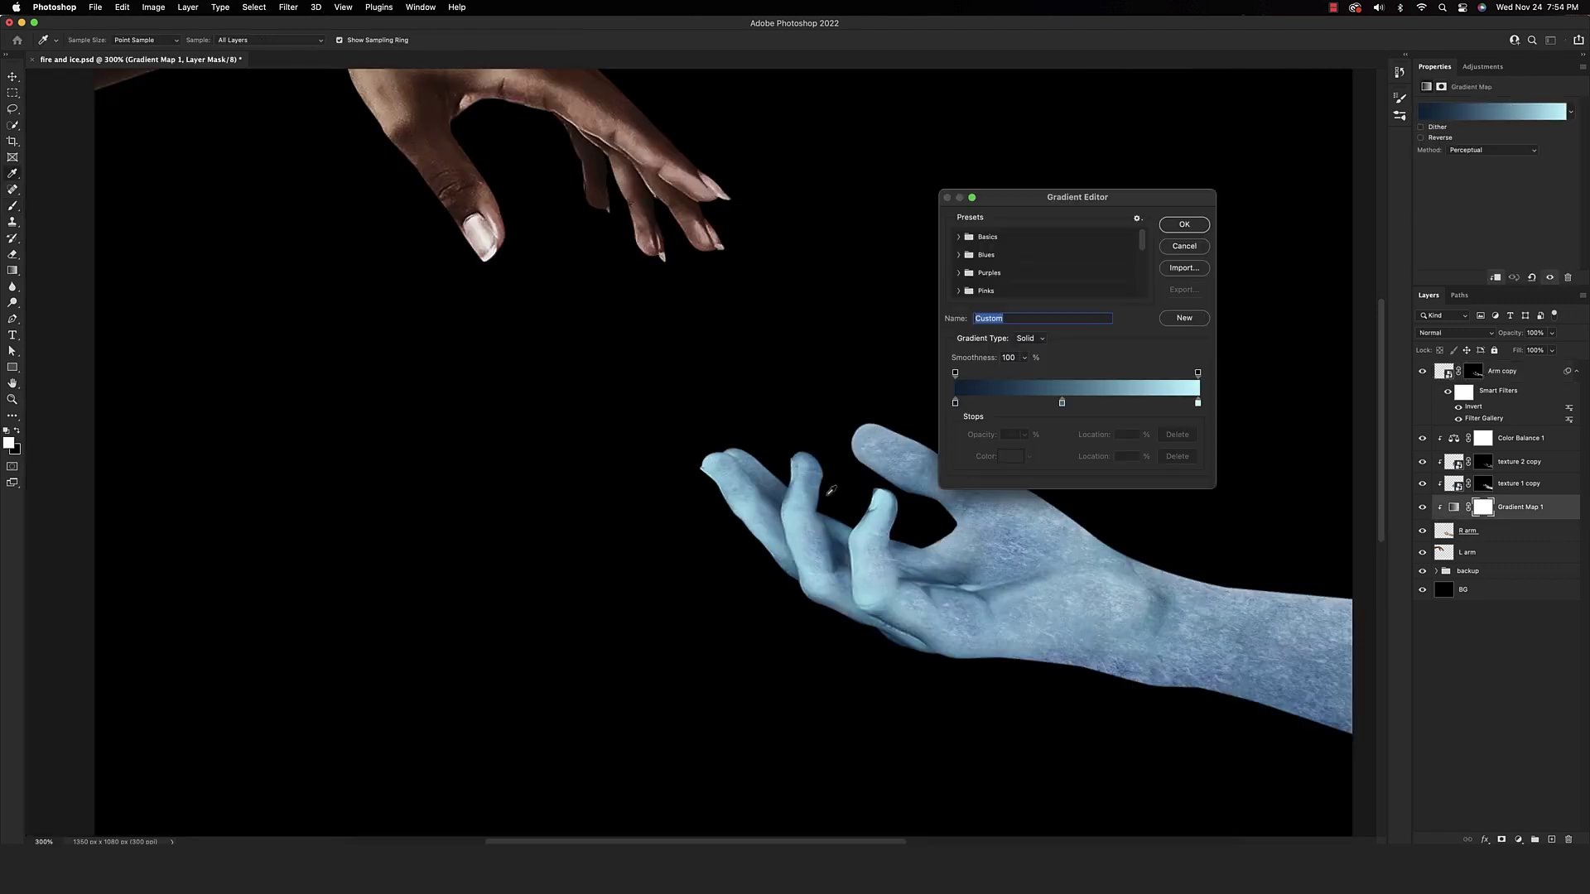
pyautogui.moveTo(1077, 198); pyautogui.dragTo(1172, 102)
pyautogui.click(1049, 309)
pyautogui.click(1105, 361)
pyautogui.moveTo(530, 212); pyautogui.dragTo(506, 253)
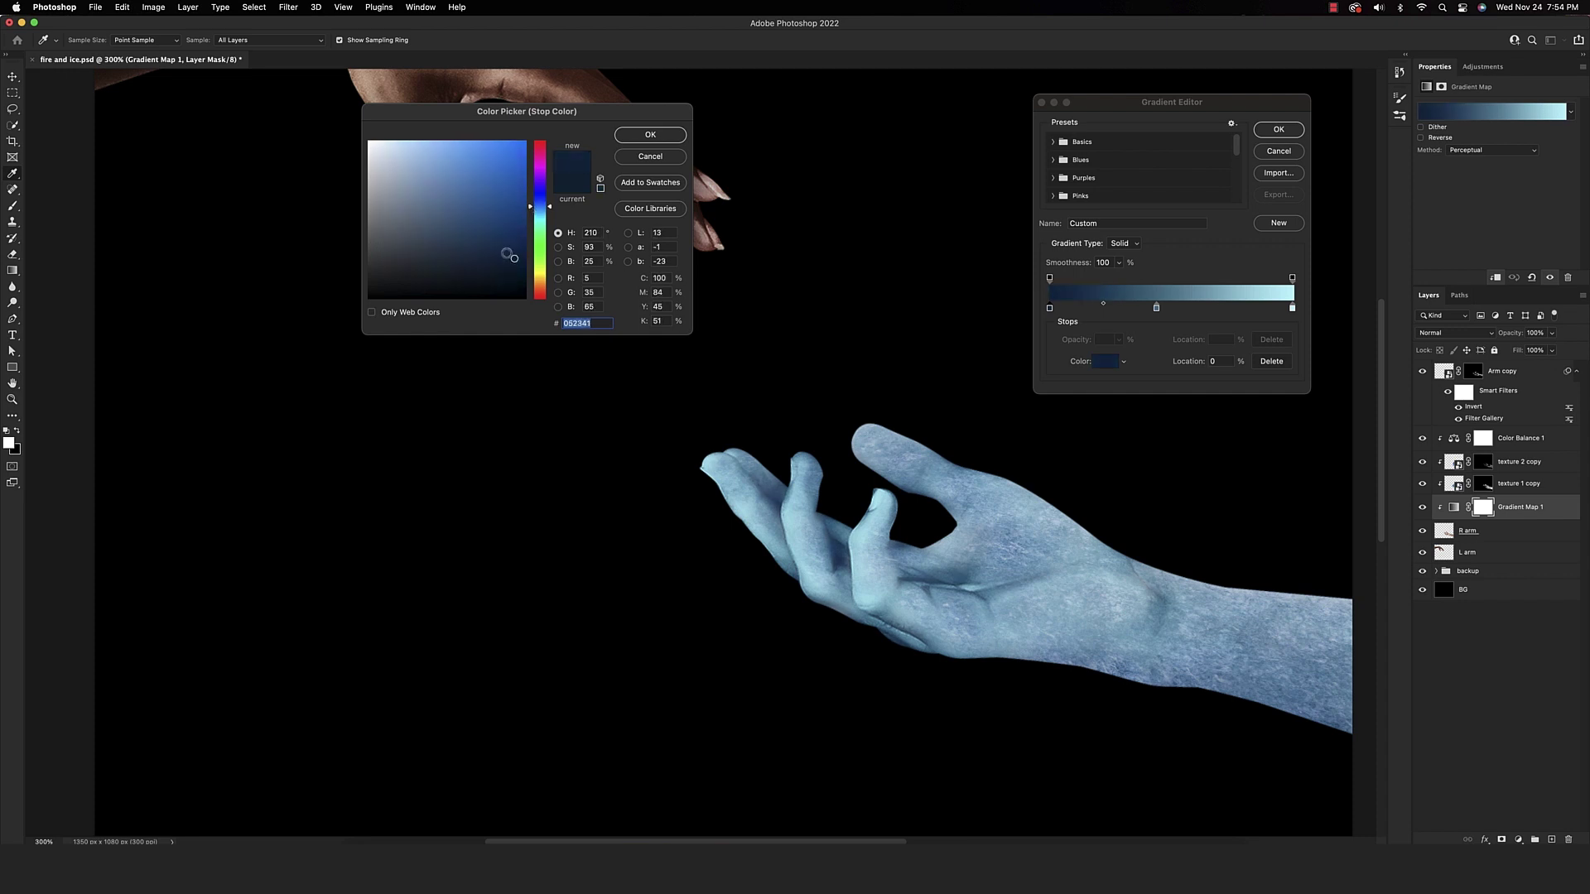
pyautogui.click(640, 131)
pyautogui.click(1108, 364)
pyautogui.click(654, 135)
# Make the middle gradient stop a bluer mid blue
pyautogui.click(1156, 308)
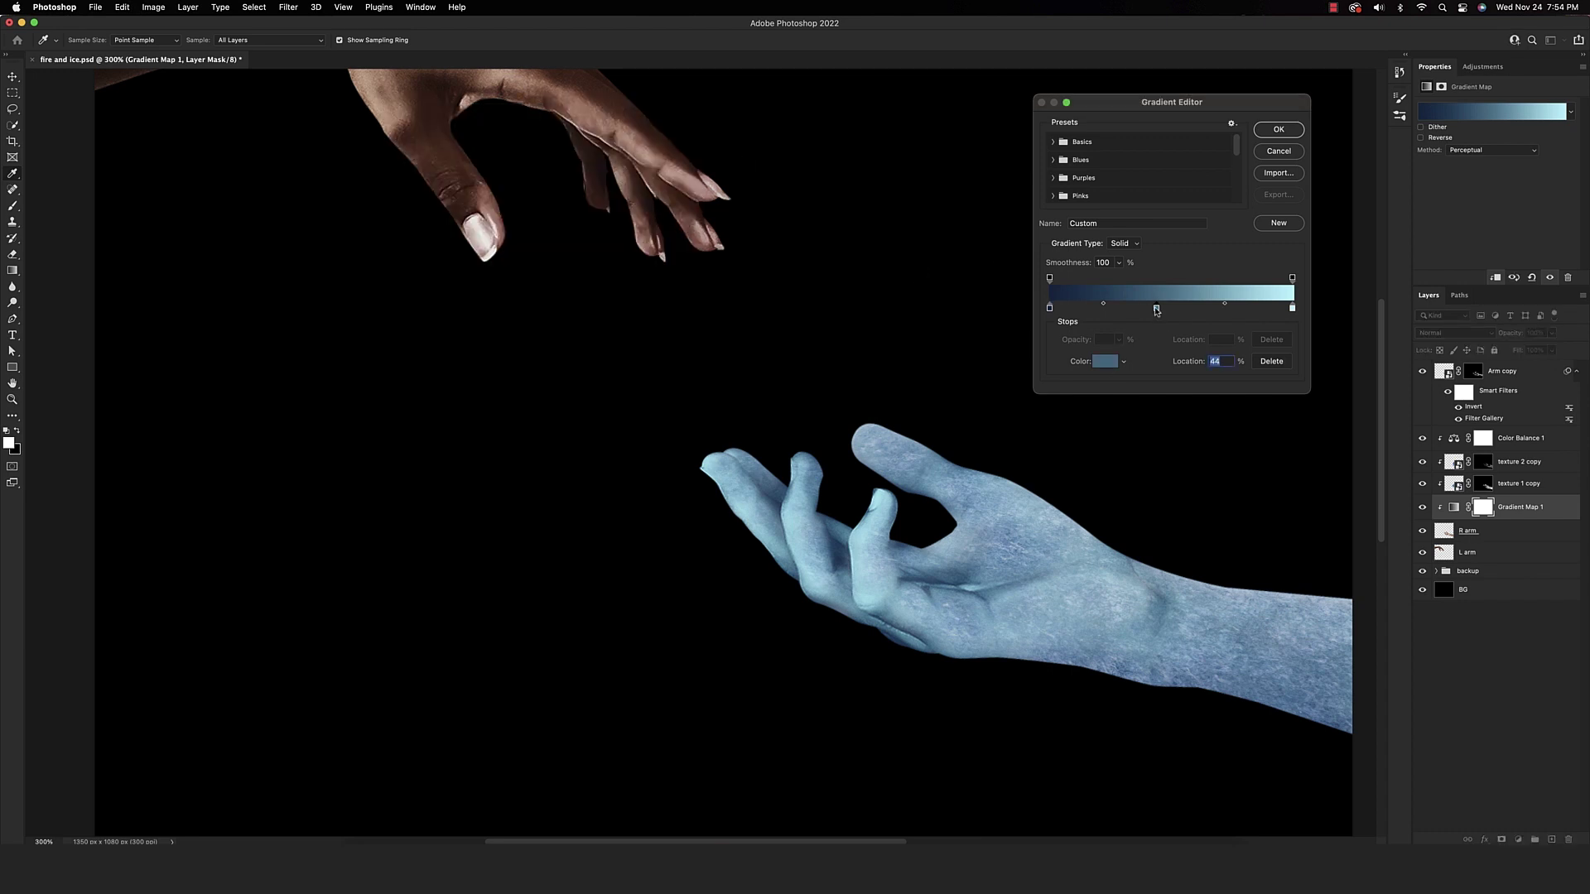
pyautogui.click(1106, 362)
pyautogui.moveTo(531, 214); pyautogui.dragTo(531, 208)
pyautogui.click(644, 133)
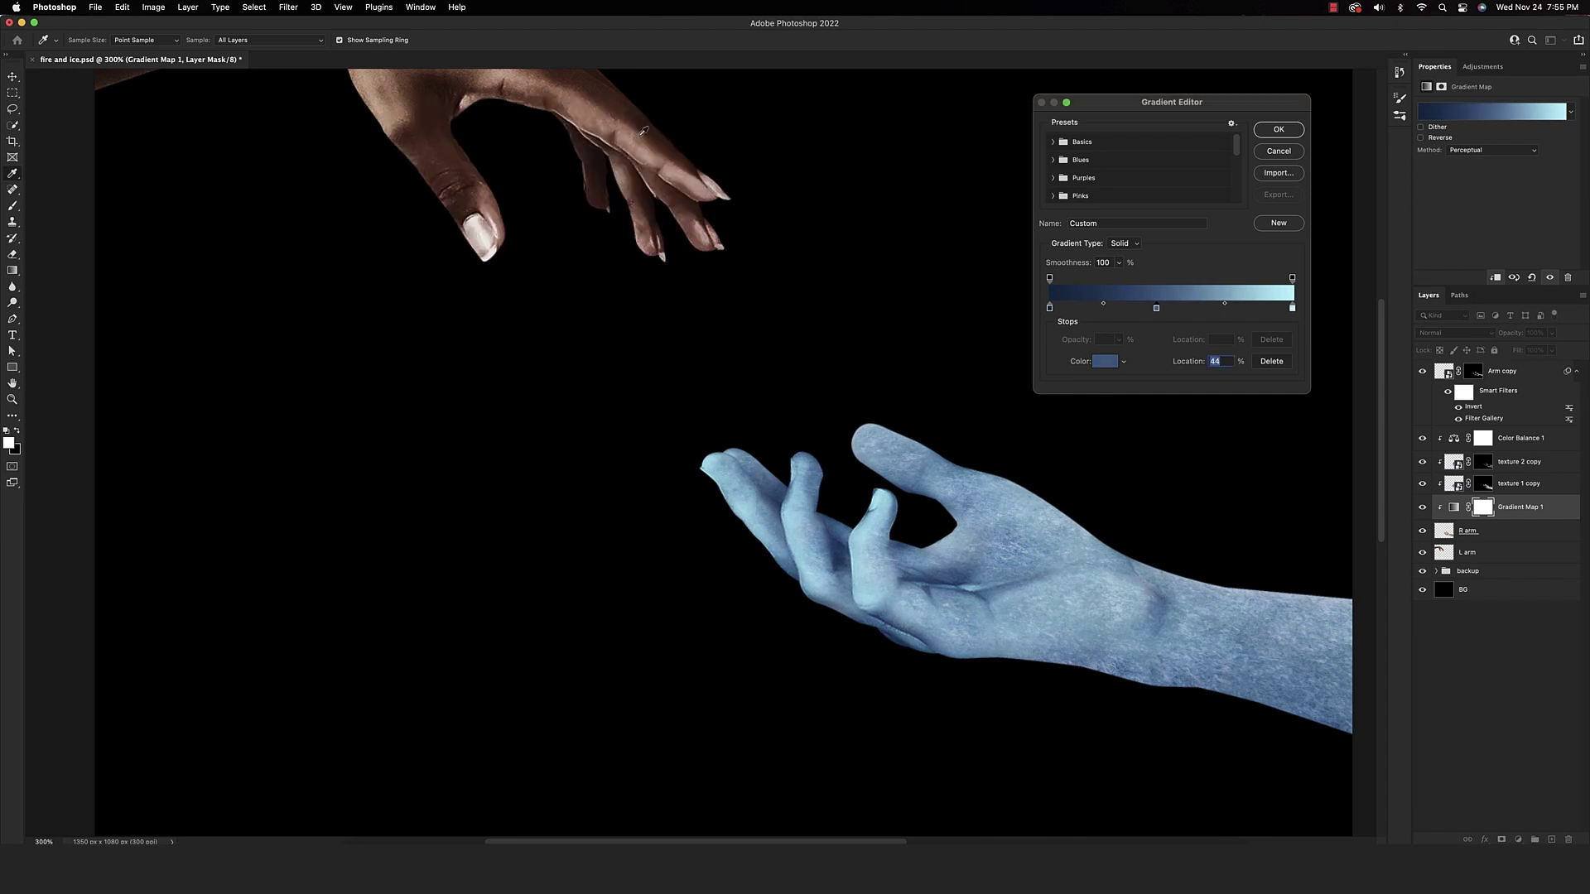
# Set the light right stop to pale icy blue and apply the gradient
pyautogui.hscroll(5, 1357, 399)
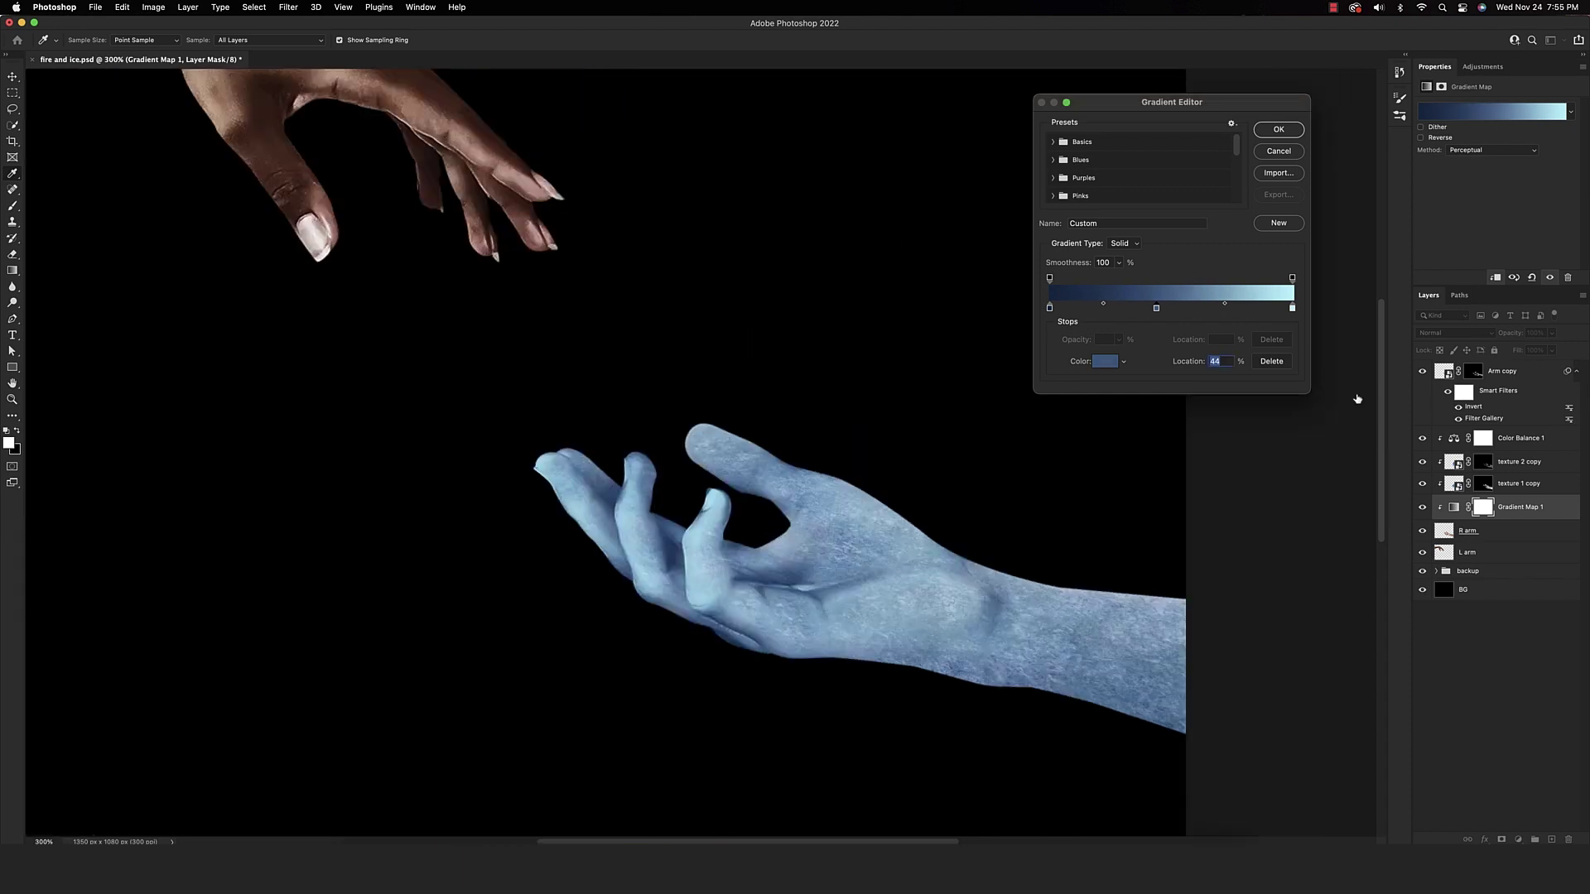
pyautogui.click(1292, 308)
pyautogui.click(1106, 361)
pyautogui.click(530, 213)
pyautogui.moveTo(530, 213); pyautogui.dragTo(531, 212)
pyautogui.click(646, 134)
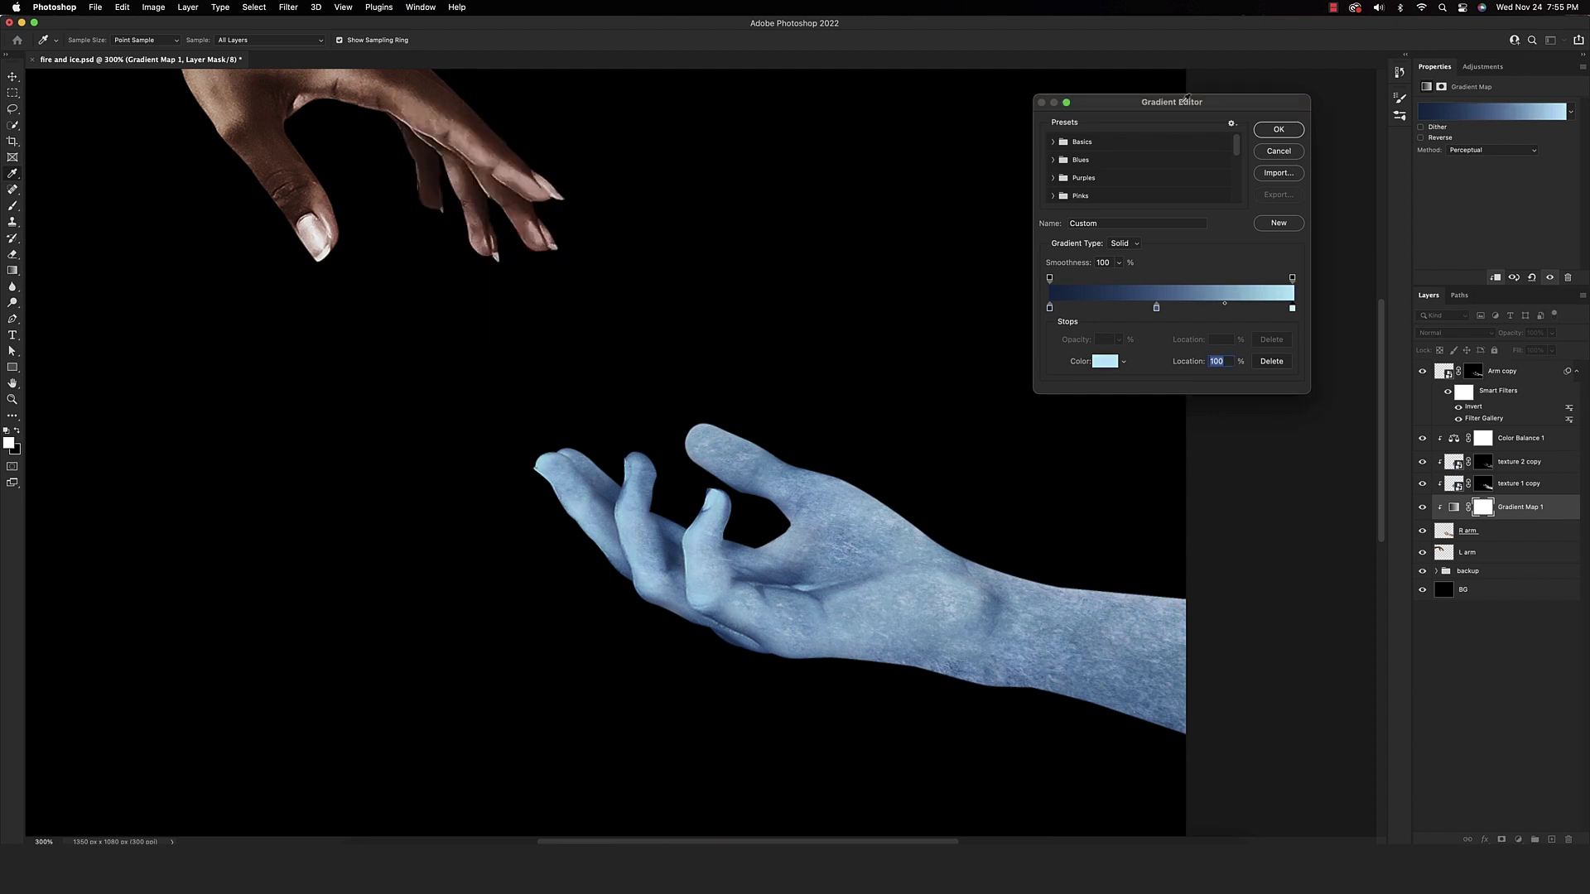
pyautogui.click(1279, 129)
pyautogui.press('b')
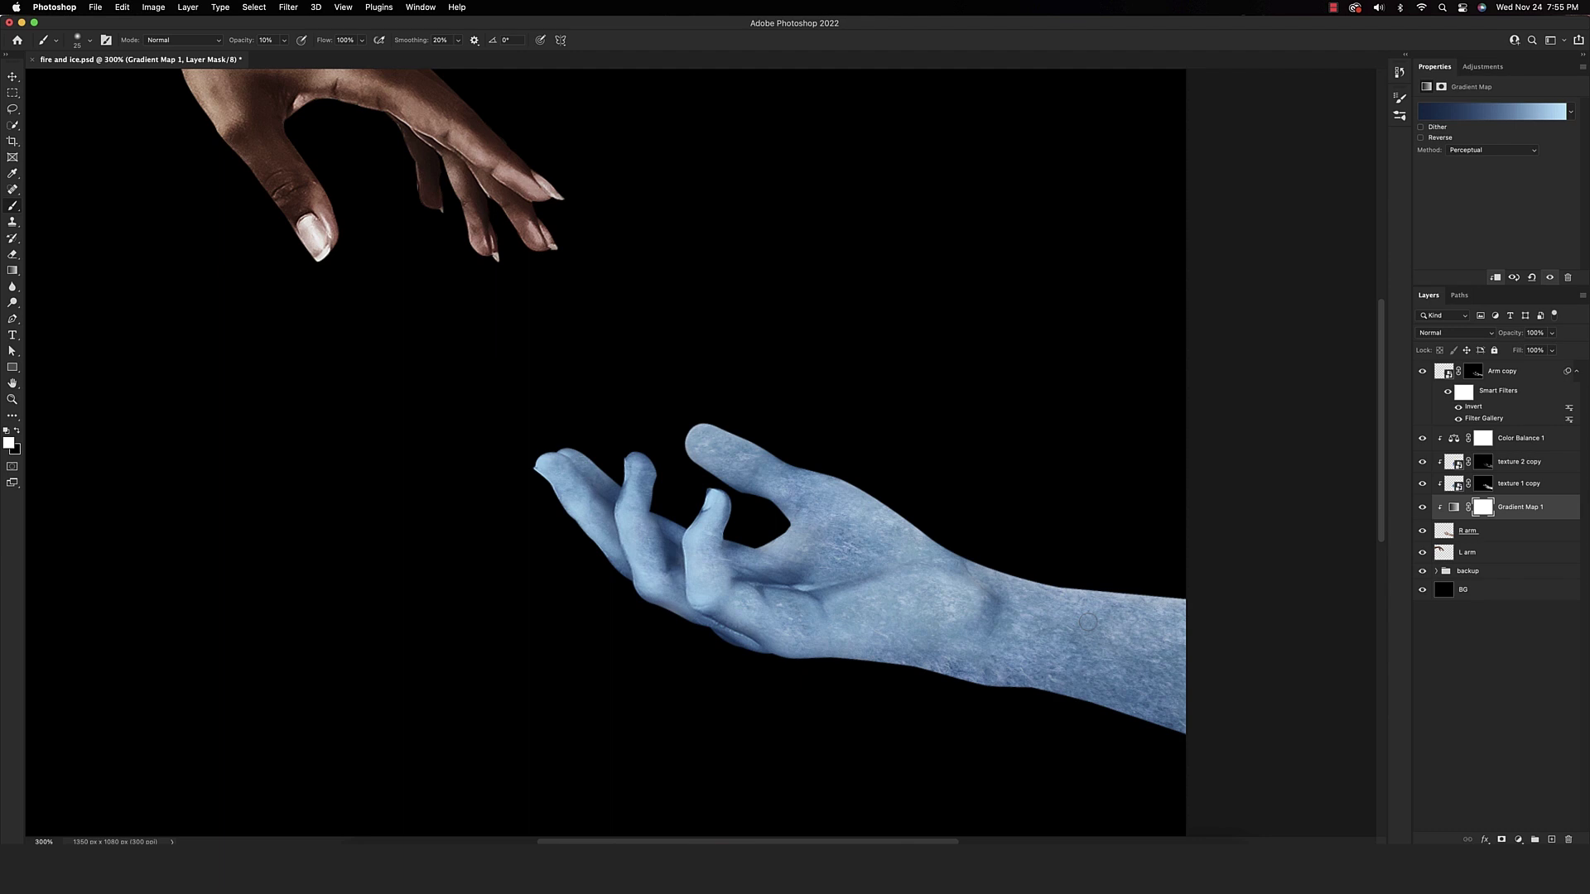
# Add a dark blue Solid Color fill above Color Balance, blended in Soft Light
pyautogui.click(1520, 438)
pyautogui.click(1518, 840)
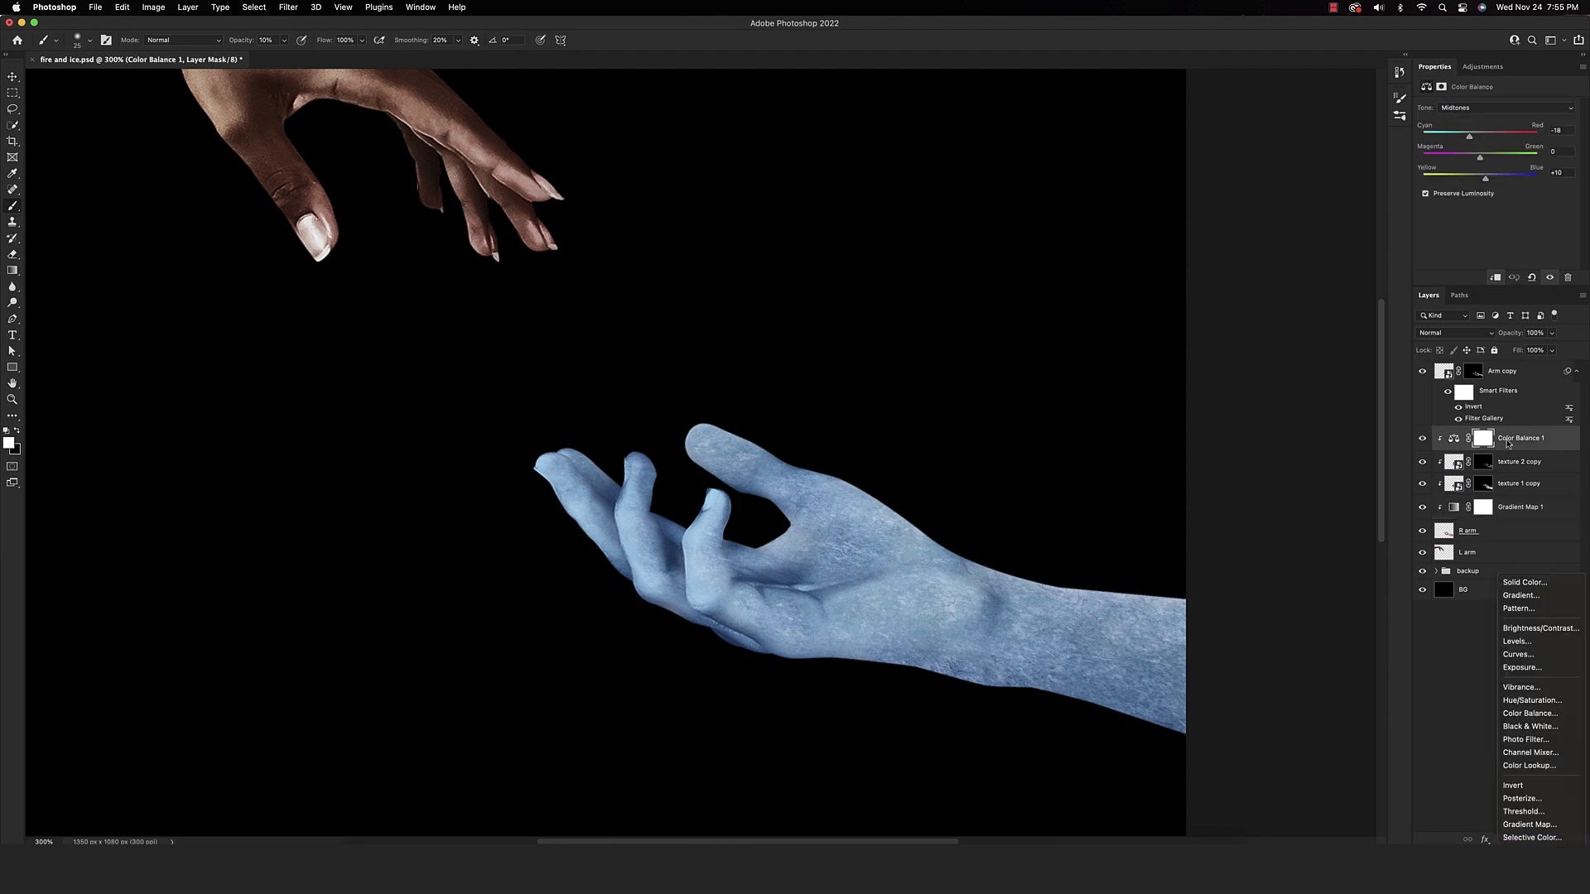
pyautogui.click(1522, 583)
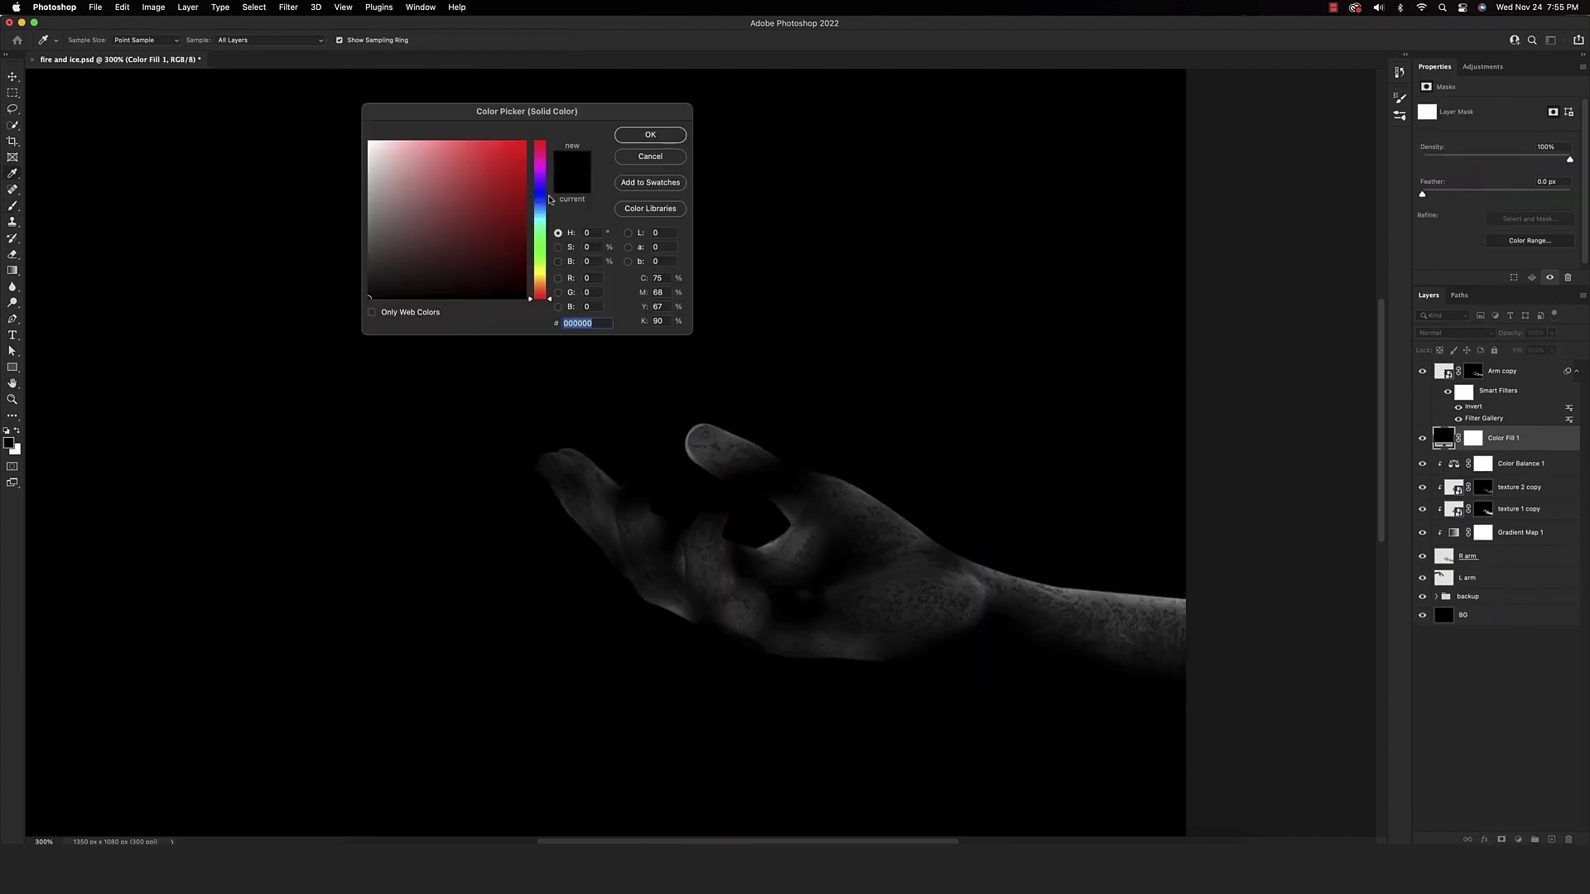
pyautogui.moveTo(497, 166); pyautogui.dragTo(510, 224)
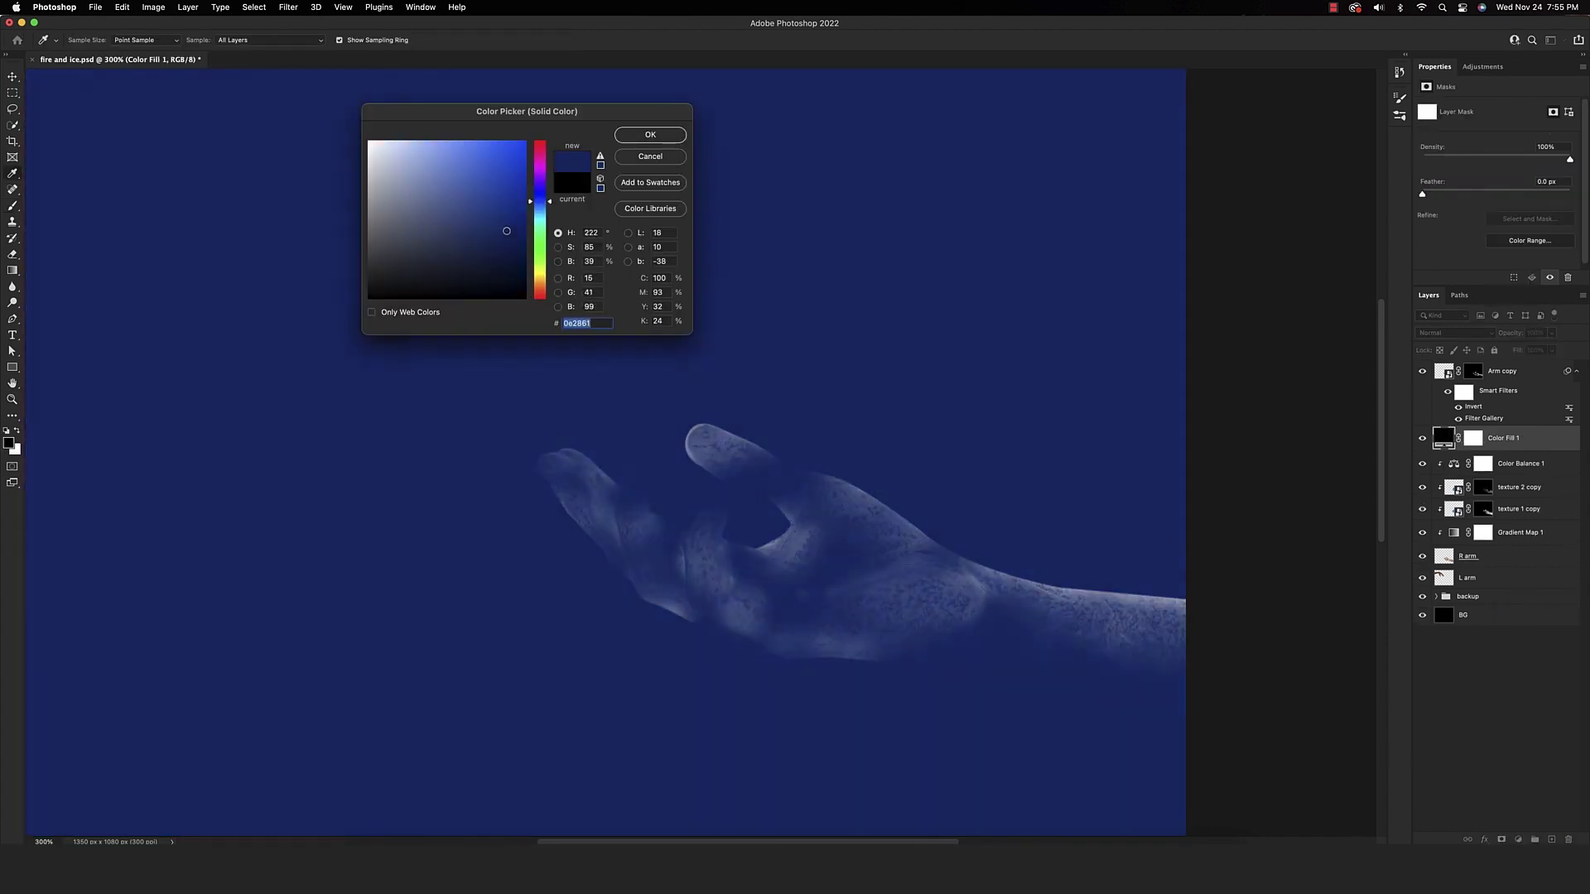
pyautogui.click(650, 134)
pyautogui.click(1455, 332)
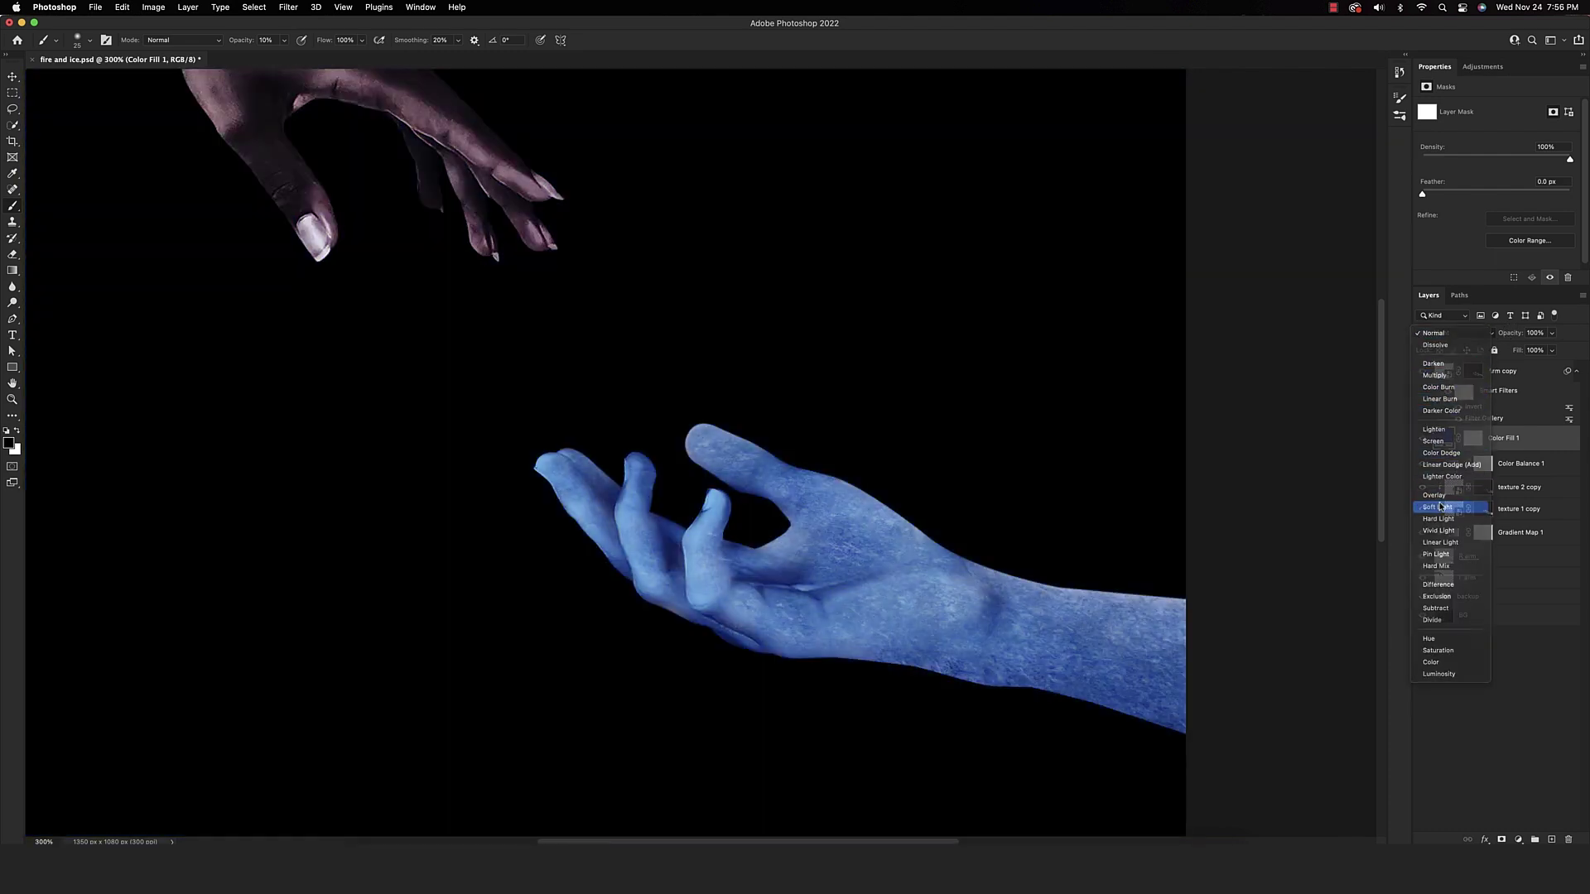
pyautogui.click(1437, 507)
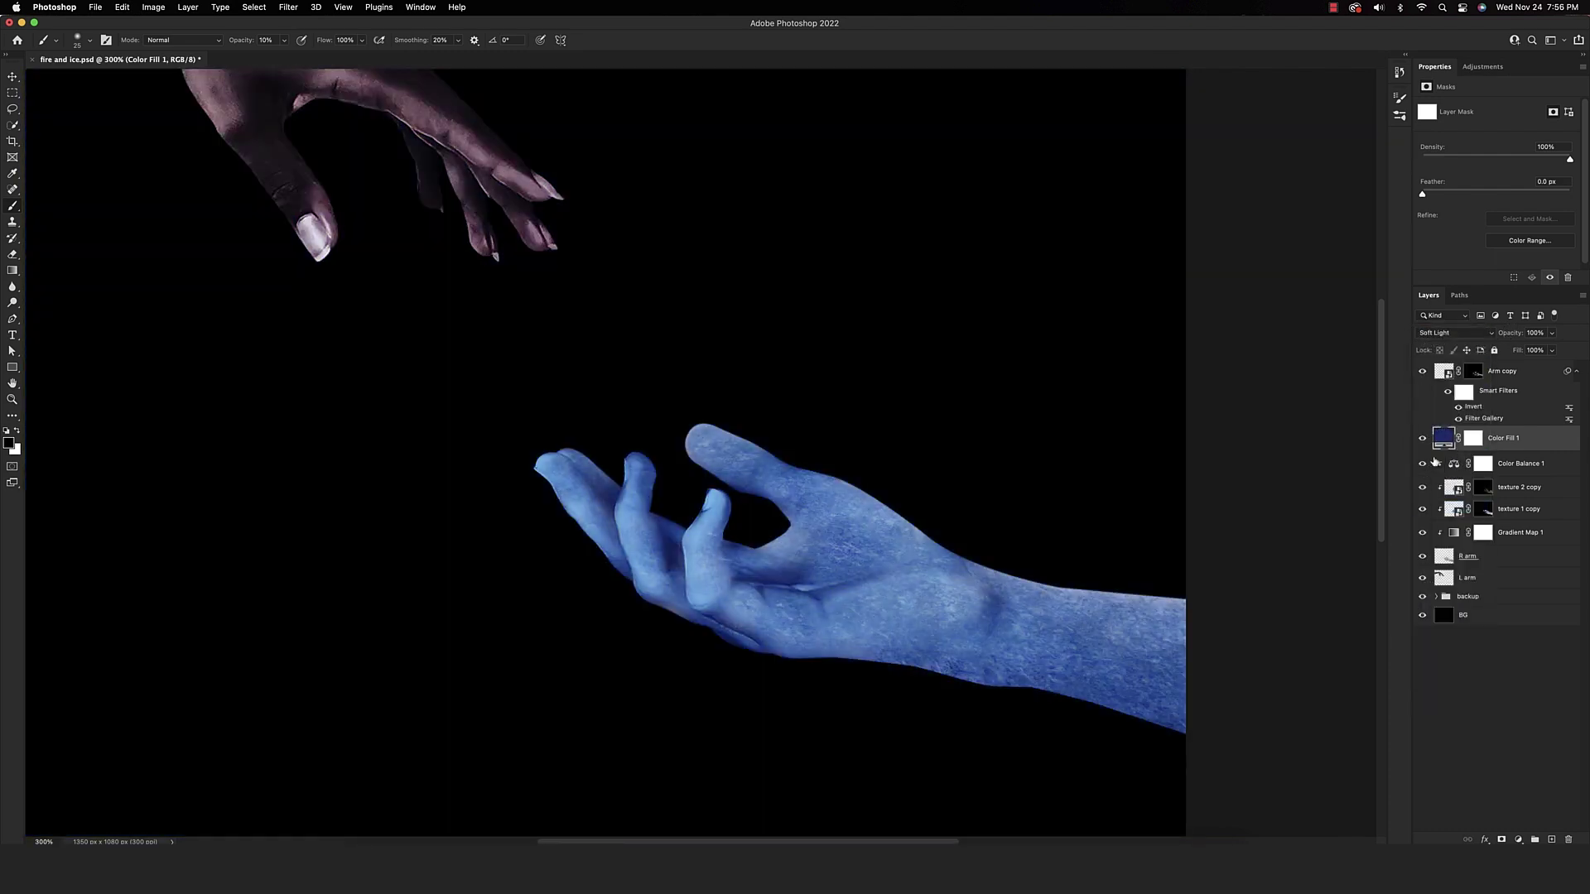
# Change the fill colour to a muted, greyer dark blue
pyautogui.doubleClick(1445, 438)
pyautogui.click(507, 198)
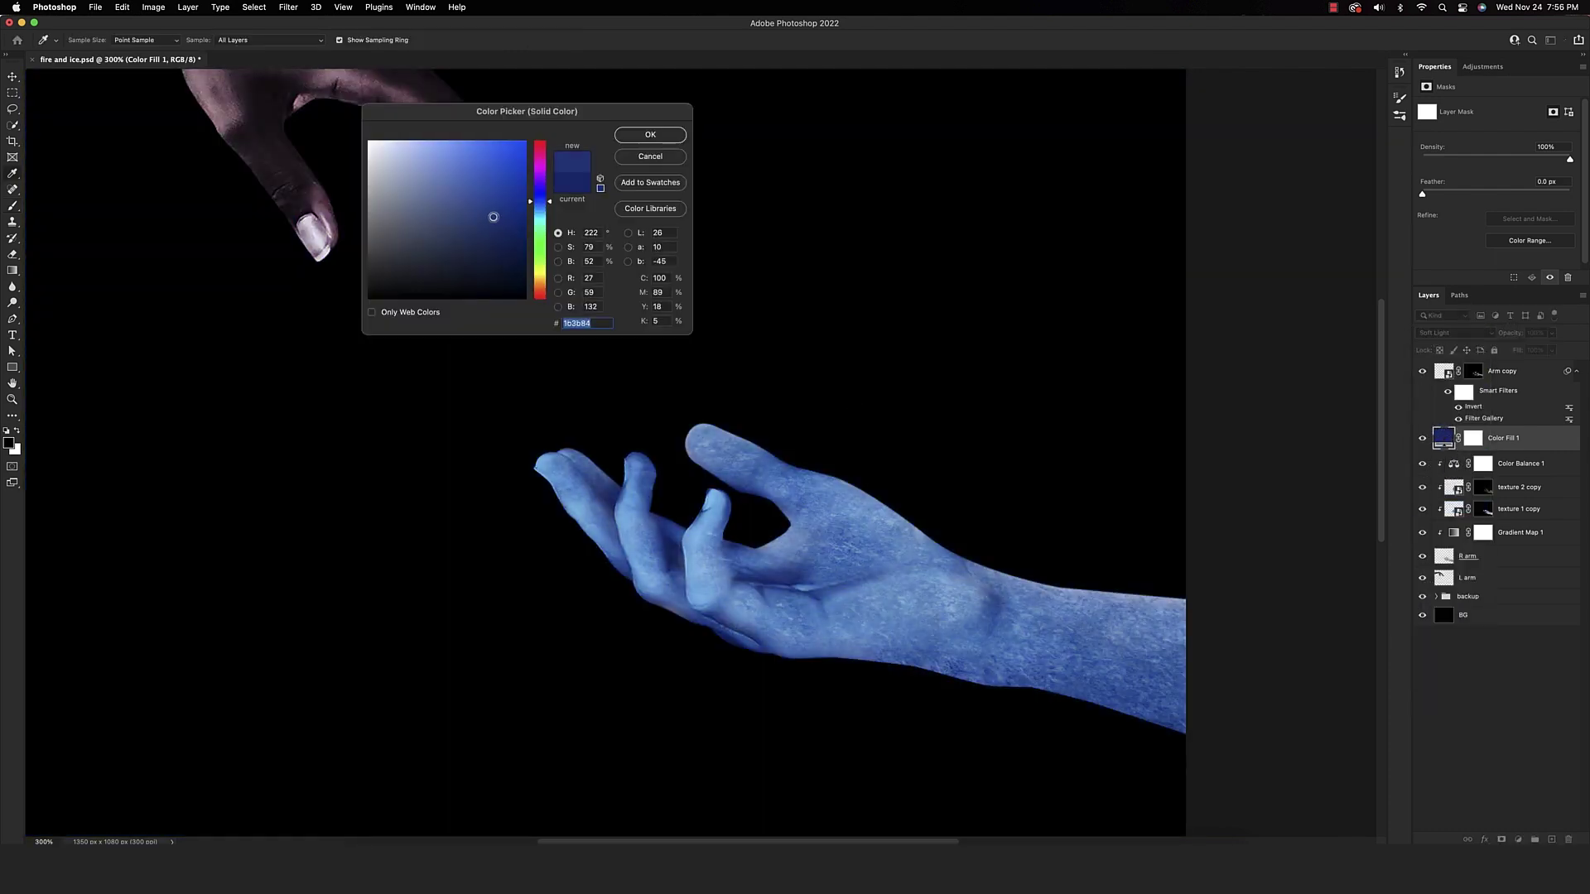
pyautogui.click(519, 230)
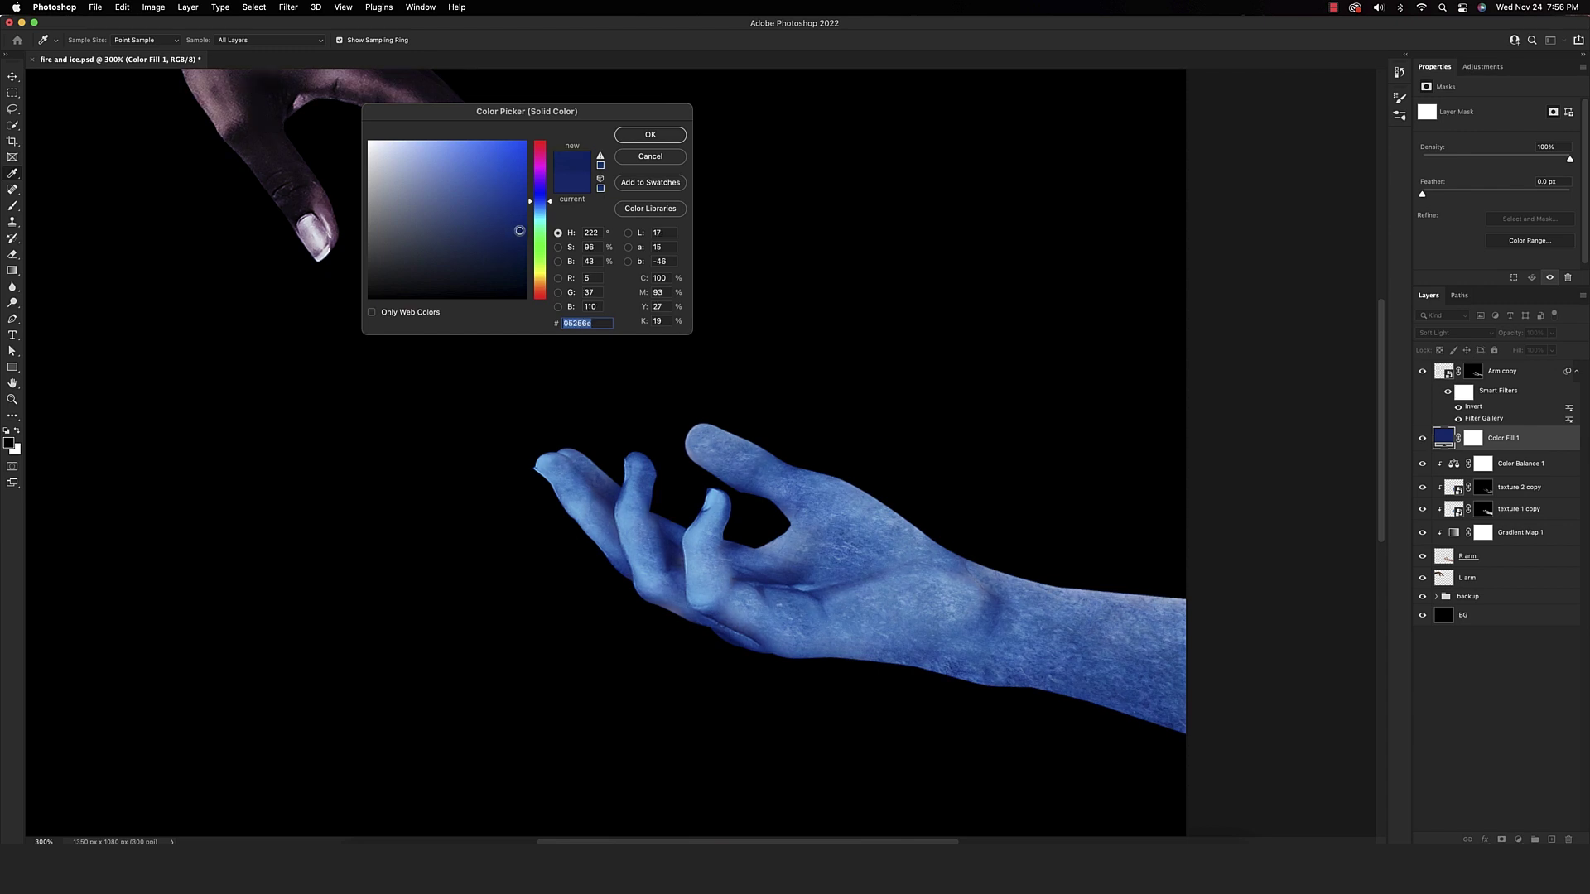
pyautogui.click(516, 213)
pyautogui.click(465, 217)
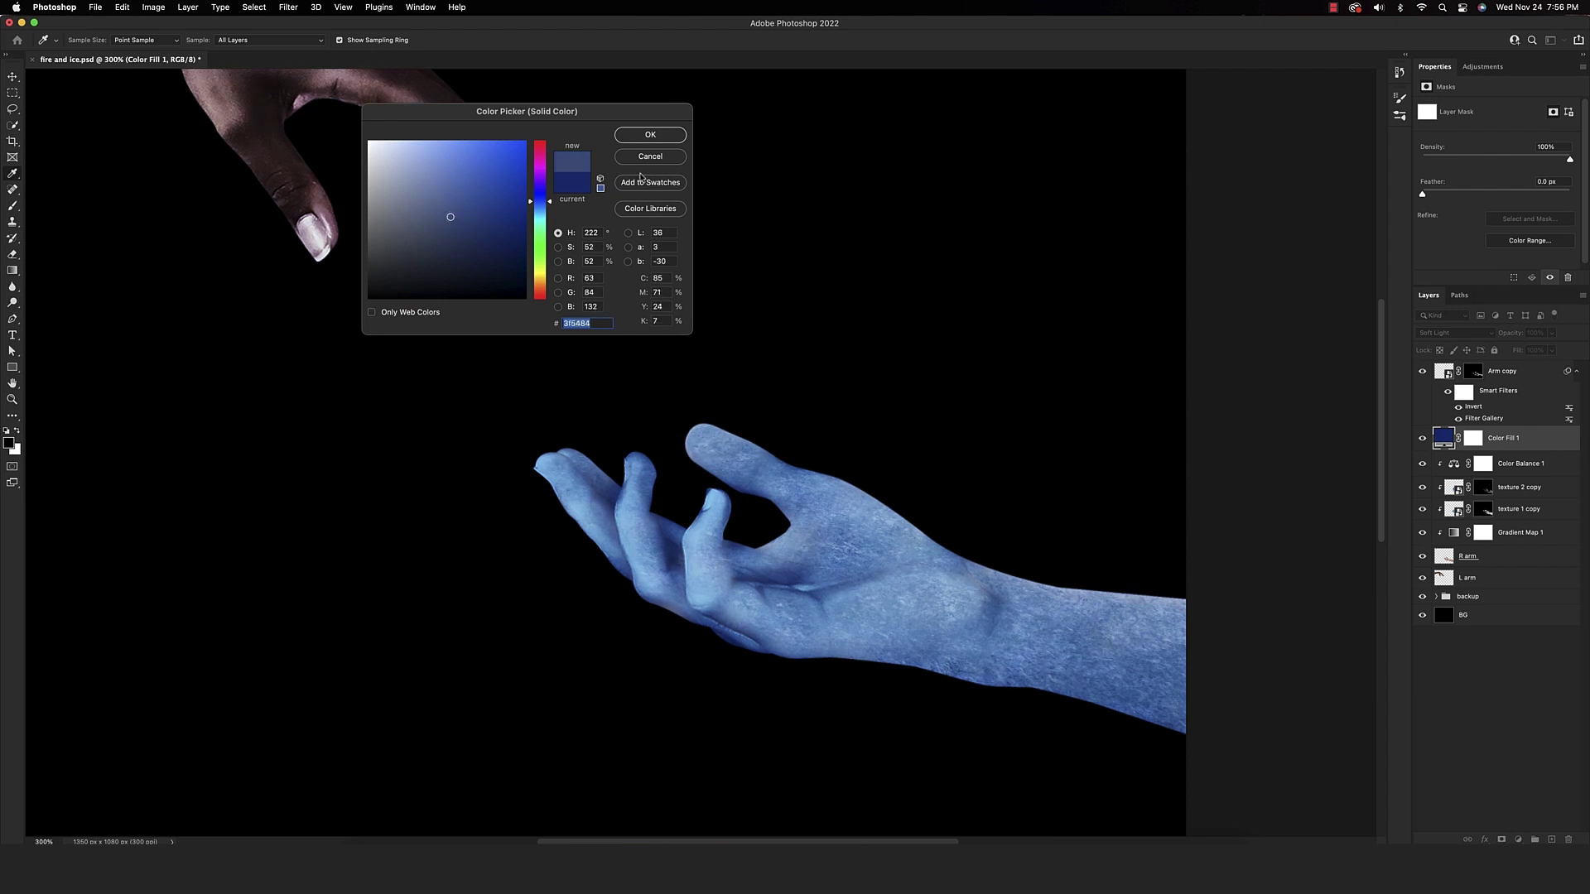
pyautogui.click(650, 135)
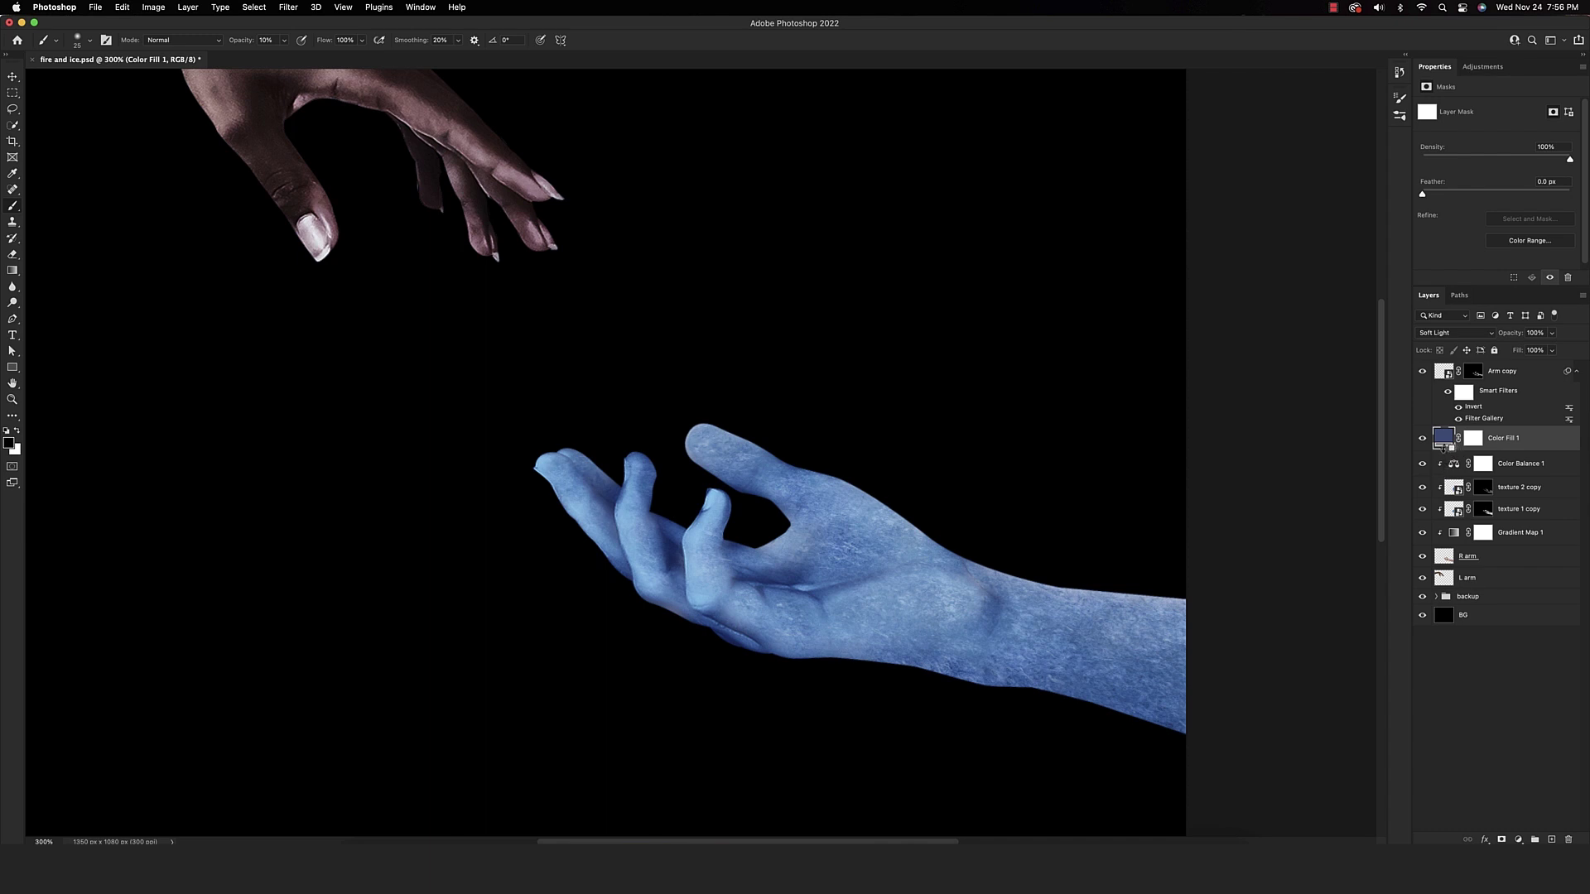
# Clip the blue fill to the hand and rename it Dark
pyautogui.keyDown('alt'); pyautogui.click(1444, 449); pyautogui.keyUp('alt')
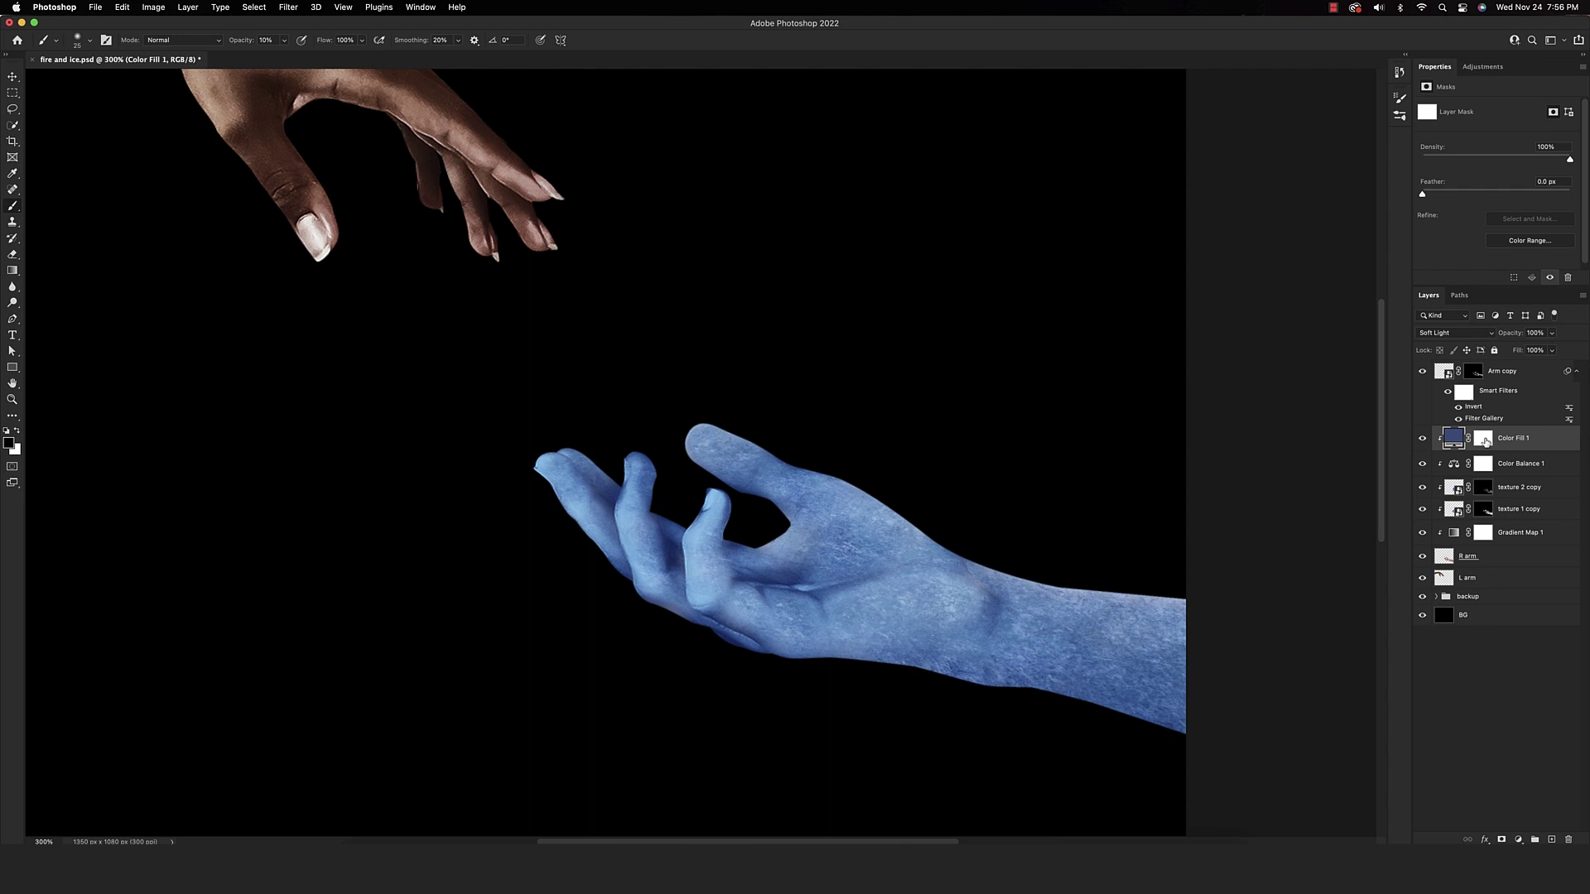
pyautogui.doubleClick(1507, 438)
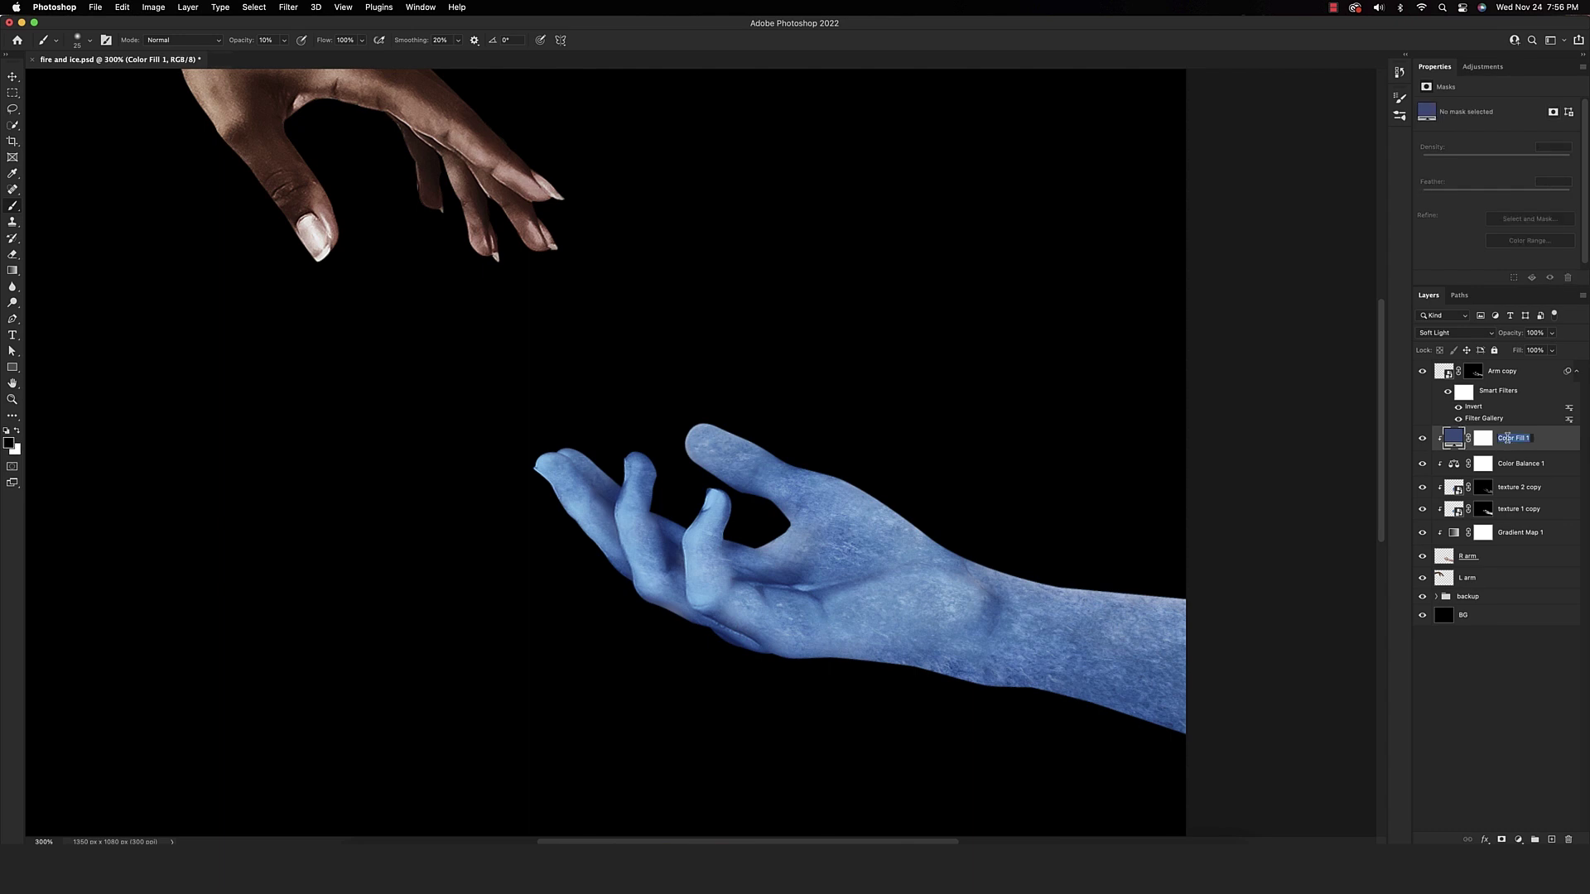
pyautogui.write('Dark')
pyautogui.press('Return')
# Hide Dark and add a cyan Soft Light fill clipped to the hand
pyautogui.click(1423, 439)
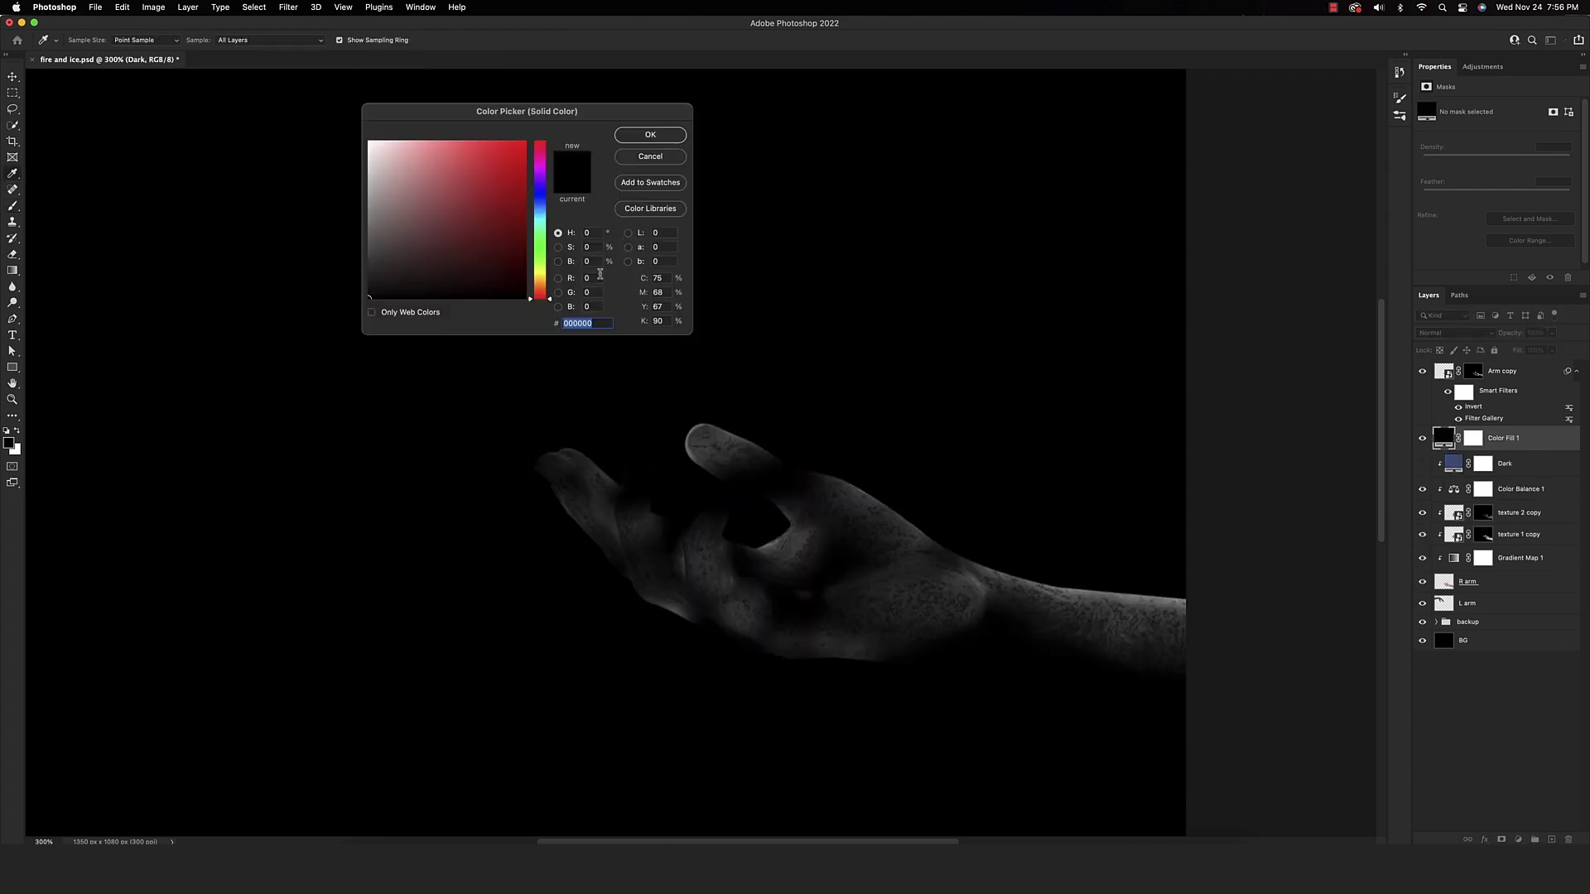
pyautogui.write('3e2ff')
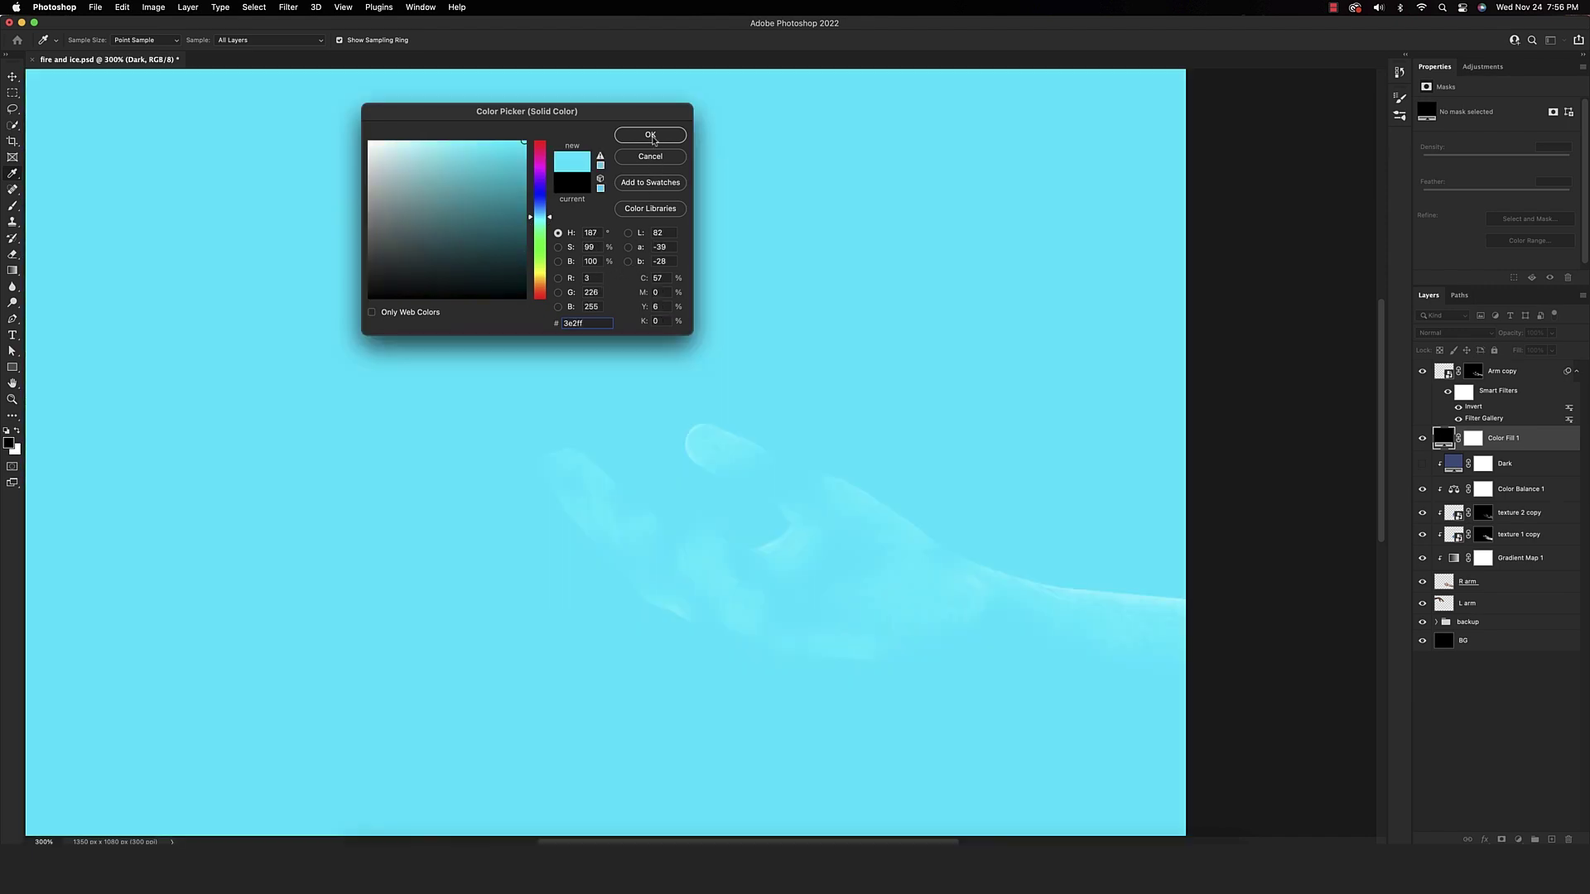
pyautogui.click(650, 135)
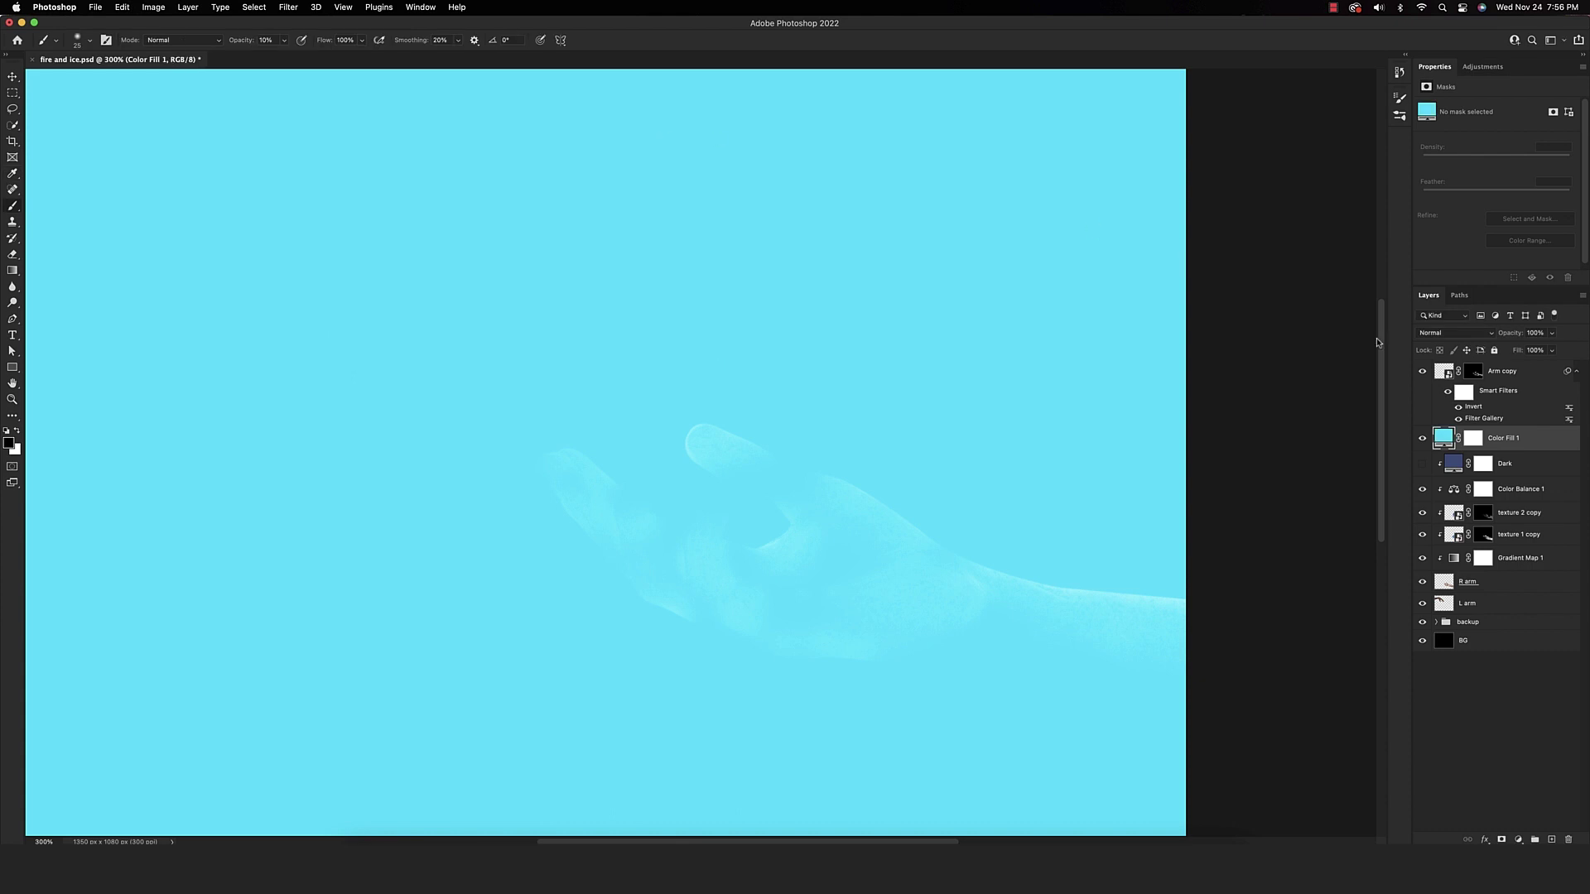
pyautogui.click(1443, 334)
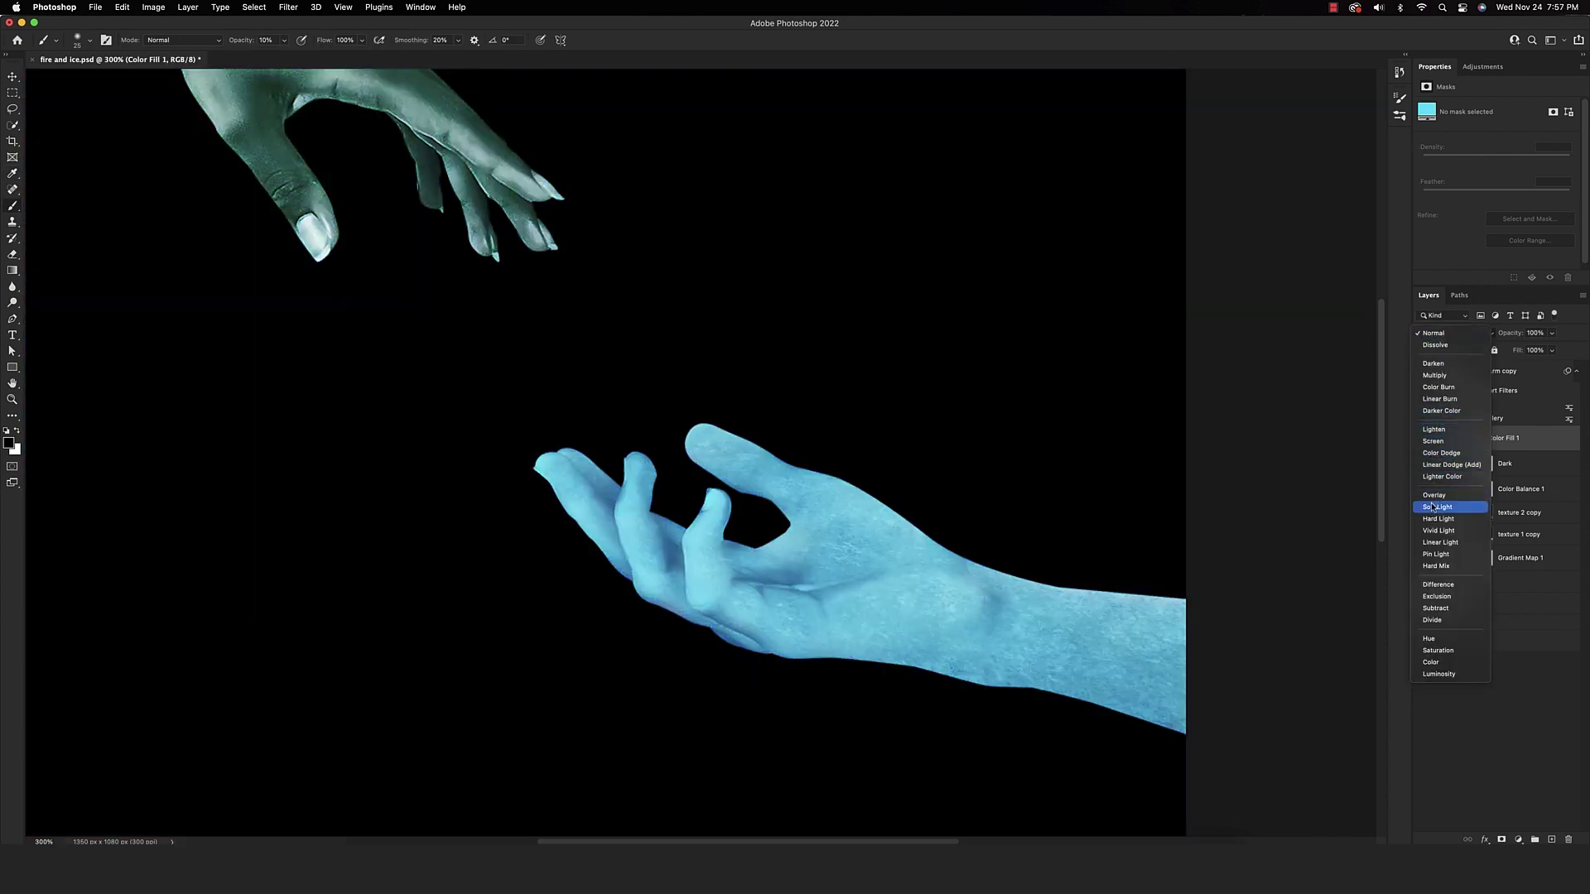
pyautogui.click(1431, 505)
pyautogui.keyDown('alt'); pyautogui.click(1445, 451); pyautogui.keyUp('alt')
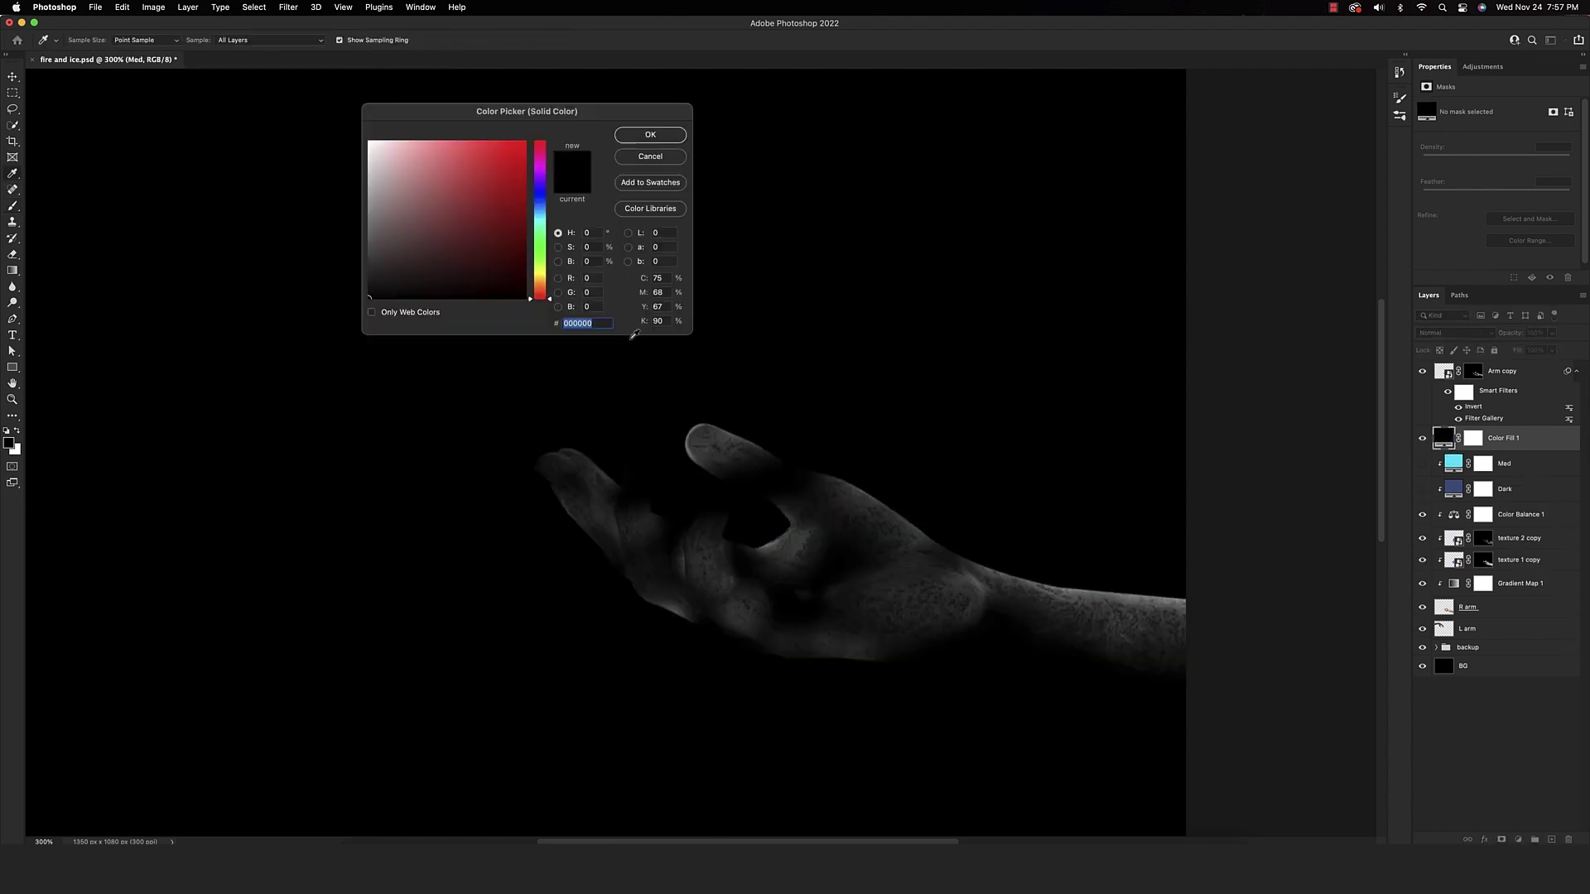
# Add a #d8faff pale icy fill in Soft Light, clip it to the hand and name it Light
pyautogui.write('d8f')
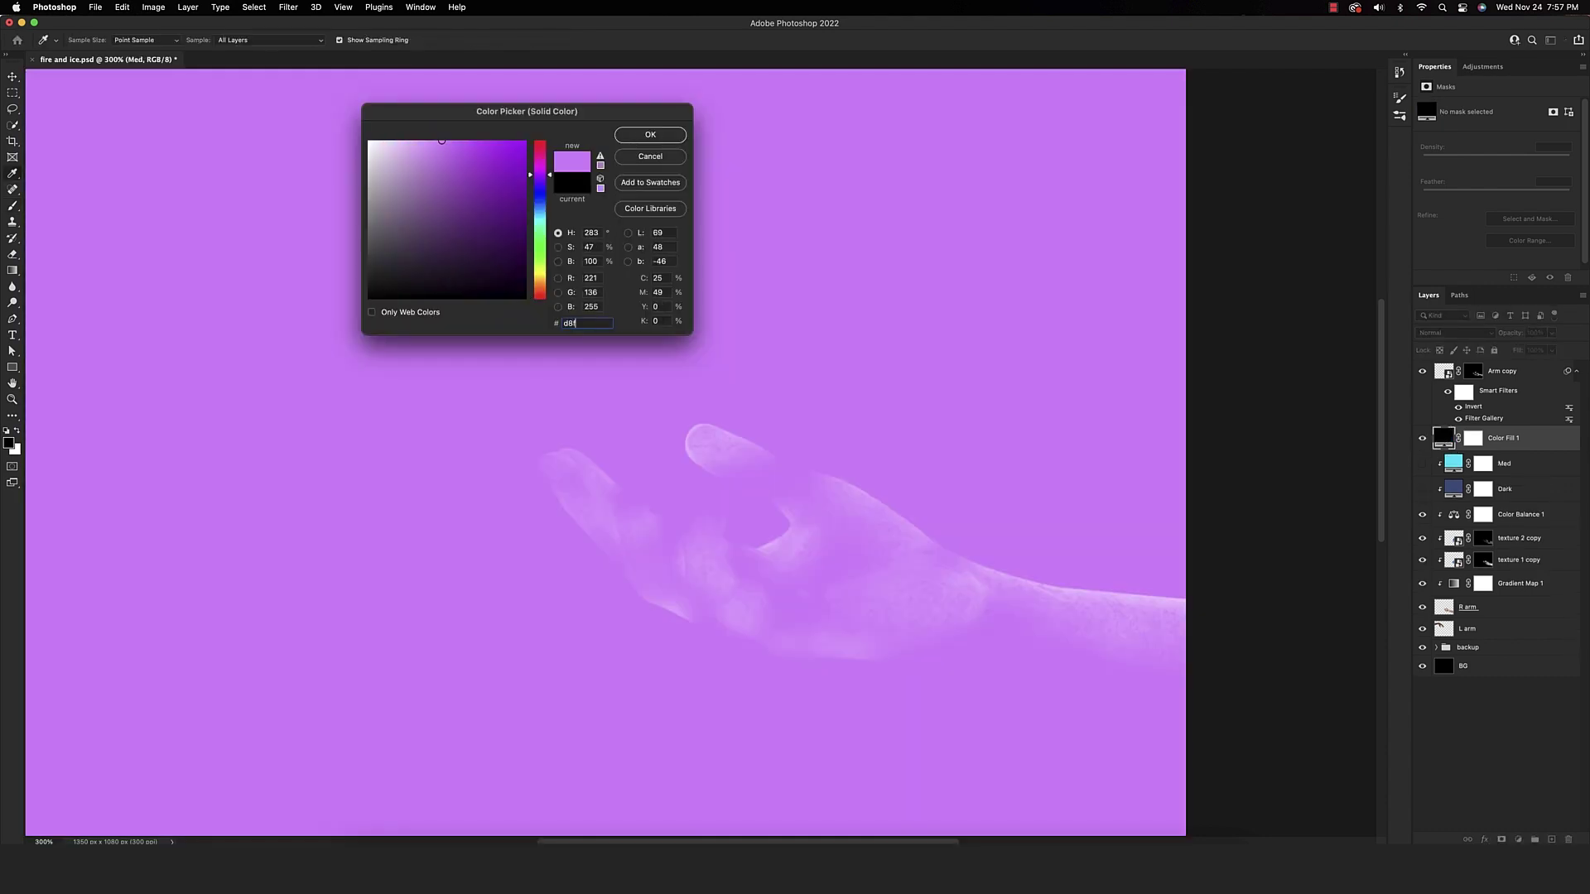
pyautogui.write('aff')
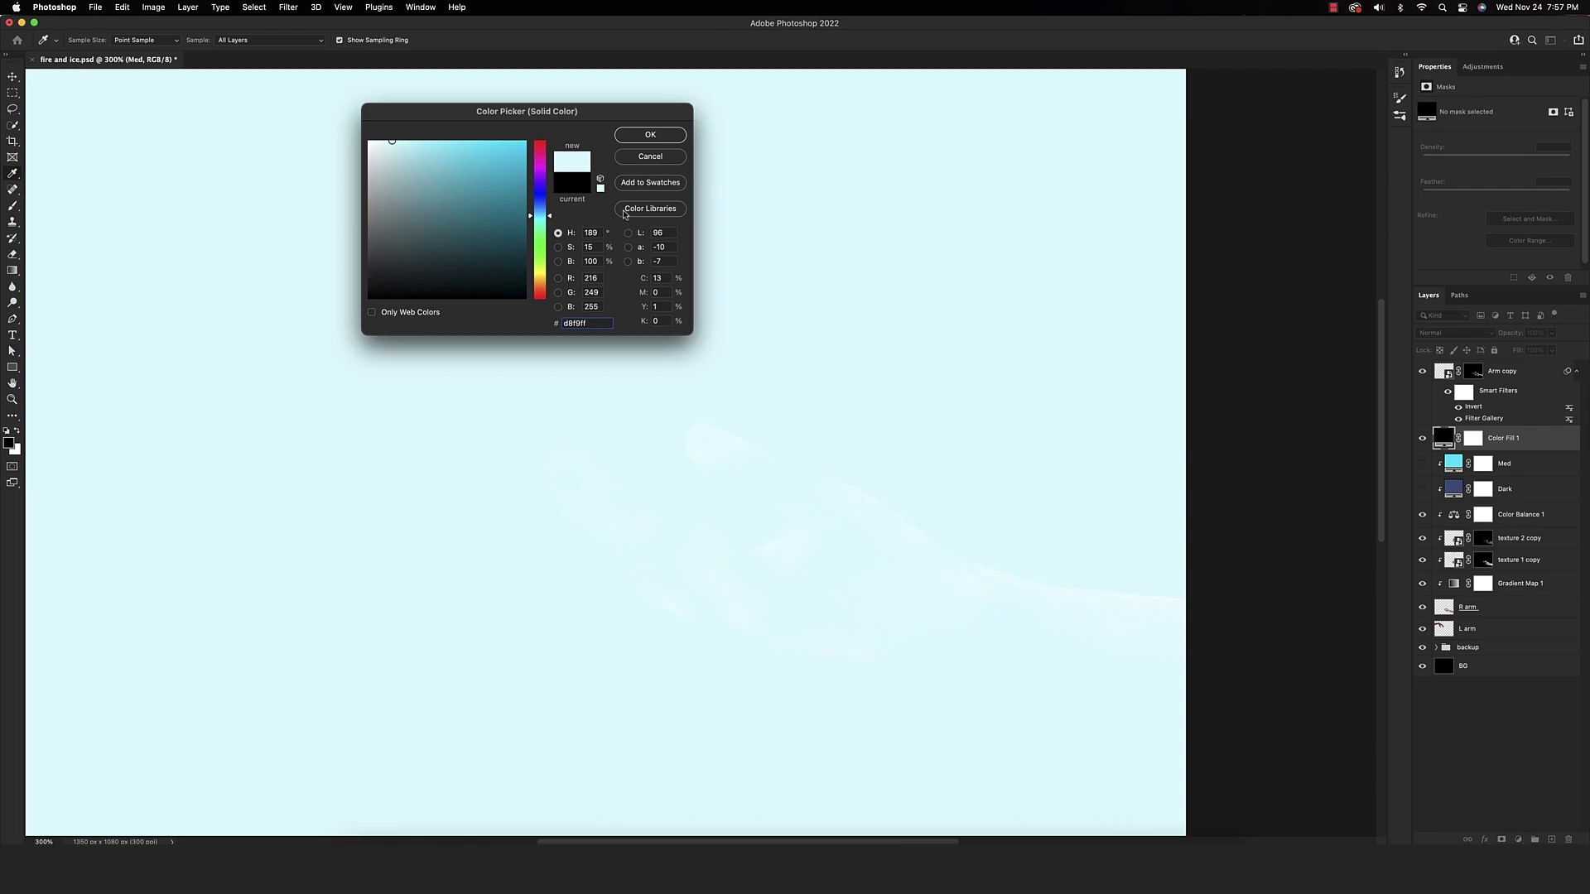
pyautogui.click(655, 137)
pyautogui.click(1455, 333)
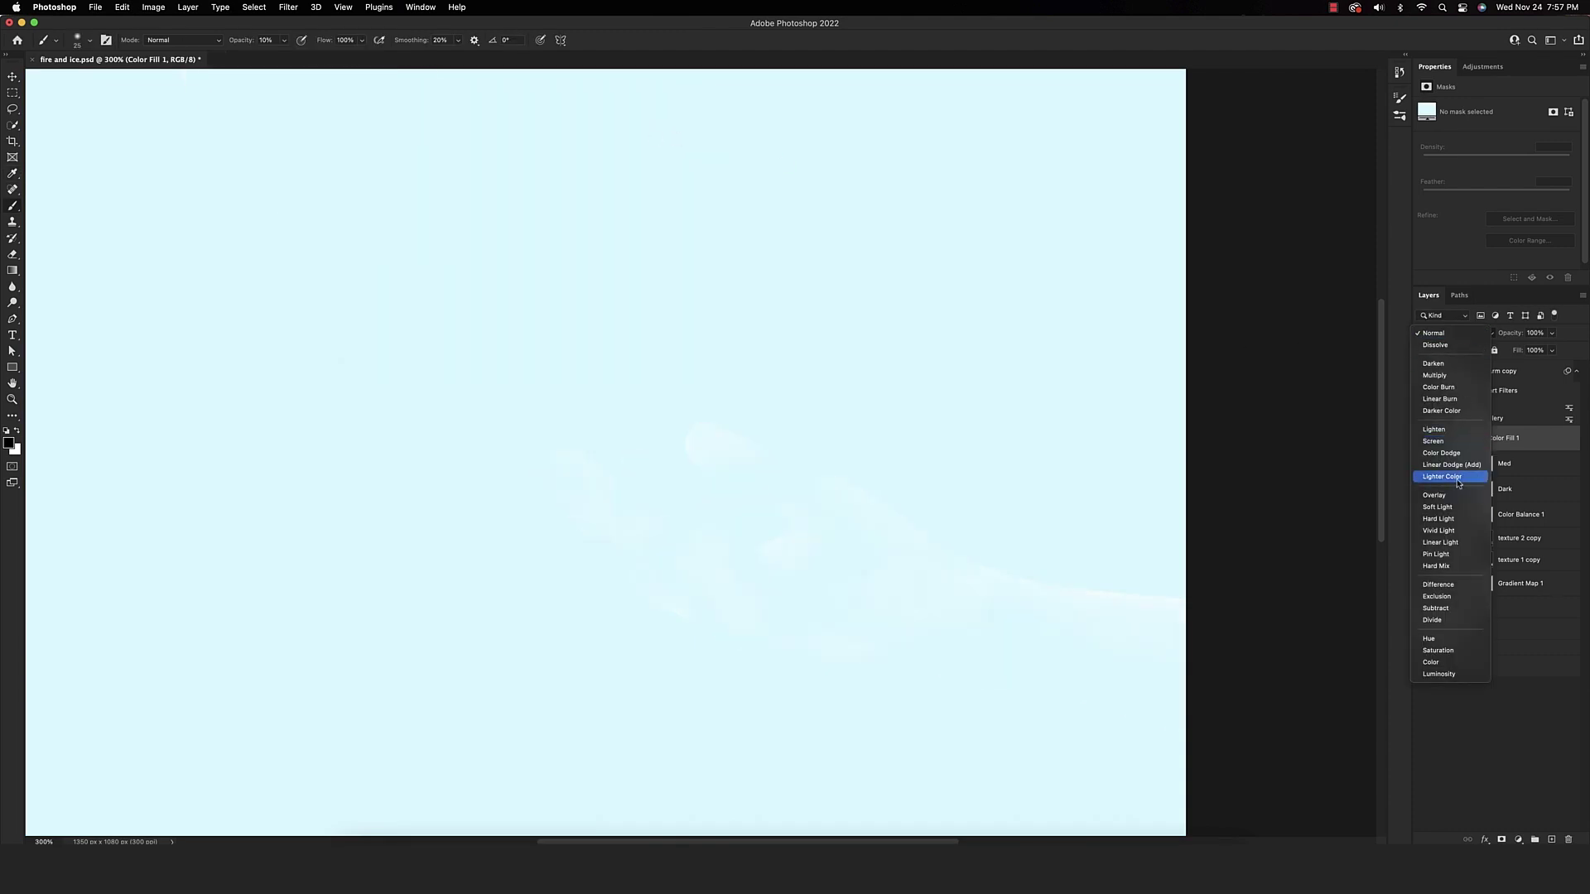
pyautogui.click(1445, 505)
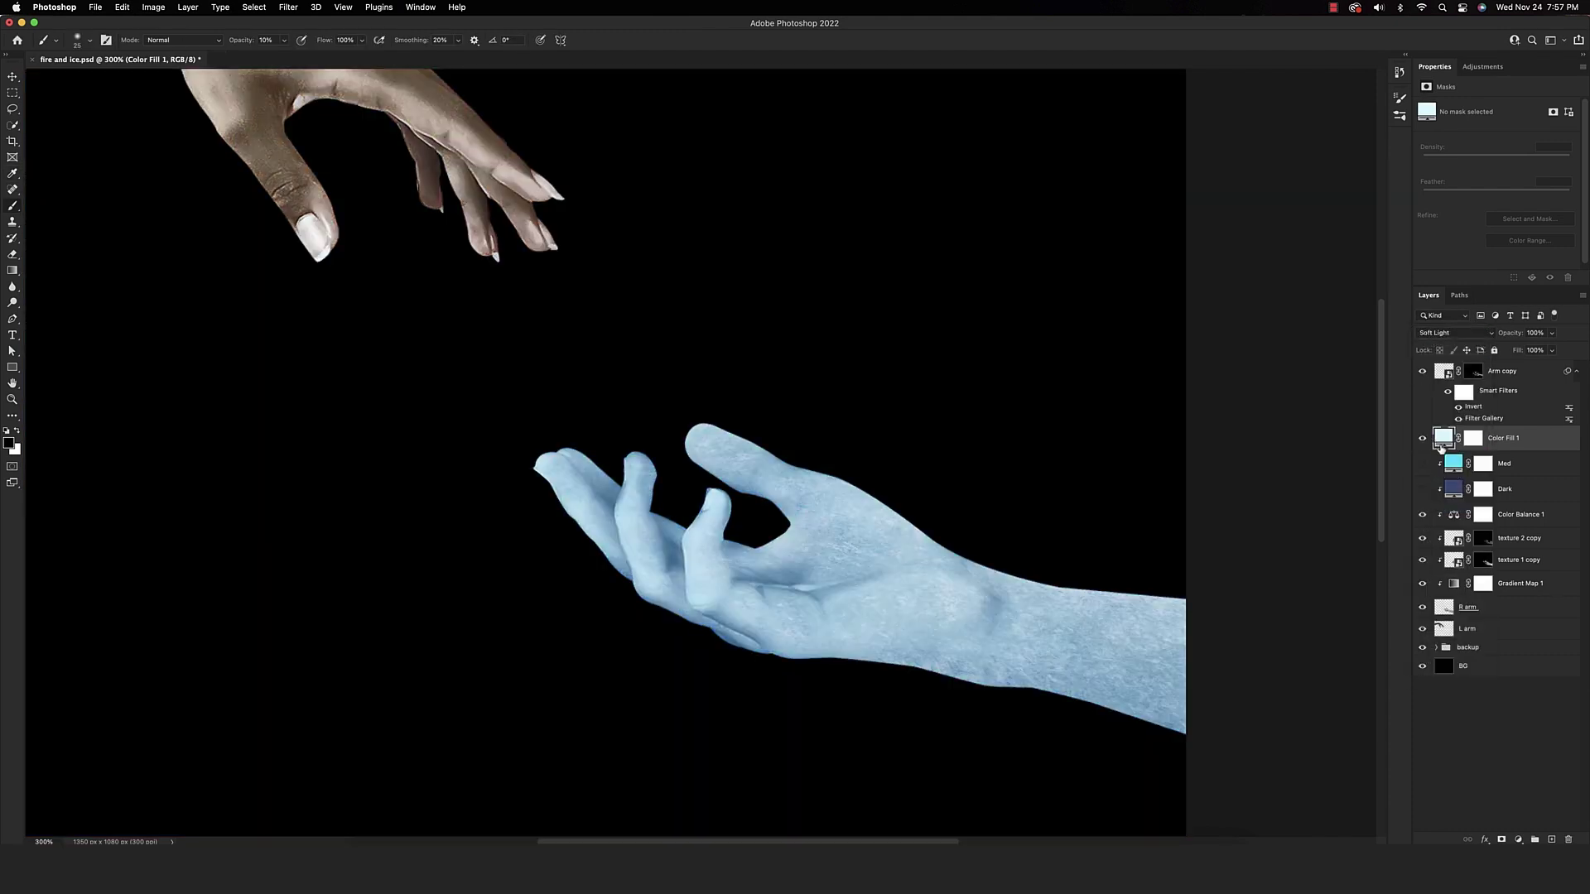
pyautogui.keyDown('alt'); pyautogui.click(1447, 451); pyautogui.keyUp('alt')
pyautogui.doubleClick(1512, 439)
pyautogui.write('L')
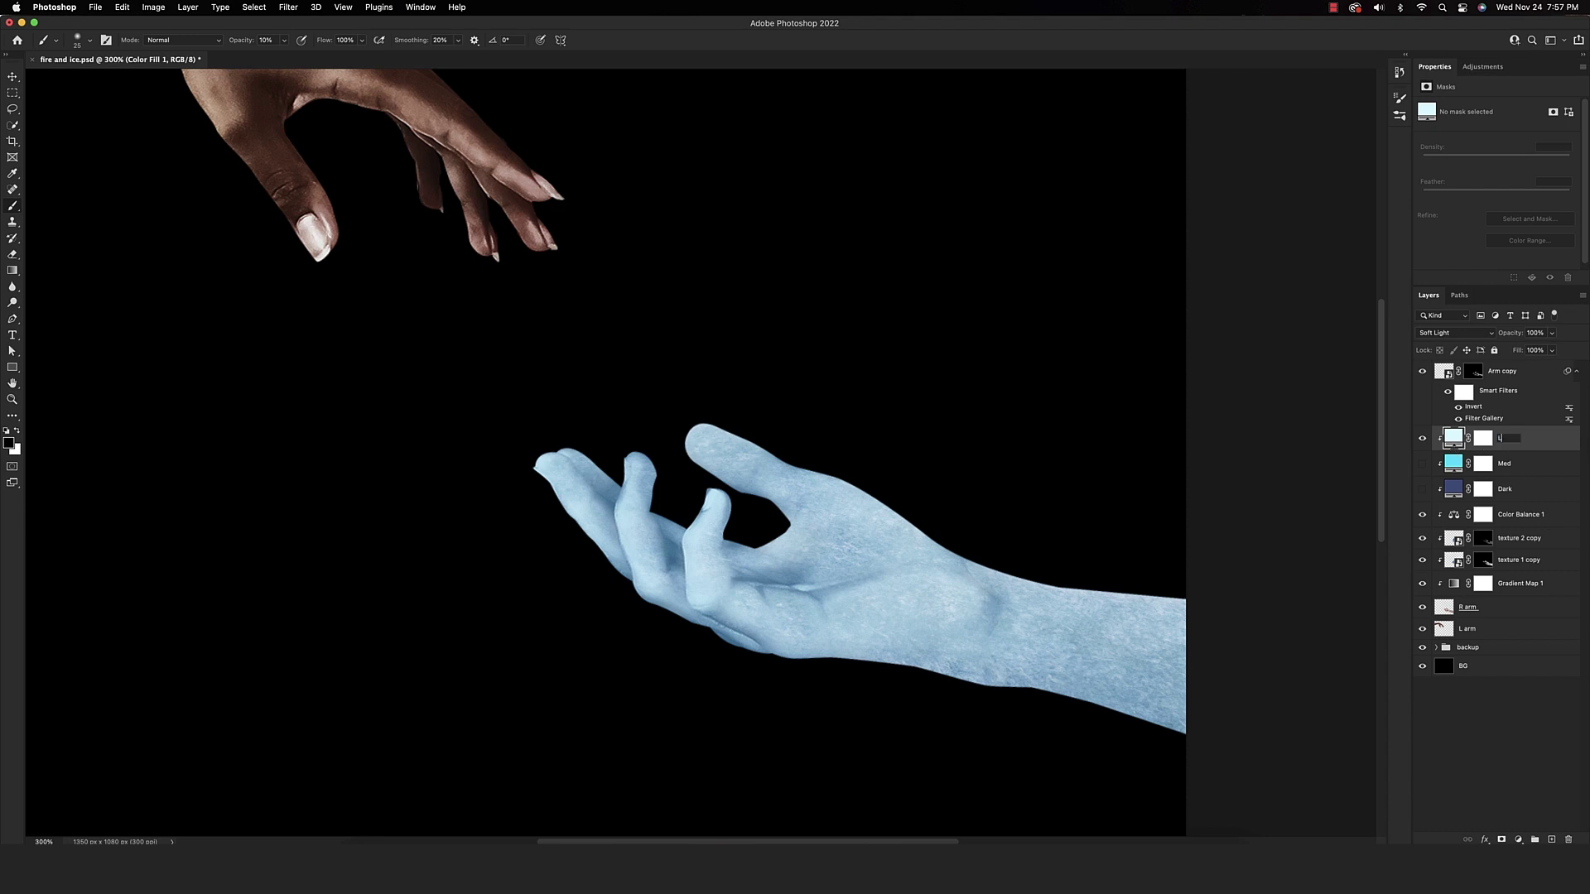
pyautogui.write('ight')
pyautogui.press('Return')
# Show the Med and Dark fills and invert the Dark, Med and Light masks to black
pyautogui.click(1422, 464)
pyautogui.click(1423, 490)
pyautogui.click(1480, 499)
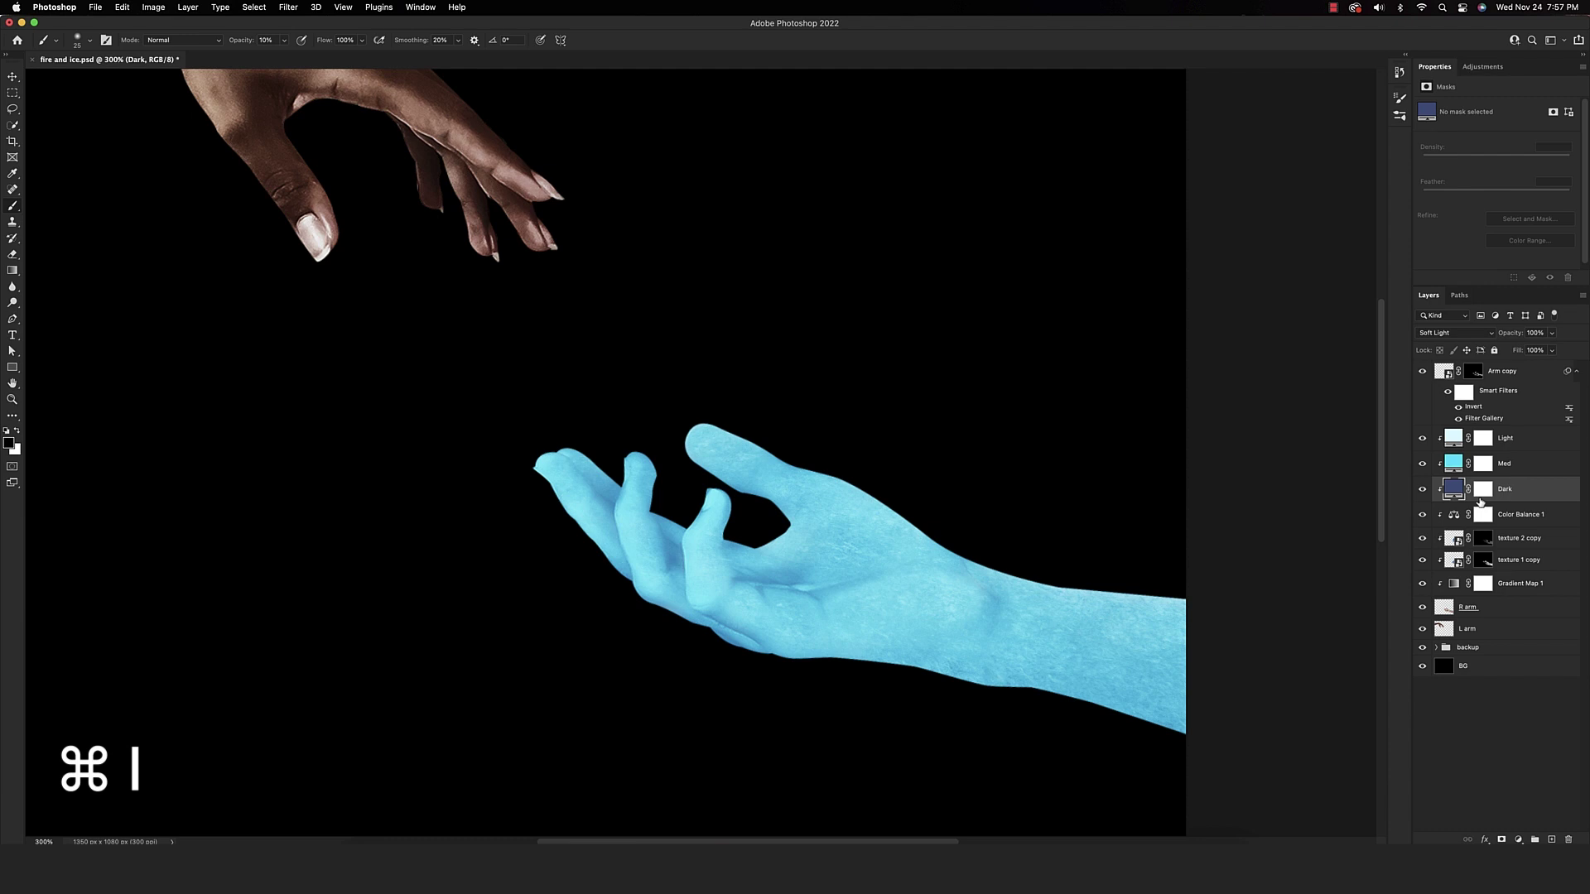
pyautogui.click(1482, 495)
pyautogui.press('super+i')
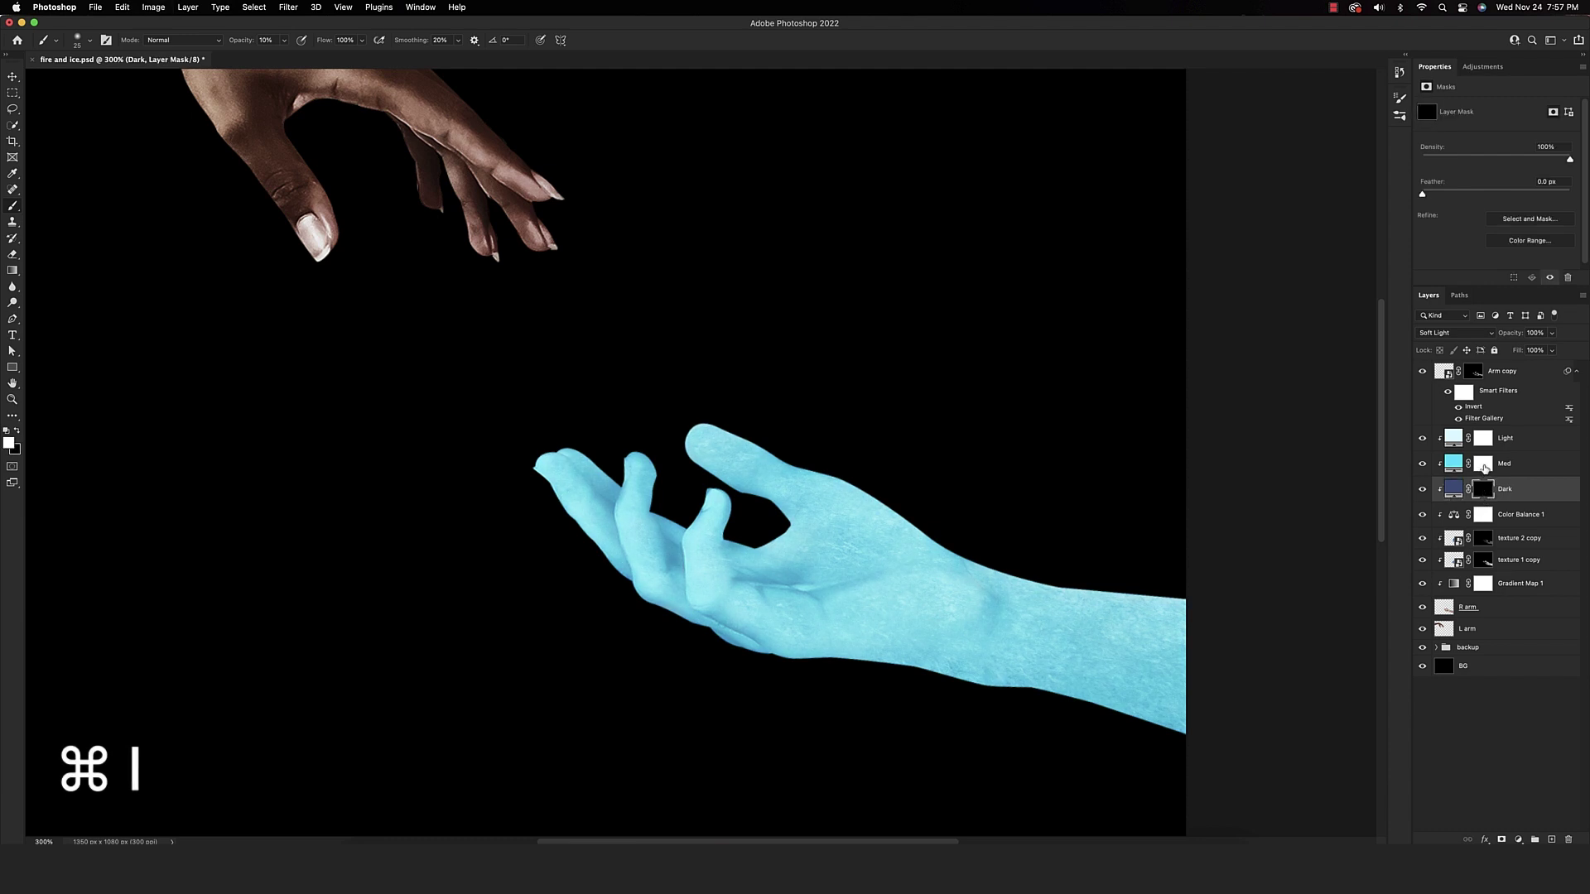
pyautogui.click(1483, 467)
pyautogui.press('super+i')
pyautogui.click(1483, 440)
pyautogui.press('super+i')
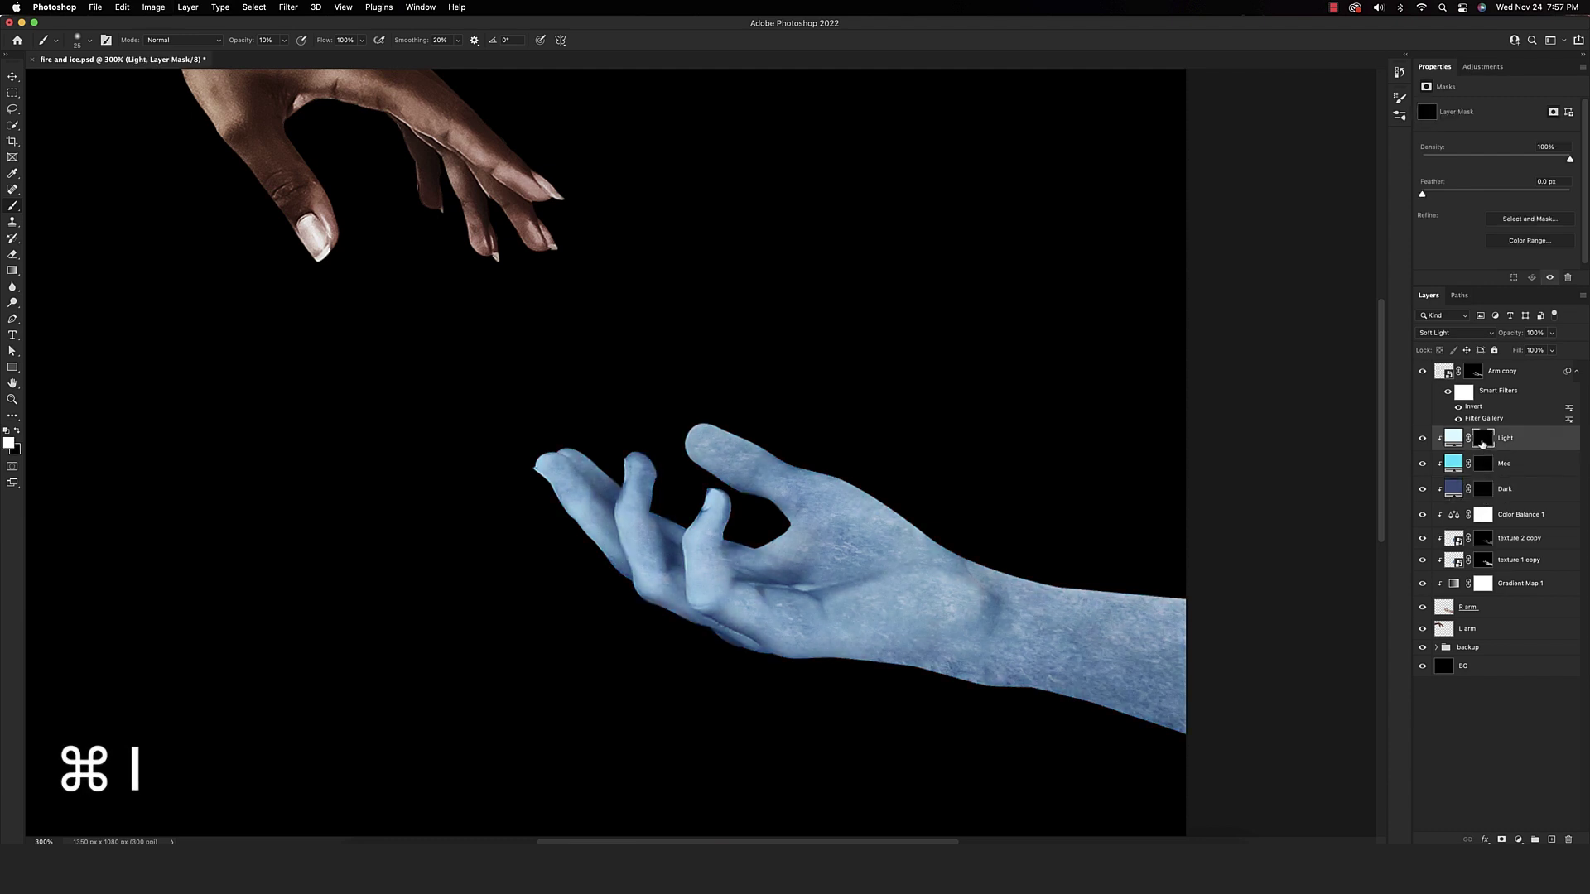
# Paint the dark navy tint back along the arm's lower edge and into the palm crease
pyautogui.click(1482, 497)
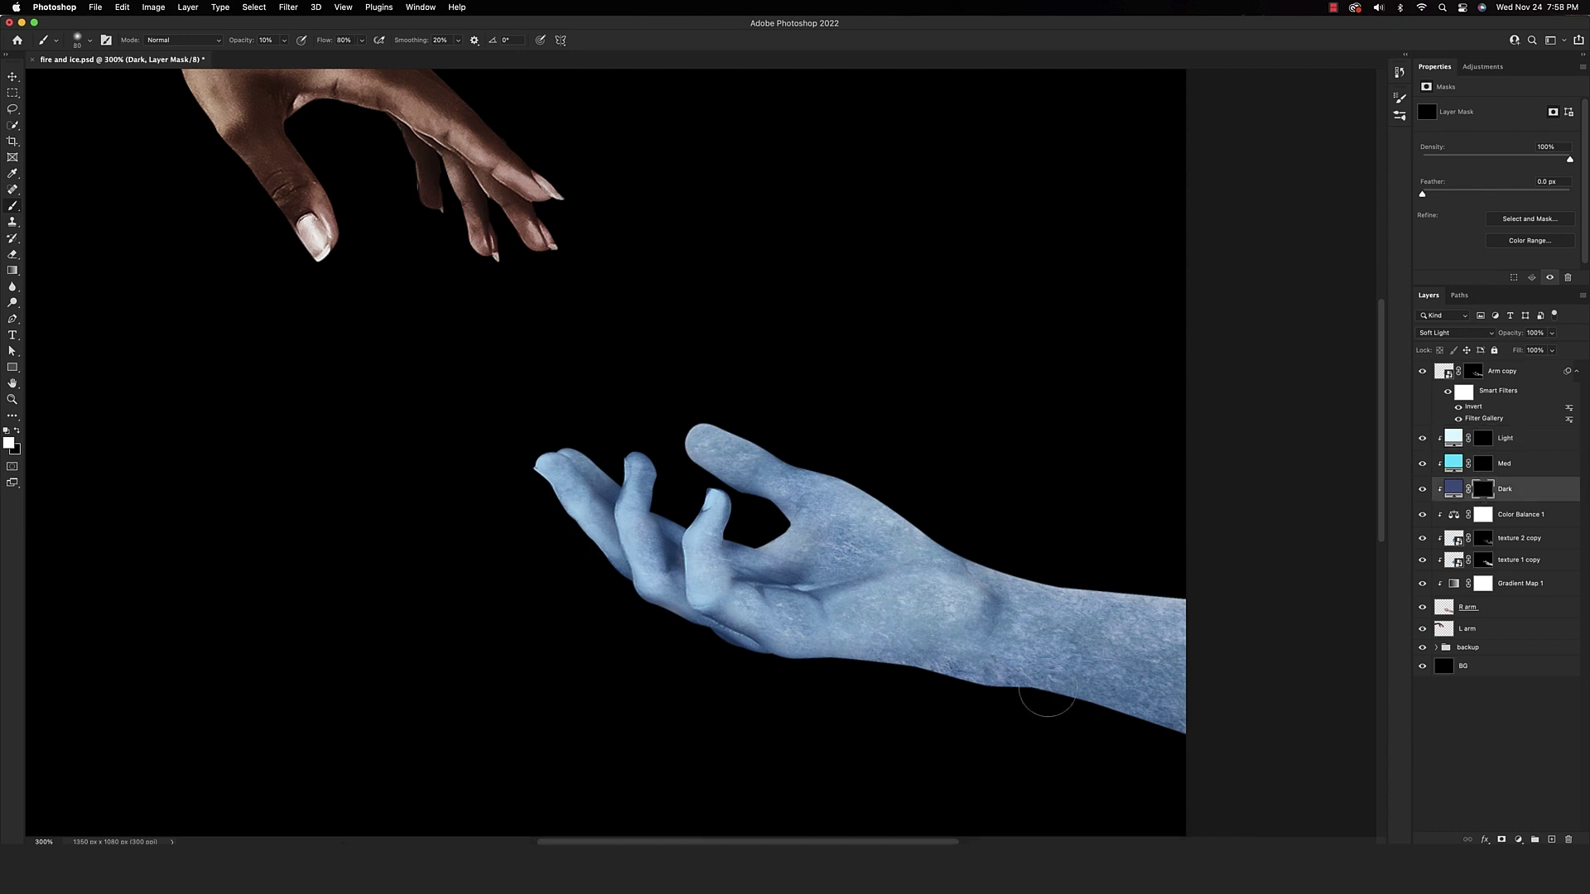
pyautogui.moveTo(1047, 714)
pyautogui.mouseDown()
pyautogui.moveTo(1166, 735)
pyautogui.moveTo(1036, 712)
pyautogui.moveTo(1159, 710)
pyautogui.mouseUp()
pyautogui.press('super+equal')
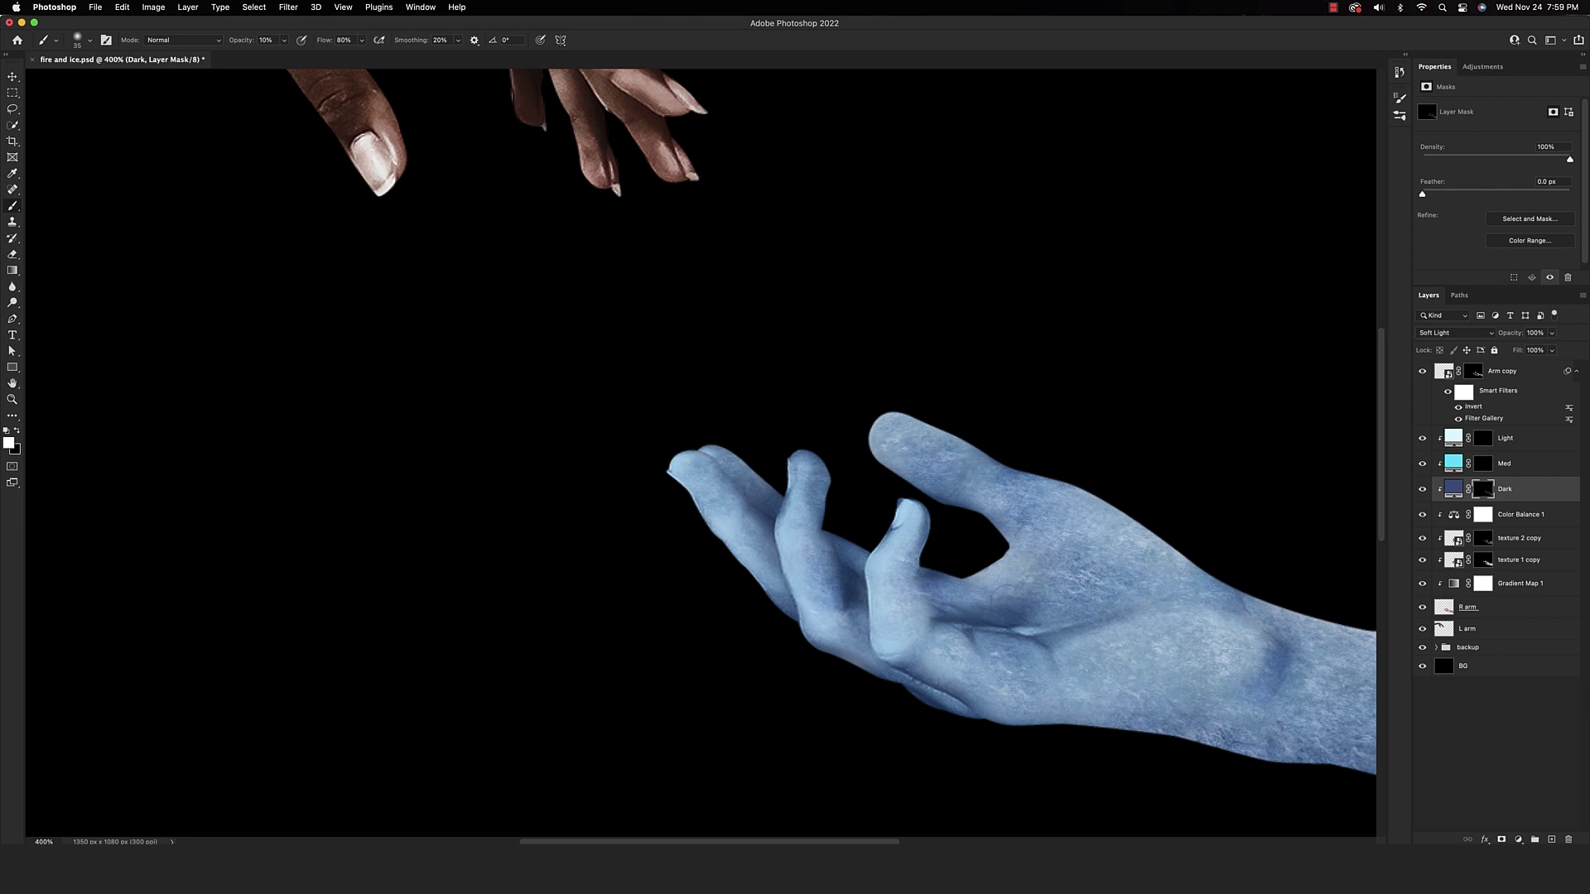
pyautogui.moveTo(1079, 650)
pyautogui.mouseDown()
pyautogui.moveTo(1126, 642)
pyautogui.moveTo(1075, 649)
pyautogui.mouseUp()
pyautogui.hscroll(5, 1326, 514)
pyautogui.hscroll(1, 1326, 514)
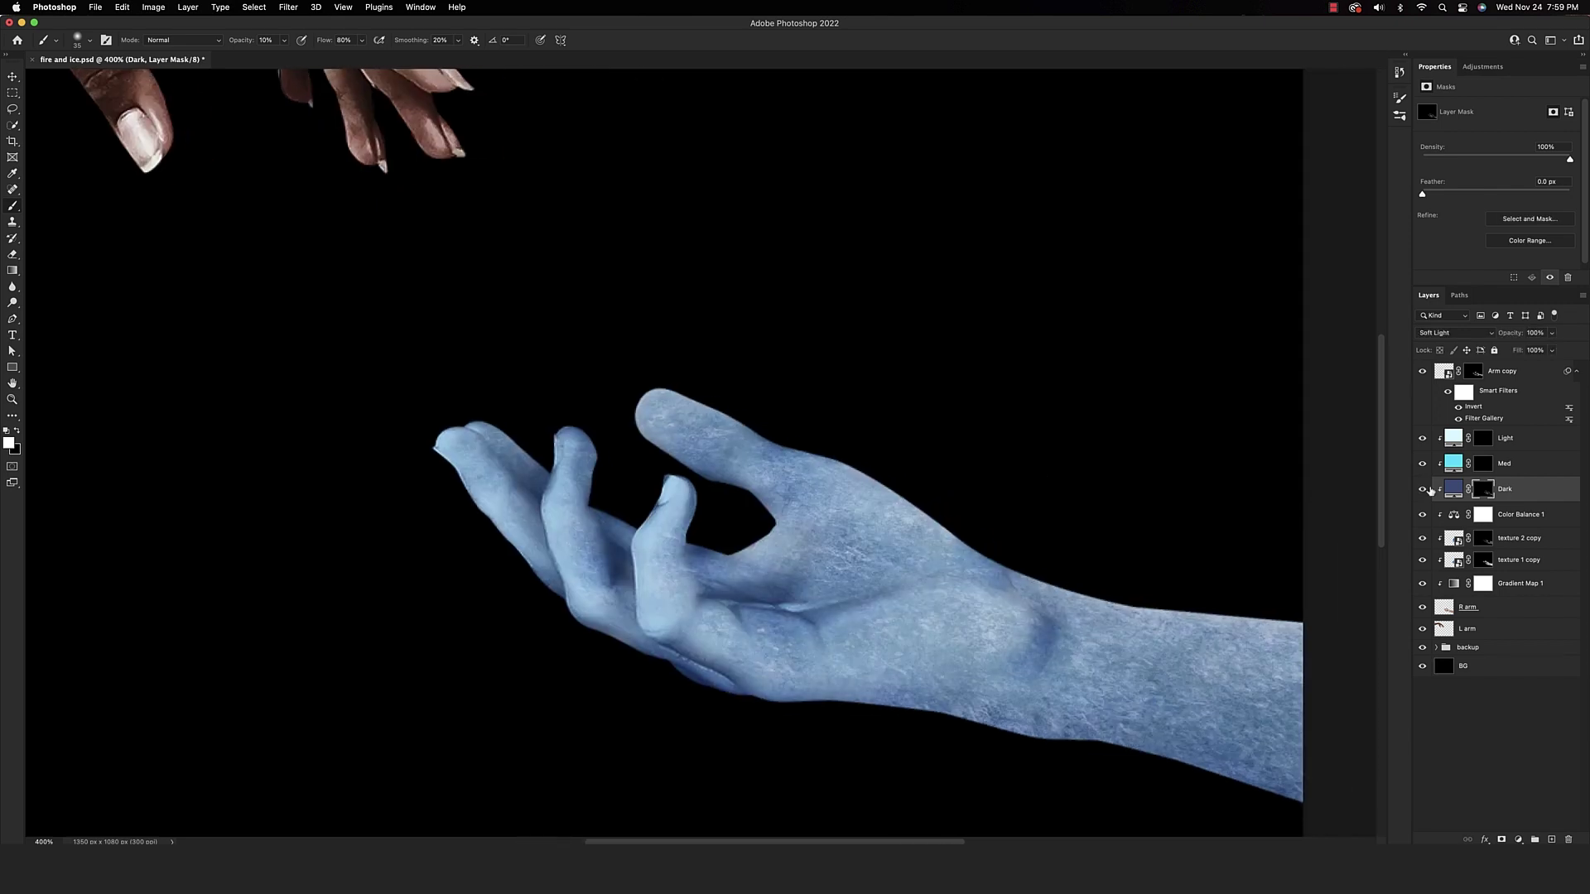
pyautogui.click(1484, 465)
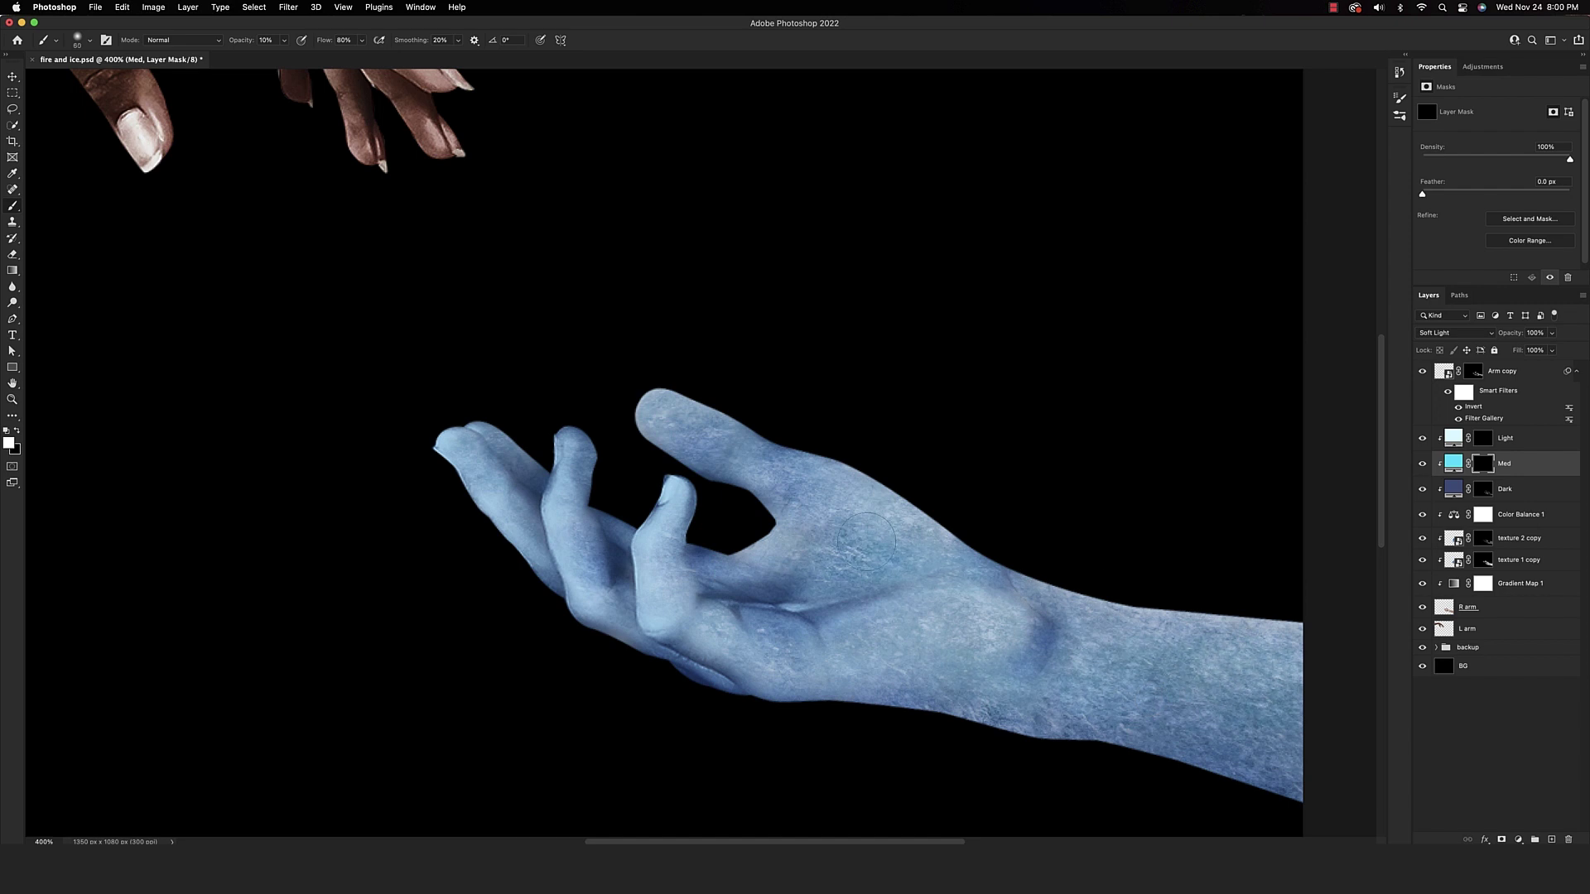
# Recolour the Med fill to a cyan-blue and paint it onto the wrist with a smaller brush
pyautogui.doubleClick(1454, 463)
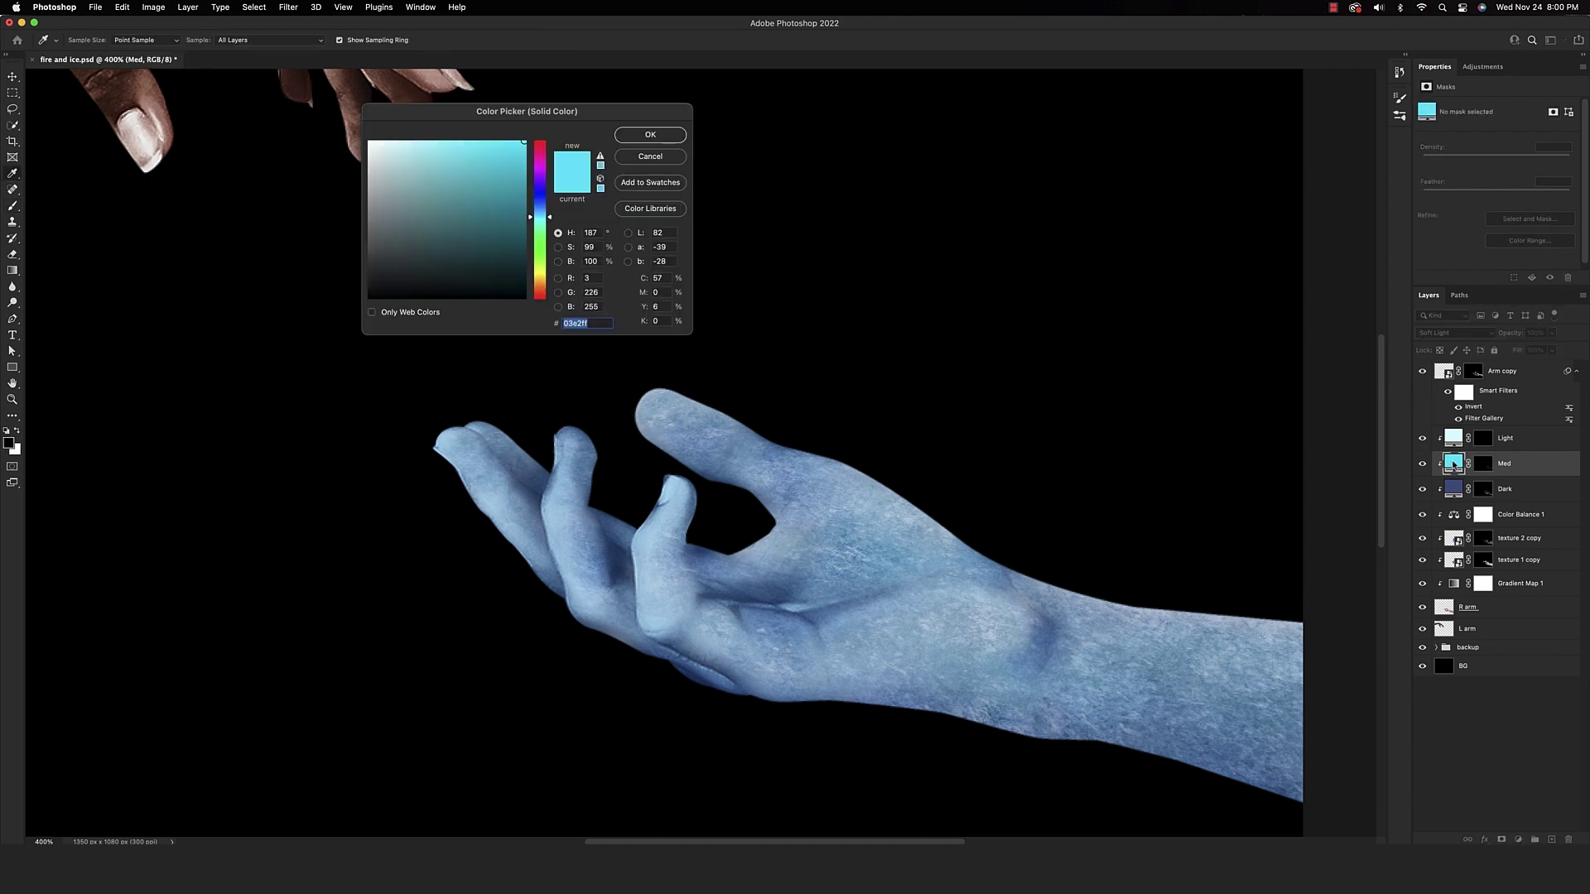
pyautogui.moveTo(537, 217); pyautogui.dragTo(537, 214)
pyautogui.click(483, 176)
pyautogui.click(639, 138)
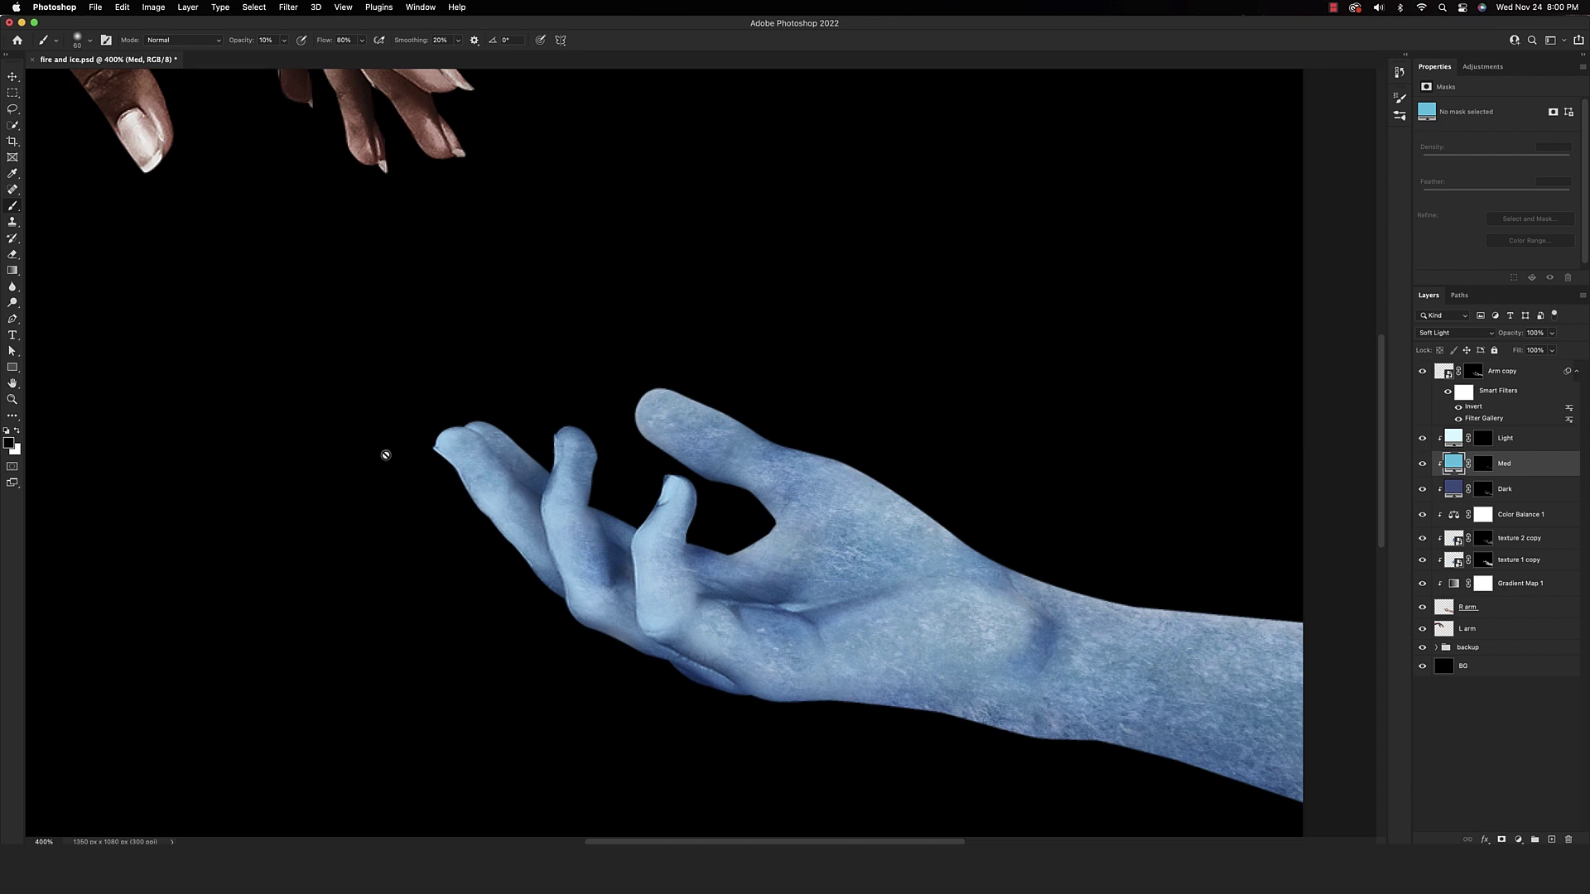
pyautogui.press('super+backslash')
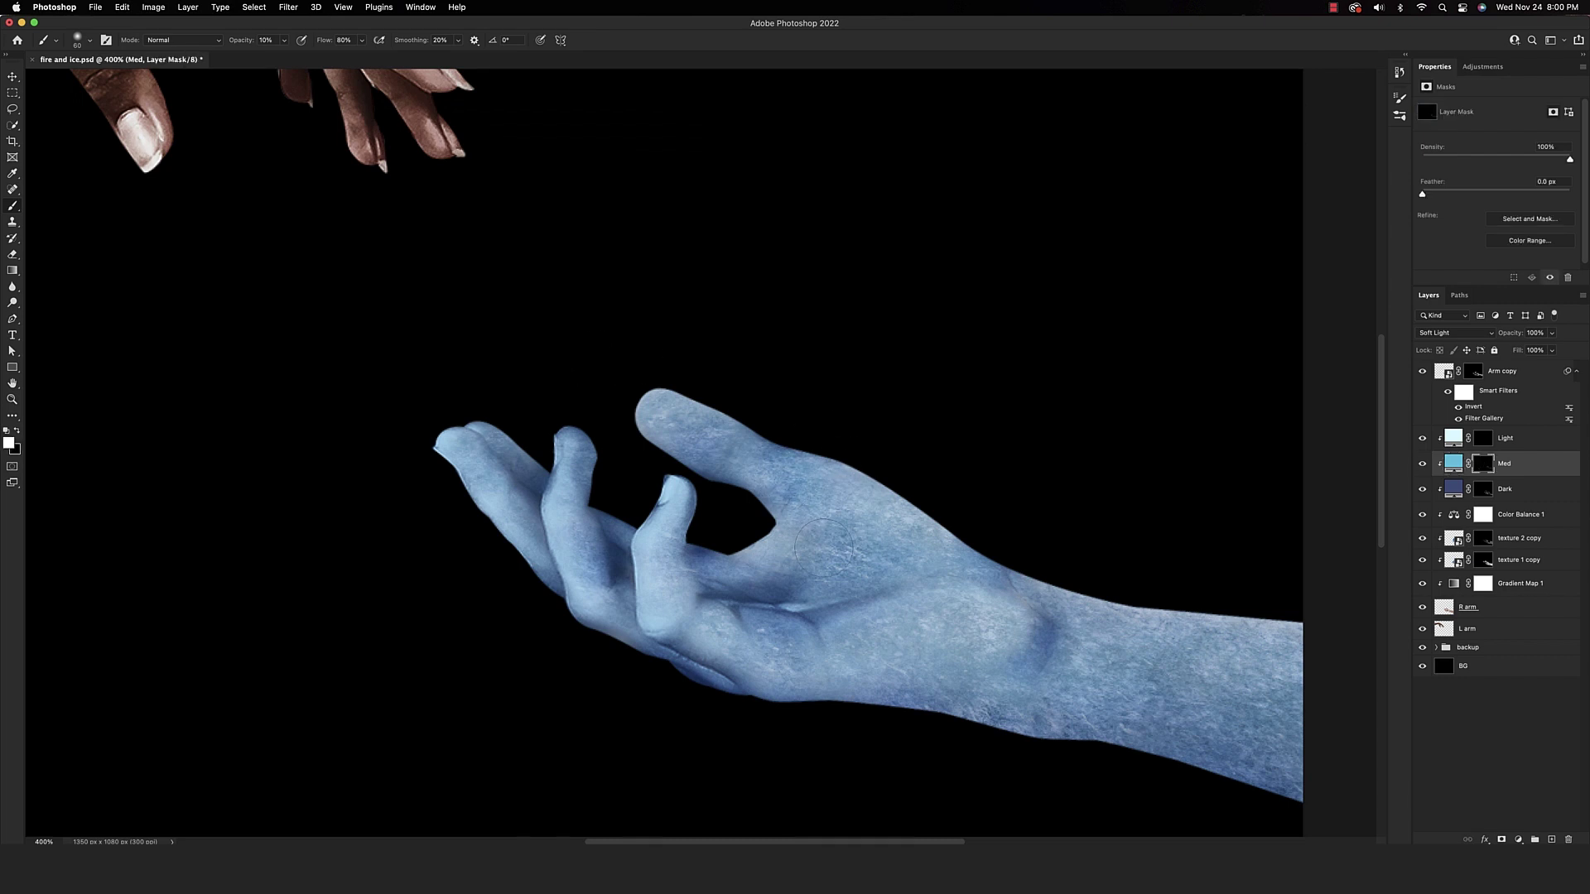
pyautogui.press('[')
pyautogui.press('[')
pyautogui.press('[')
pyautogui.press('[')
pyautogui.moveTo(1046, 613); pyautogui.dragTo(1027, 615)
# Deepen the Med fill to a darker blue, comparing the hand with it on and off
pyautogui.click(1423, 463)
pyautogui.click(1422, 464)
pyautogui.click(1422, 464)
pyautogui.click(1423, 463)
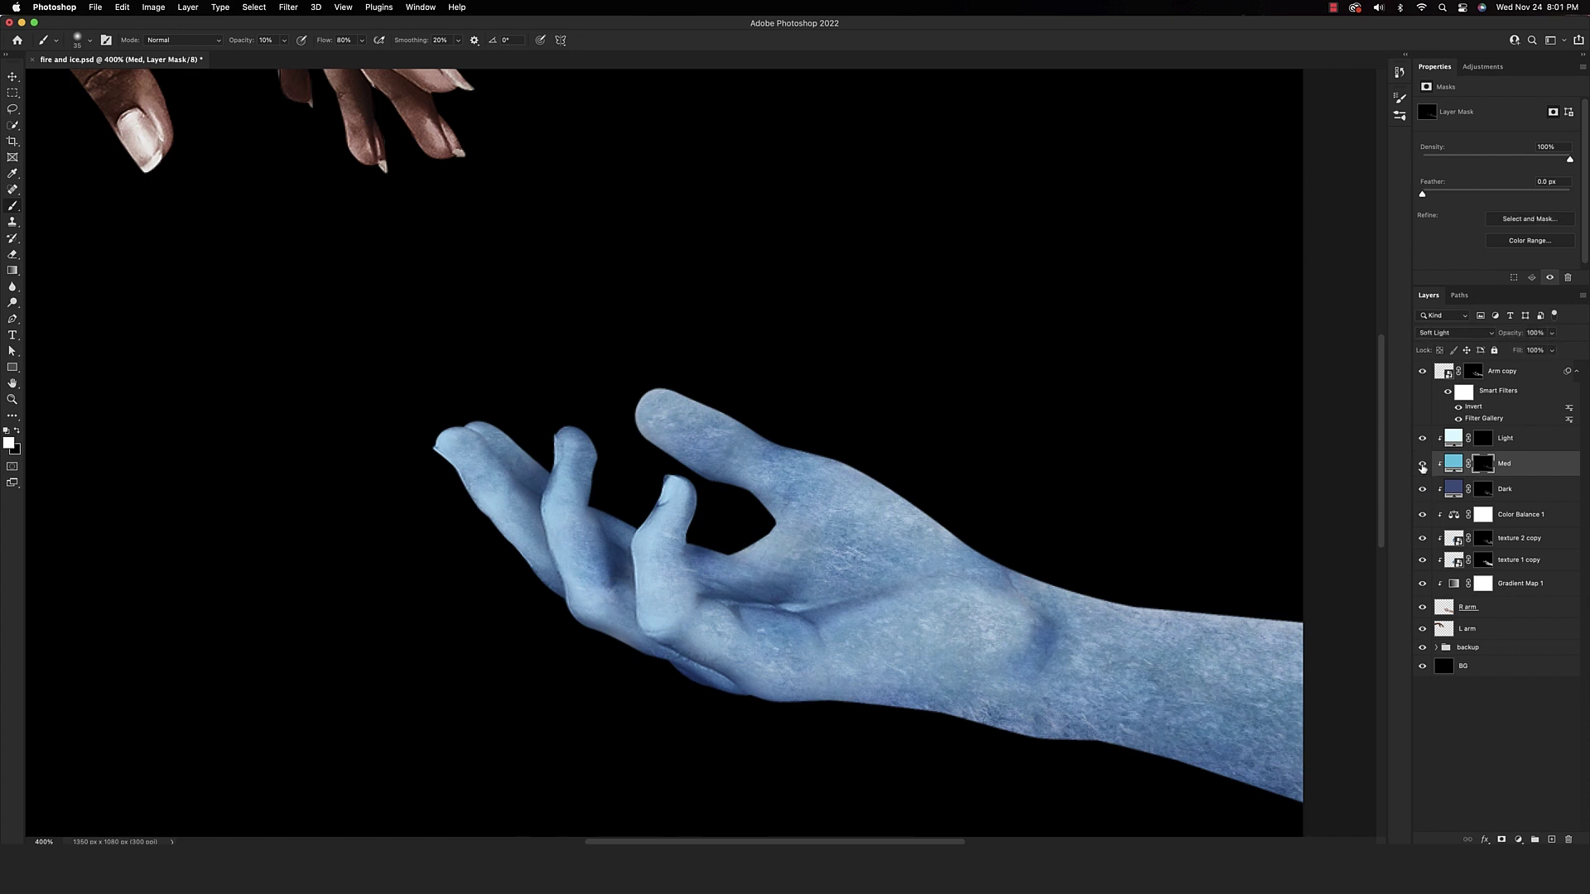
pyautogui.doubleClick(1453, 463)
pyautogui.moveTo(529, 216); pyautogui.dragTo(509, 203)
pyautogui.click(650, 135)
pyautogui.click(1423, 466)
pyautogui.click(1423, 465)
pyautogui.click(1422, 465)
pyautogui.click(1422, 465)
pyautogui.click(1423, 465)
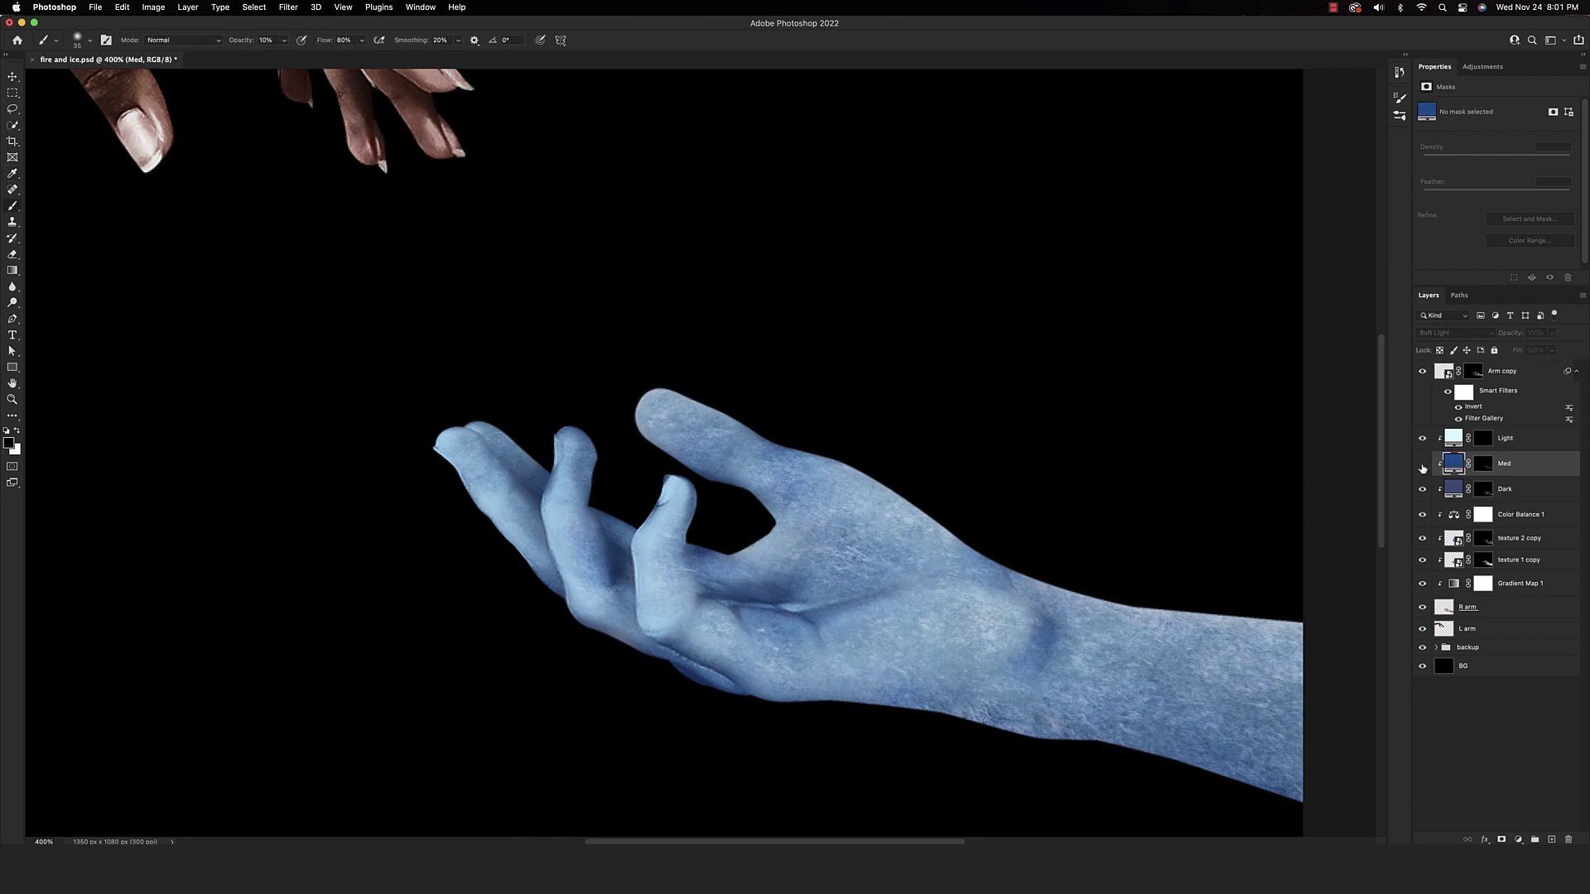
pyautogui.click(1422, 465)
# Lighten the Med fill to a lighter blue and compare the hand with and without it
pyautogui.doubleClick(1453, 463)
pyautogui.click(476, 151)
pyautogui.click(629, 143)
pyautogui.click(1422, 467)
pyautogui.click(1422, 467)
pyautogui.click(1422, 467)
pyautogui.click(1421, 467)
pyautogui.click(1422, 467)
pyautogui.click(1422, 467)
pyautogui.click(1483, 440)
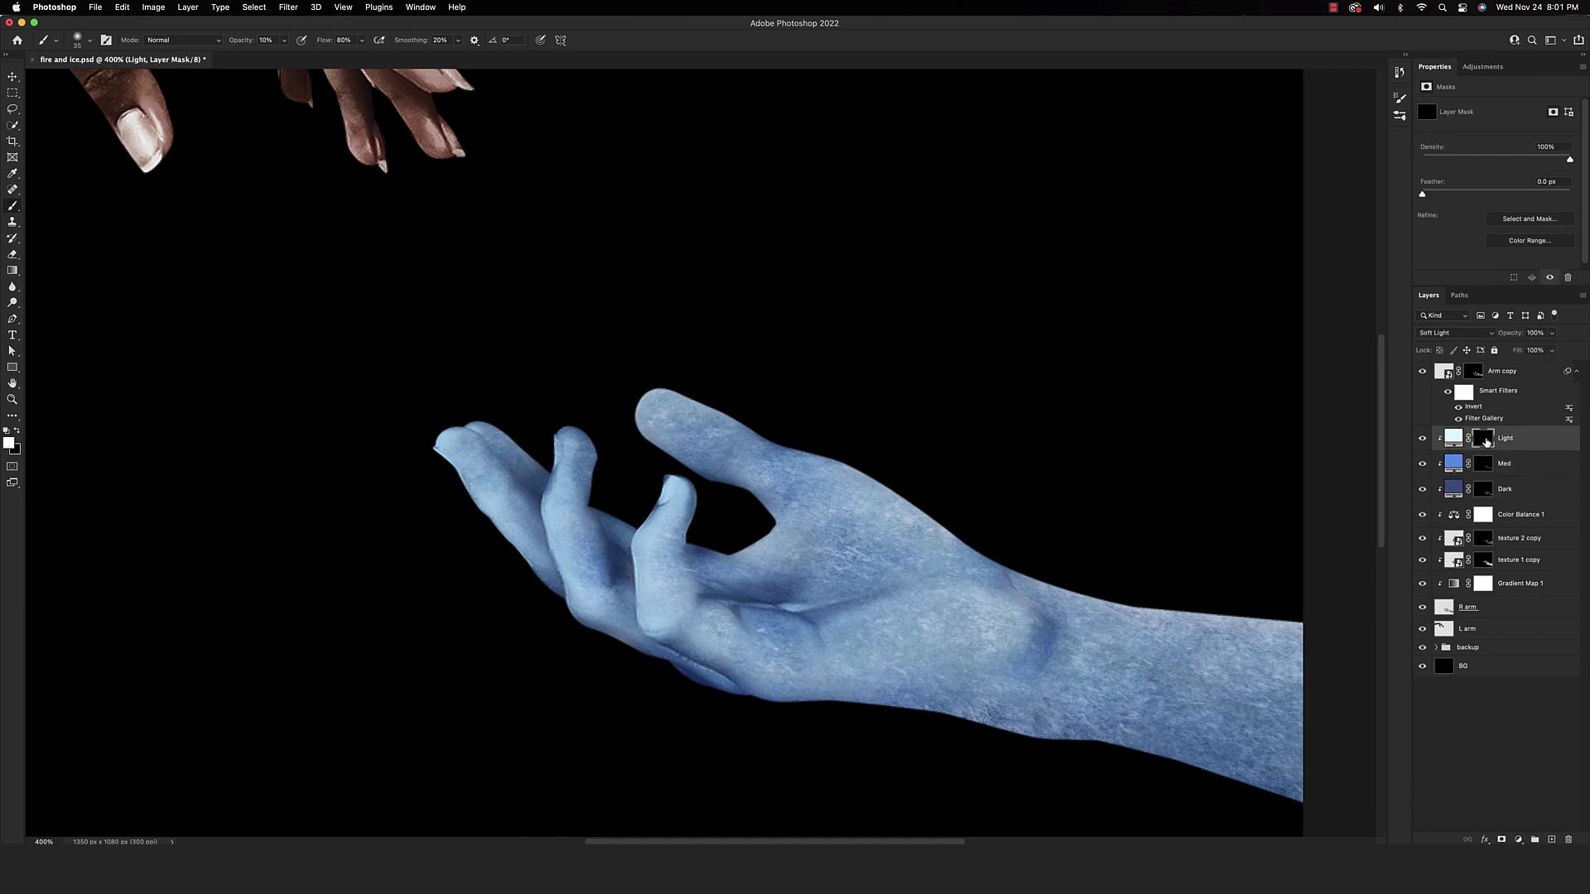
# Brush the pale Light tint onto the palm below the thumb and the lower palm with a larger brush
pyautogui.press(']')
pyautogui.press(']')
pyautogui.press(']')
pyautogui.moveTo(843, 526)
pyautogui.mouseDown()
pyautogui.moveTo(818, 547)
pyautogui.moveTo(899, 543)
pyautogui.mouseUp()
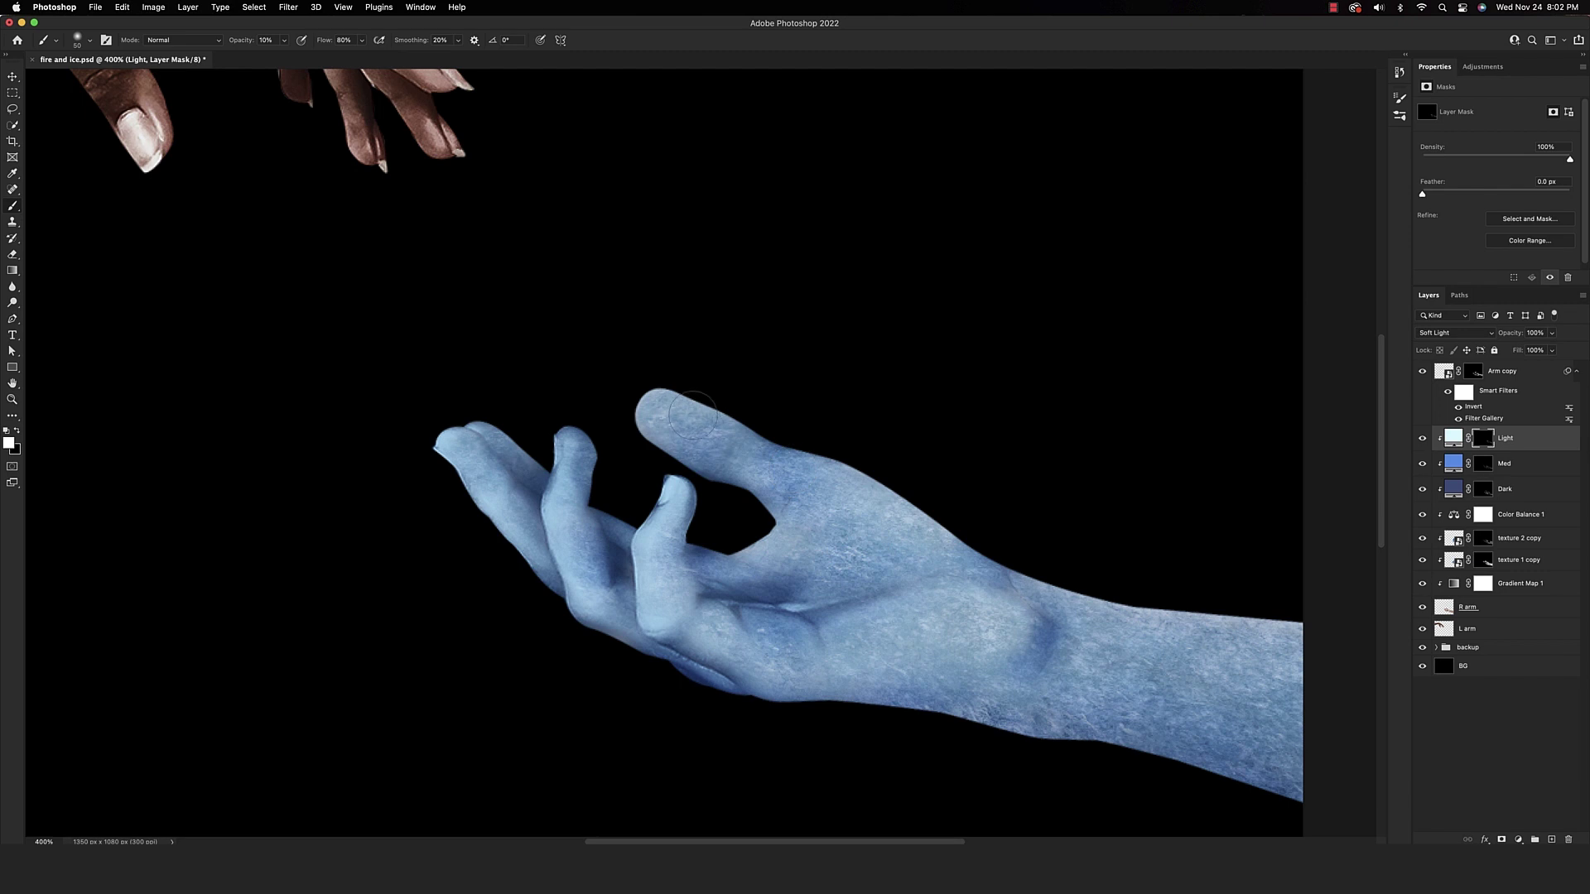
pyautogui.moveTo(751, 636)
pyautogui.mouseDown()
pyautogui.moveTo(859, 668)
pyautogui.moveTo(949, 667)
pyautogui.moveTo(1009, 619)
pyautogui.moveTo(1038, 699)
pyautogui.moveTo(971, 715)
pyautogui.moveTo(1104, 705)
pyautogui.moveTo(1004, 719)
pyautogui.mouseUp()
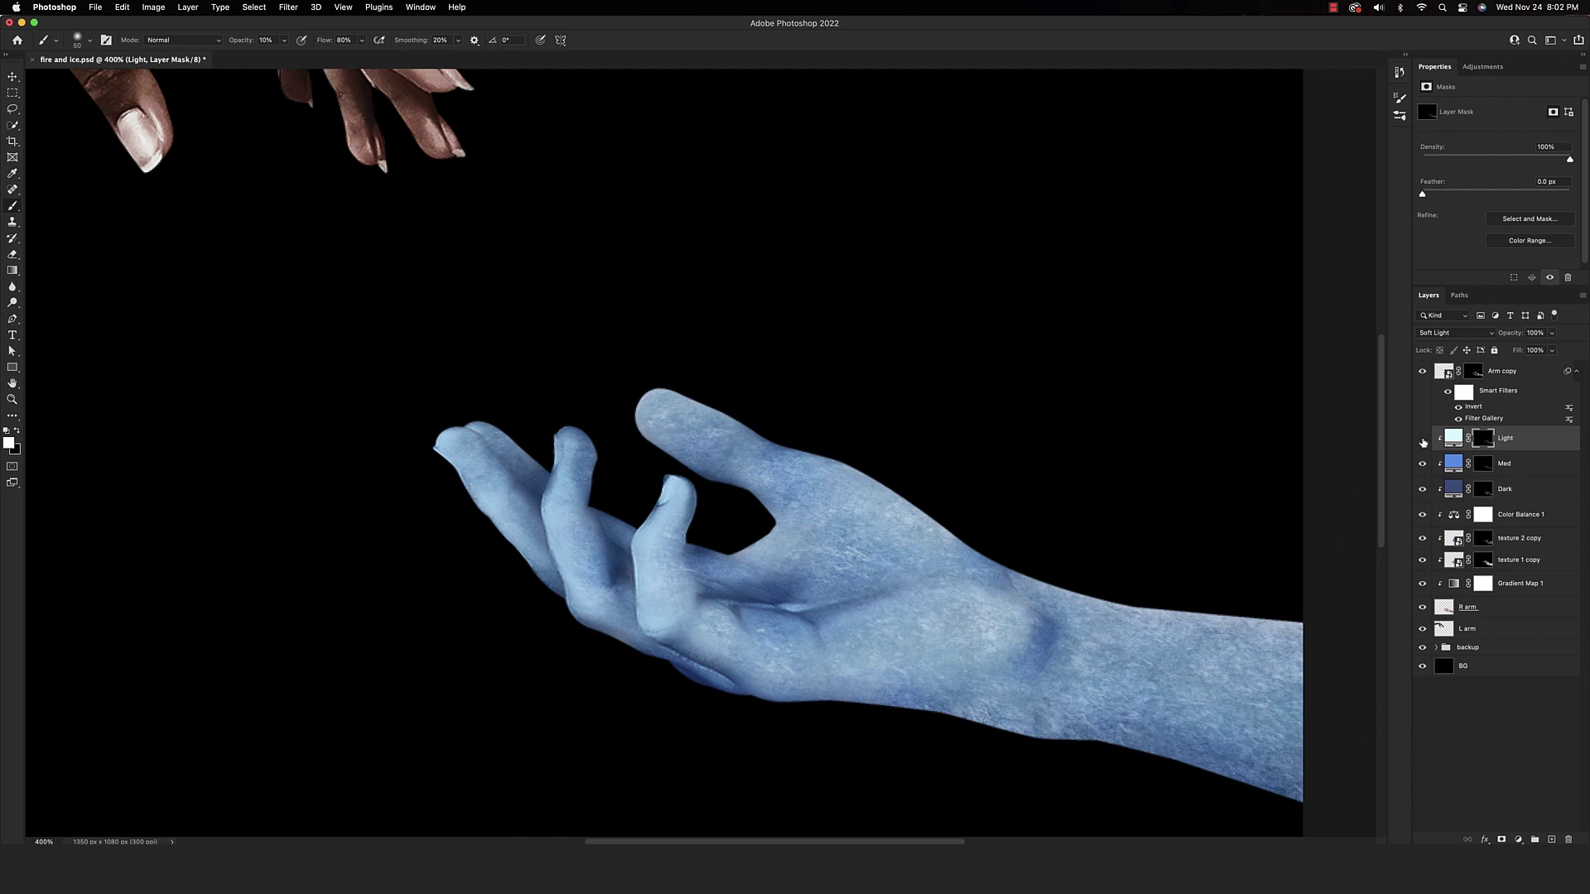
pyautogui.click(1422, 440)
pyautogui.click(1423, 440)
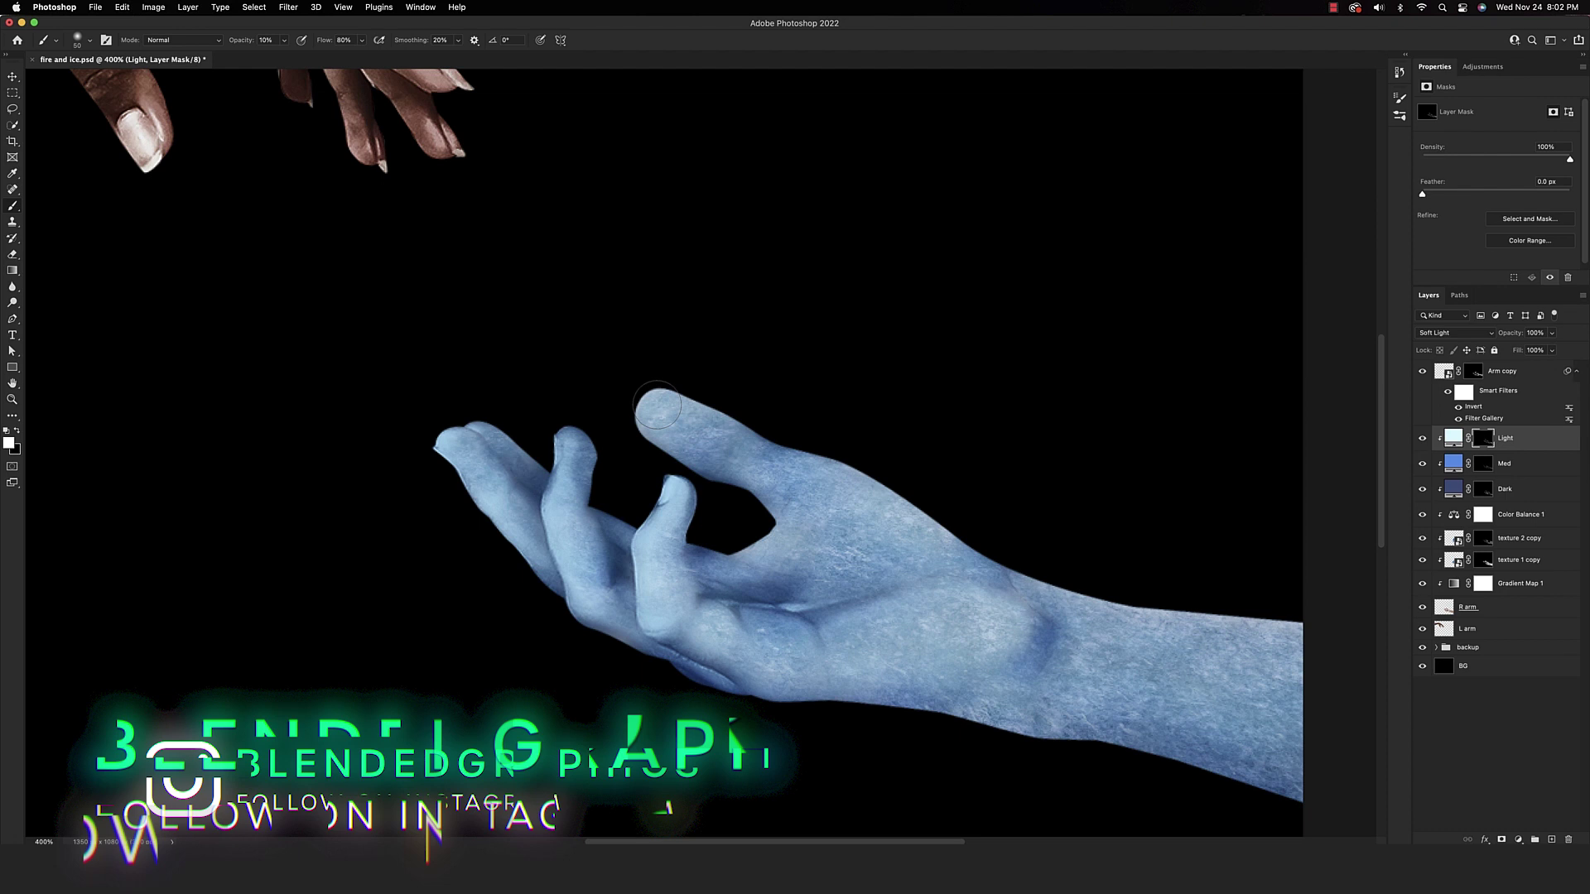
pyautogui.press('super+minus')
pyautogui.press('super+minus')
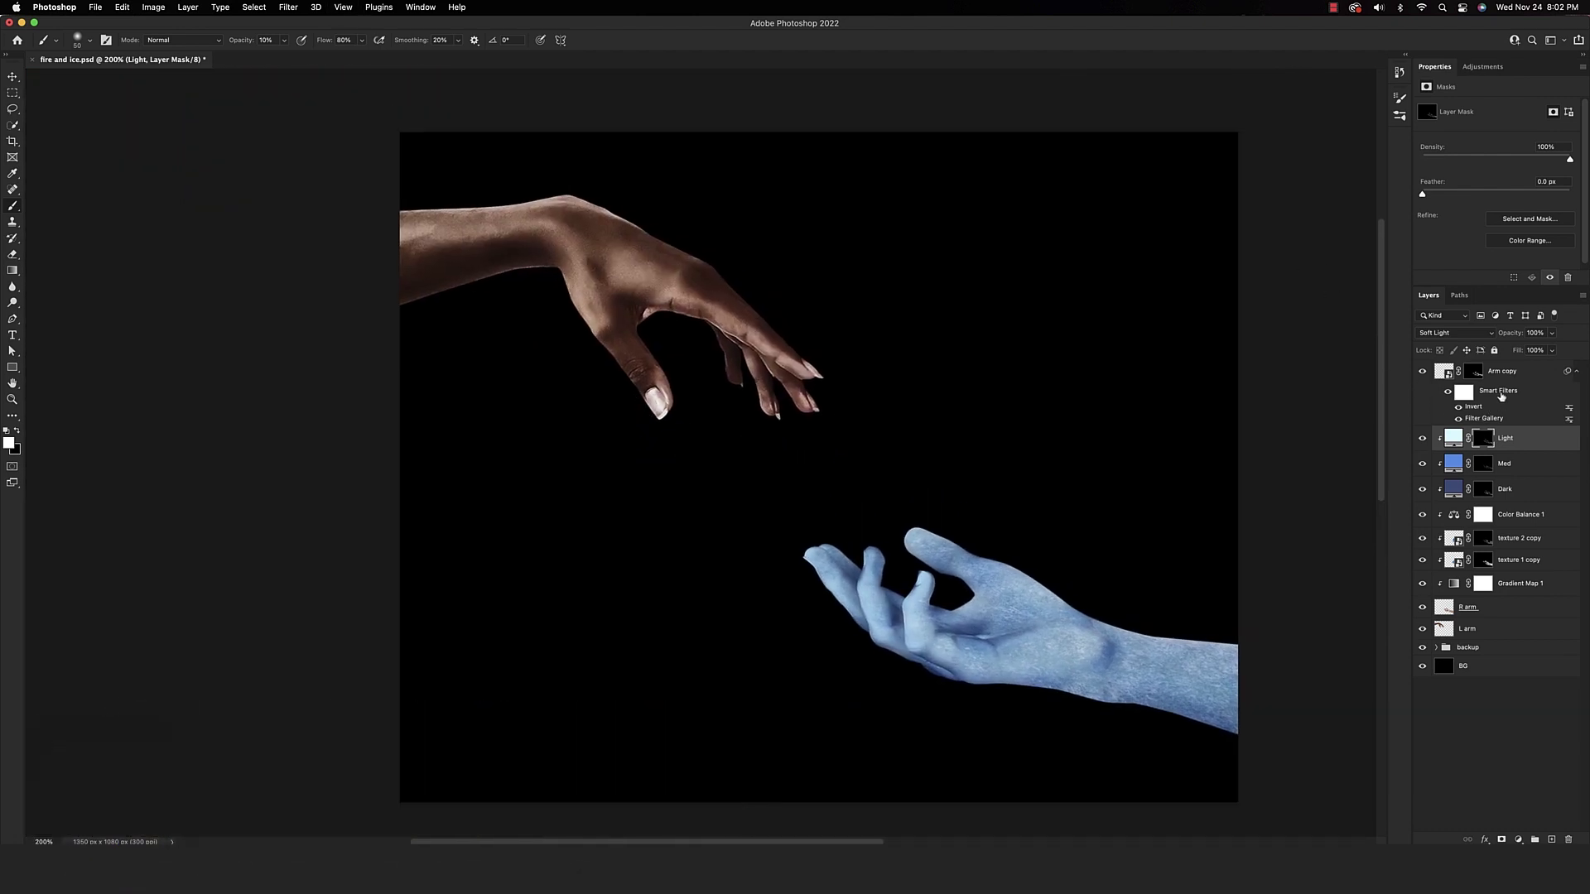
# Group the right-arm layers from Arm copy to R arm and duplicate the group
pyautogui.click(1501, 396)
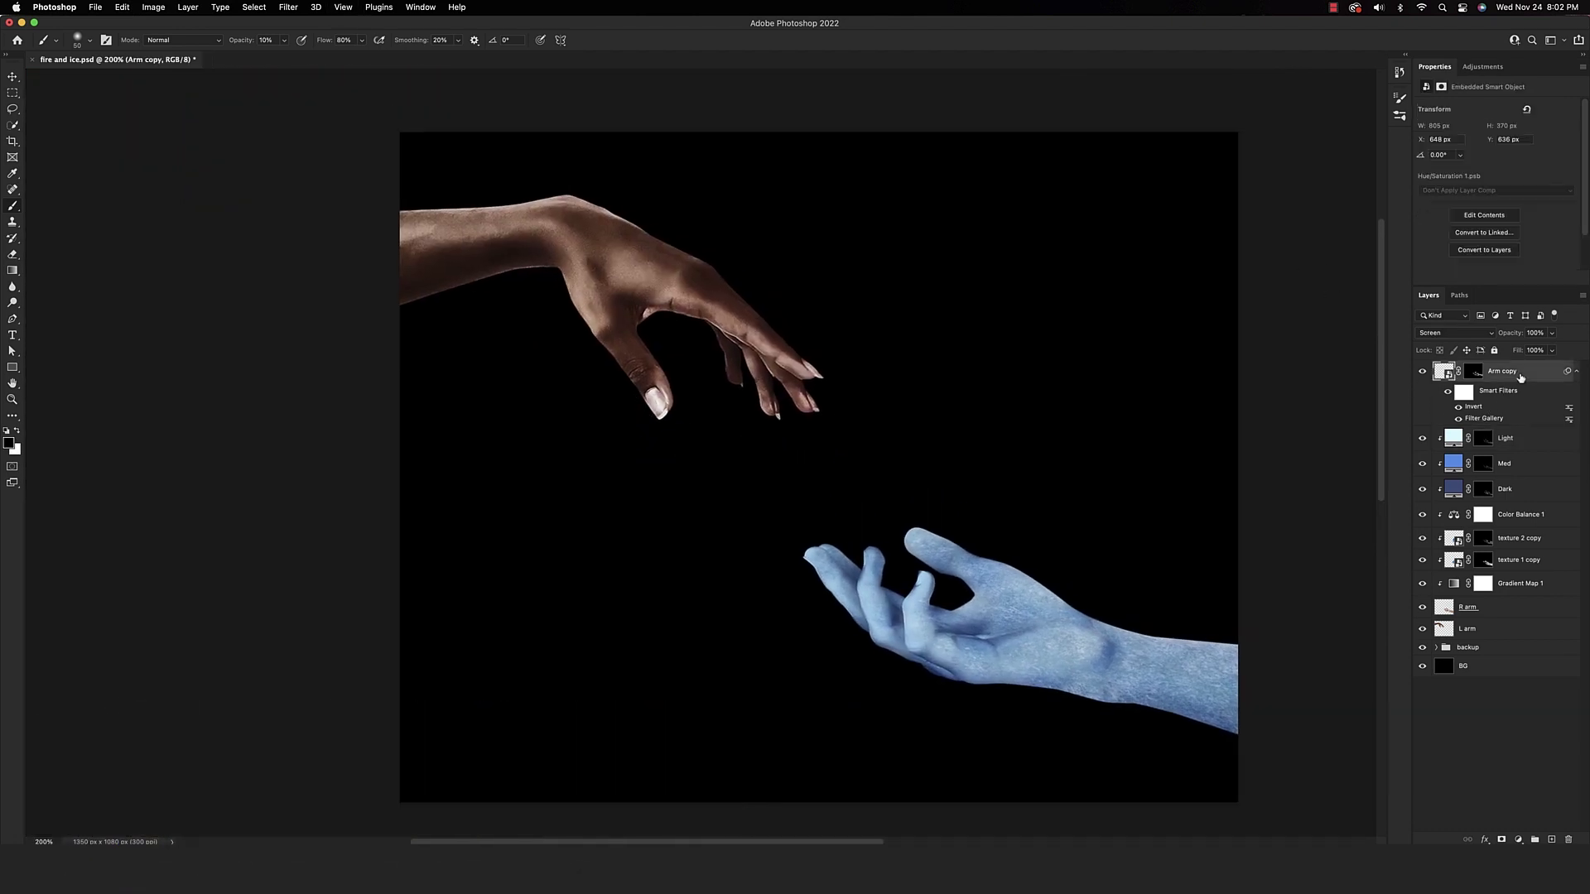
pyautogui.keyDown('shift'); pyautogui.click(1503, 614); pyautogui.keyUp('shift')
pyautogui.press('super+g')
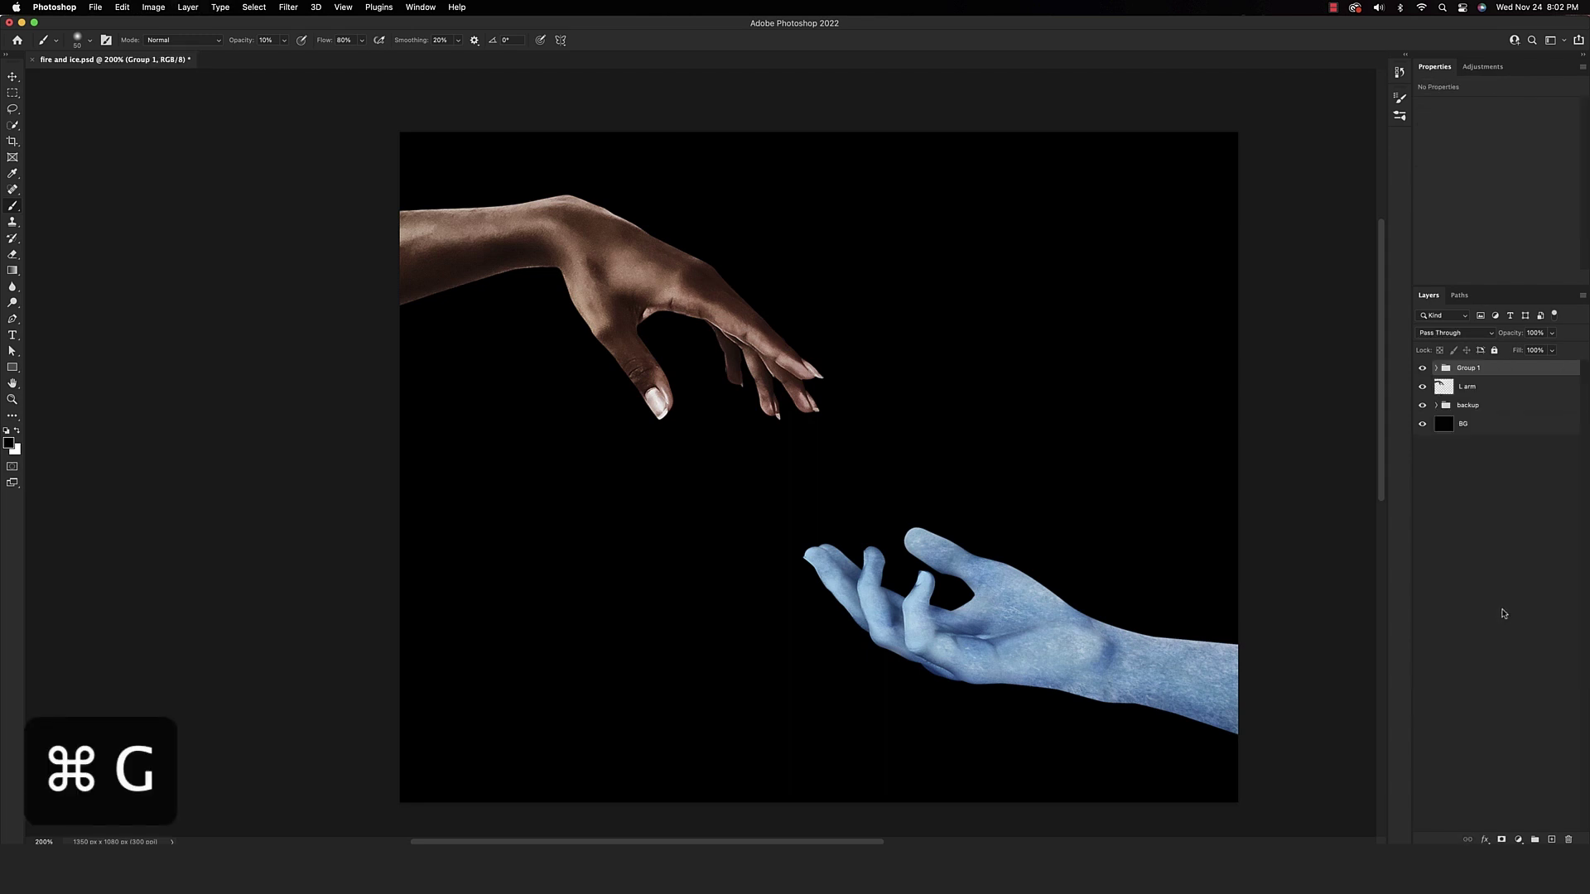
pyautogui.press('super+j')
# Convert the group copy to a smart object named R arm and hide Group 1
pyautogui.rightClick(1493, 368)
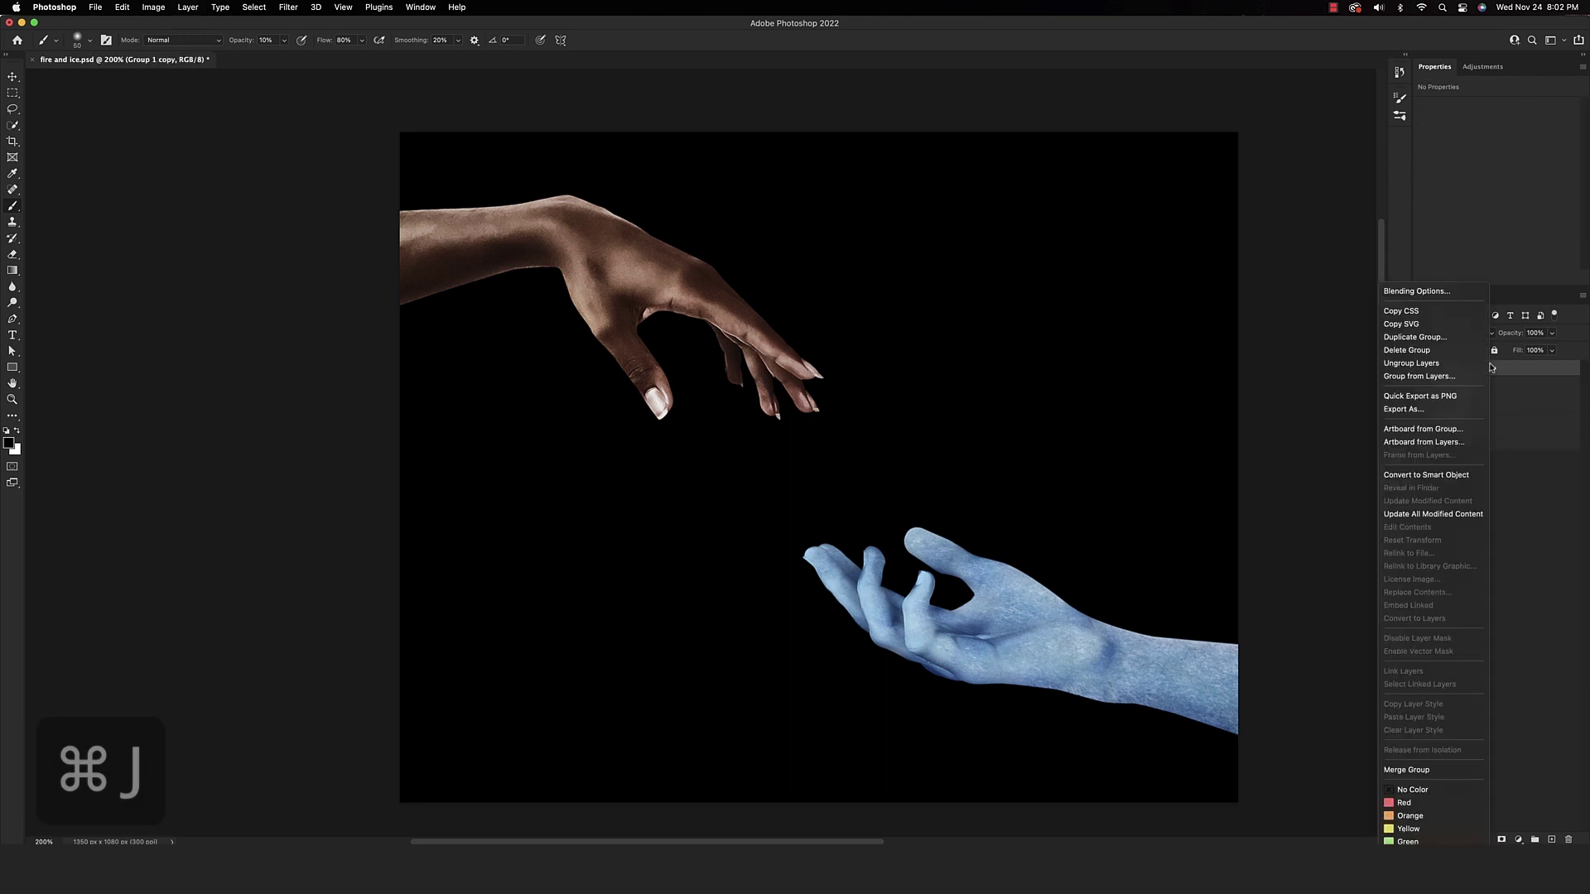
pyautogui.click(1462, 474)
pyautogui.doubleClick(1473, 373)
pyautogui.write('arm')
pyautogui.press('Return')
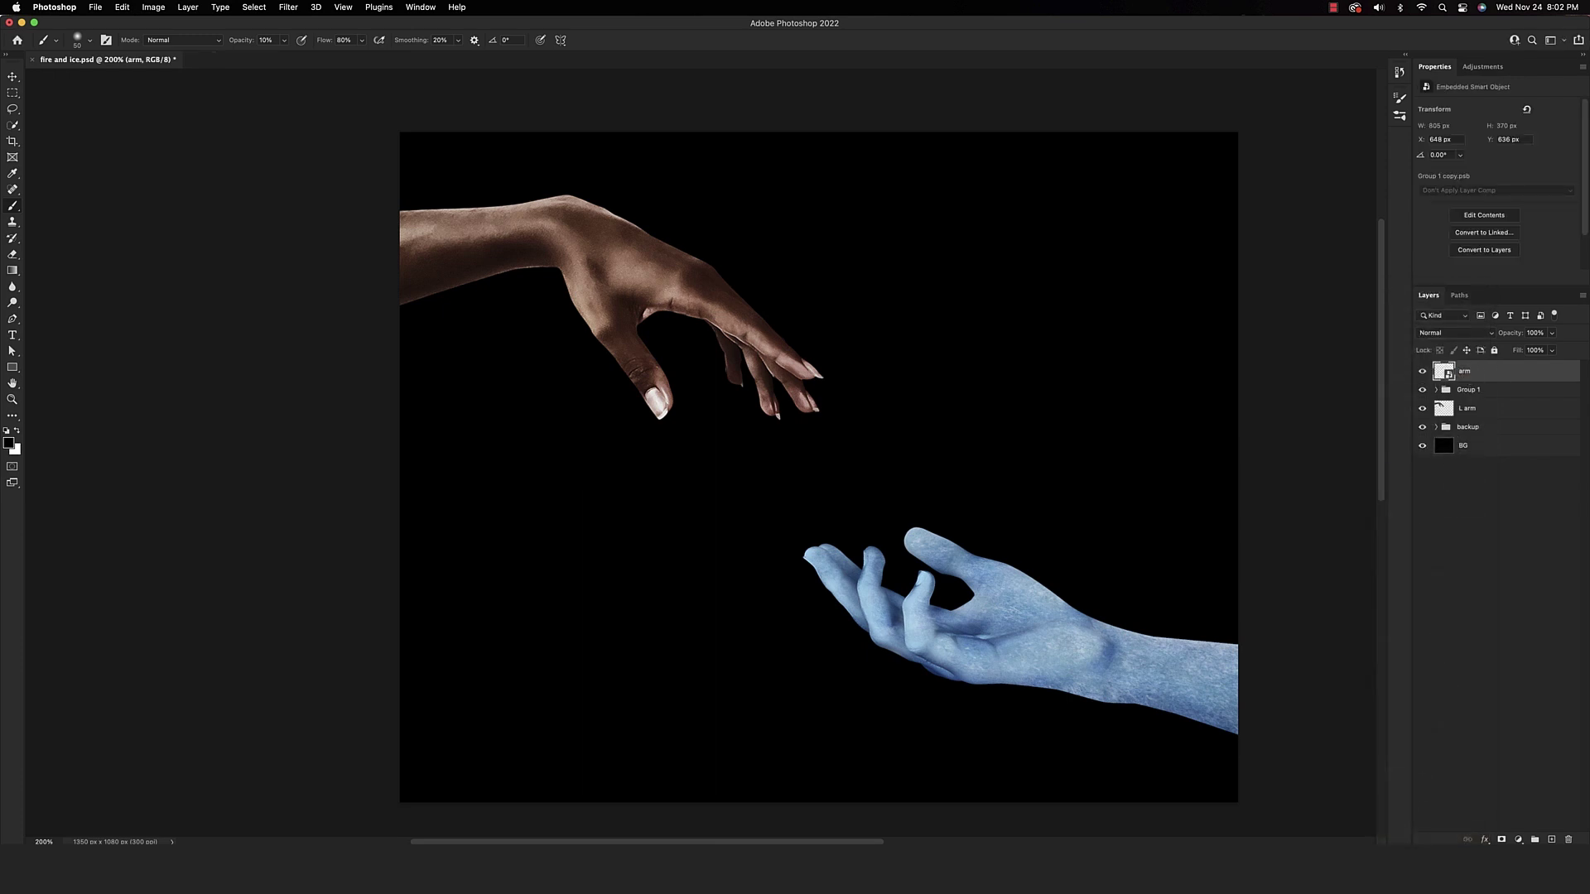
pyautogui.doubleClick(1463, 374)
pyautogui.write('R')
pyautogui.press('Return')
pyautogui.click(1423, 389)
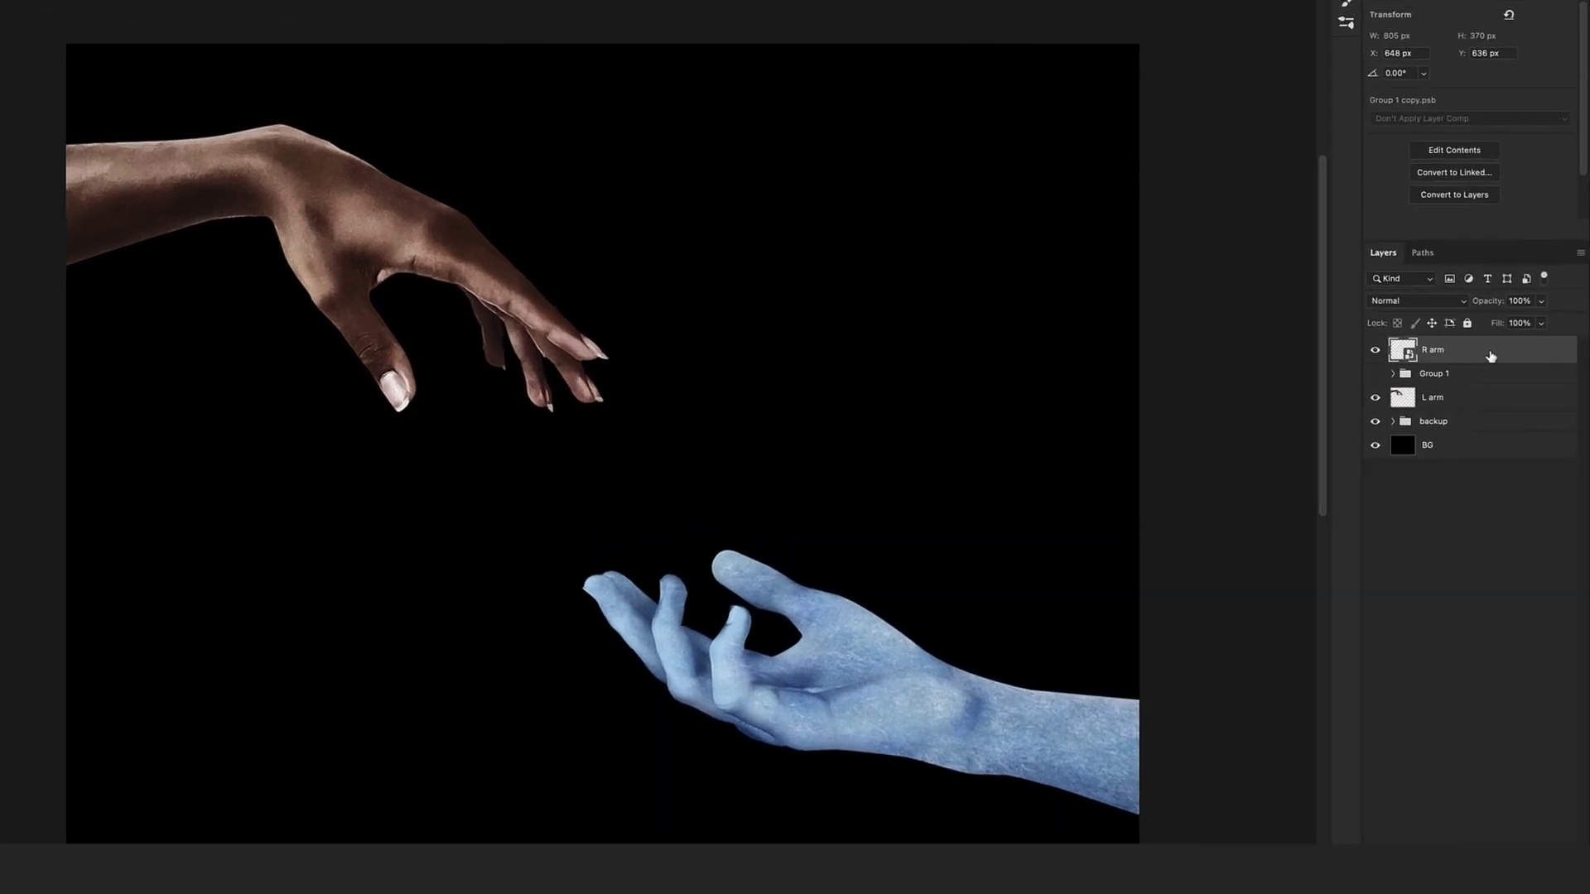
# Add an Inner Glow effect to the R arm layer and toggle it on and off to compare
pyautogui.doubleClick(1512, 372)
pyautogui.hscroll(5, 848, 385)
pyautogui.hscroll(2, 549, 358)
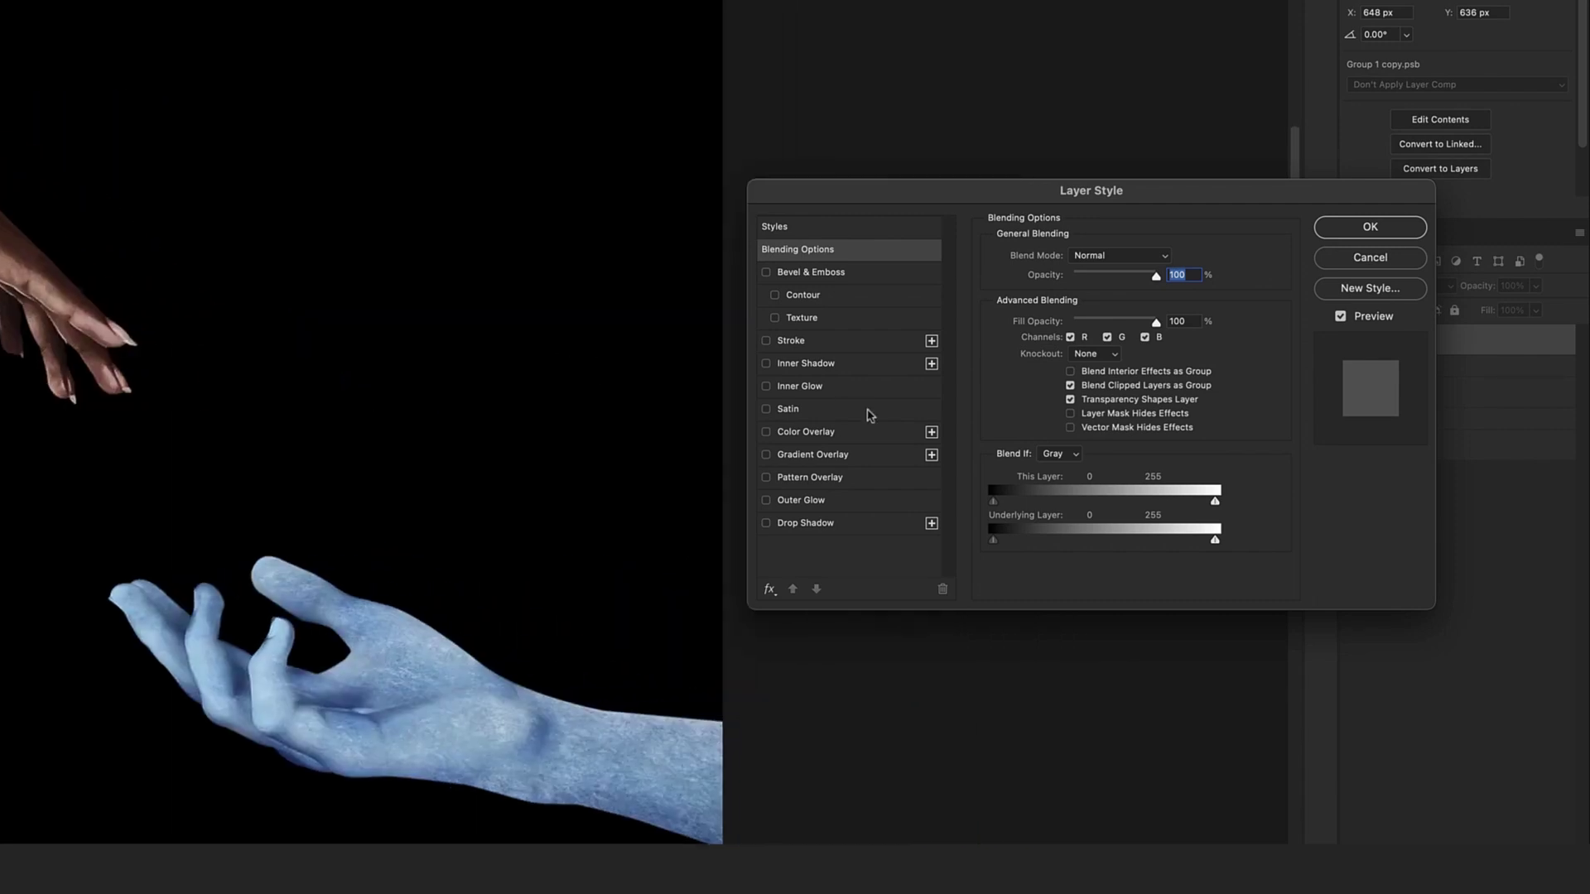
pyautogui.click(789, 387)
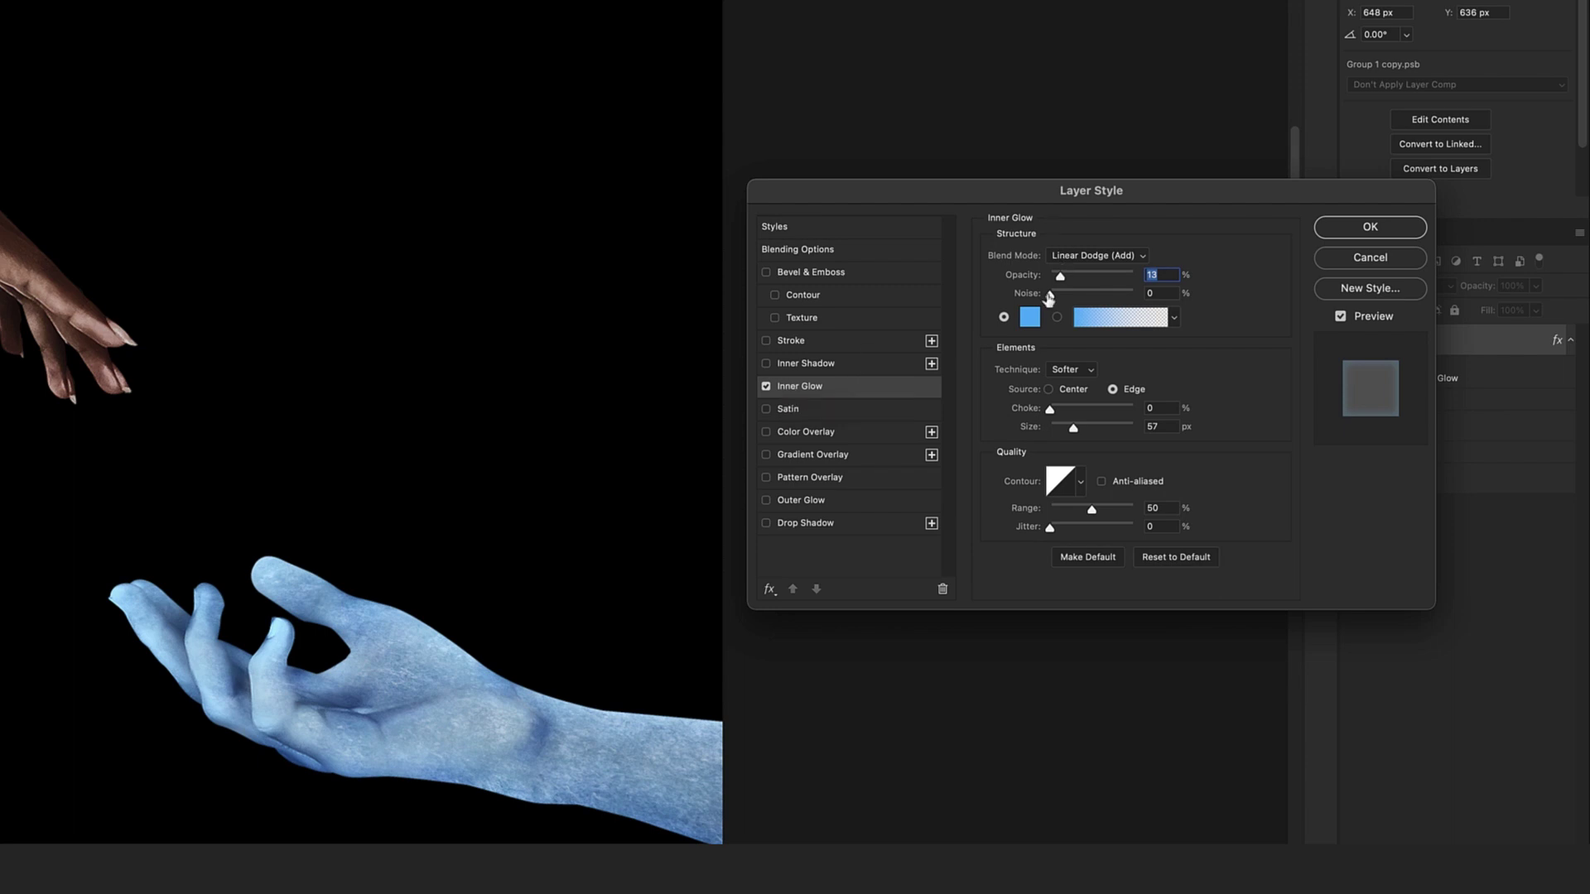
pyautogui.click(766, 386)
pyautogui.click(766, 387)
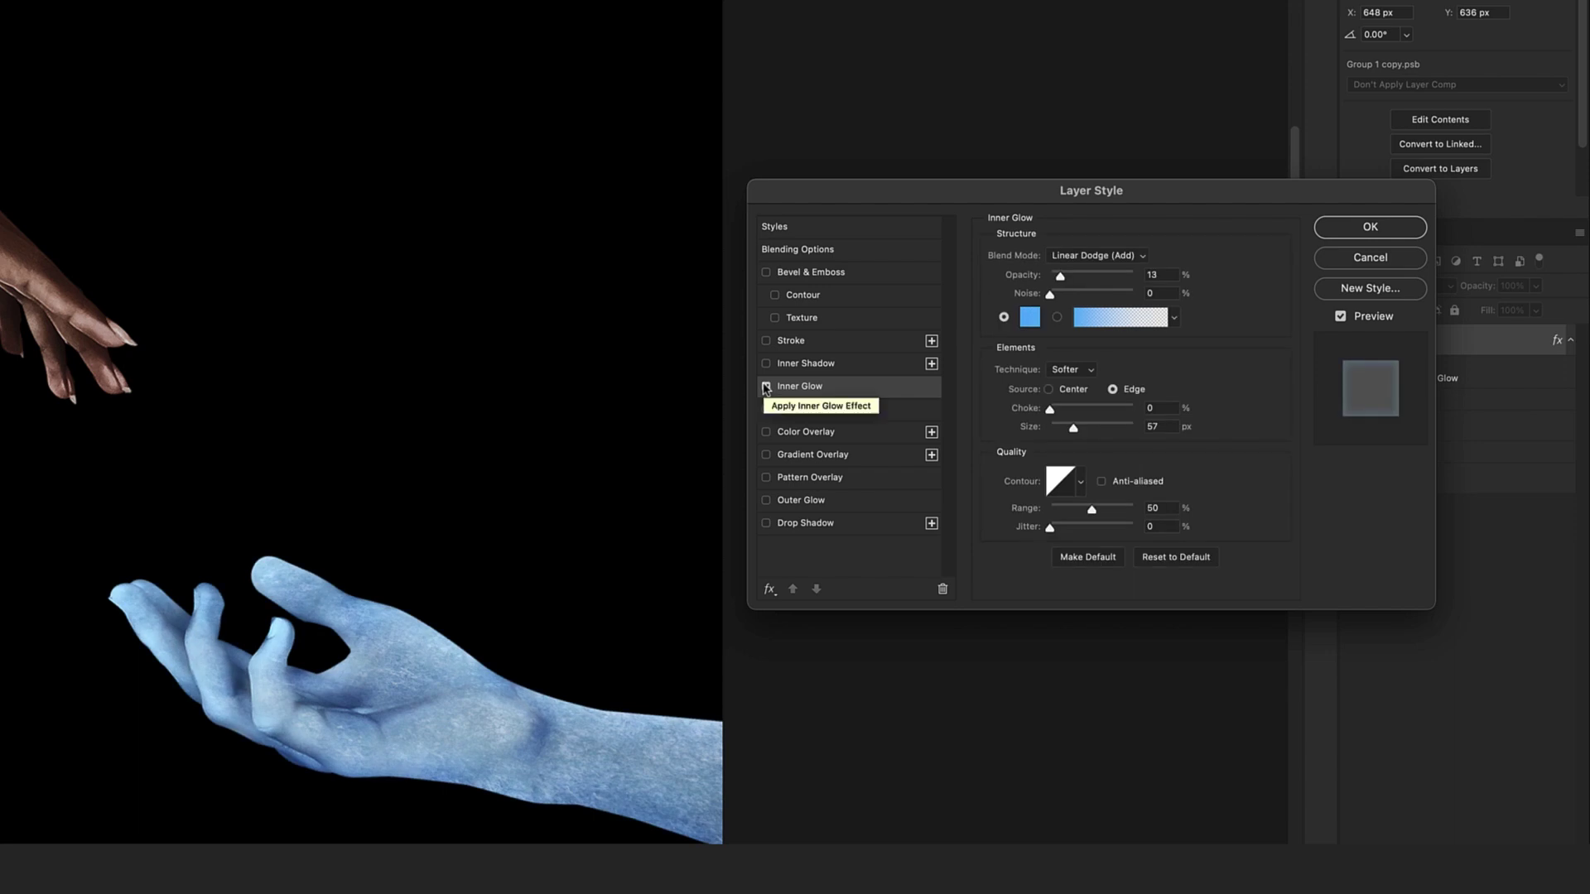
pyautogui.click(766, 387)
pyautogui.click(766, 387)
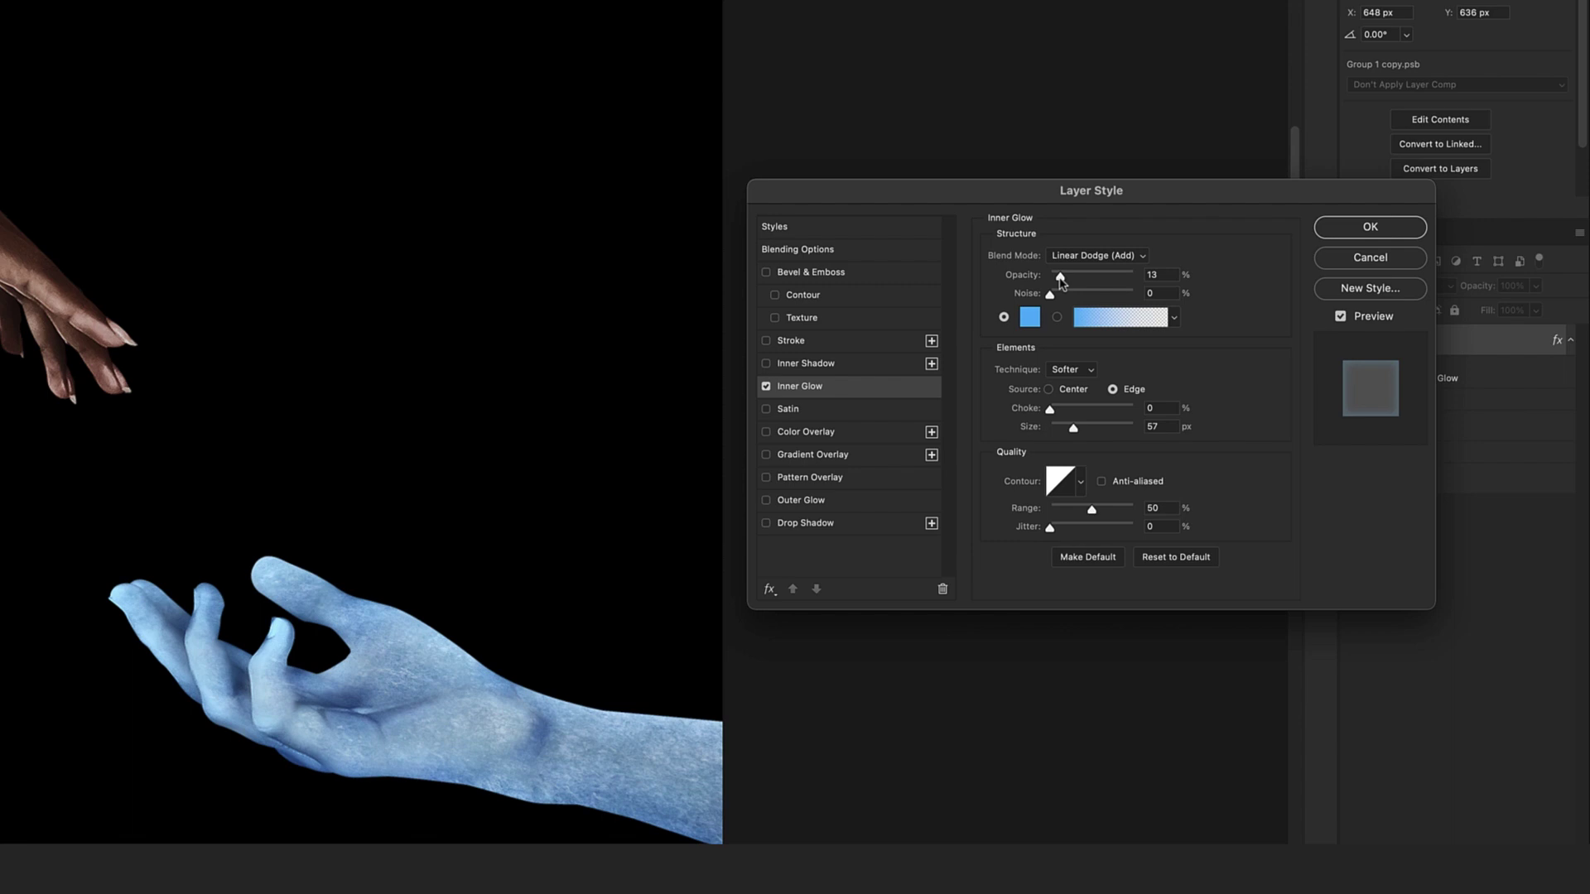
# Tune the Linear Dodge Inner Glow to 14% opacity, 32 px size and 62% range, then apply it
pyautogui.moveTo(1062, 282)
pyautogui.mouseDown()
pyautogui.moveTo(1086, 285)
pyautogui.moveTo(1068, 284)
pyautogui.mouseUp()
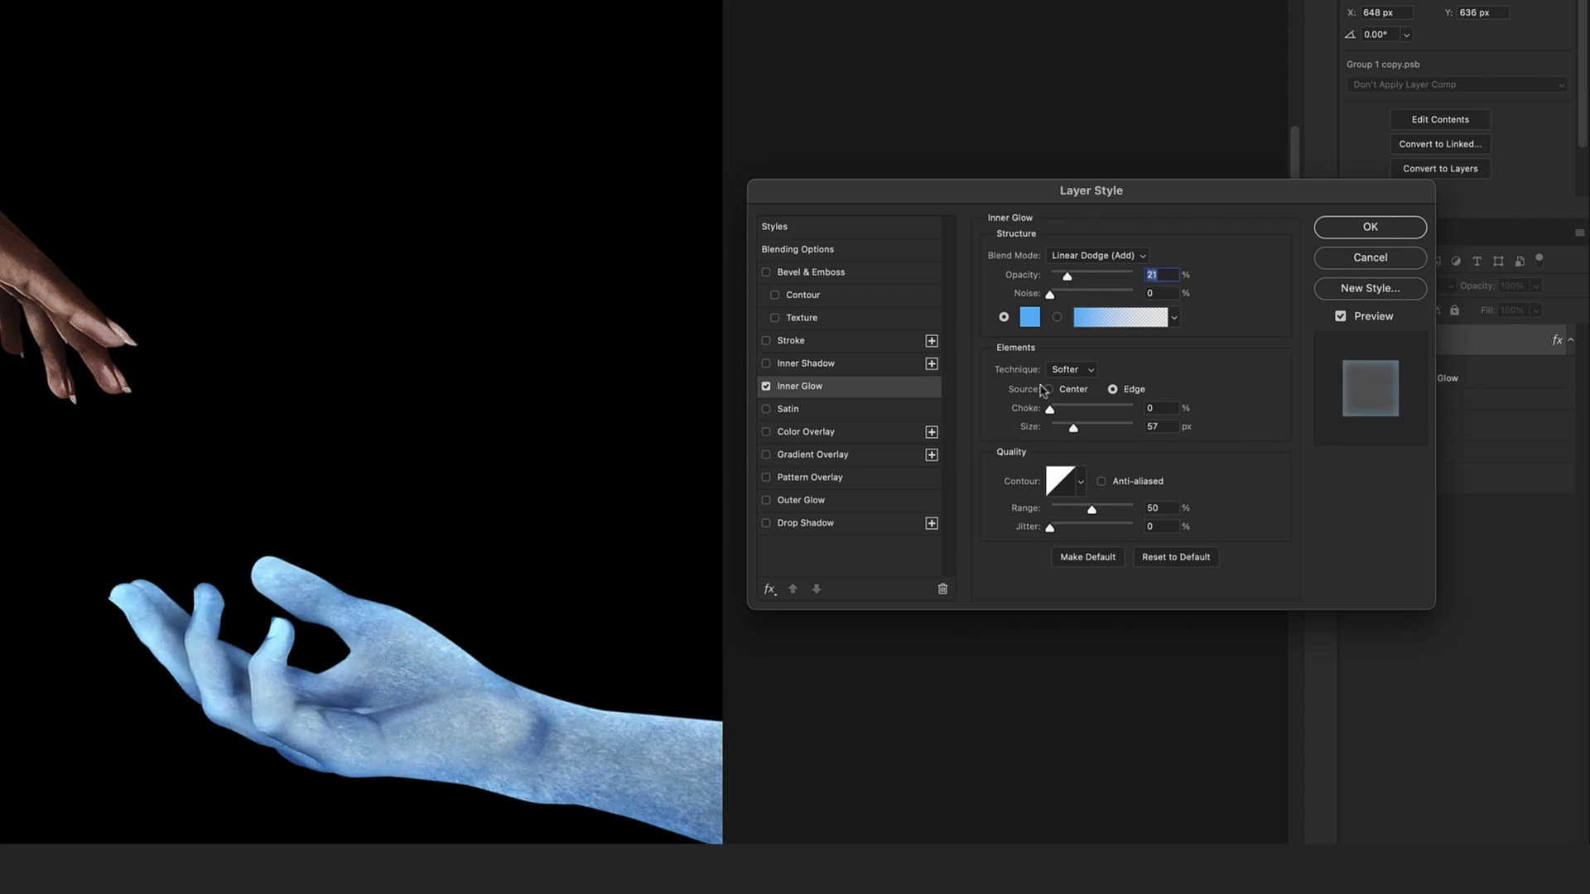
pyautogui.moveTo(1092, 510)
pyautogui.mouseDown()
pyautogui.moveTo(1074, 512)
pyautogui.moveTo(1104, 516)
pyautogui.mouseUp()
pyautogui.moveTo(1075, 431); pyautogui.dragTo(1067, 434)
pyautogui.moveTo(1067, 276); pyautogui.dragTo(1061, 282)
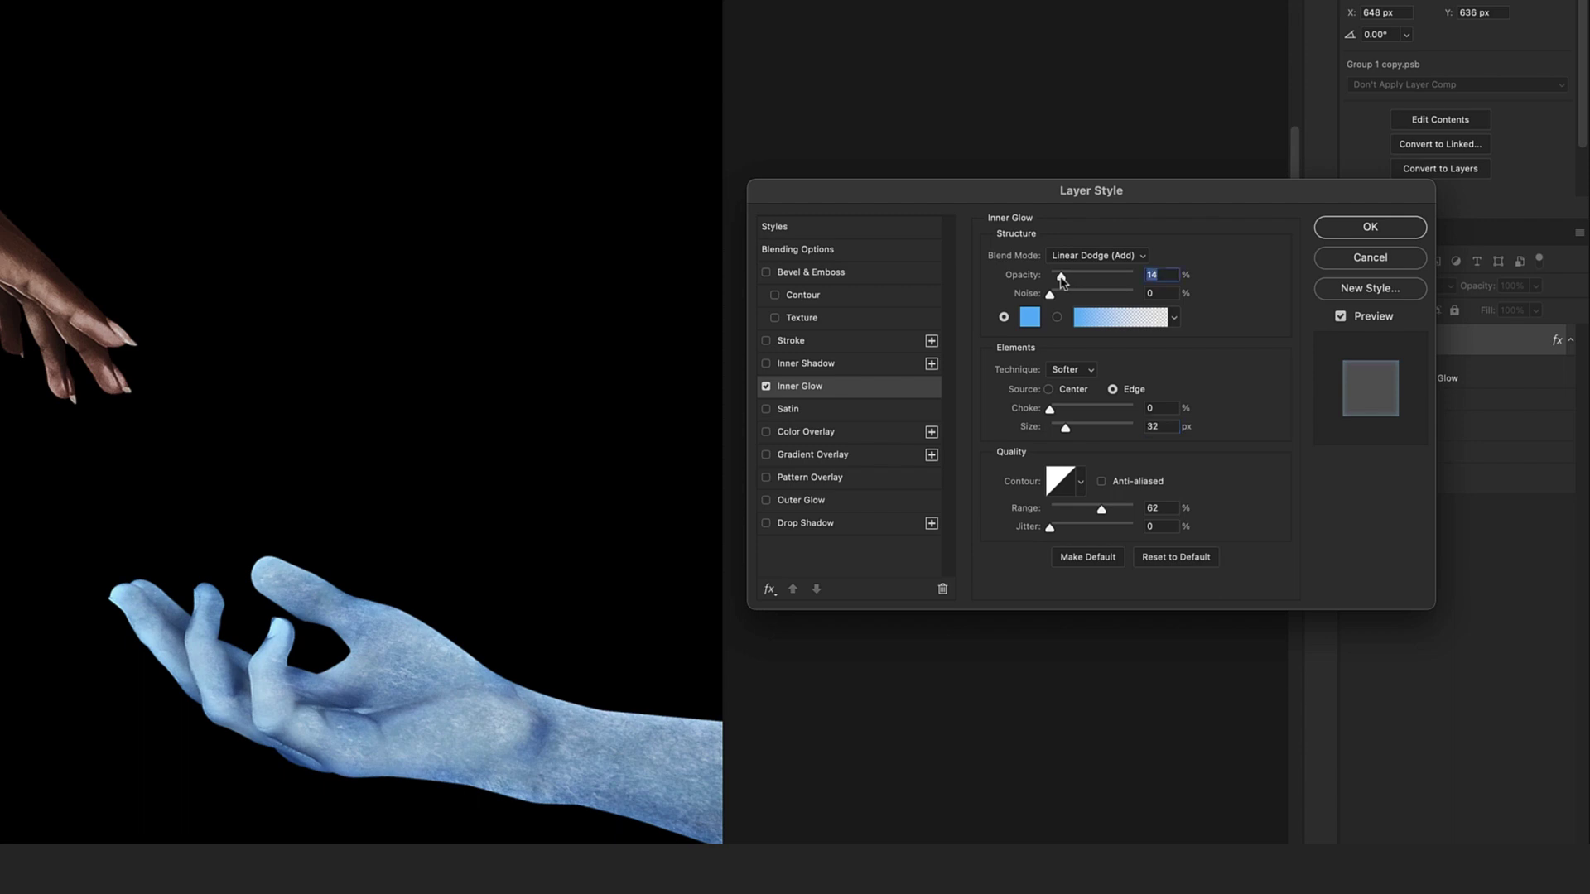
pyautogui.click(767, 387)
pyautogui.click(767, 386)
pyautogui.click(767, 387)
pyautogui.click(767, 387)
pyautogui.click(1416, 294)
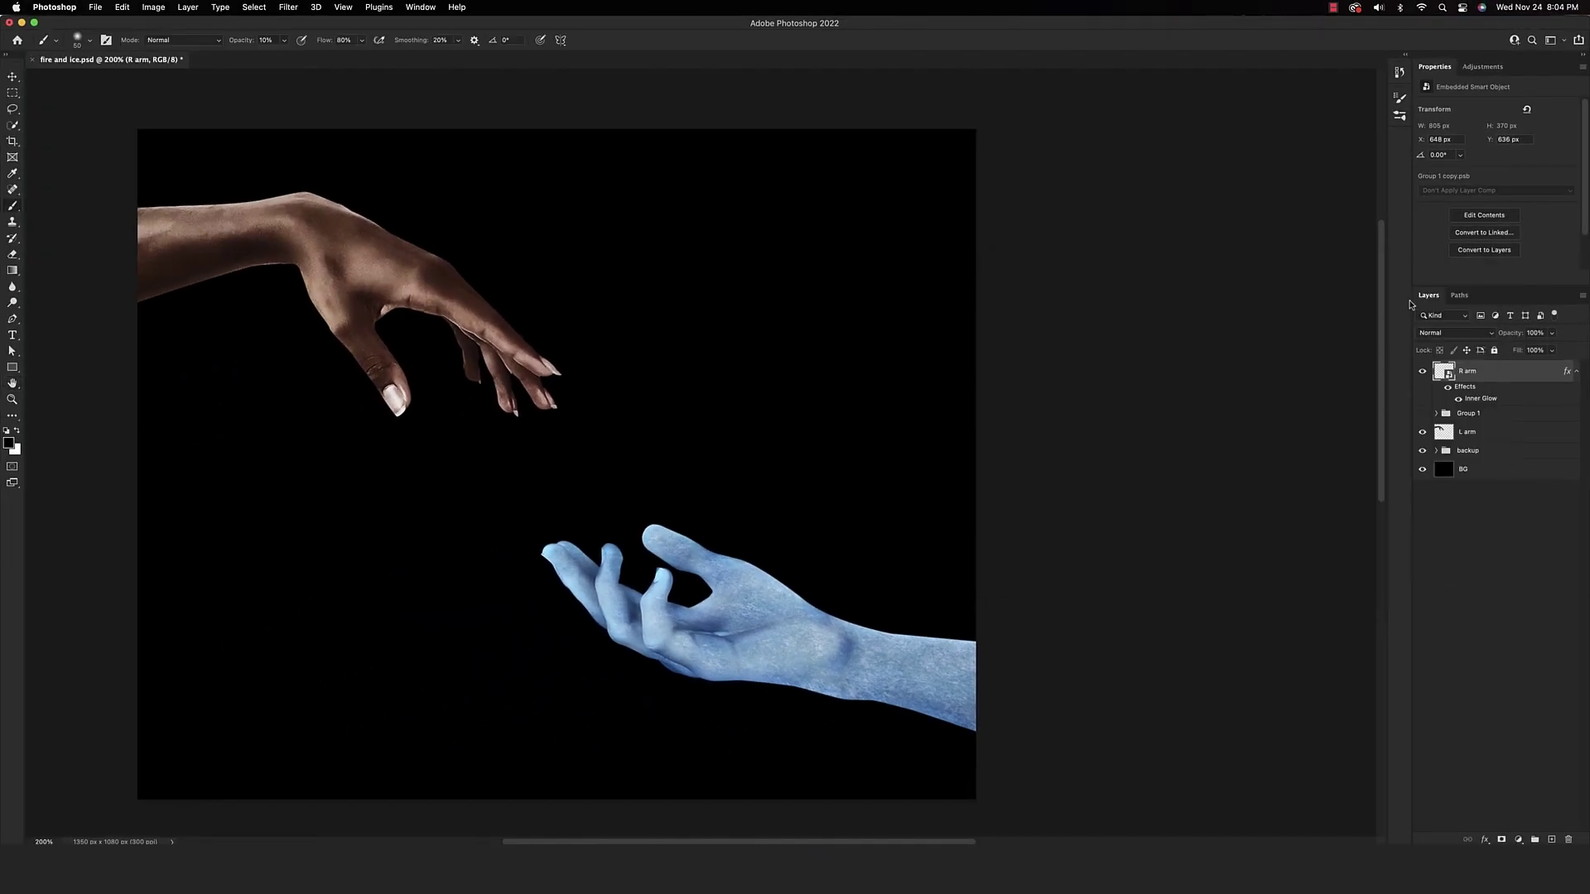
pyautogui.press('b')
pyautogui.hscroll(-5, 1096, 400)
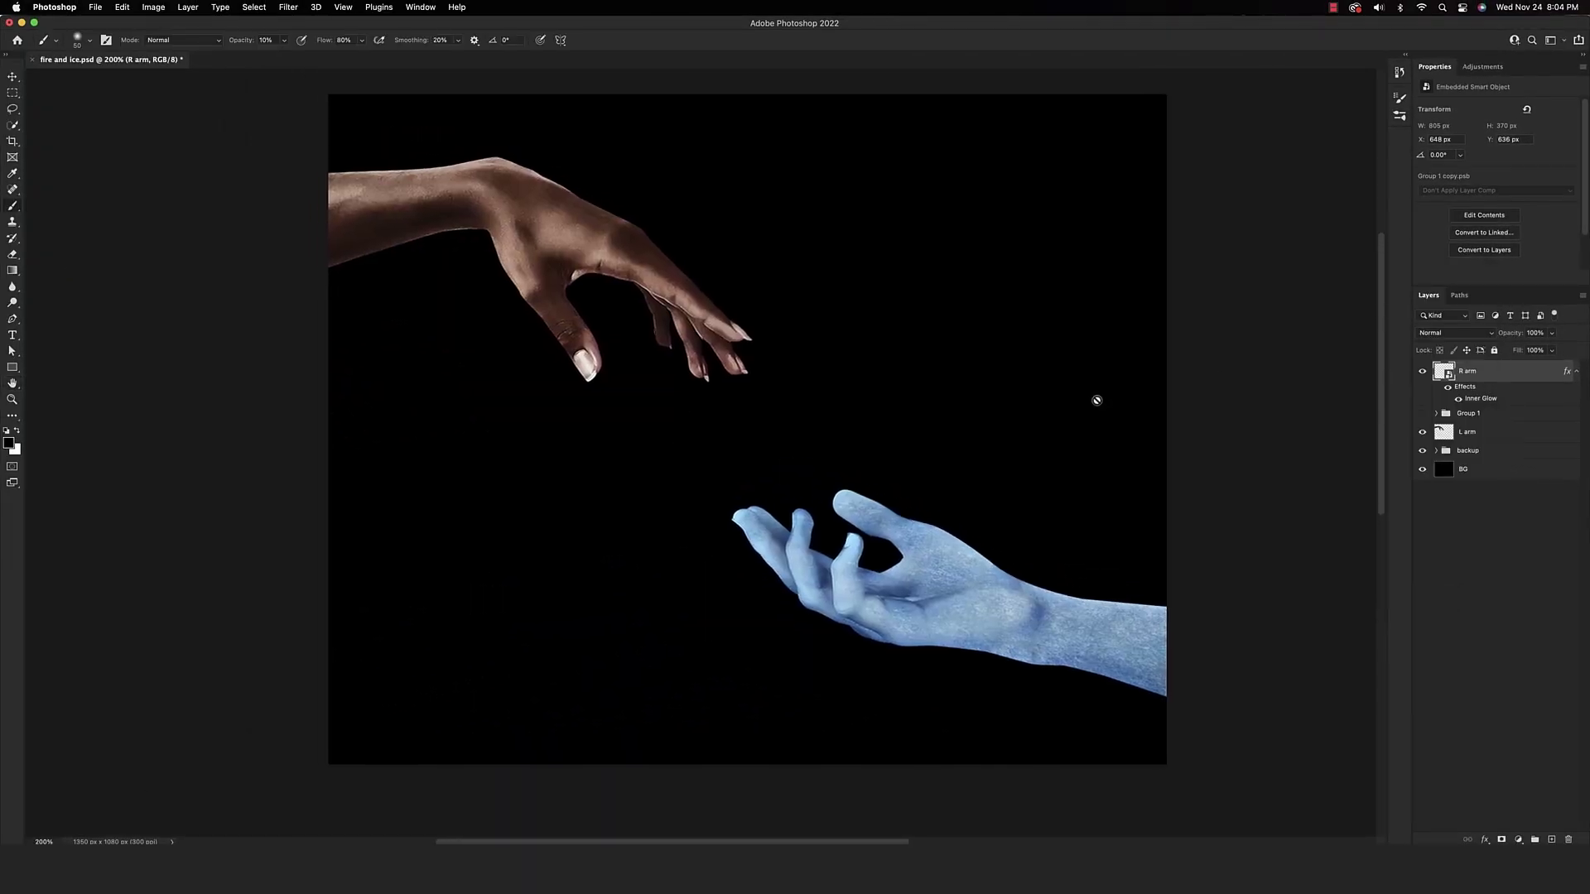
# Add a Solid Color fill layer in dark blue #334258
pyautogui.click(1518, 839)
pyautogui.click(1528, 582)
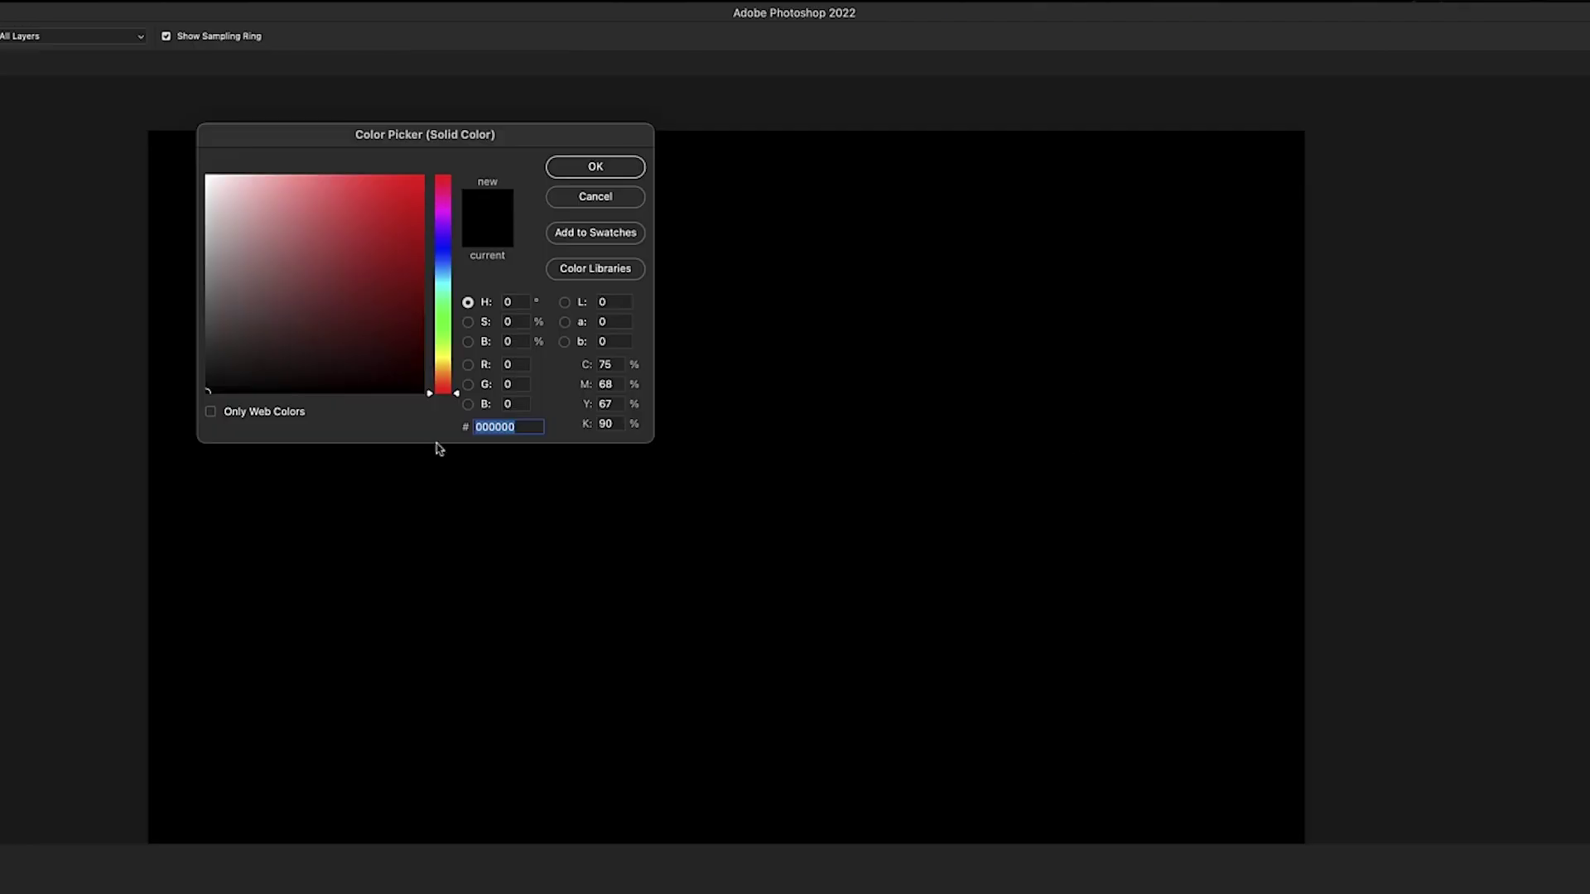
pyautogui.write('334258')
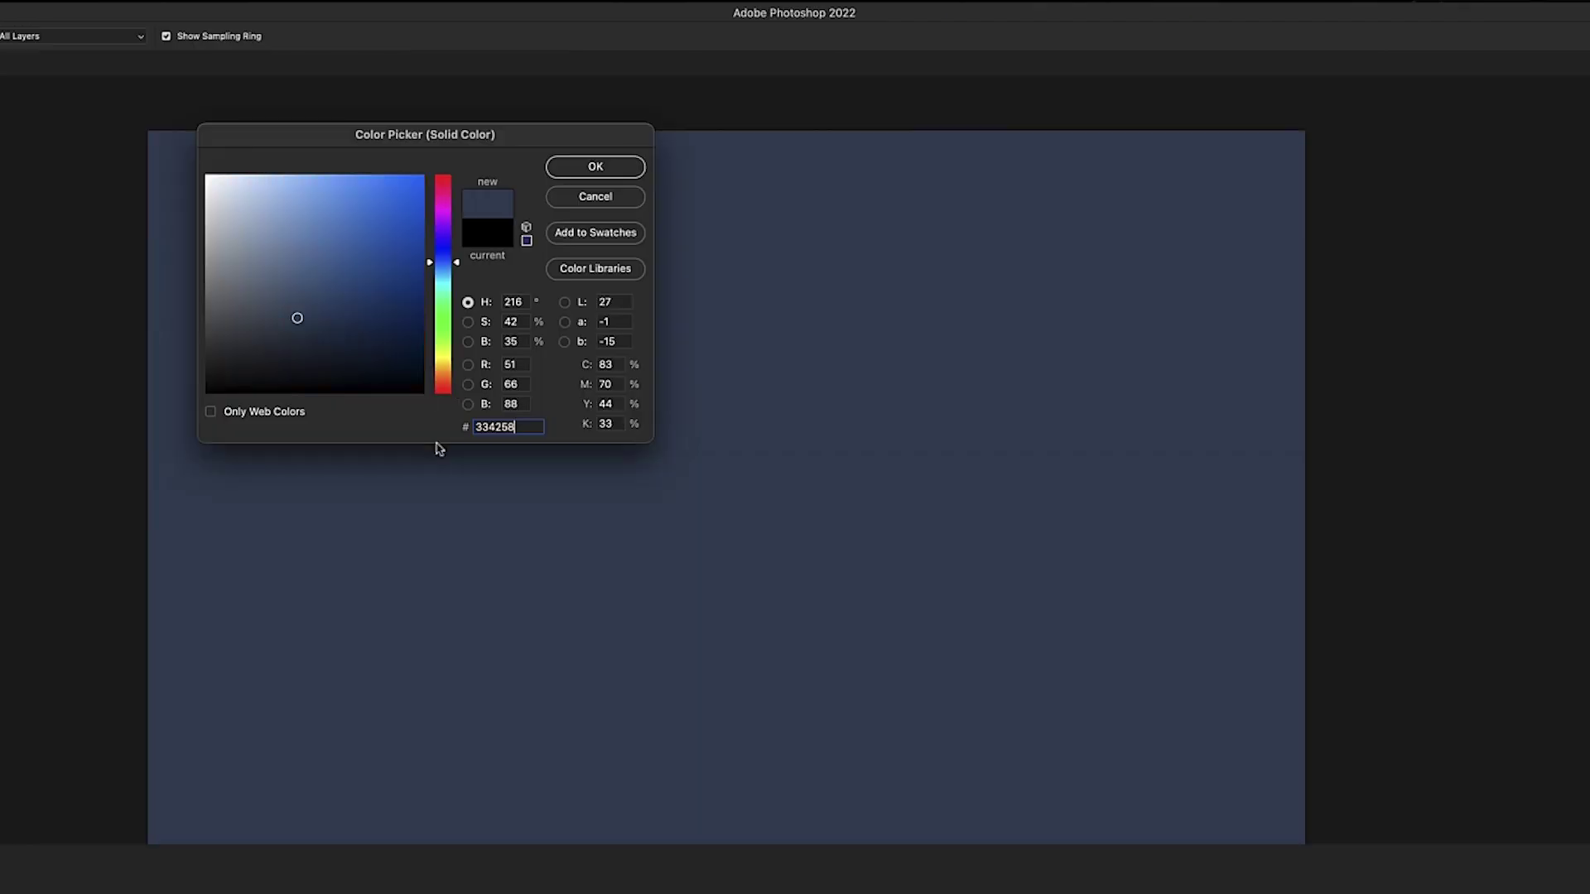
pyautogui.click(595, 166)
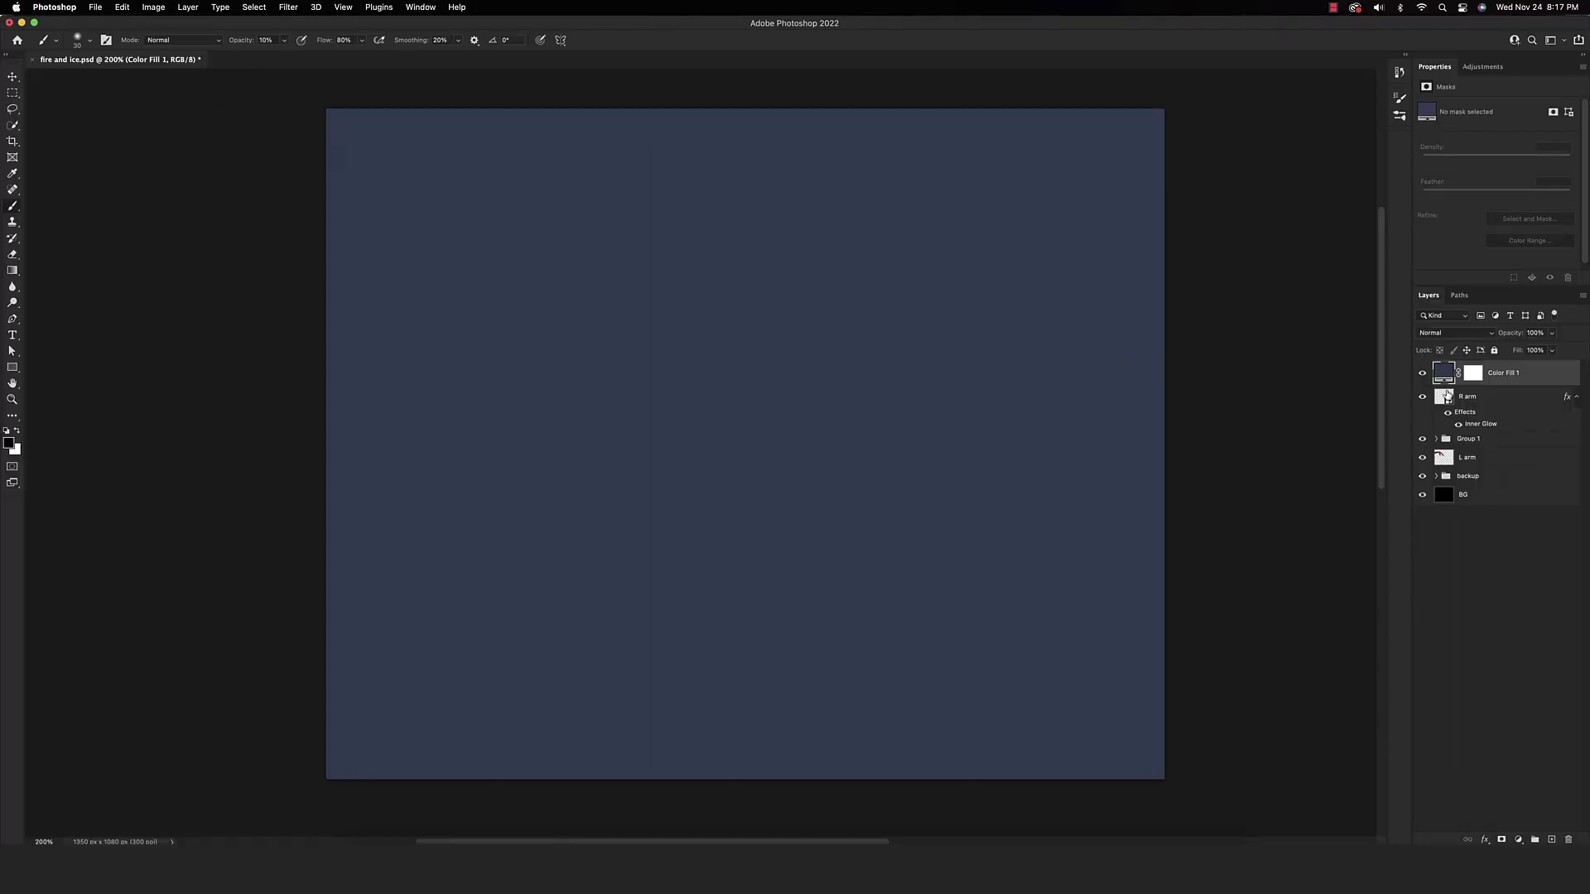
# Clip the colour fill to R arm, set it to Multiply, and invert its mask to hide it
pyautogui.keyDown('alt'); pyautogui.click(1447, 388); pyautogui.keyUp('alt')
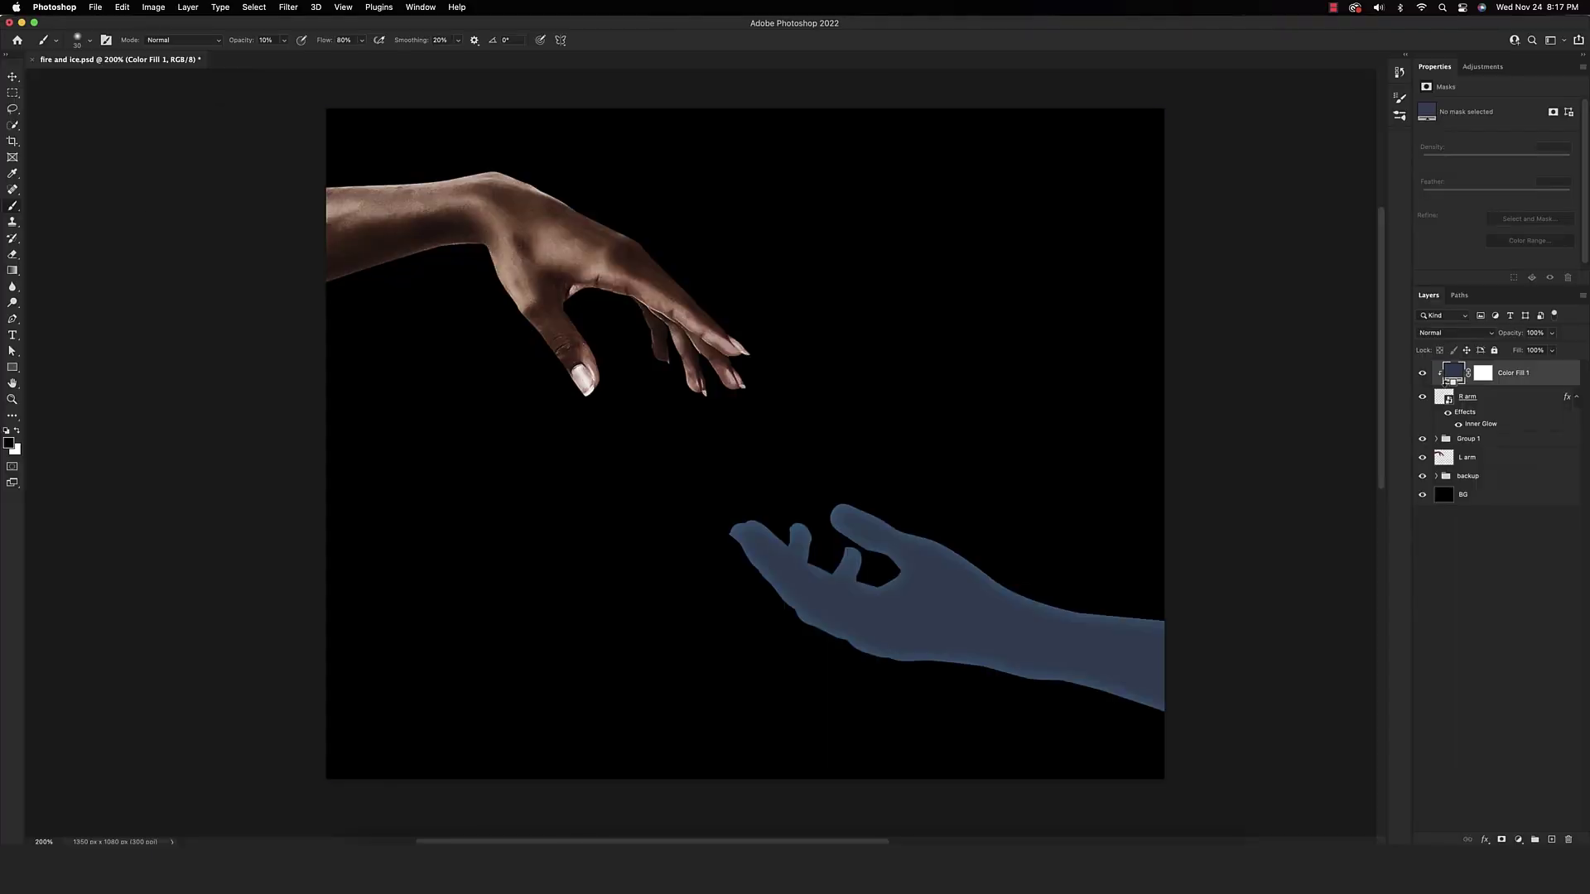
pyautogui.click(1445, 336)
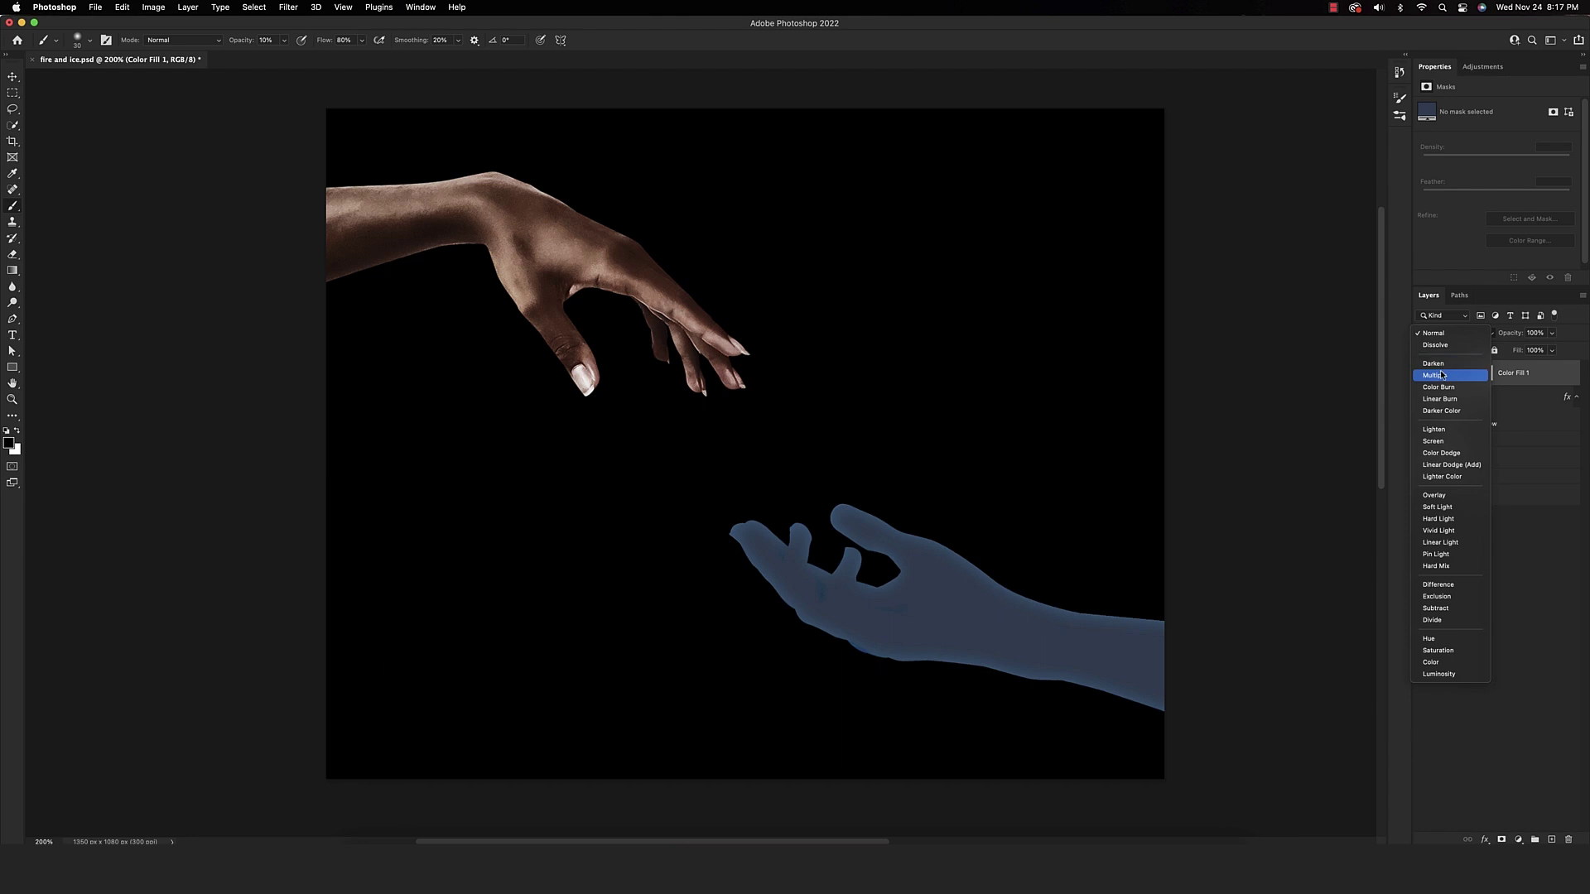
pyautogui.click(1442, 377)
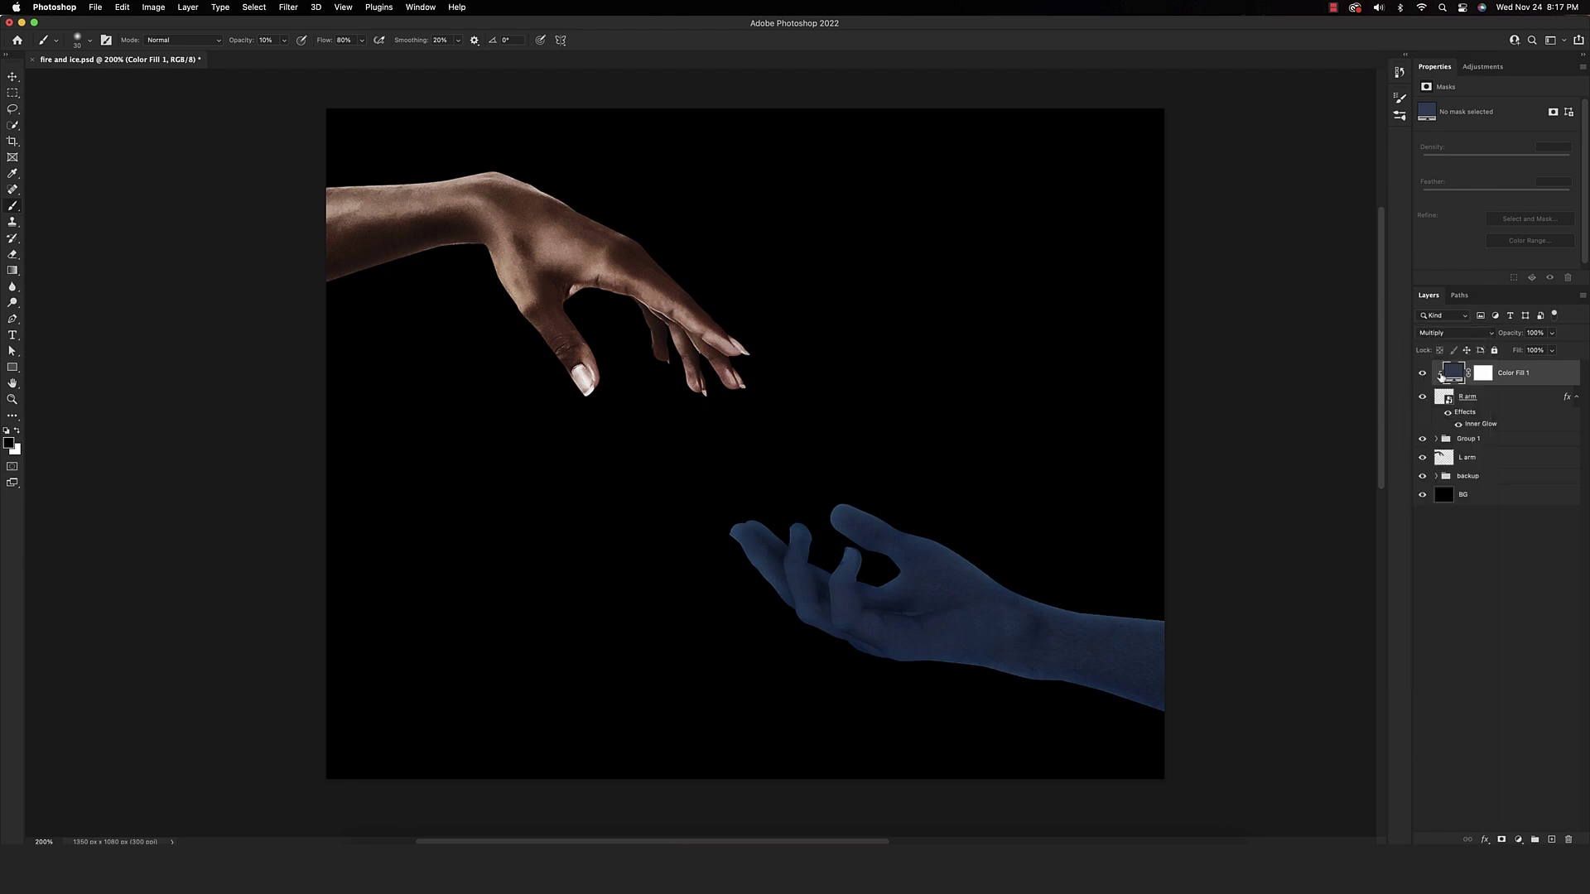
pyautogui.click(1484, 374)
pyautogui.press('super+i')
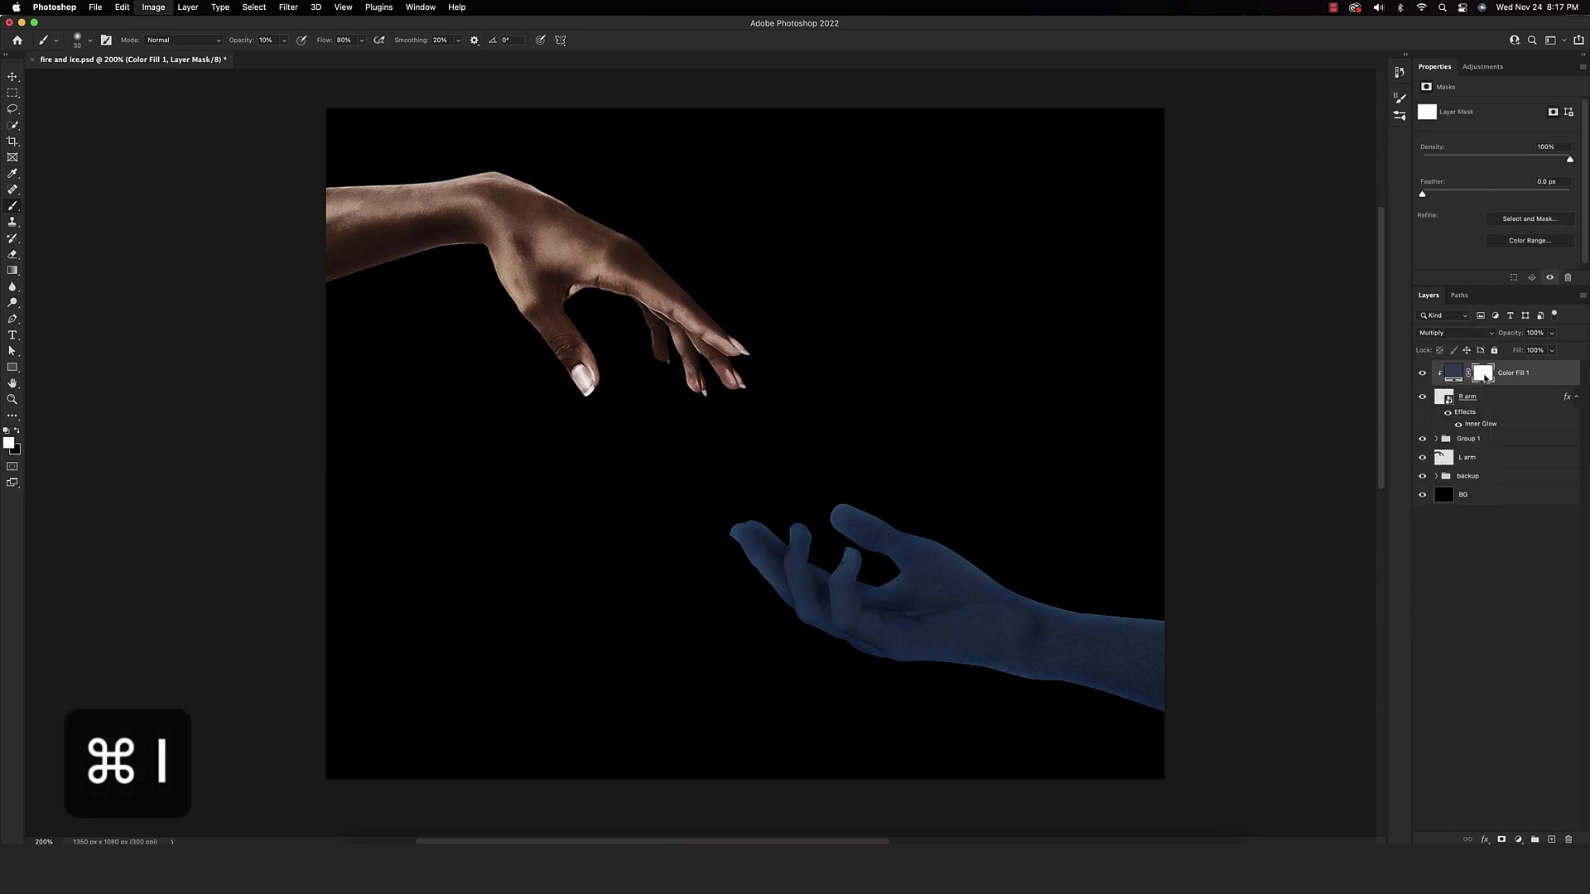
# With a smaller brush, paint dark blue shading into the palm creases and finger gaps
pyautogui.scroll(2, 1182, 716)
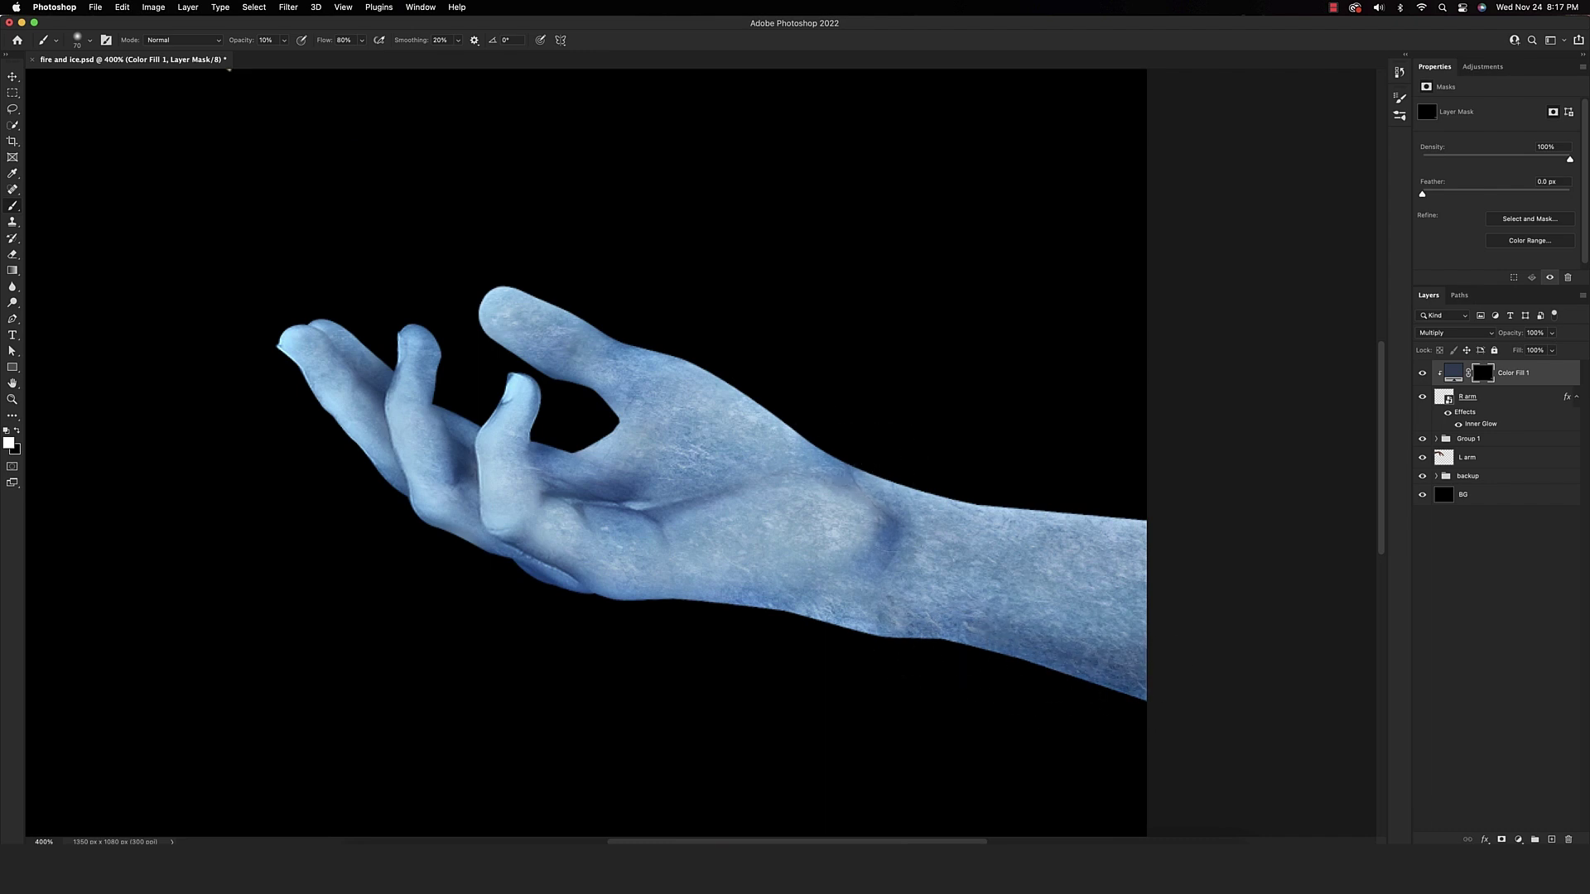
pyautogui.press('[')
pyautogui.press('[')
pyautogui.press('[')
pyautogui.press('[')
pyautogui.press('[')
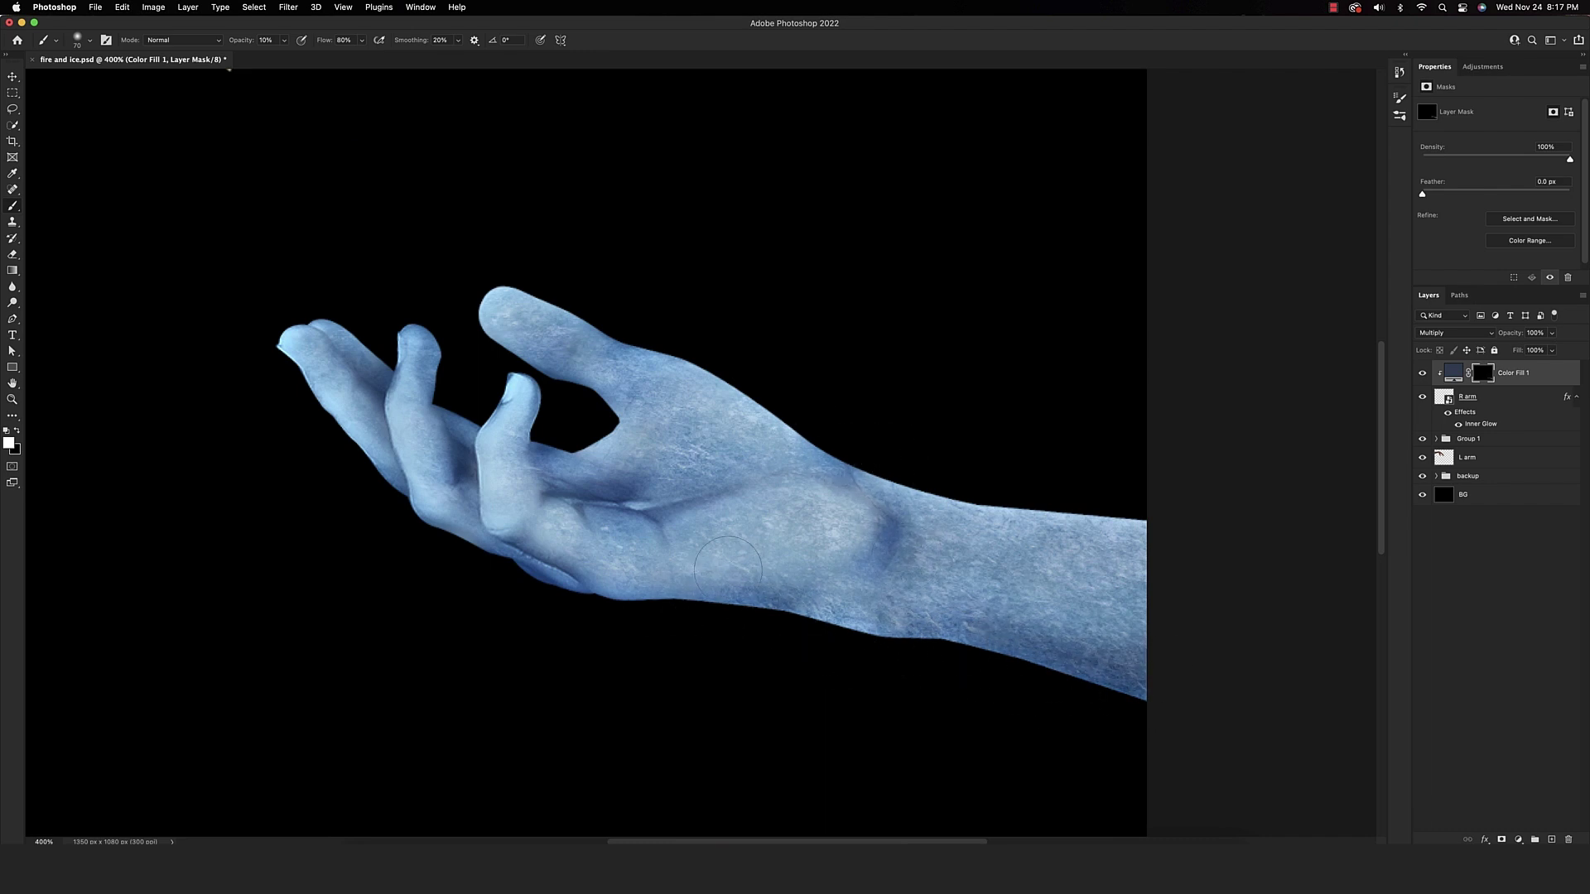
pyautogui.moveTo(733, 499); pyautogui.dragTo(763, 494)
pyautogui.moveTo(534, 447); pyautogui.dragTo(680, 487)
pyautogui.hscroll(-5, 506, 358)
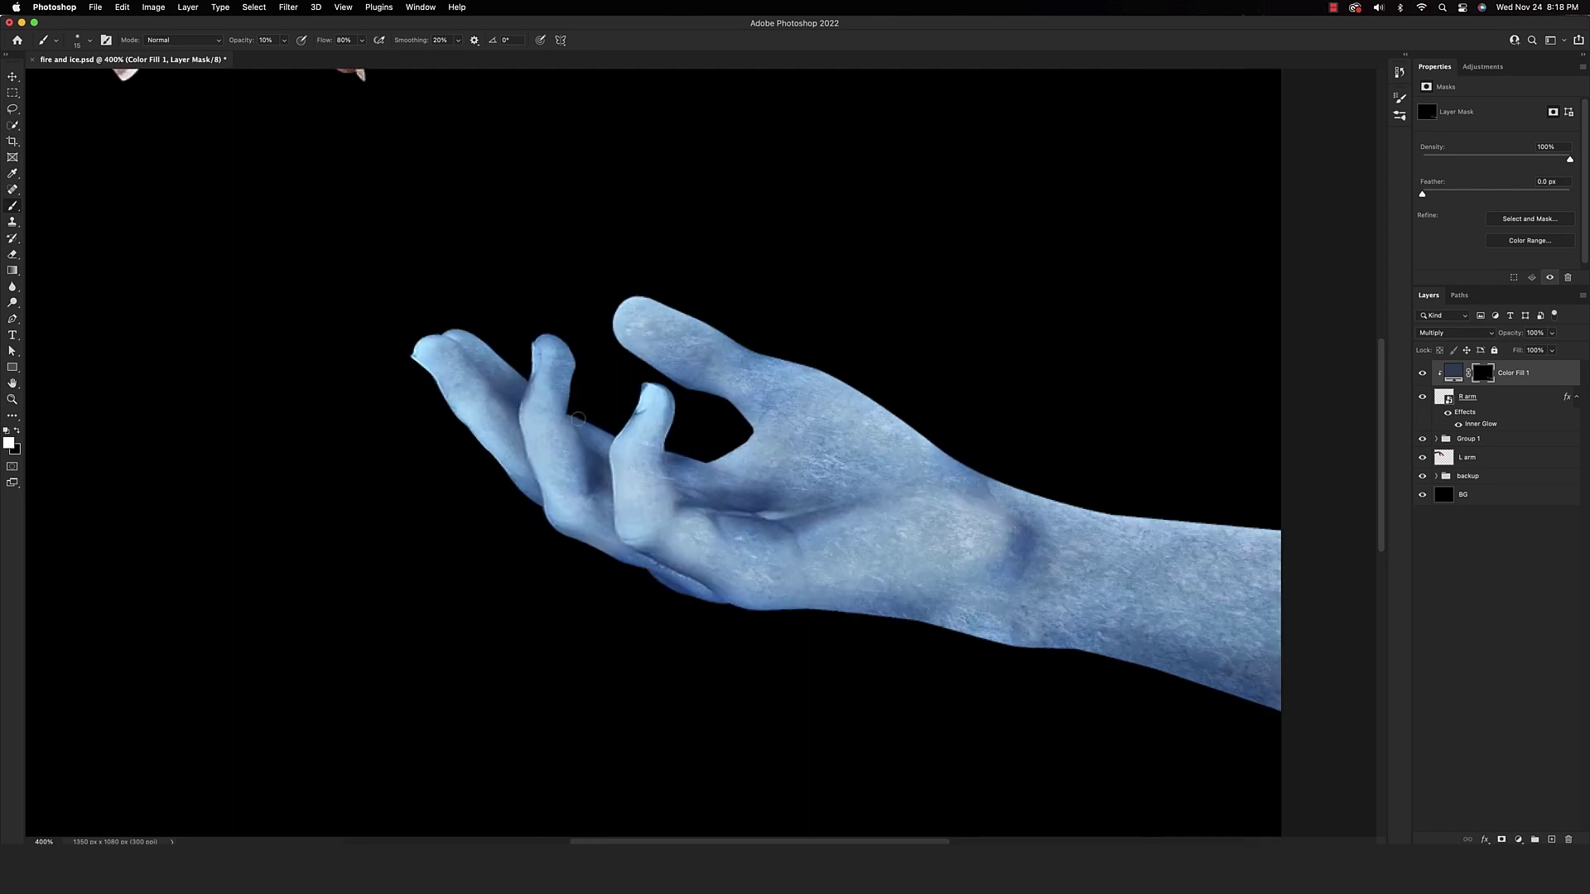
pyautogui.moveTo(593, 488); pyautogui.dragTo(608, 501)
pyautogui.moveTo(645, 558); pyautogui.dragTo(698, 567)
pyautogui.moveTo(766, 615)
pyautogui.mouseDown()
pyautogui.moveTo(805, 606)
pyautogui.moveTo(763, 627)
pyautogui.mouseUp()
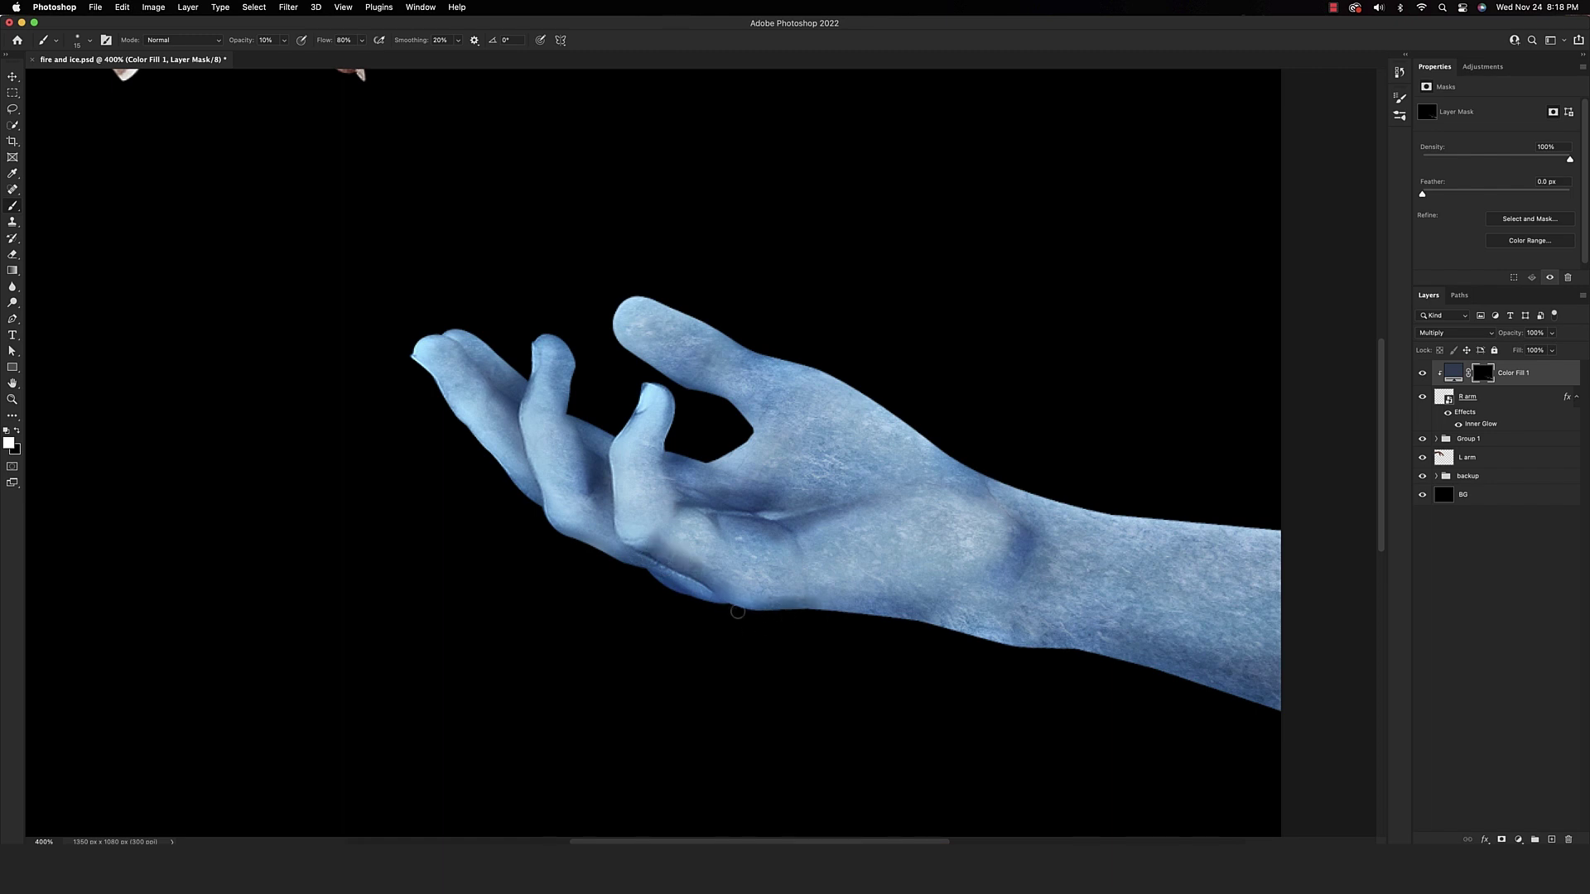
# With a larger brush, darken the lower edges of the hand, wrist and forearm
pyautogui.press(']')
pyautogui.press(']')
pyautogui.press(']')
pyautogui.press(']')
pyautogui.press(']')
pyautogui.moveTo(939, 632); pyautogui.dragTo(937, 639)
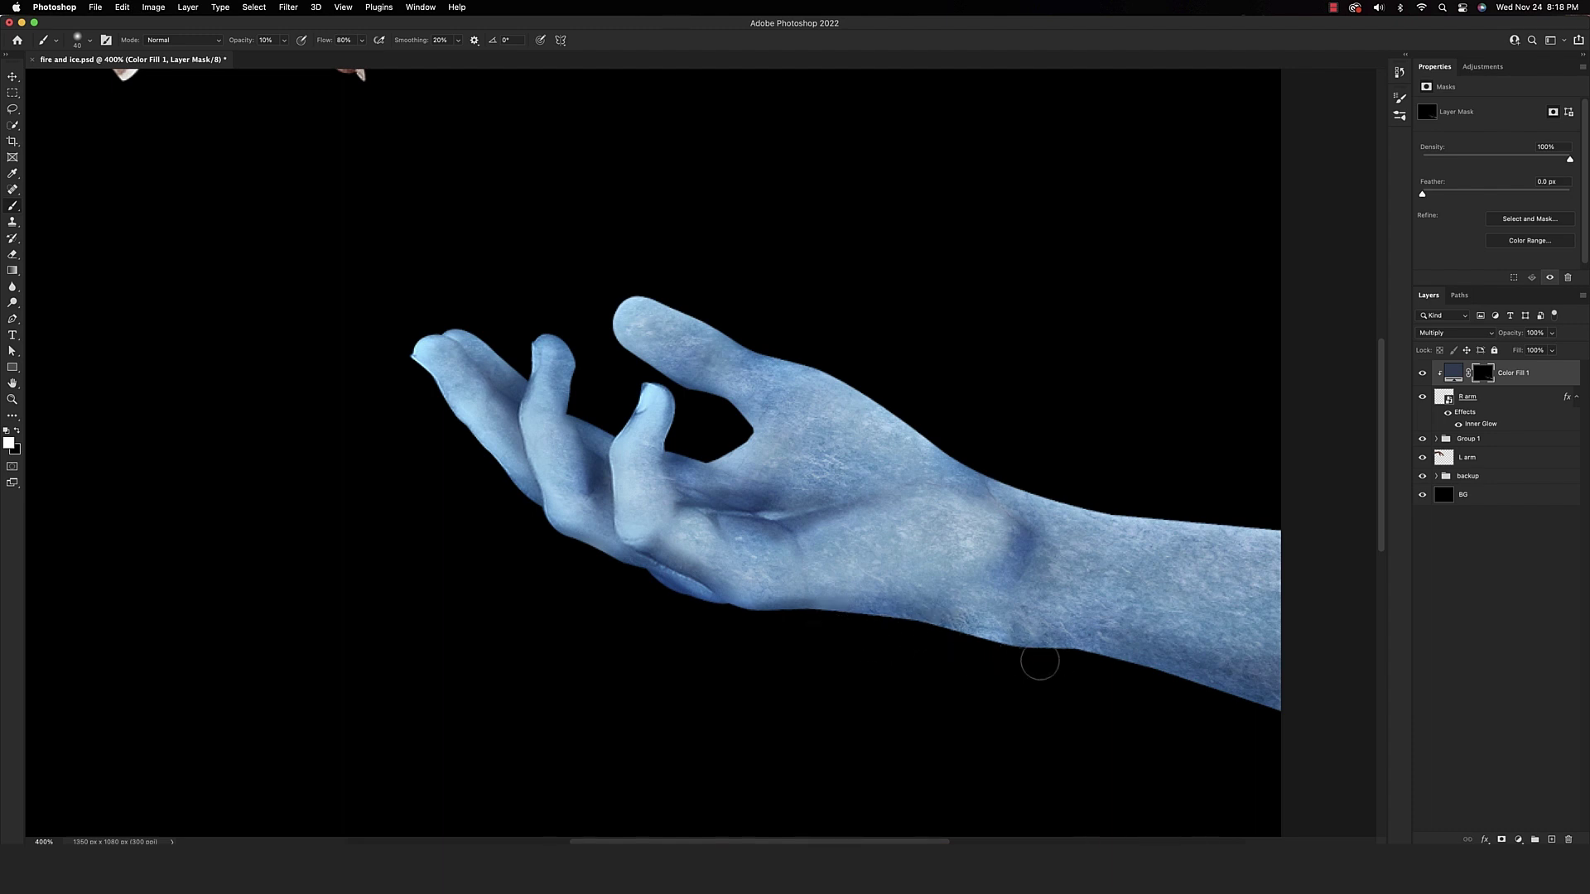
pyautogui.moveTo(715, 615); pyautogui.dragTo(697, 594)
pyautogui.moveTo(559, 540); pyautogui.dragTo(575, 538)
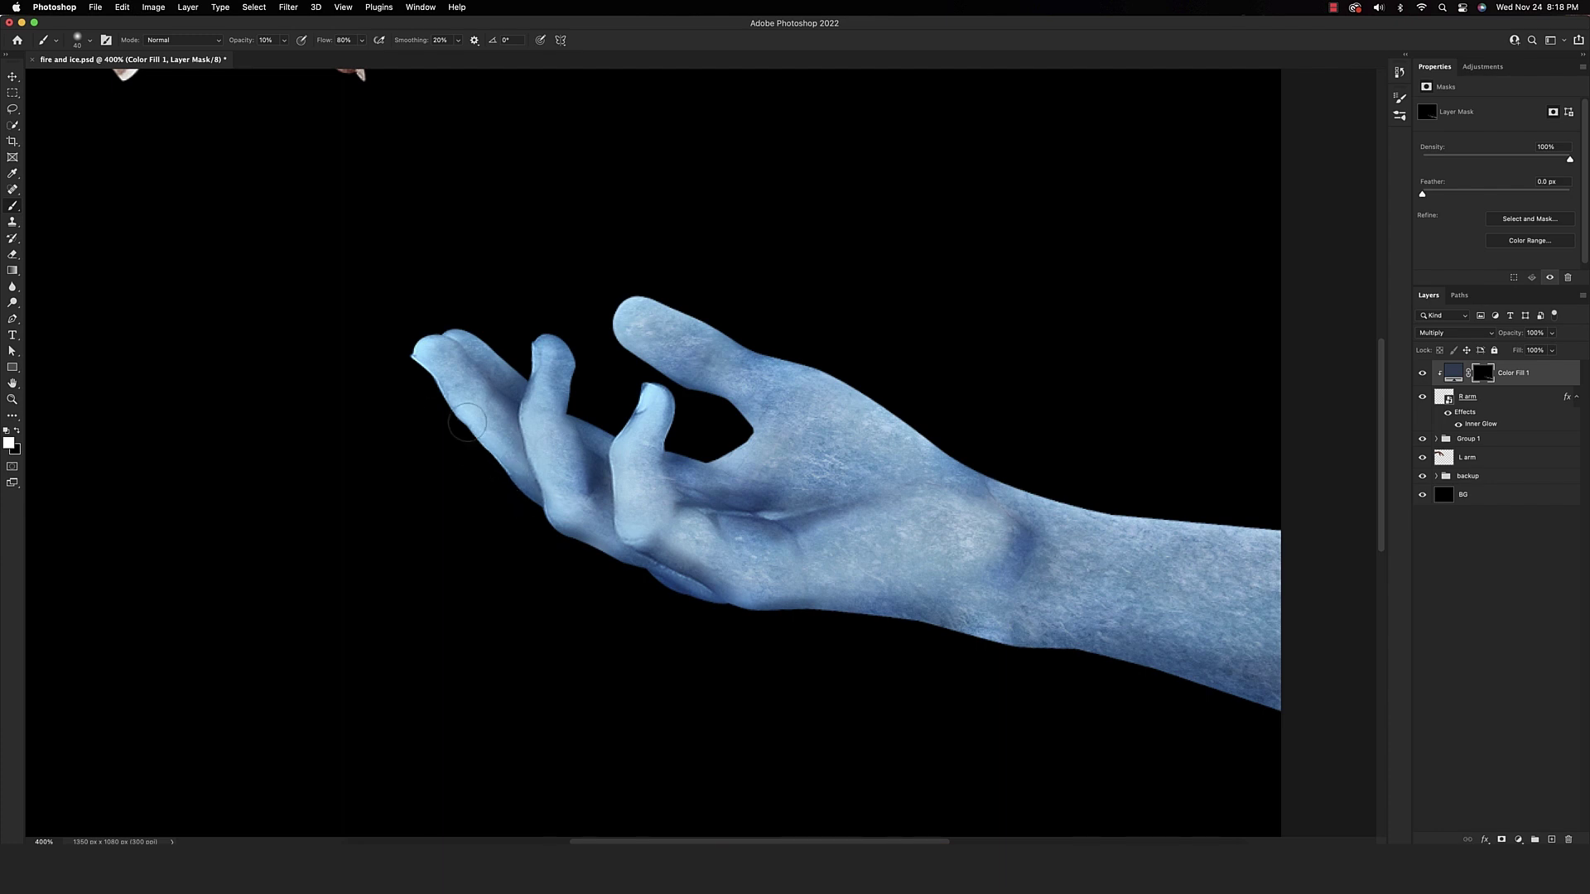
# Zoom out, compare the dark blue fill on and off, and lower its opacity to about 78%
pyautogui.press('super+minus')
pyautogui.press('super+minus')
pyautogui.click(1423, 375)
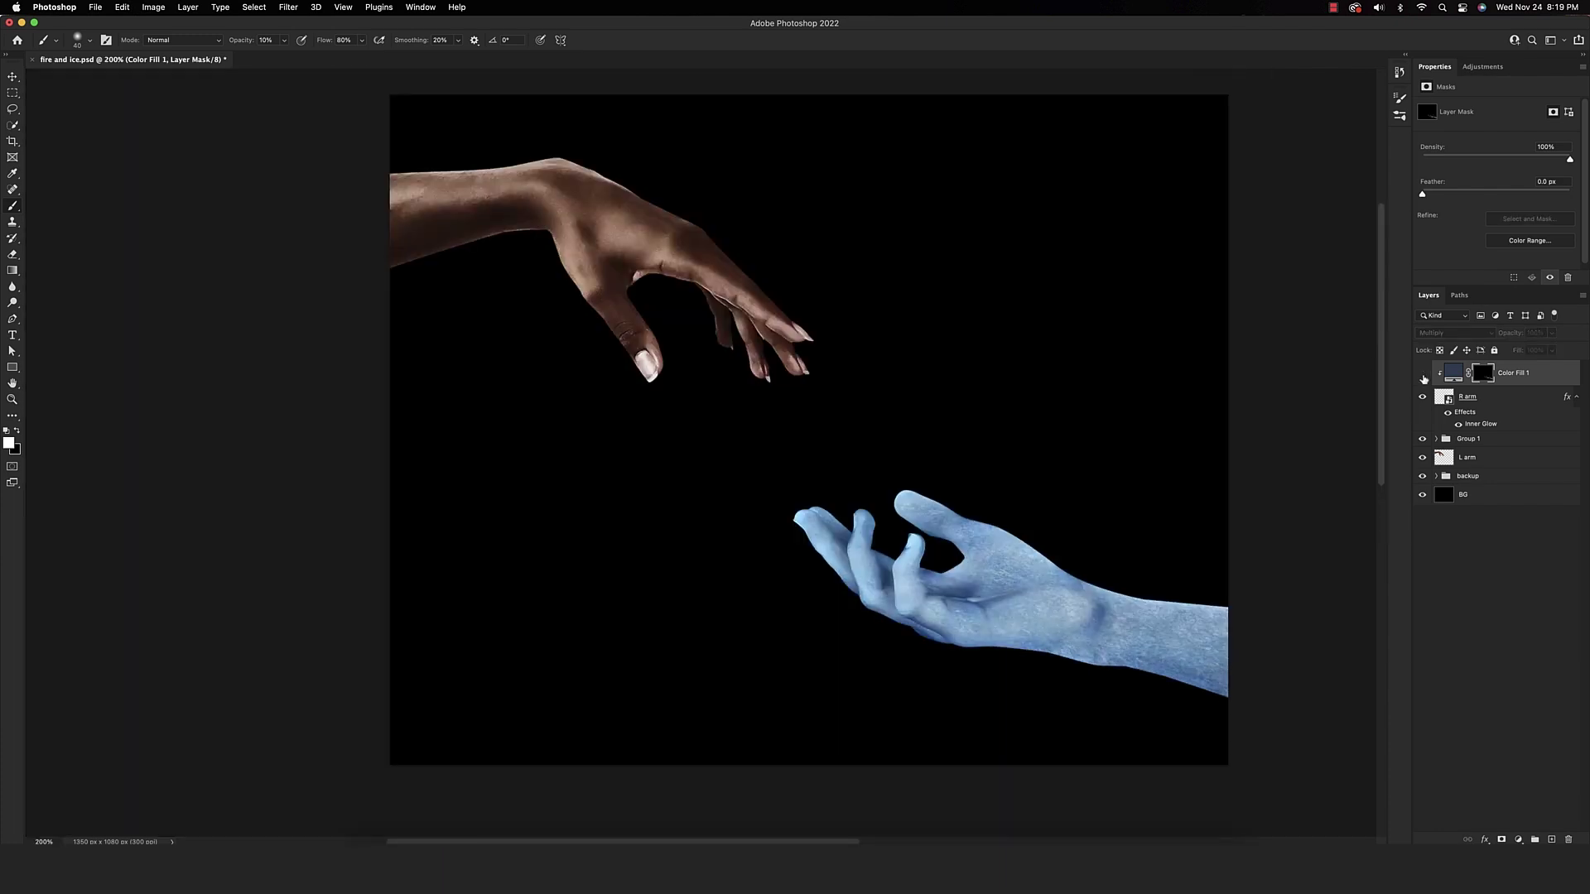
pyautogui.click(1423, 374)
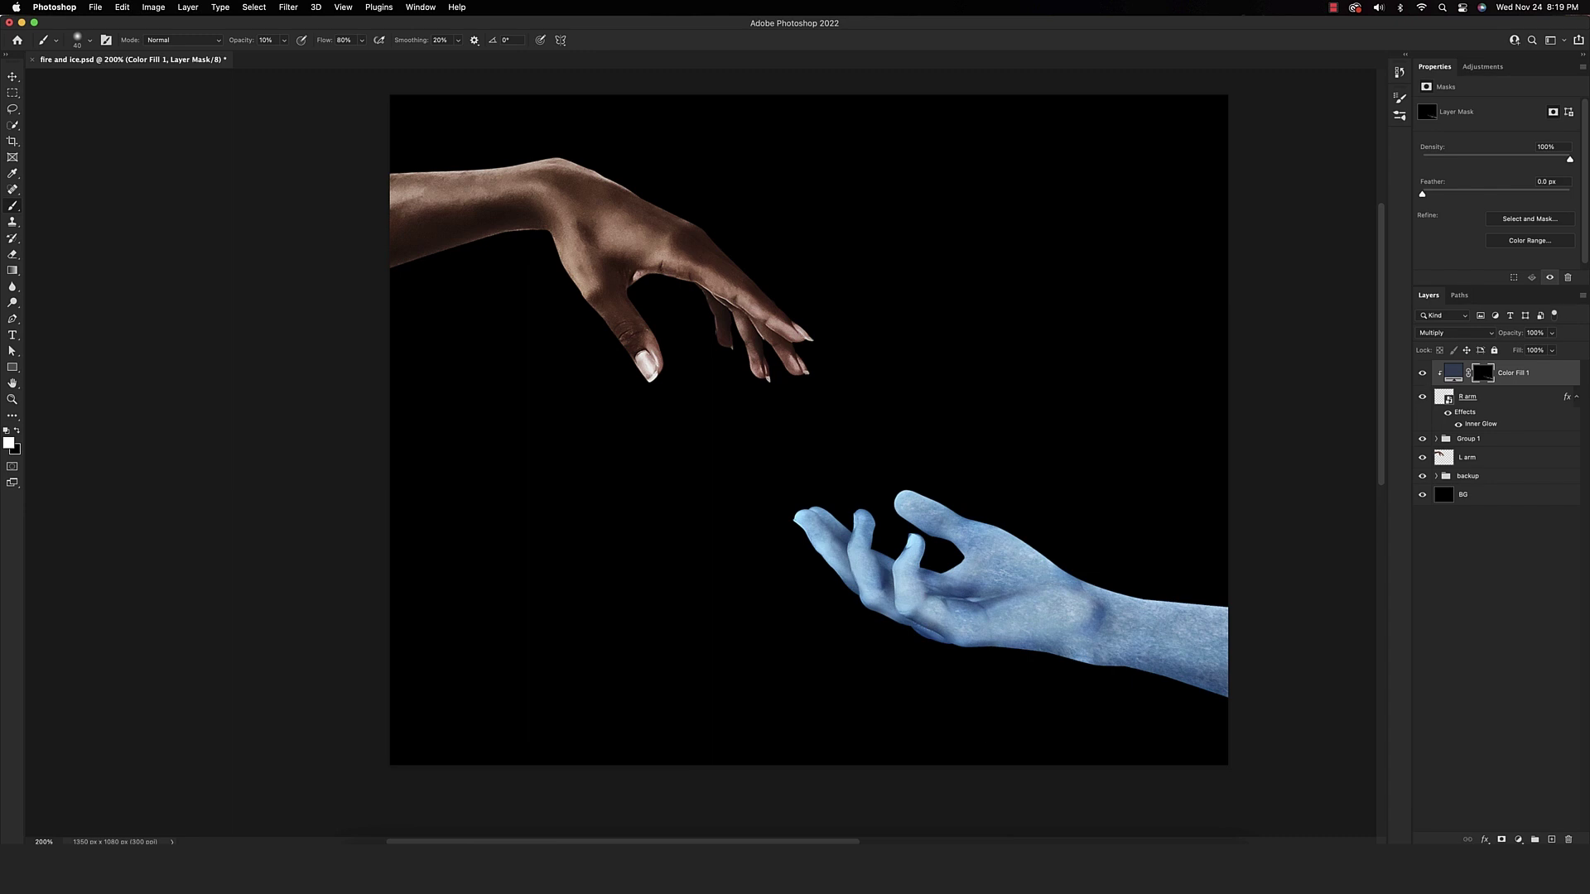
pyautogui.moveTo(1517, 337); pyautogui.dragTo(1507, 337)
# Commit the dark blue fill's 78% opacity, compare it, and select the fill layer itself
pyautogui.press('Return')
pyautogui.click(1422, 374)
pyautogui.click(1422, 375)
pyautogui.click(1453, 373)
# Add a very light cyan (caf7ff) Solid Color fill clipped to the arm in Normal blend
pyautogui.click(1519, 839)
pyautogui.click(1515, 580)
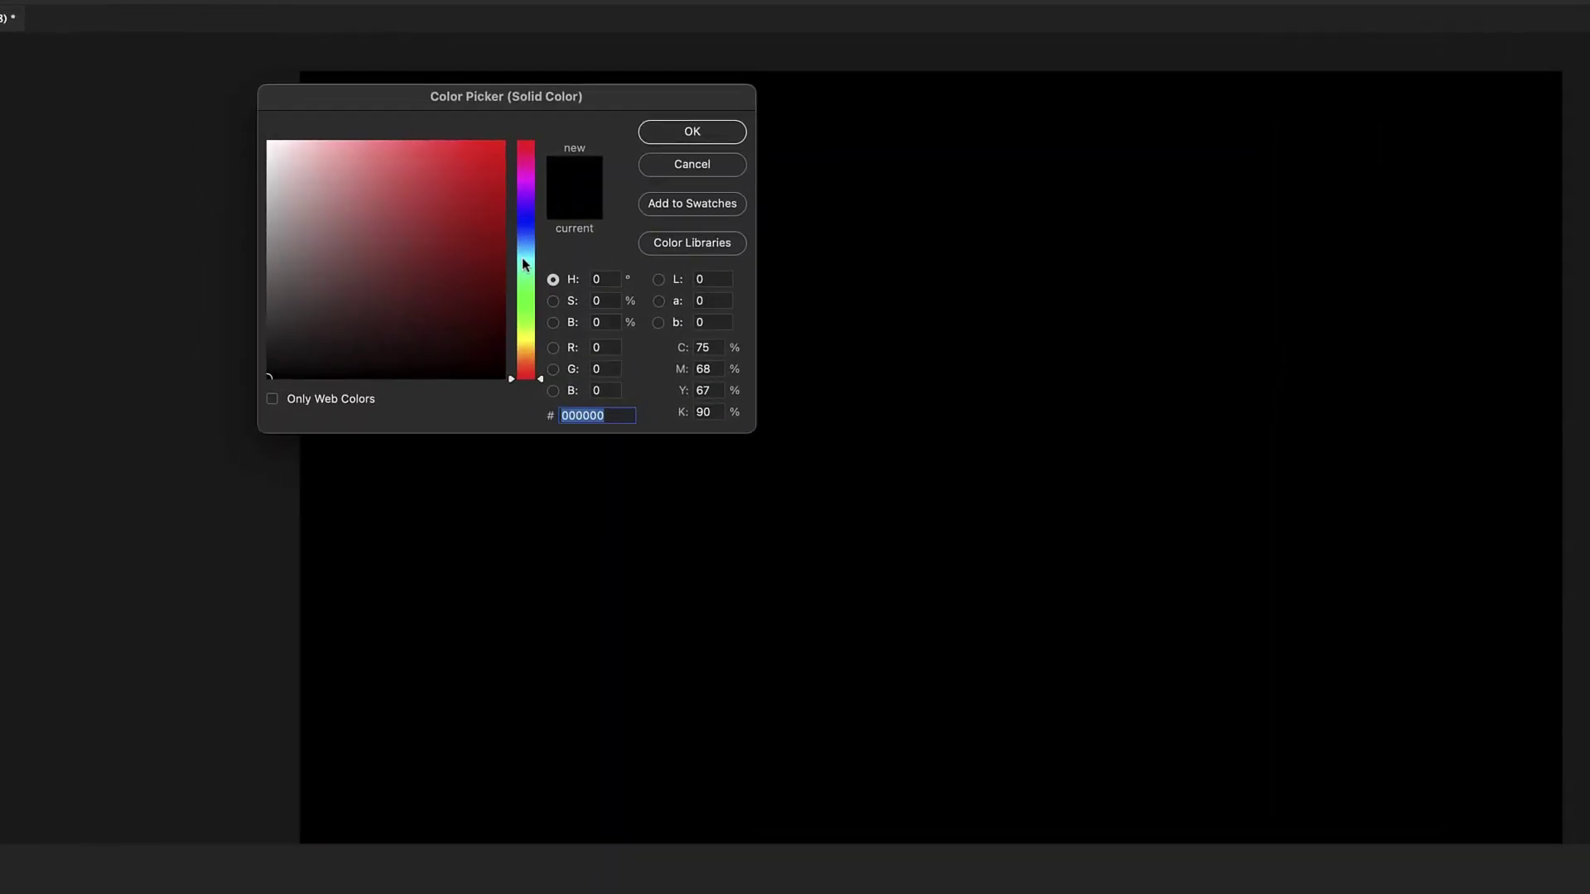
pyautogui.click(525, 255)
pyautogui.click(313, 141)
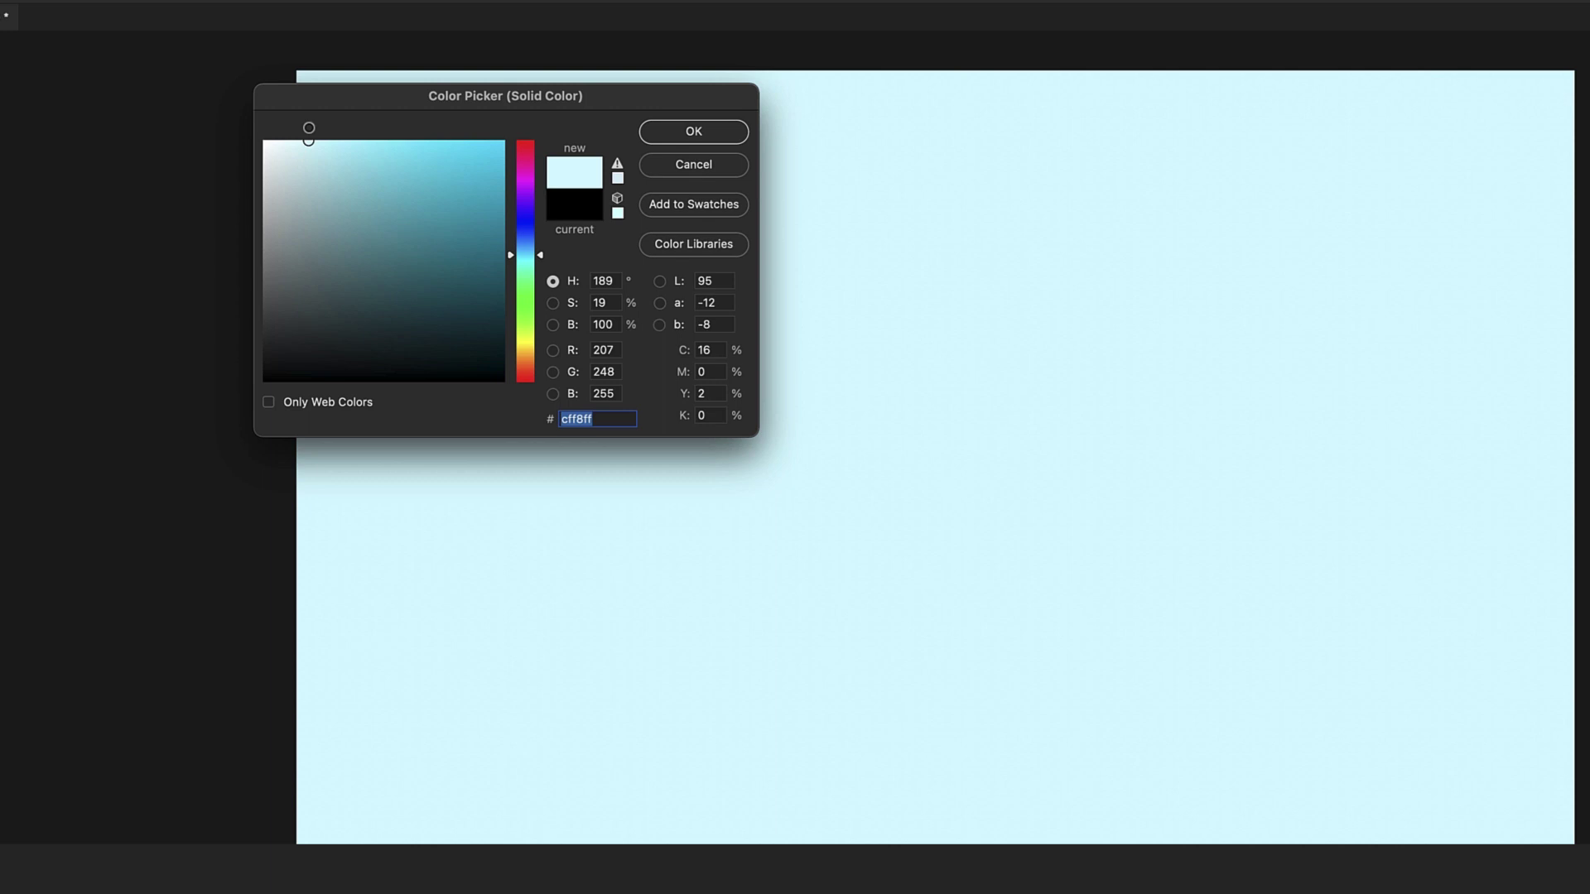
pyautogui.click(643, 131)
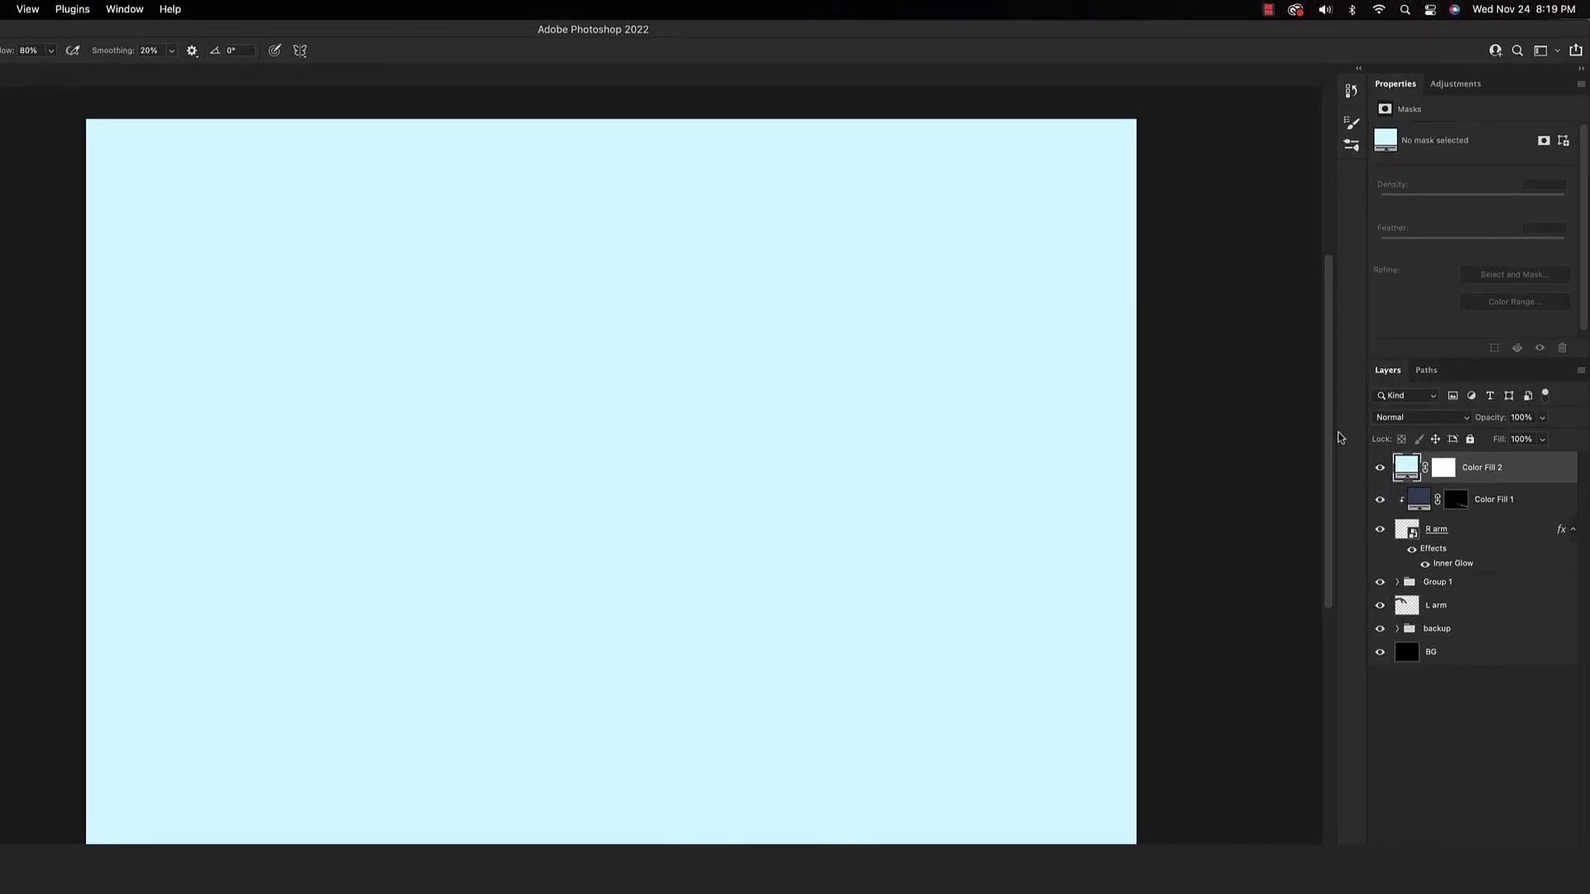
pyautogui.keyDown('alt'); pyautogui.click(1408, 480); pyautogui.keyUp('alt')
pyautogui.click(1420, 419)
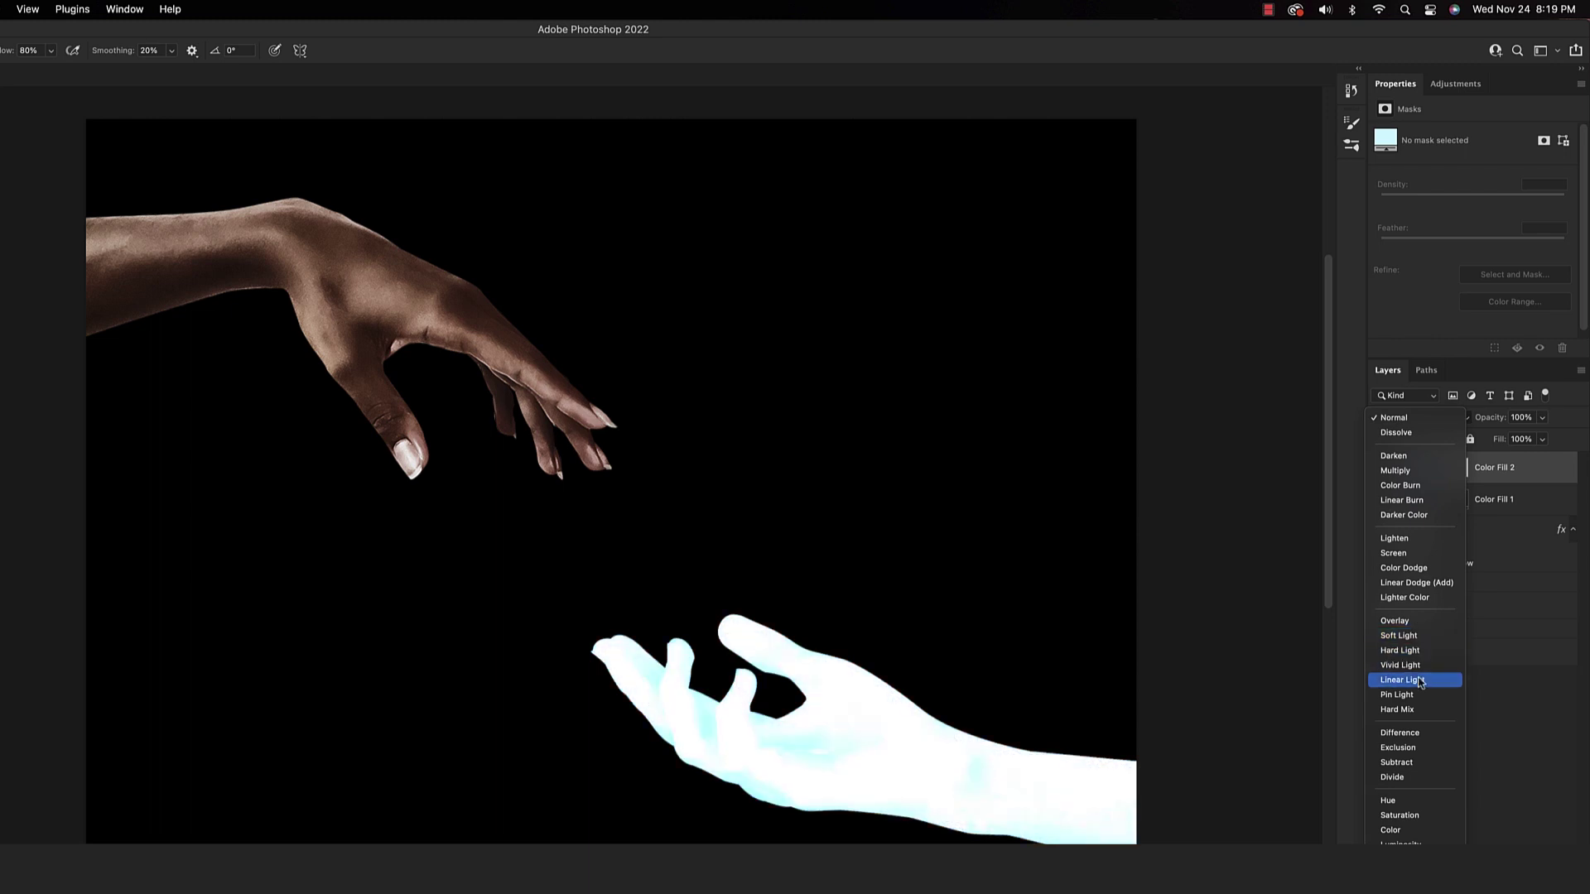
pyautogui.click(1423, 418)
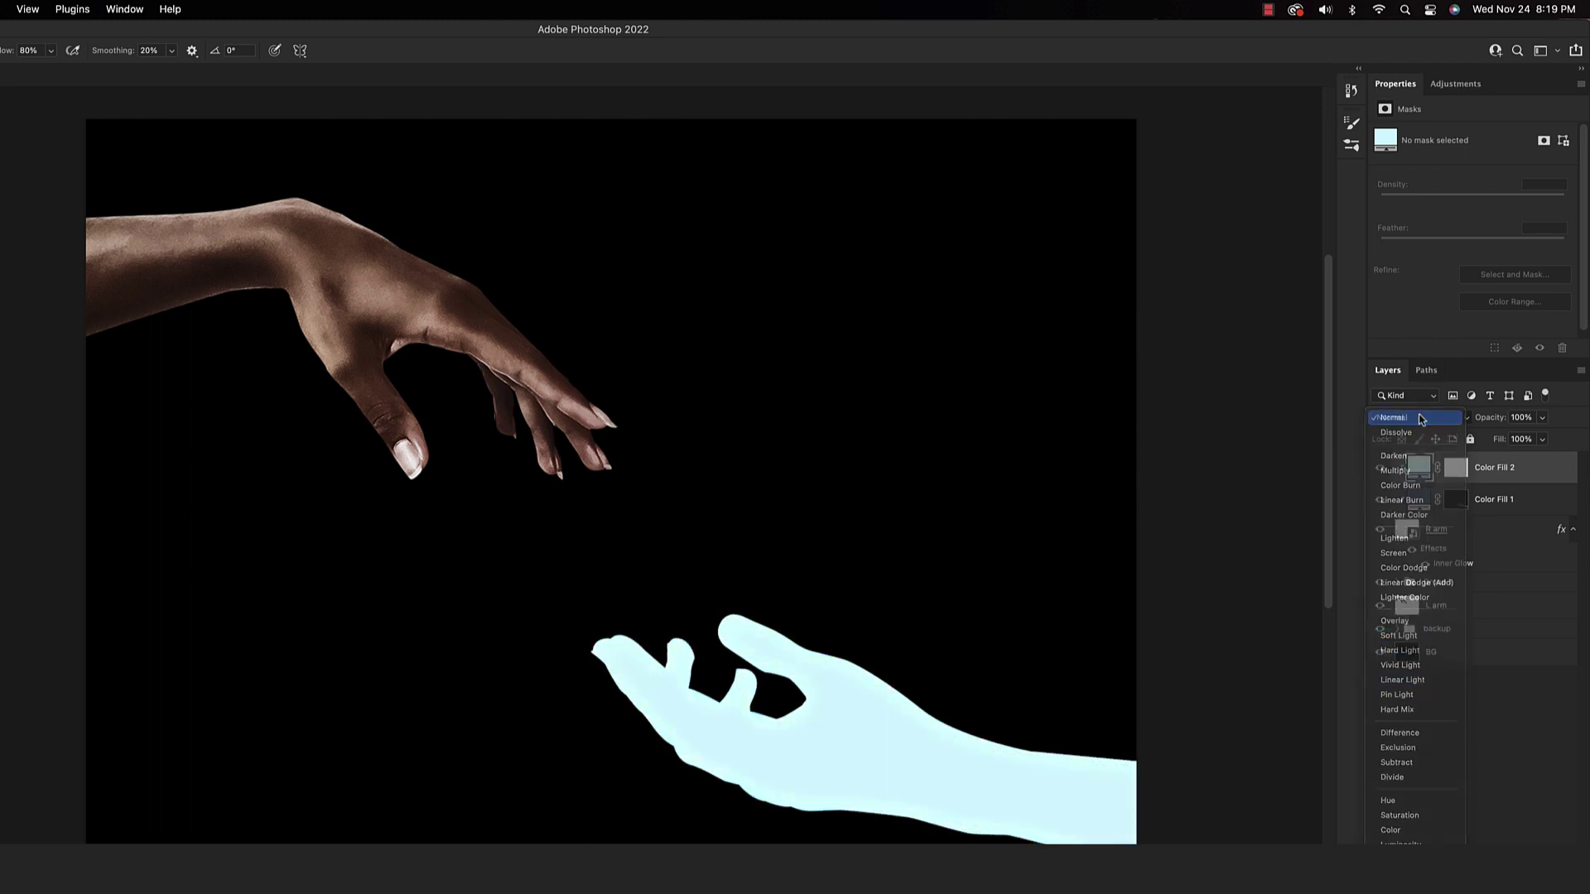
# Re-edit the fill colour to a bluer, slightly more saturated pale blue (#bee1ff)
pyautogui.doubleClick(1419, 469)
pyautogui.moveTo(261, 272); pyautogui.dragTo(261, 270)
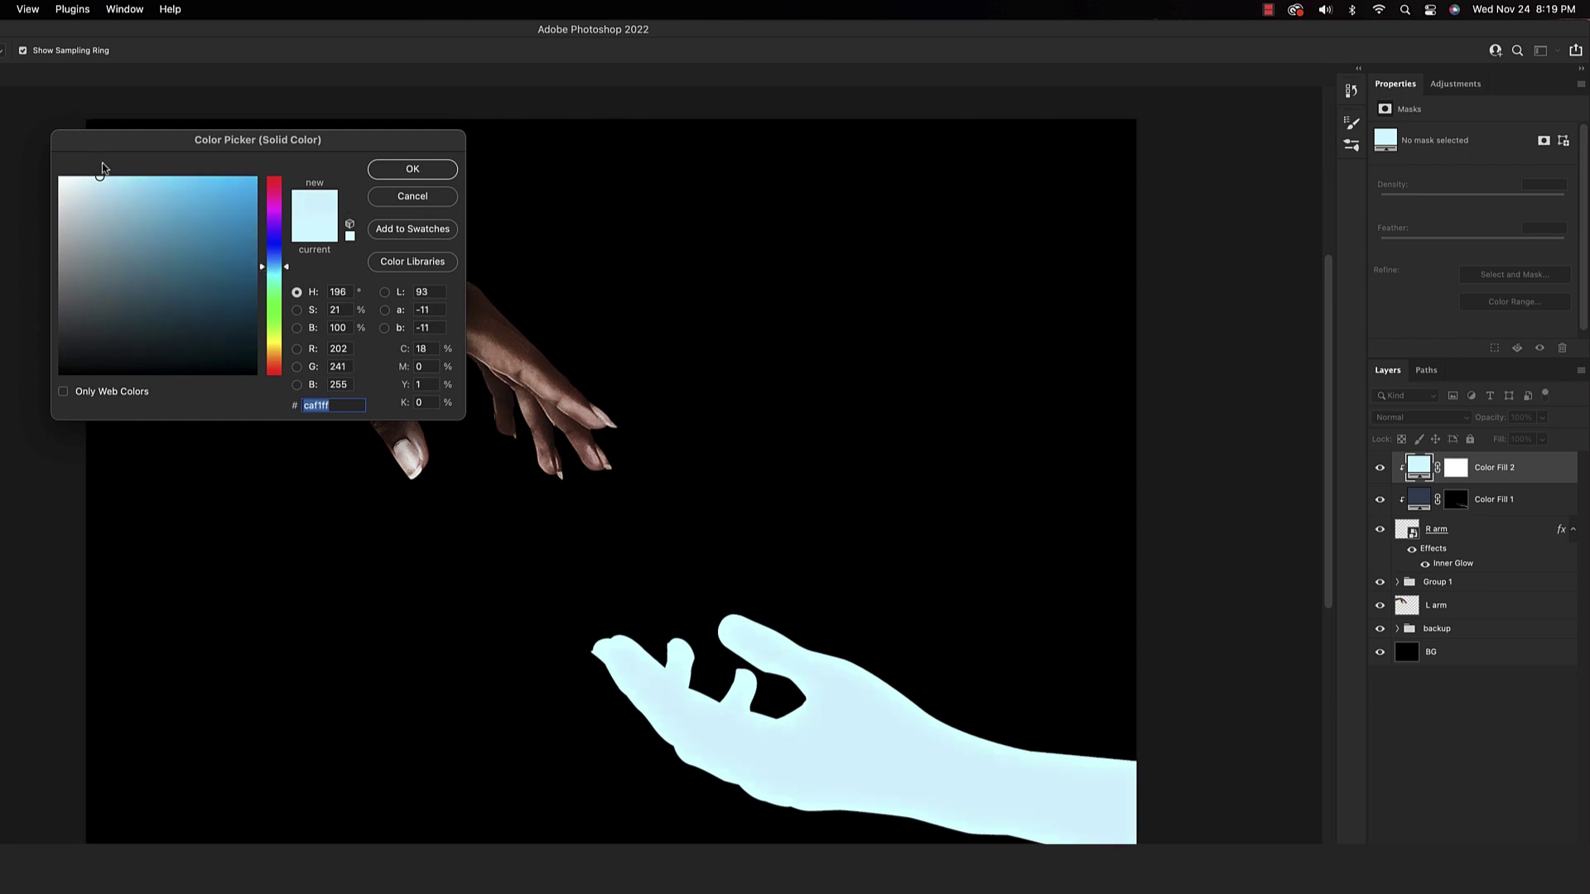
pyautogui.moveTo(100, 176); pyautogui.dragTo(107, 177)
pyautogui.moveTo(261, 271); pyautogui.dragTo(261, 267)
pyautogui.click(411, 169)
# Invert Color Fill 2's mask, paint light blue on the thumb base and palm heel, undoing one stroke
pyautogui.click(1456, 468)
pyautogui.press('super+i')
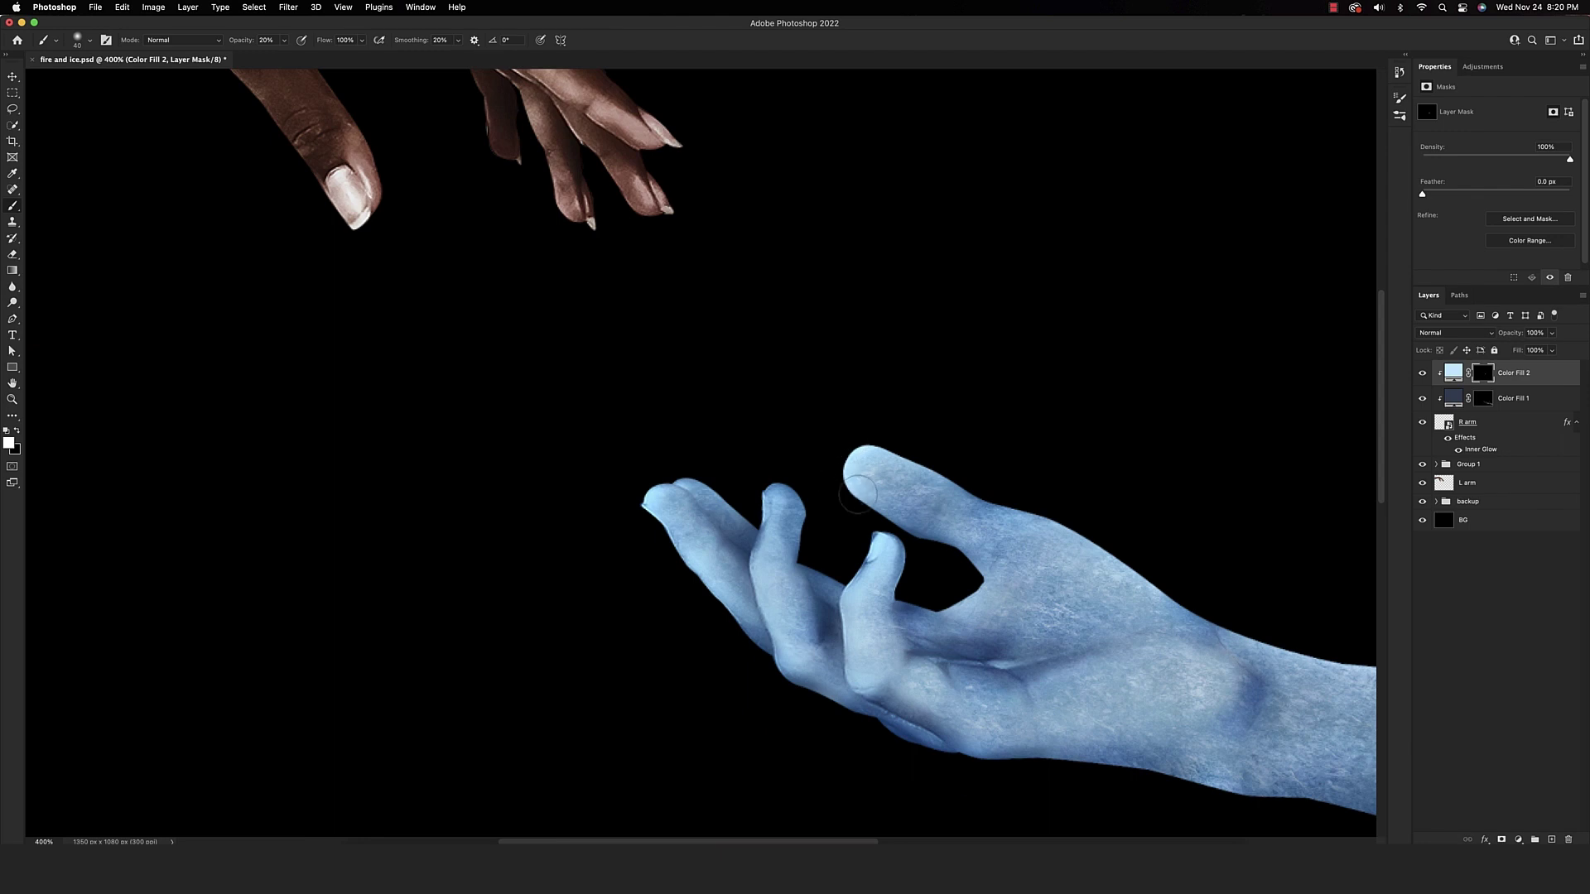
pyautogui.moveTo(1025, 523)
pyautogui.mouseDown()
pyautogui.moveTo(1122, 585)
pyautogui.moveTo(1102, 577)
pyautogui.mouseUp()
pyautogui.moveTo(1092, 674)
pyautogui.mouseDown()
pyautogui.moveTo(1223, 679)
pyautogui.moveTo(1172, 743)
pyautogui.moveTo(1158, 664)
pyautogui.moveTo(990, 603)
pyautogui.moveTo(857, 612)
pyautogui.moveTo(877, 570)
pyautogui.moveTo(863, 535)
pyautogui.moveTo(855, 553)
pyautogui.moveTo(826, 523)
pyautogui.mouseUp()
pyautogui.moveTo(781, 573)
pyautogui.mouseDown()
pyautogui.moveTo(813, 678)
pyautogui.moveTo(941, 718)
pyautogui.mouseUp()
pyautogui.press('cmd+z')
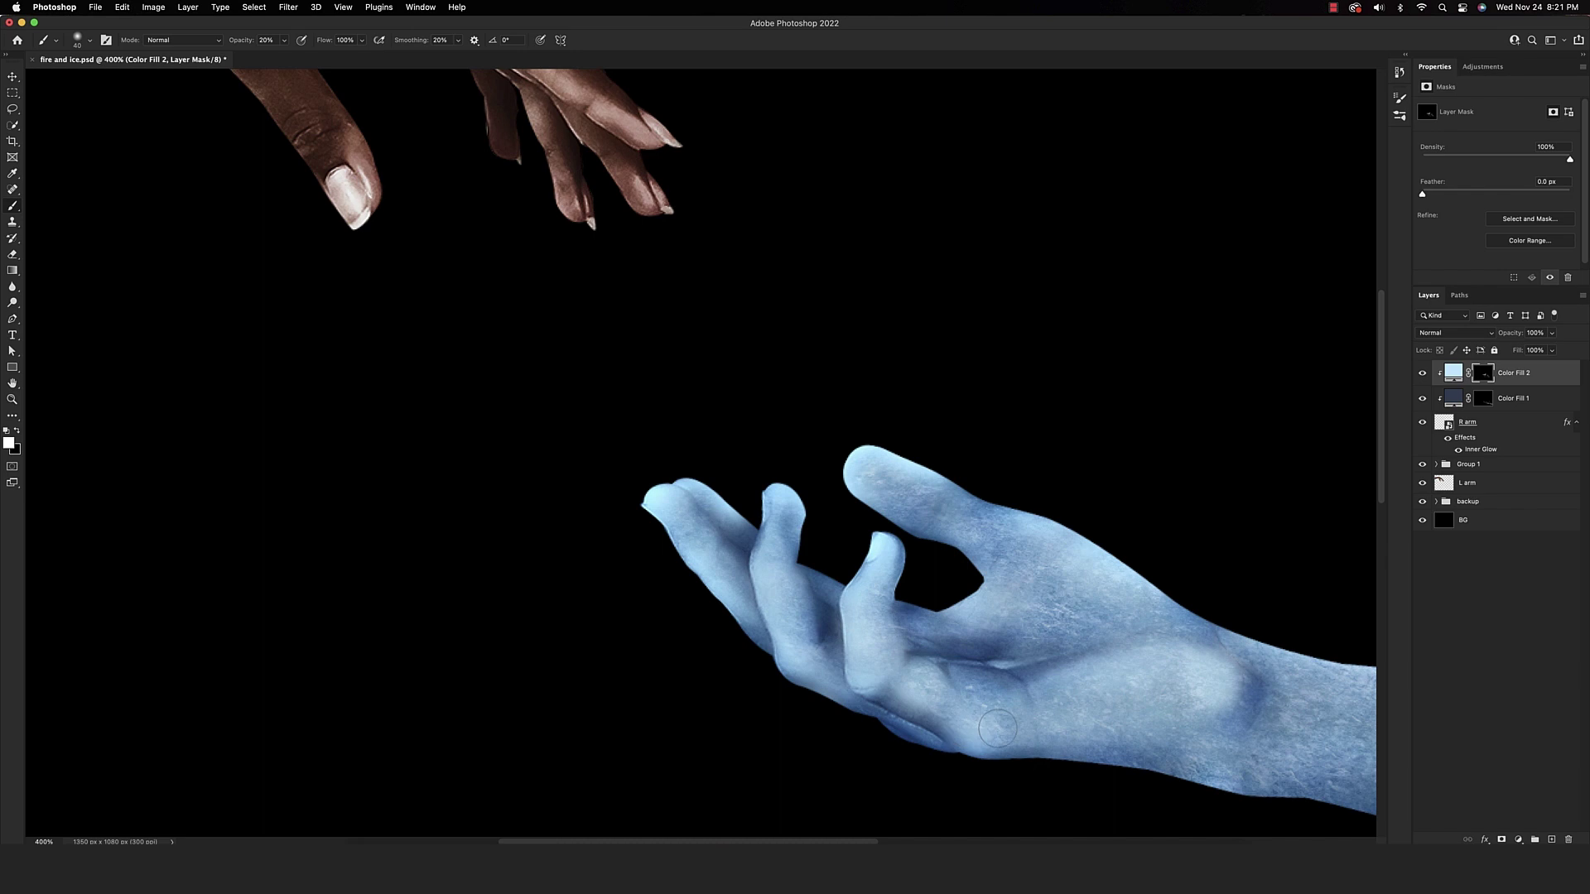
# Zoom out and toggle the light-blue fill to compare the result
pyautogui.hscroll(5, 1075, 721)
pyautogui.scroll(-3, 1075, 721)
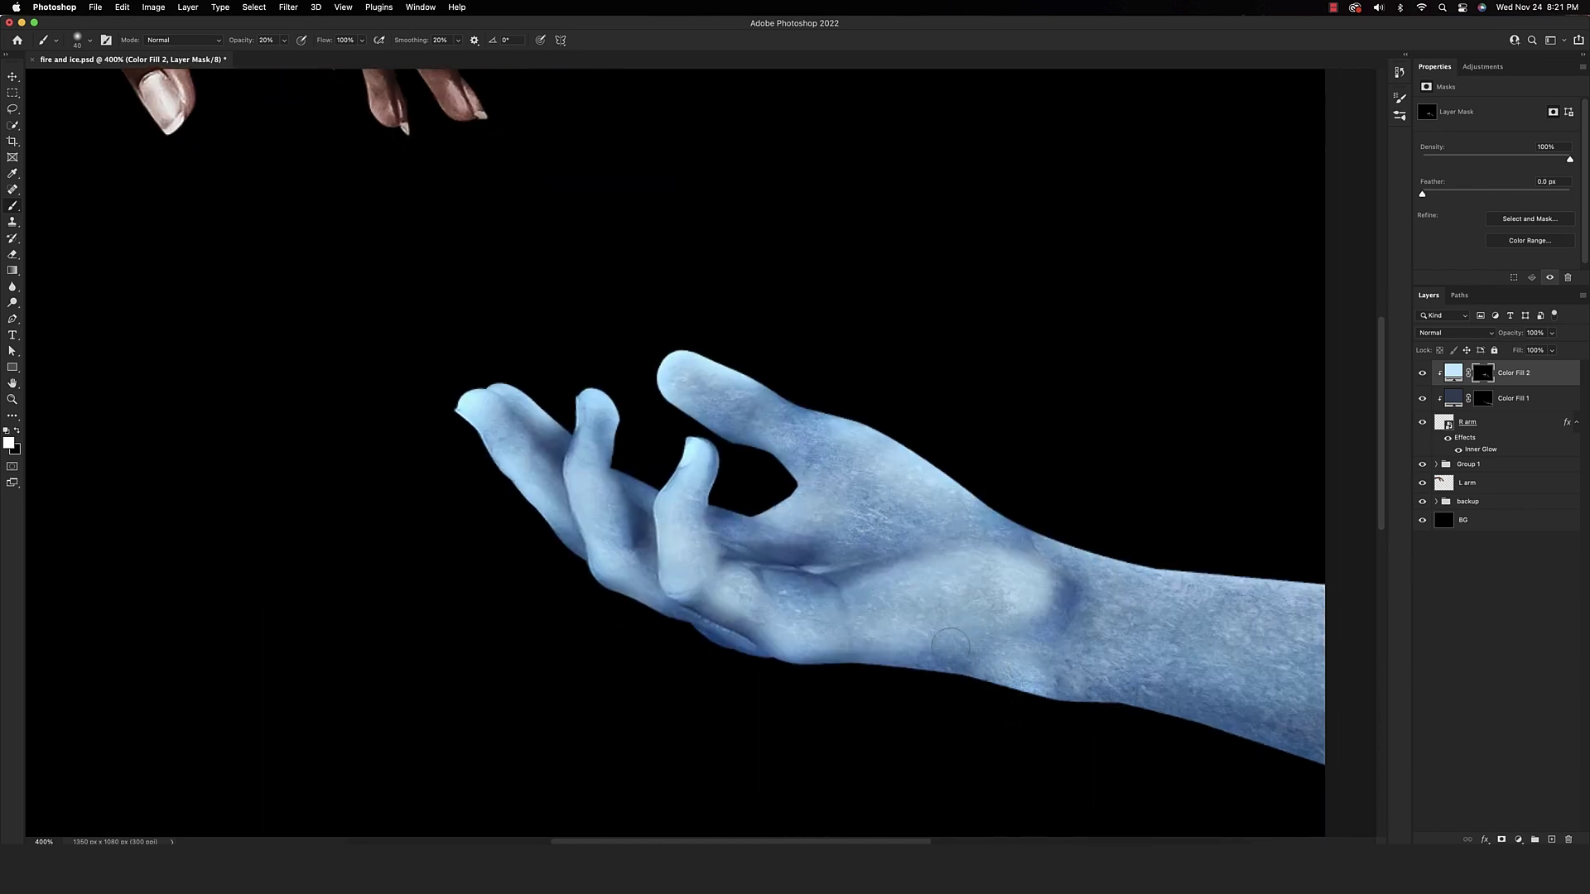
pyautogui.press('super+minus')
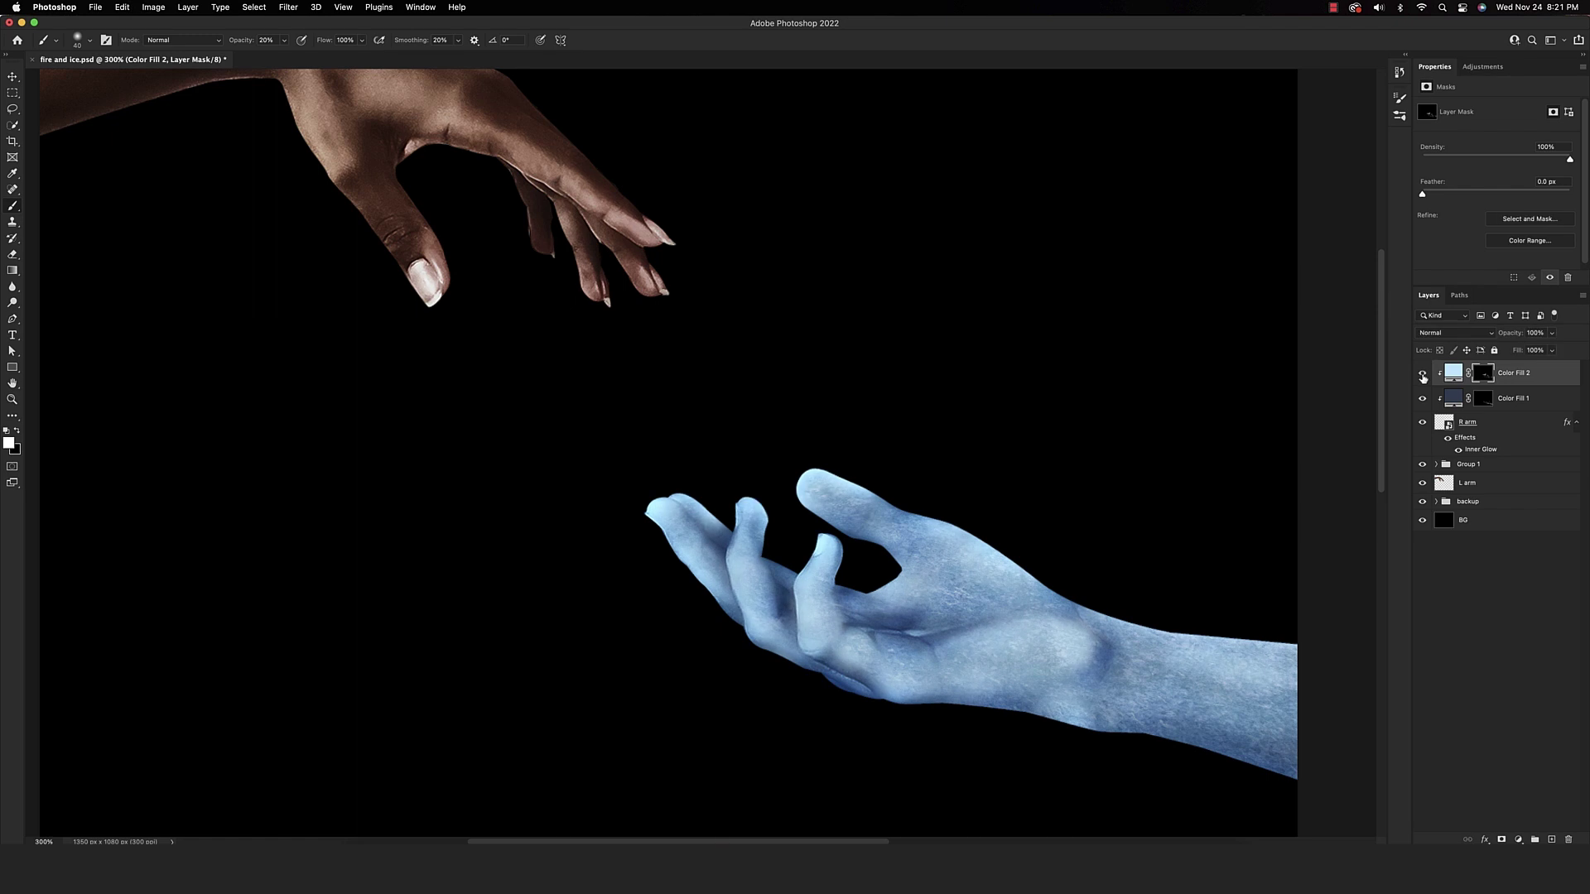
pyautogui.press('super+minus')
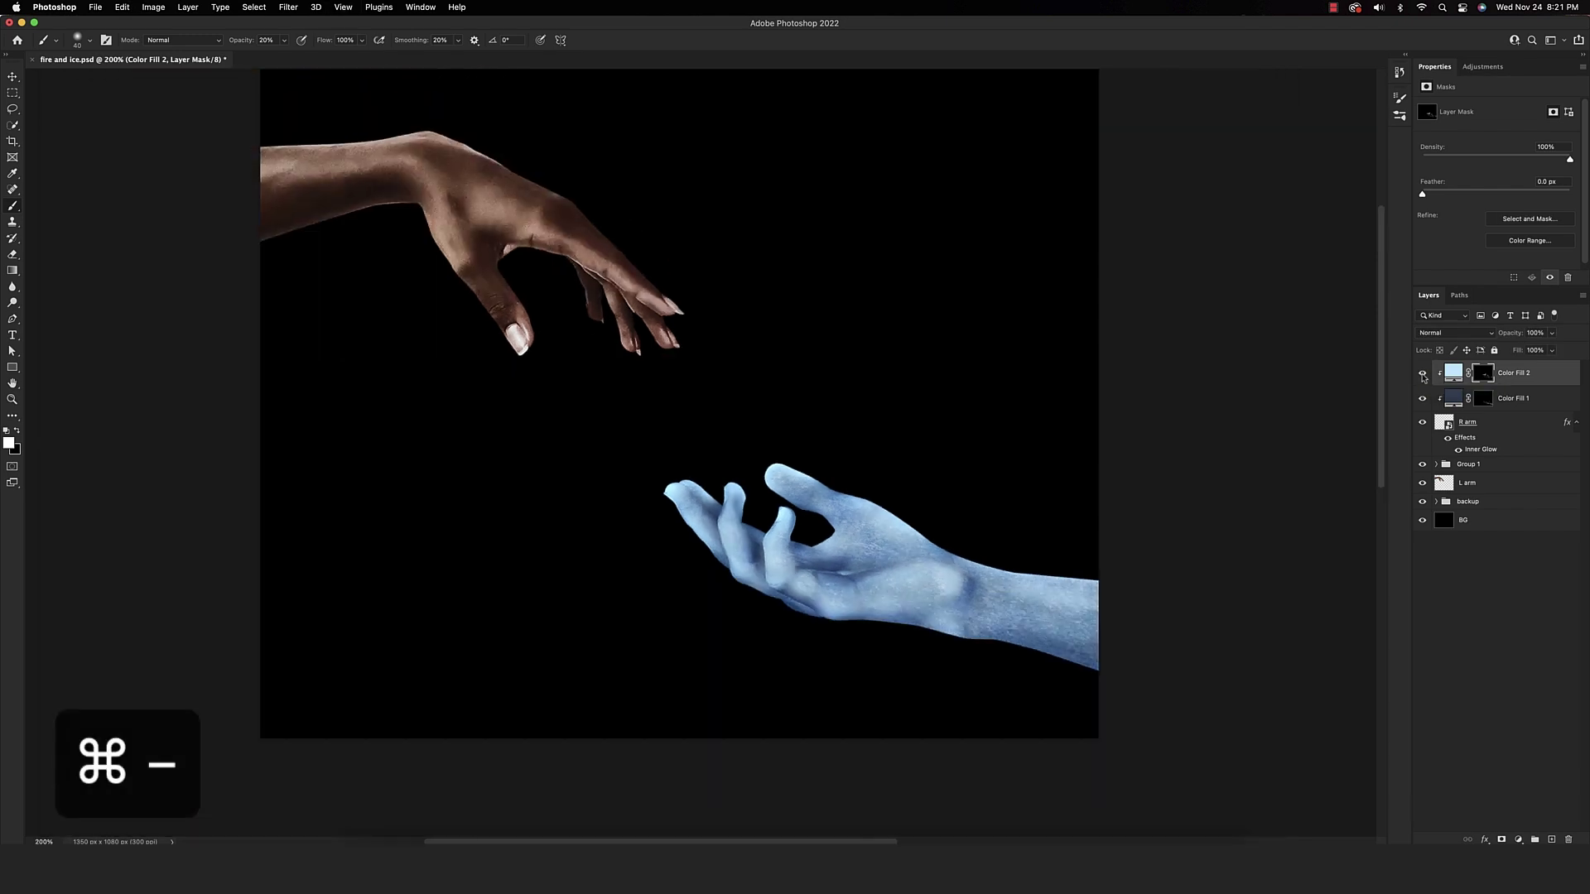
pyautogui.click(1422, 377)
pyautogui.click(1423, 376)
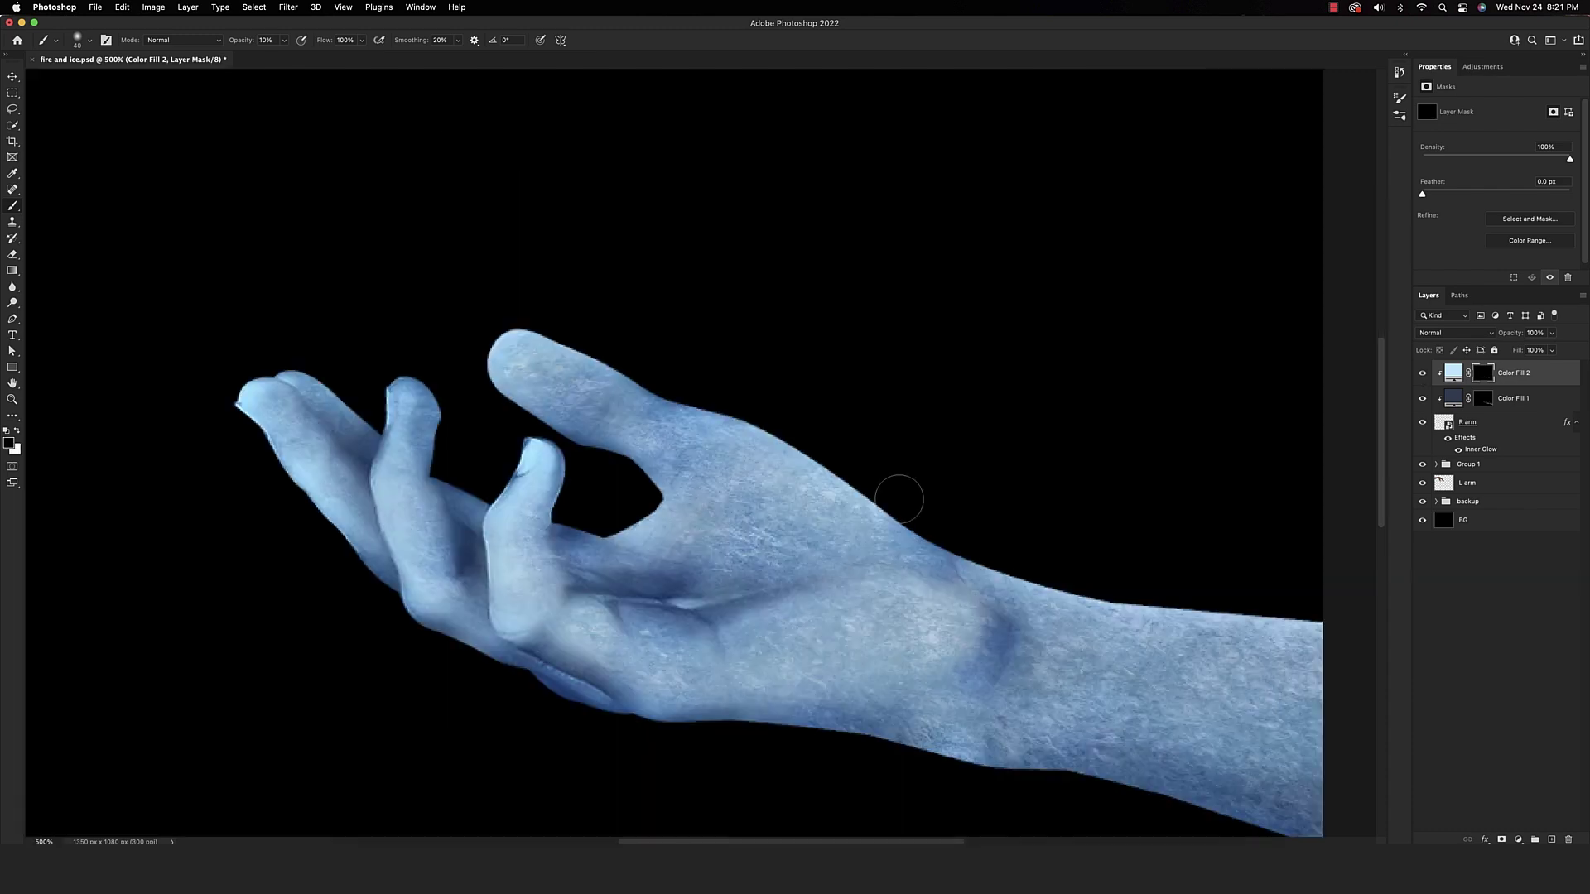
pyautogui.hscroll(5, 898, 499)
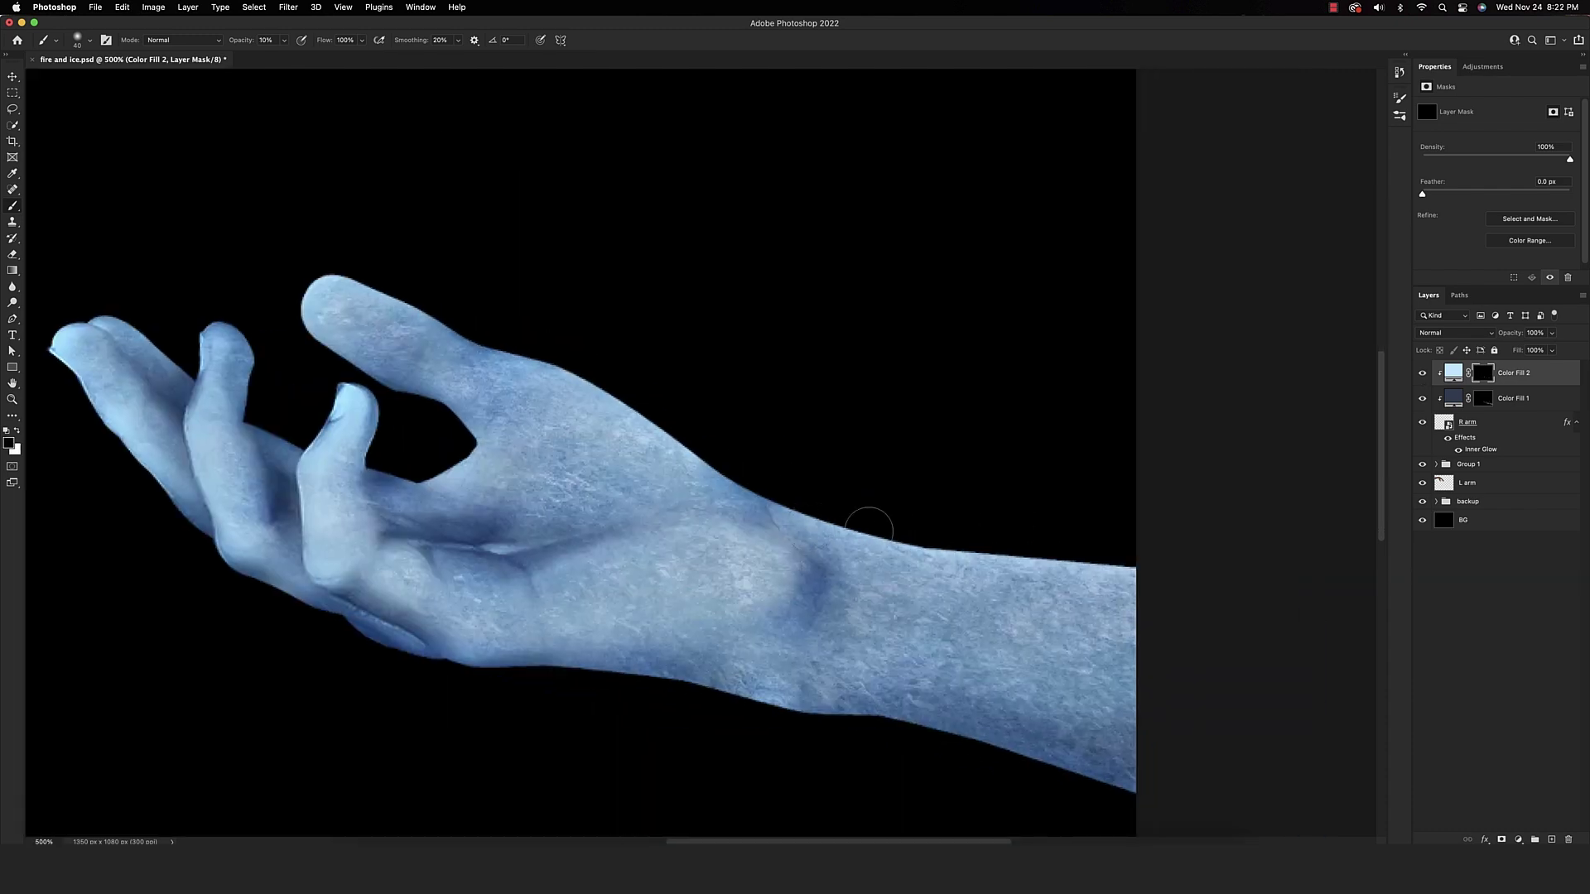
# Paint white soft highlights on the palm, lower wrist, thumb tip and fingertips, then refine brush size and opacity
pyautogui.press('x')
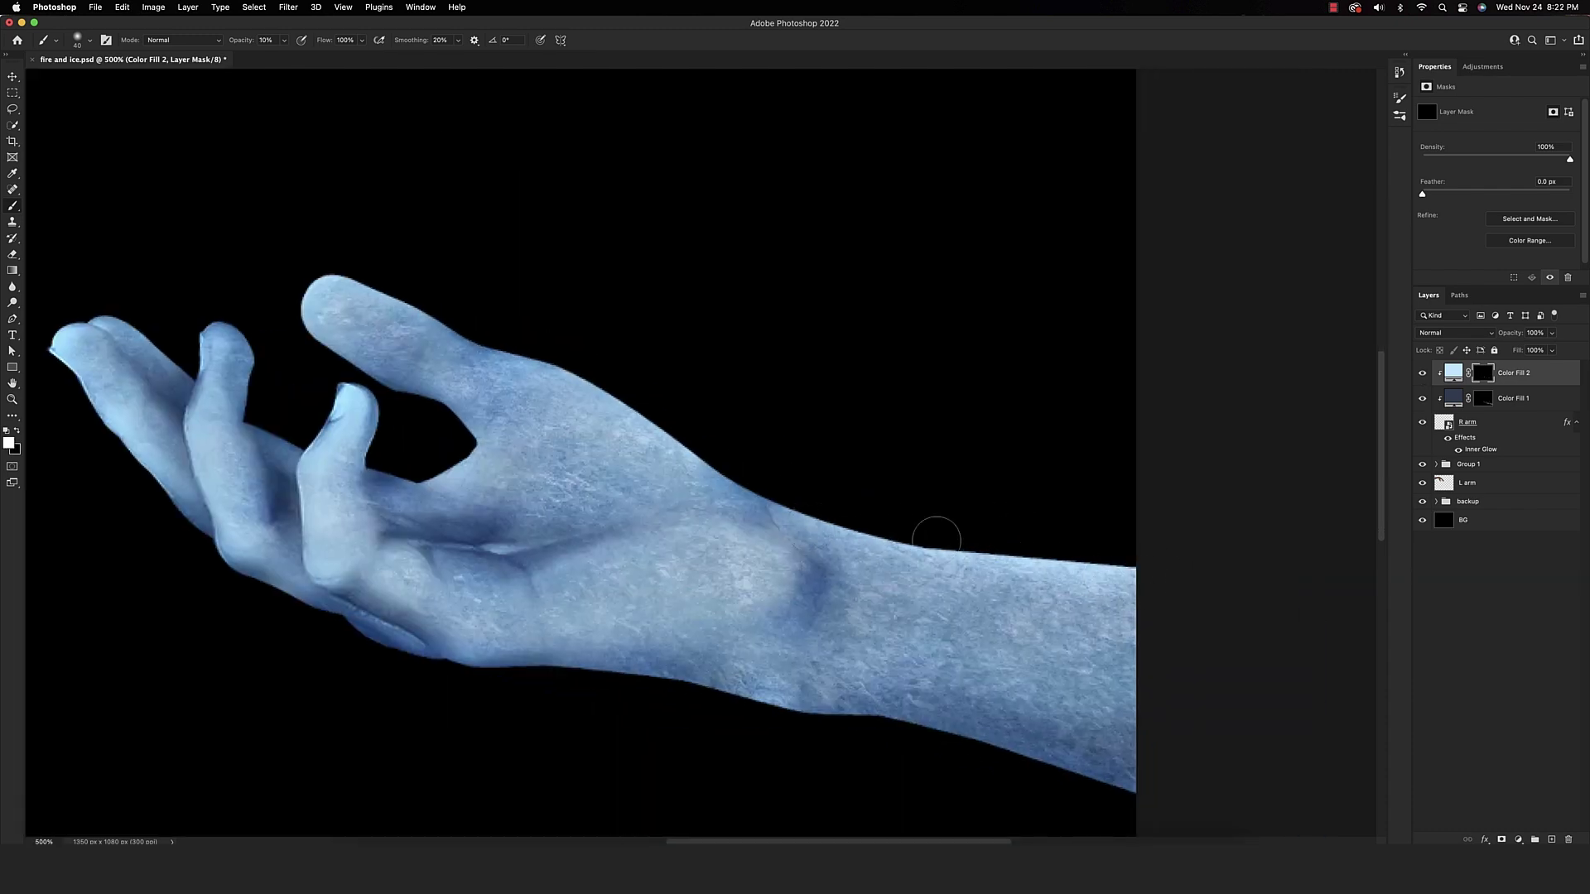
pyautogui.moveTo(731, 550)
pyautogui.mouseDown()
pyautogui.moveTo(763, 586)
pyautogui.moveTo(706, 548)
pyautogui.moveTo(704, 590)
pyautogui.mouseUp()
pyautogui.moveTo(745, 711); pyautogui.dragTo(742, 686)
pyautogui.moveTo(643, 453); pyautogui.dragTo(500, 472)
pyautogui.moveTo(374, 310)
pyautogui.mouseDown()
pyautogui.moveTo(315, 309)
pyautogui.moveTo(689, 238)
pyautogui.mouseUp()
pyautogui.moveTo(412, 277)
pyautogui.mouseDown()
pyautogui.moveTo(509, 247)
pyautogui.moveTo(532, 276)
pyautogui.mouseUp()
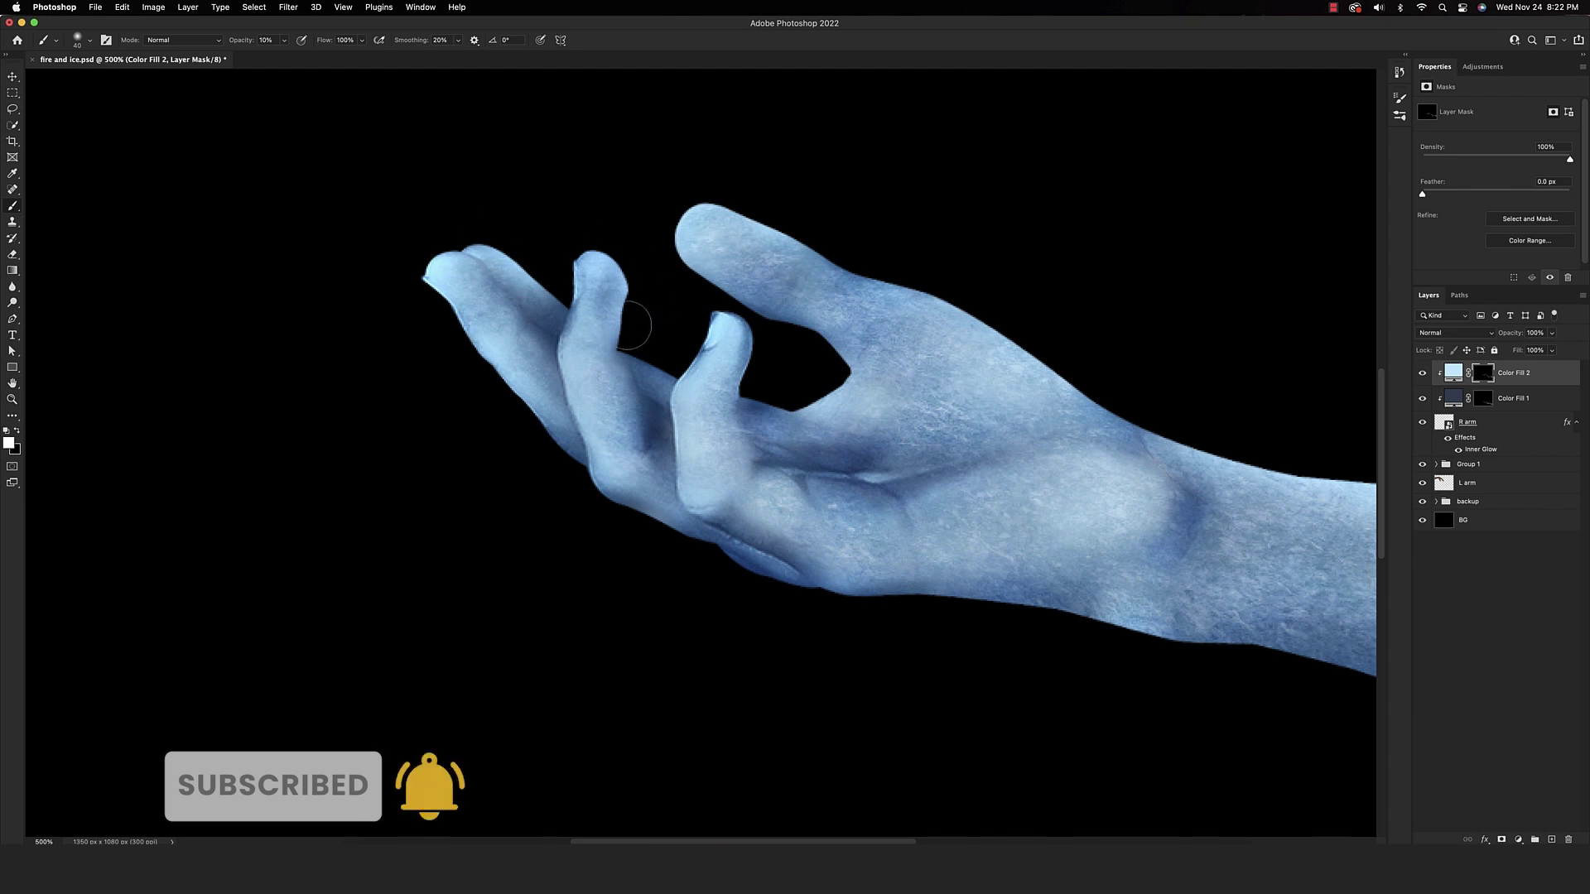
pyautogui.press('[')
pyautogui.press('[')
pyautogui.press('[')
pyautogui.press('[')
pyautogui.press('[')
pyautogui.press('[')
pyautogui.press('[')
pyautogui.press('4')
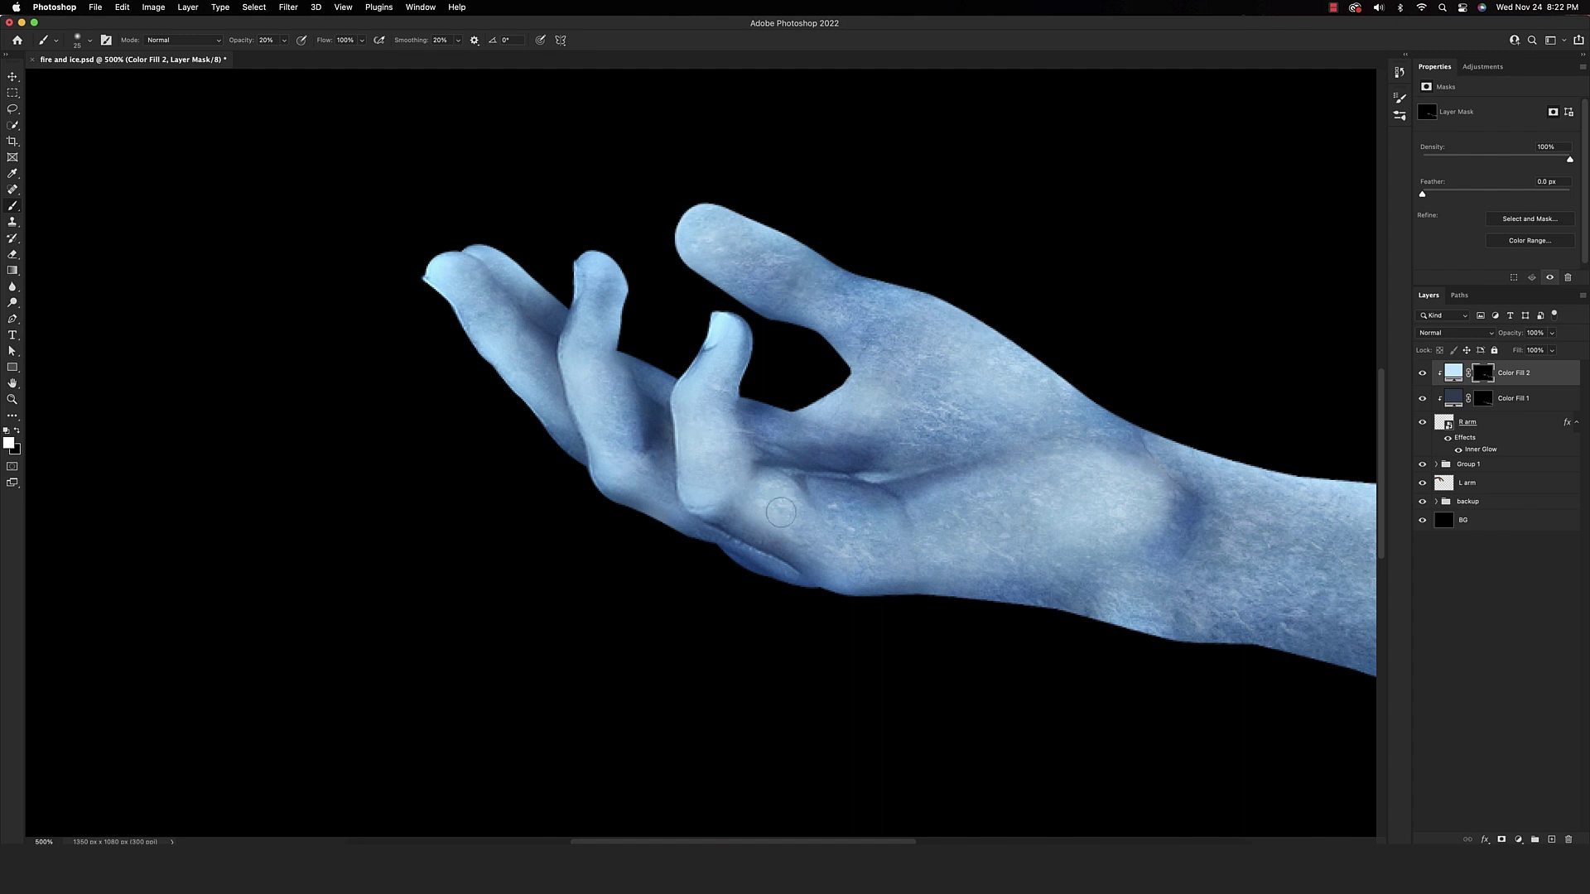
pyautogui.press('super+minus')
pyautogui.press('super+minus')
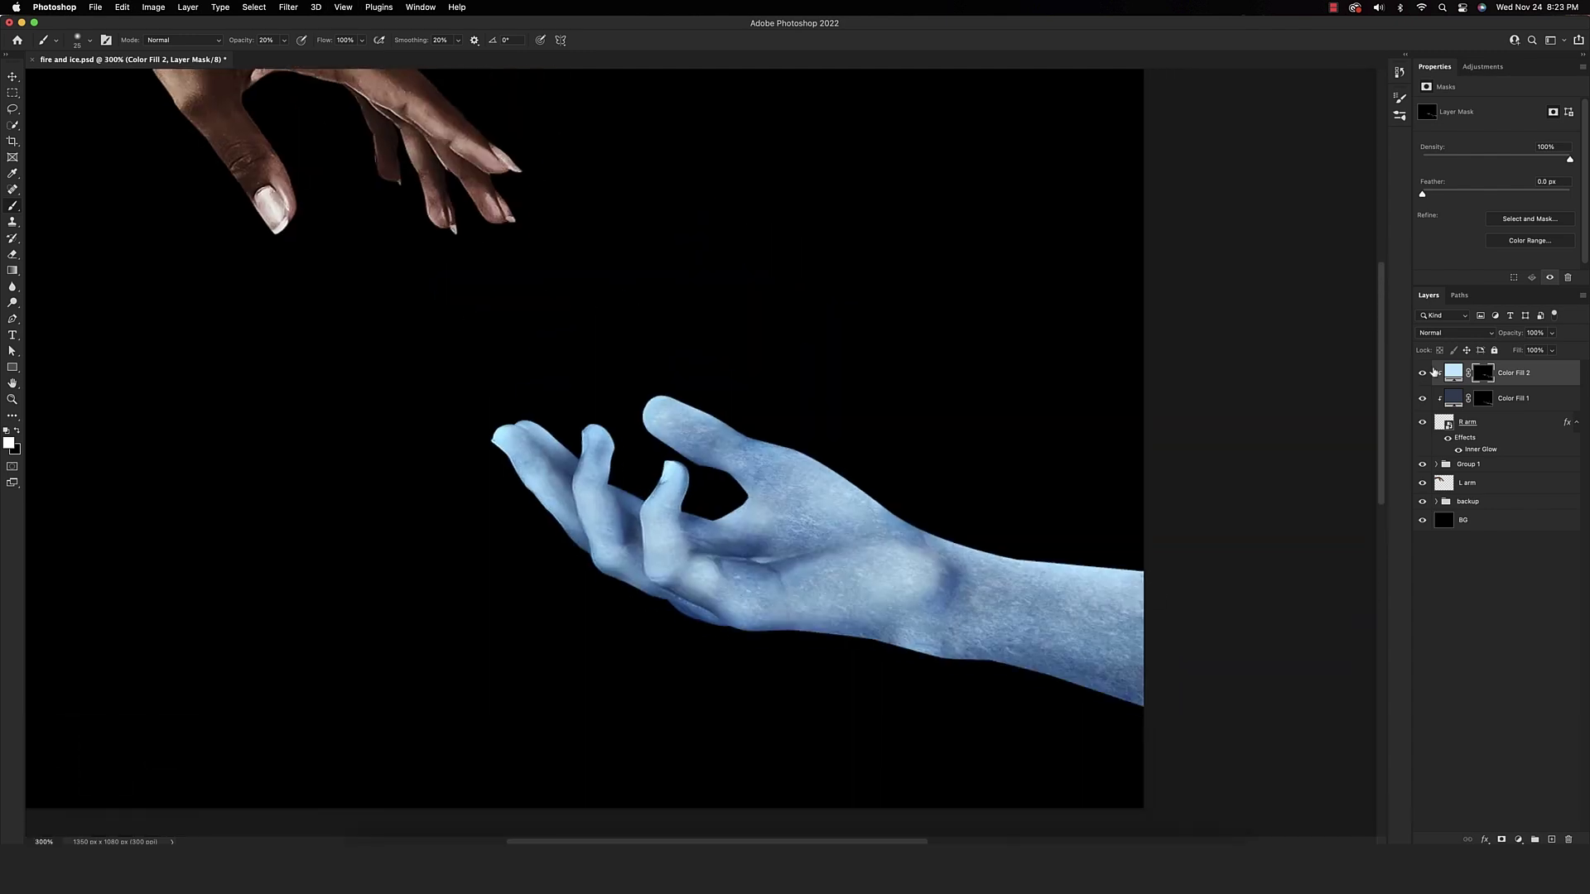
# Toggle the light-blue fill to compare, then enlarge the brush at full opacity
pyautogui.click(1424, 373)
pyautogui.click(1424, 373)
pyautogui.press(']')
pyautogui.press(']')
pyautogui.press(']')
pyautogui.press(']')
pyautogui.press(']')
pyautogui.press(']')
pyautogui.press('0')
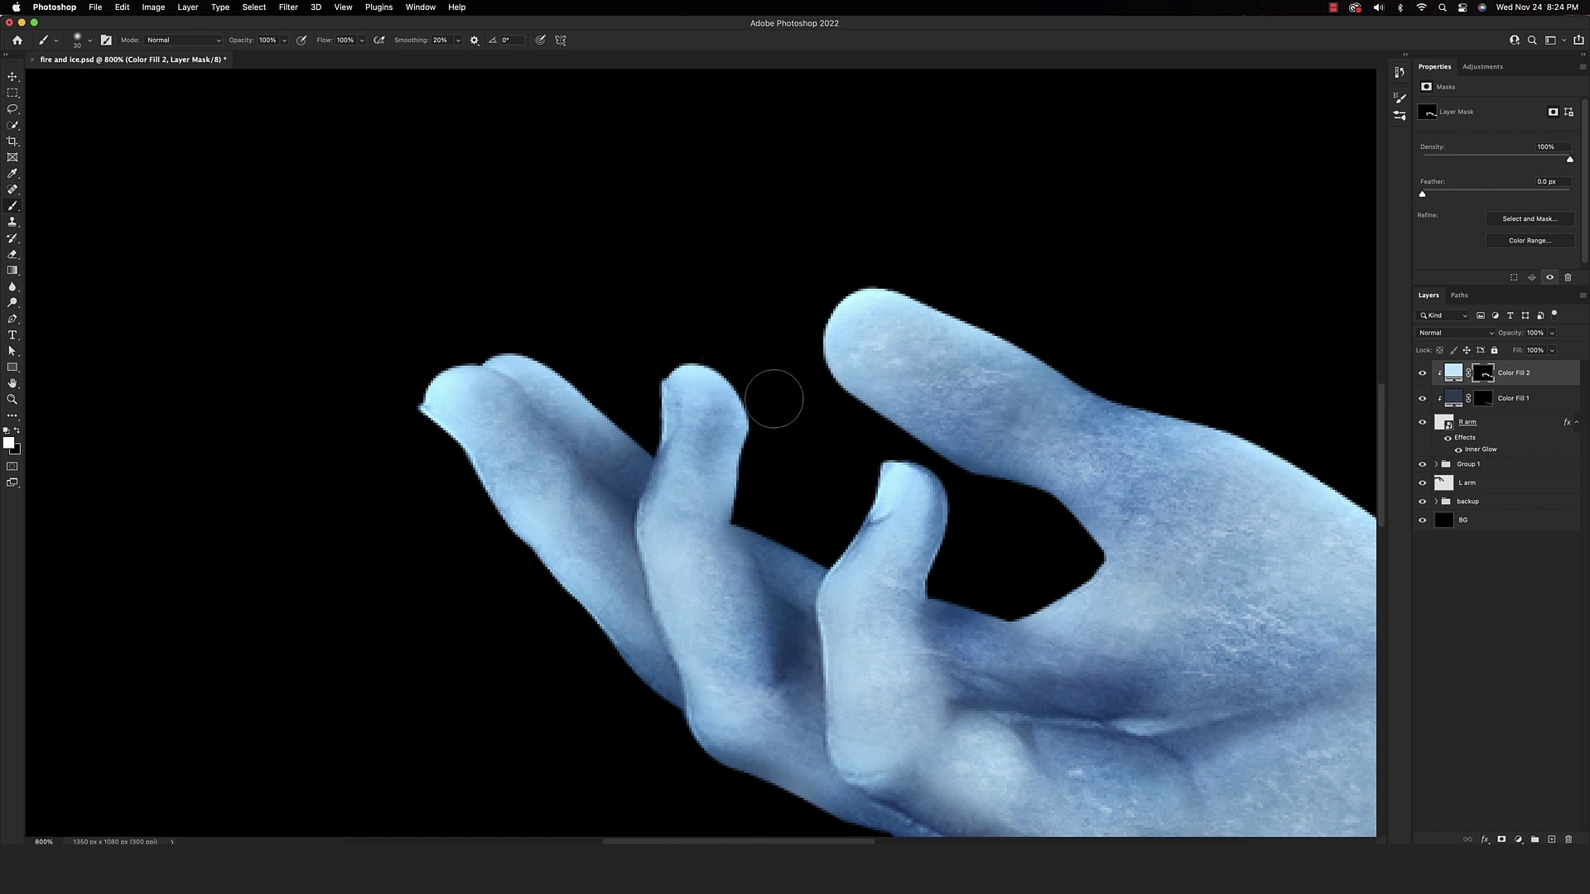
# Test and undo a middle-finger highlight, set brush opacity to 30%, and add a new clipped layer
pyautogui.moveTo(756, 466); pyautogui.dragTo(746, 497)
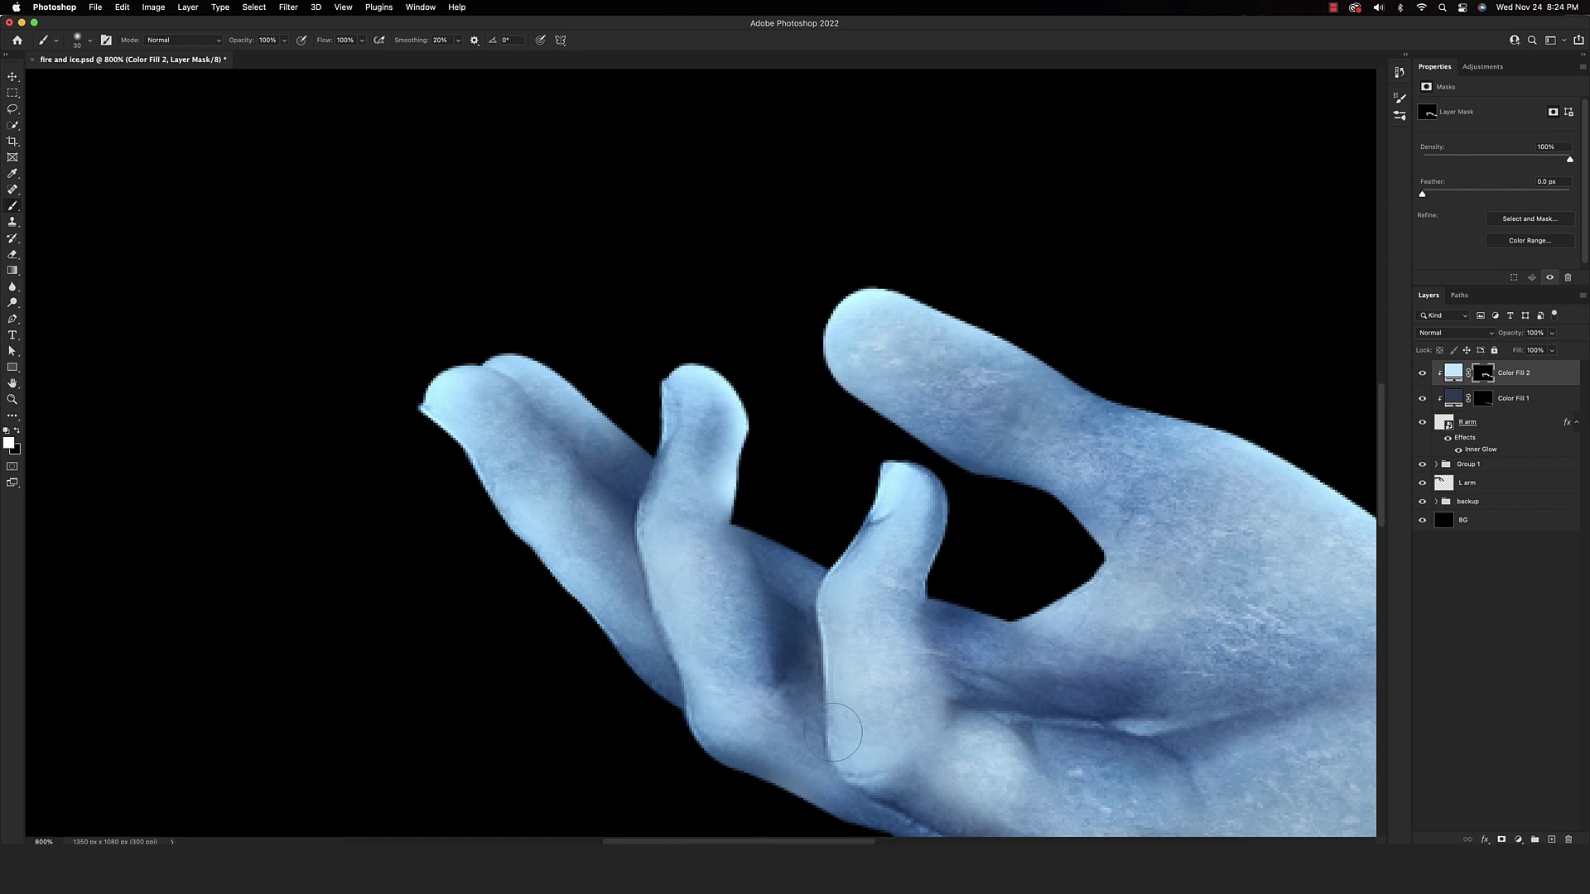
pyautogui.press('super+z')
pyautogui.press('3')
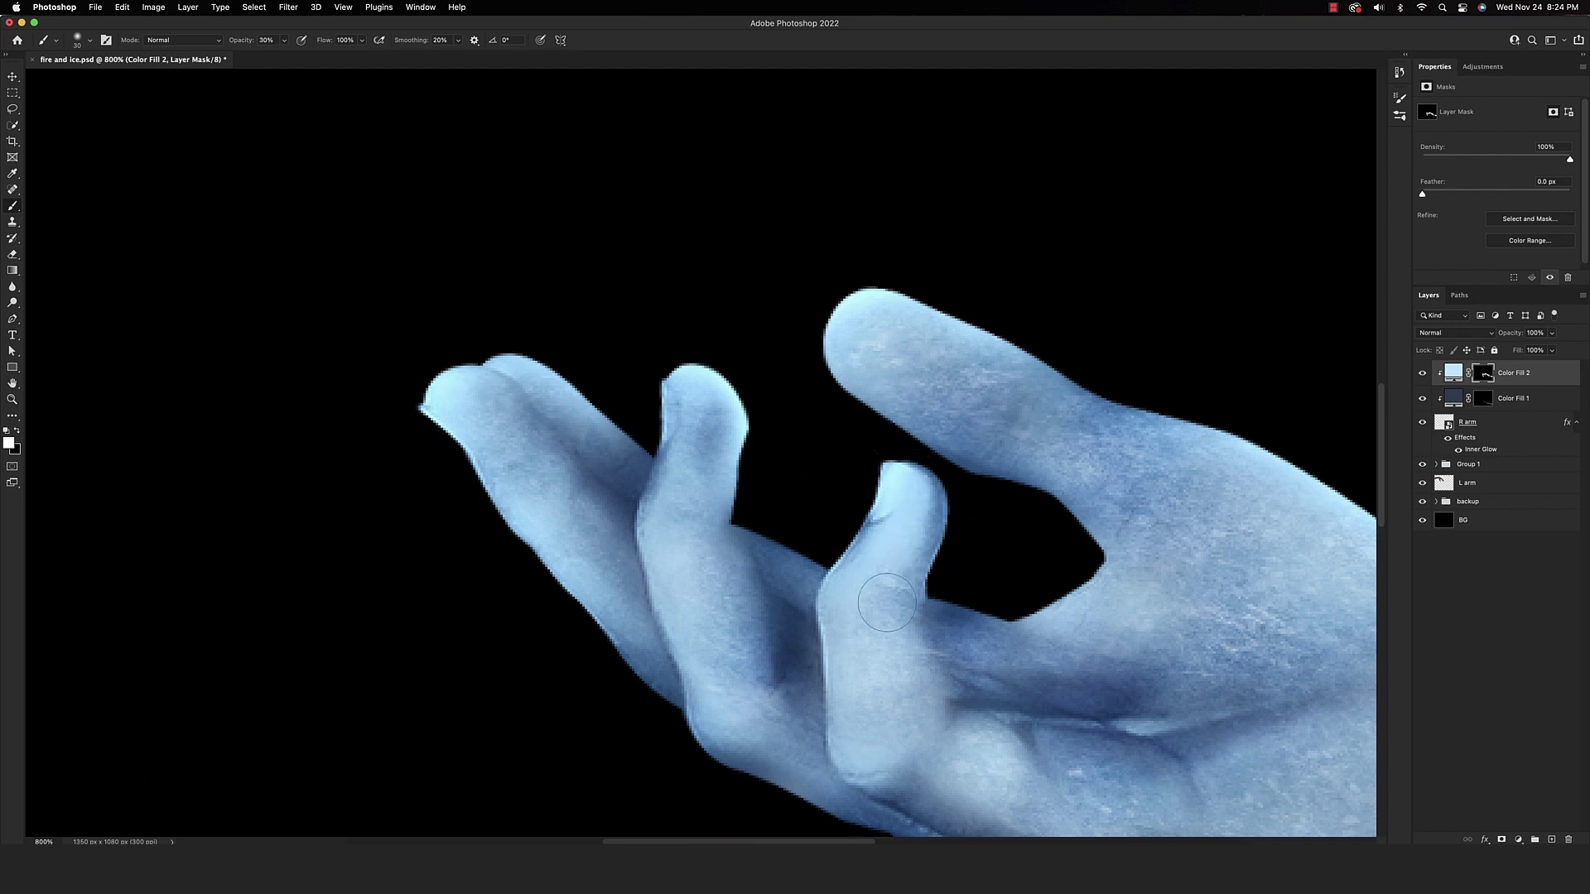
pyautogui.press('super+z')
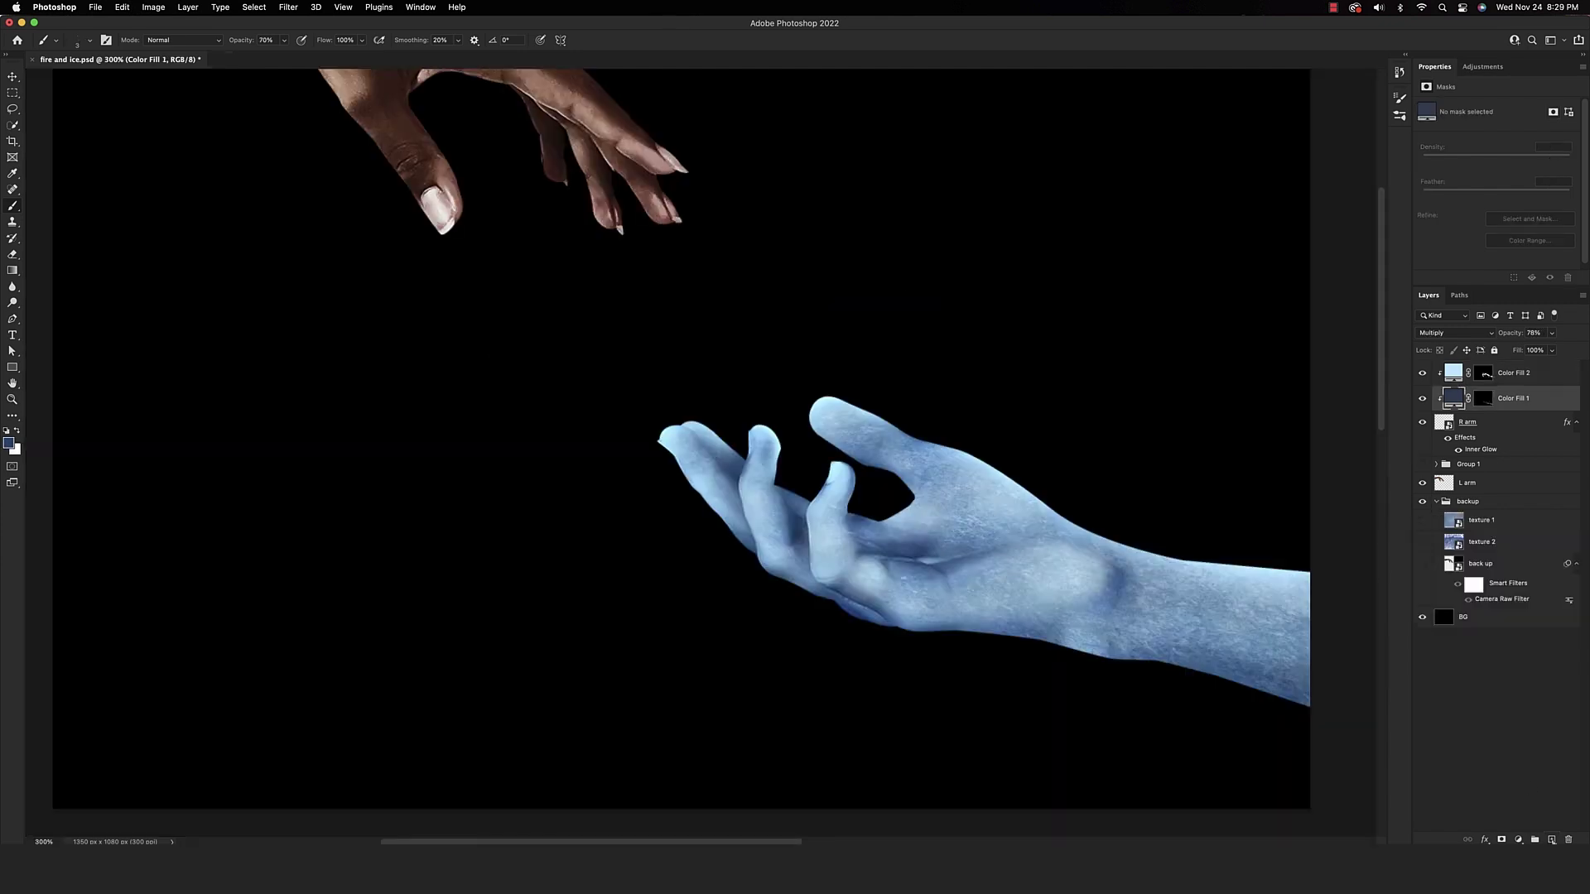
pyautogui.press('super+alt+shift+n')
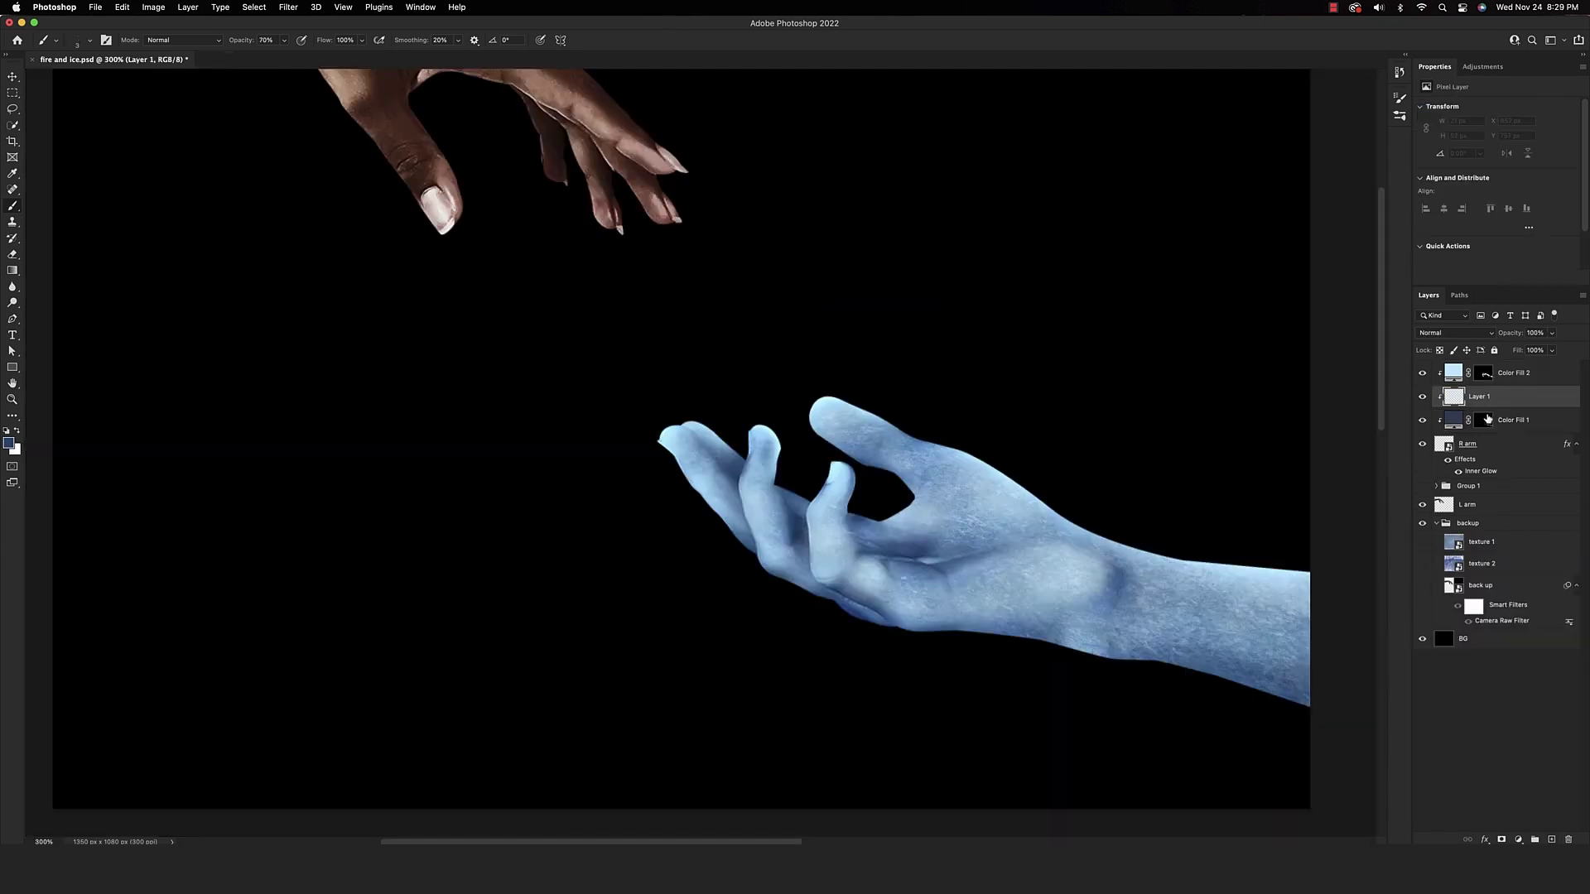
# Choose a different brush tip and paint dark shadows between the fingers and along the crease
pyautogui.press('super+equal')
pyautogui.press('super+equal')
pyautogui.press('super+equal')
pyautogui.press('super+equal')
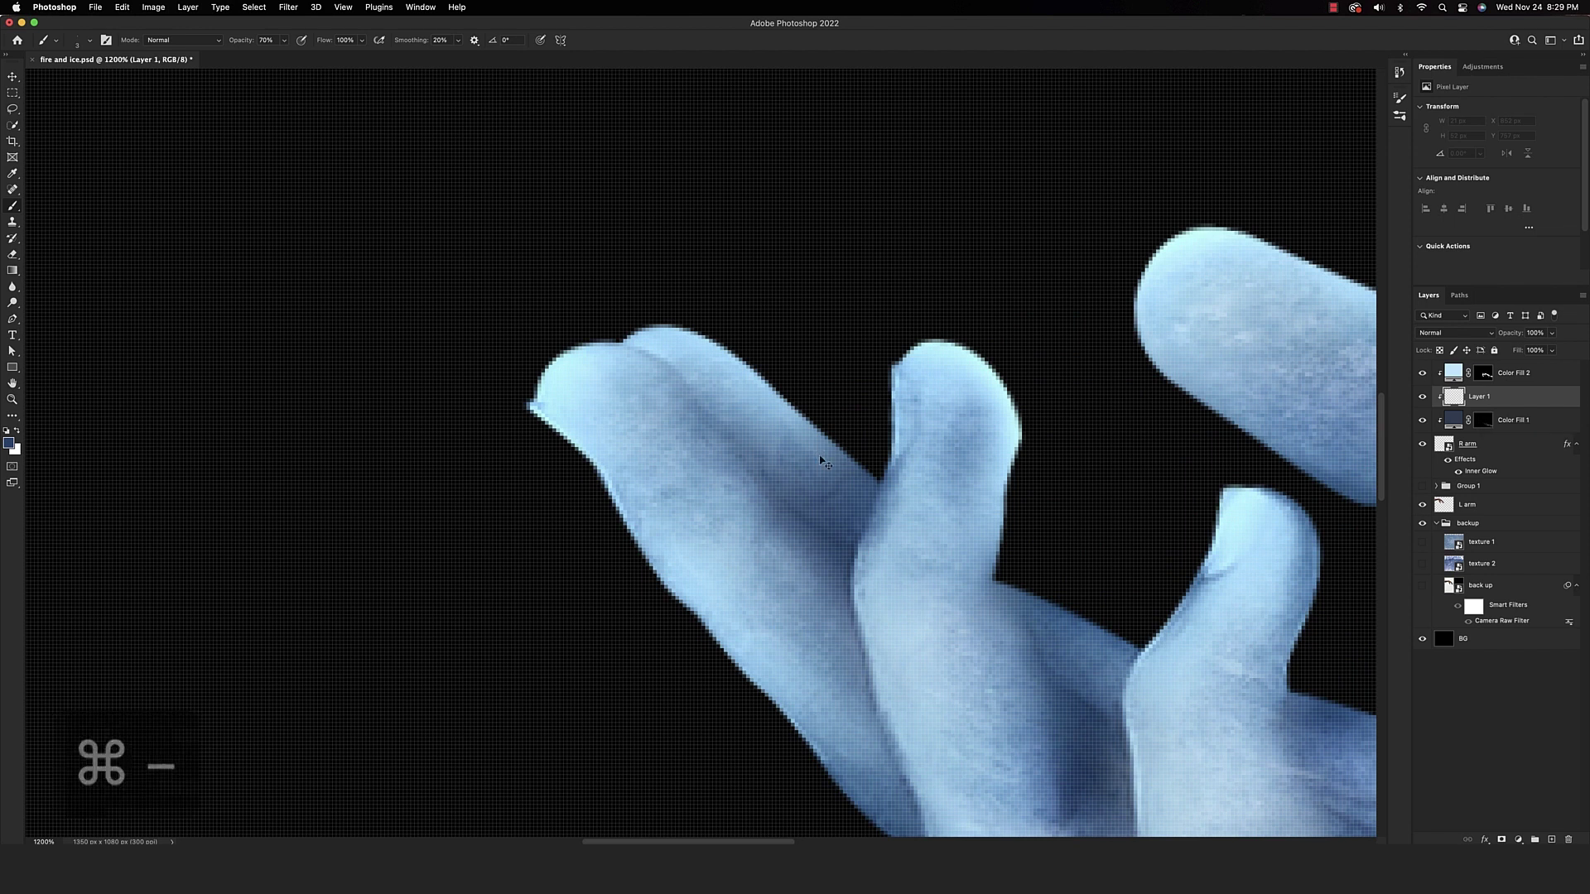
pyautogui.press('super+minus')
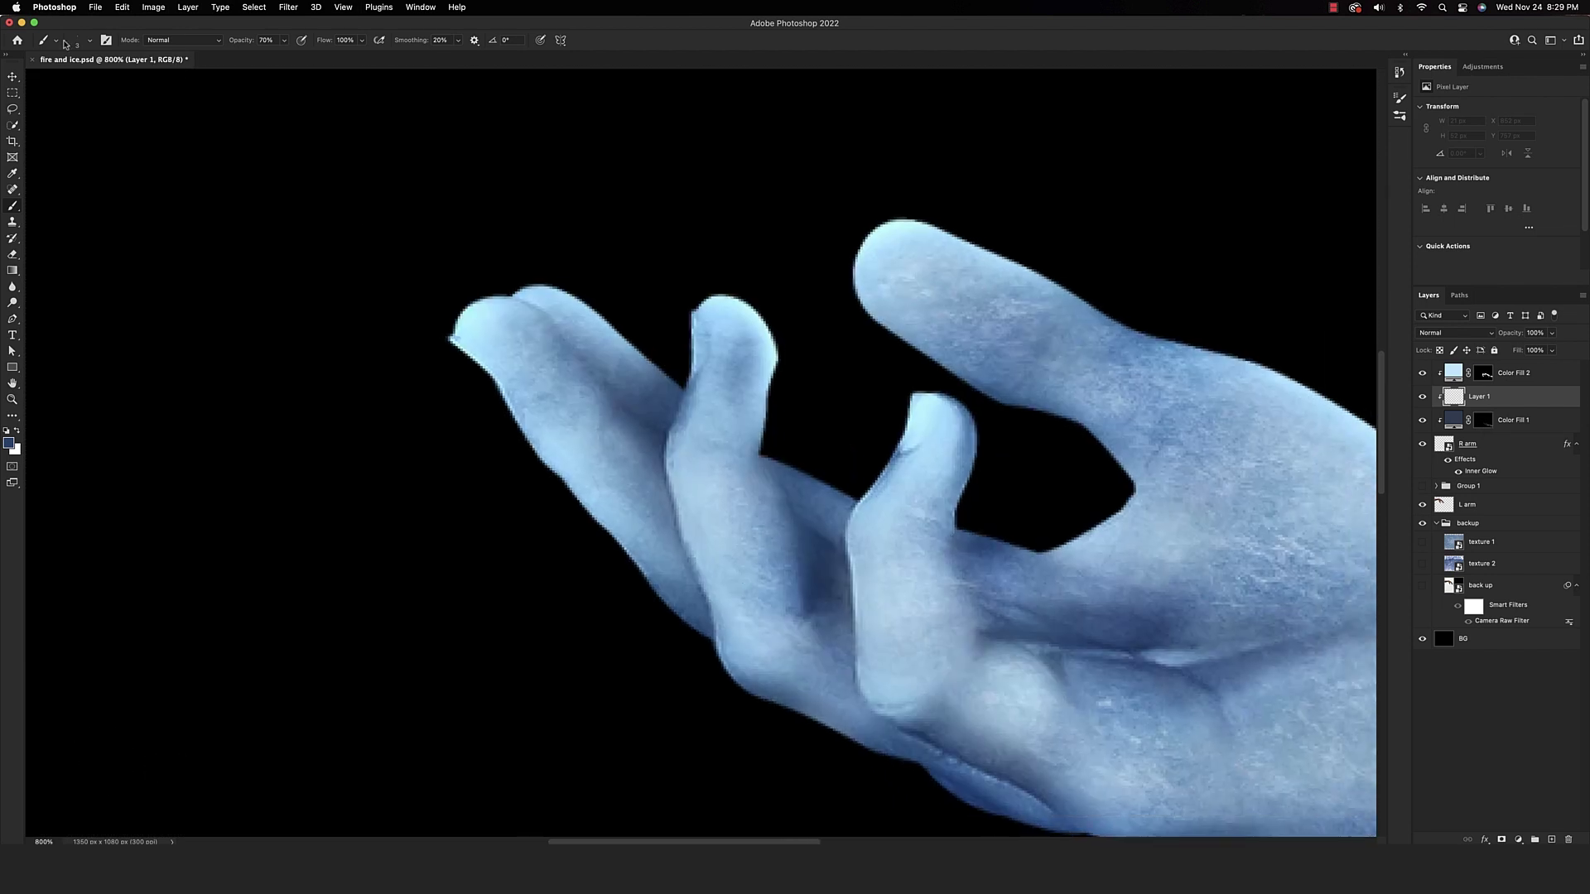
pyautogui.click(65, 44)
pyautogui.doubleClick(230, 206)
pyautogui.moveTo(1002, 634); pyautogui.dragTo(1023, 631)
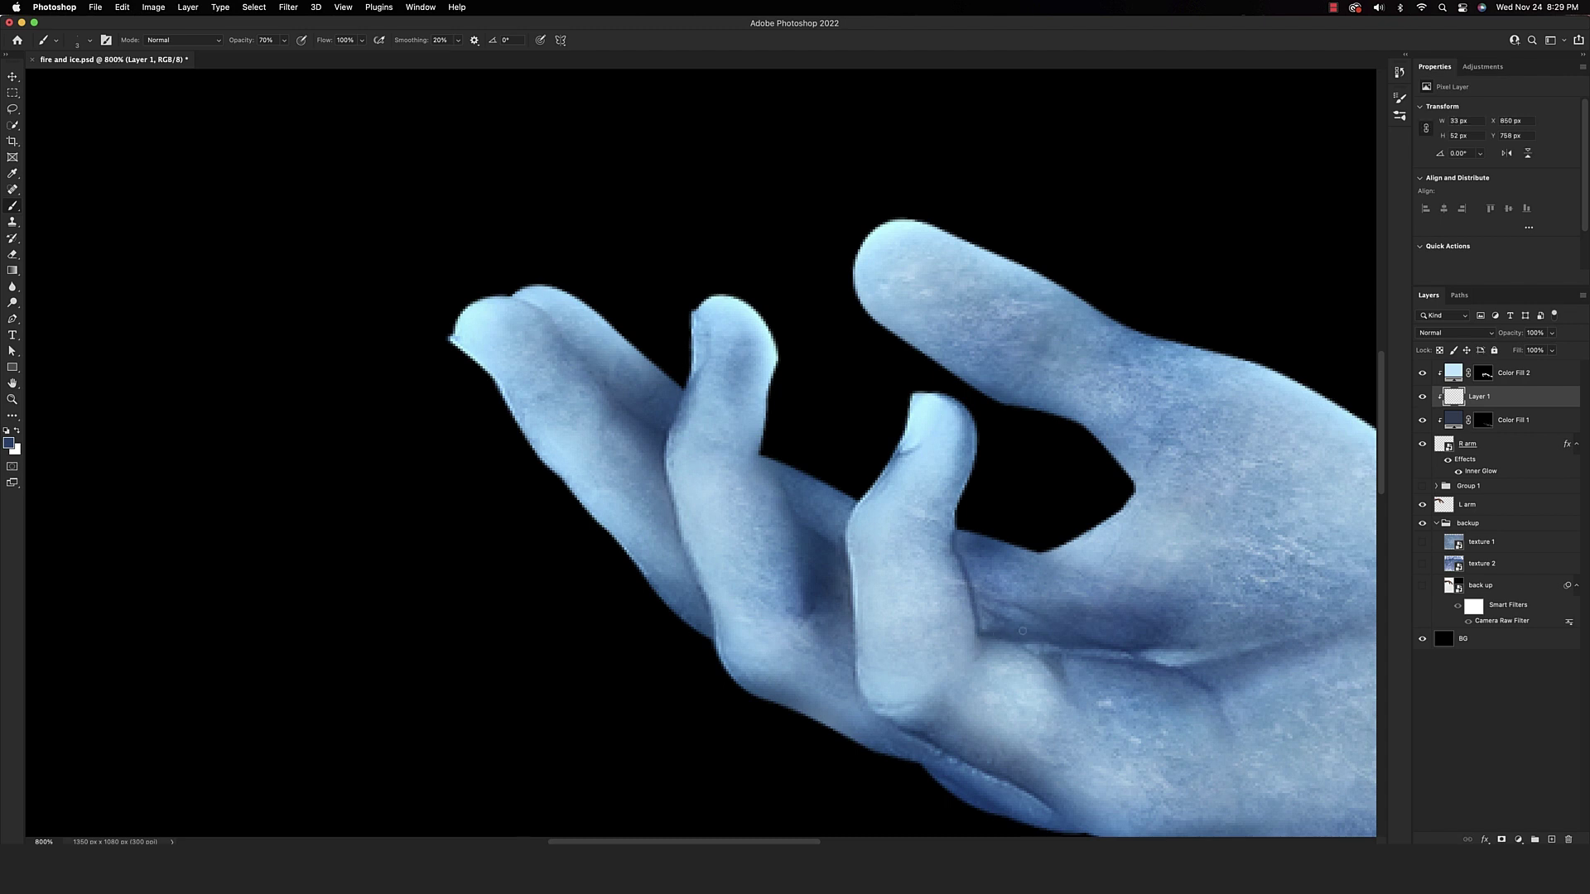
pyautogui.hscroll(-5, 1023, 631)
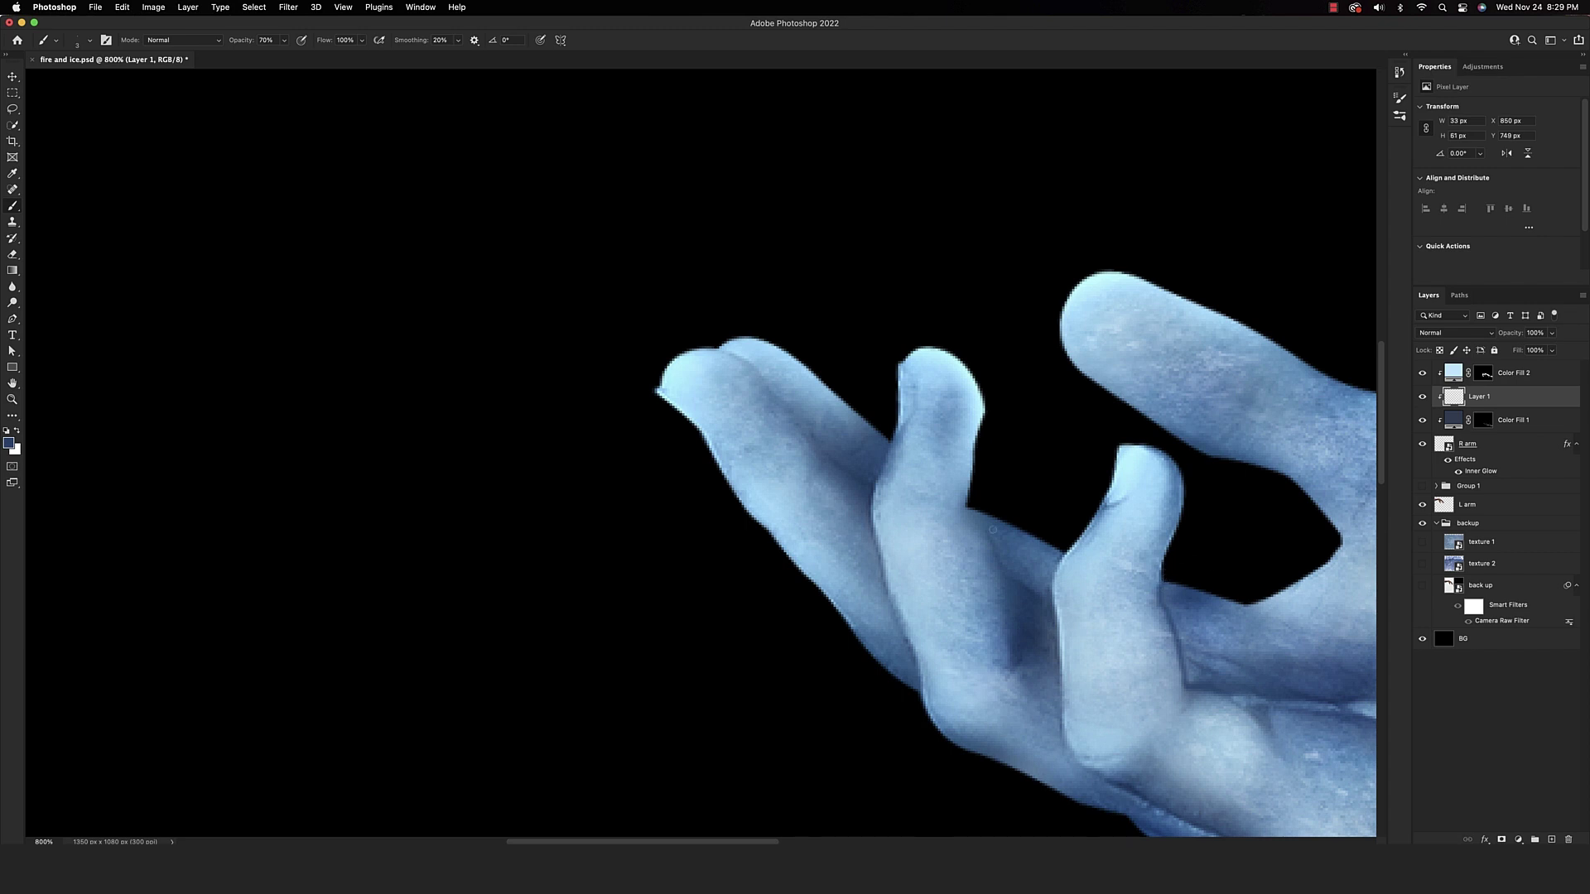
pyautogui.moveTo(972, 501); pyautogui.dragTo(978, 503)
# Zoom in on the blue fingers and darken another finger crease
pyautogui.press('super+minus')
pyautogui.press('super+minus')
pyautogui.press('super+minus')
pyautogui.press('super+minus')
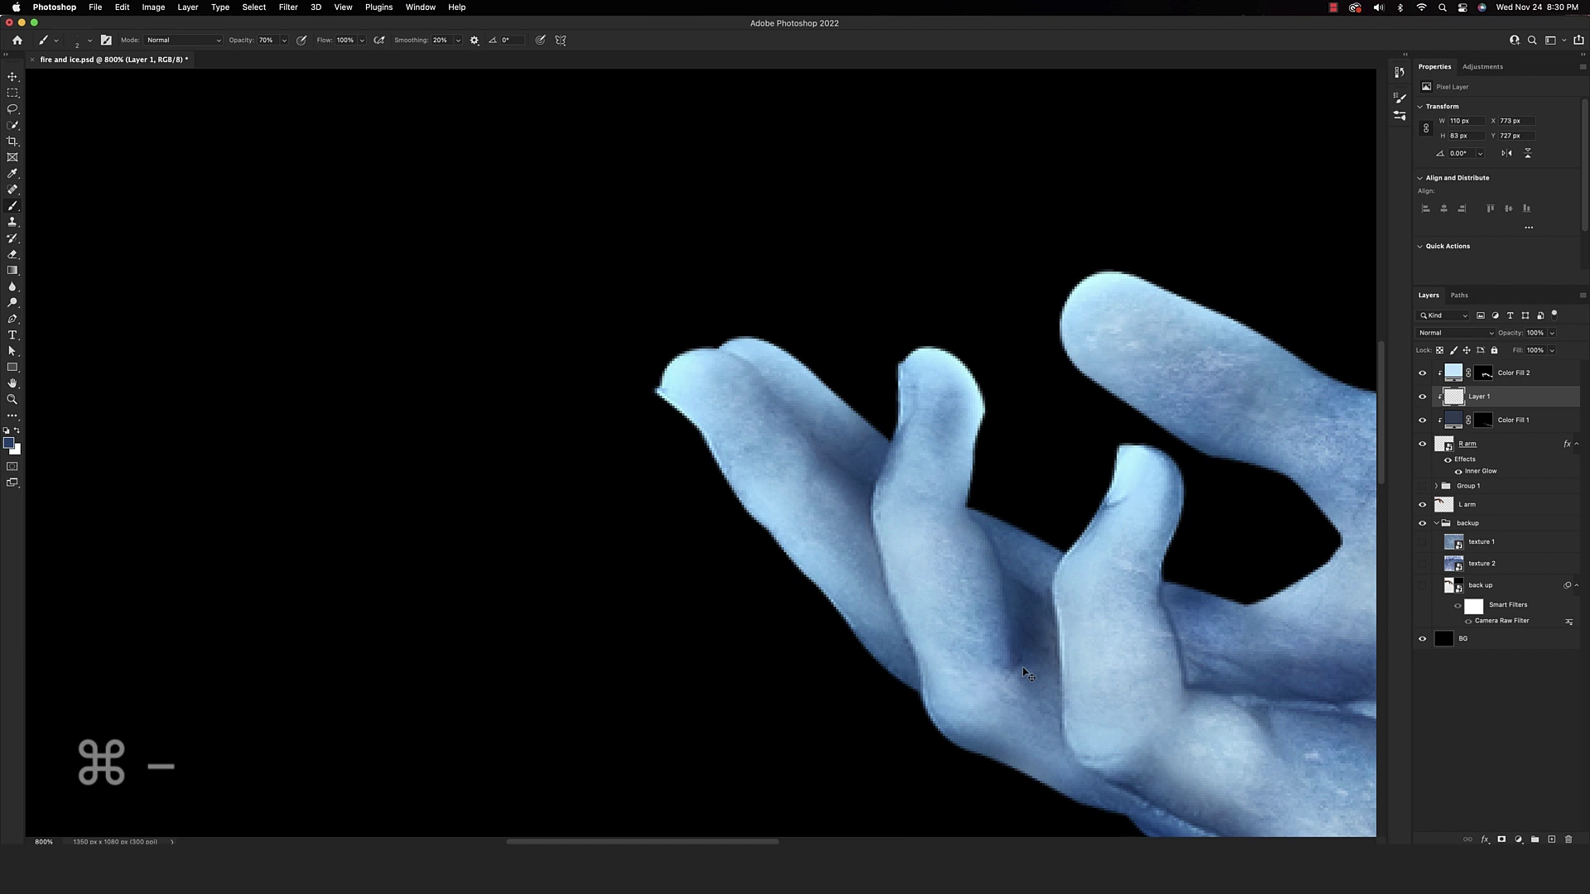
pyautogui.scroll(4, 701, 452)
pyautogui.hscroll(3, 701, 452)
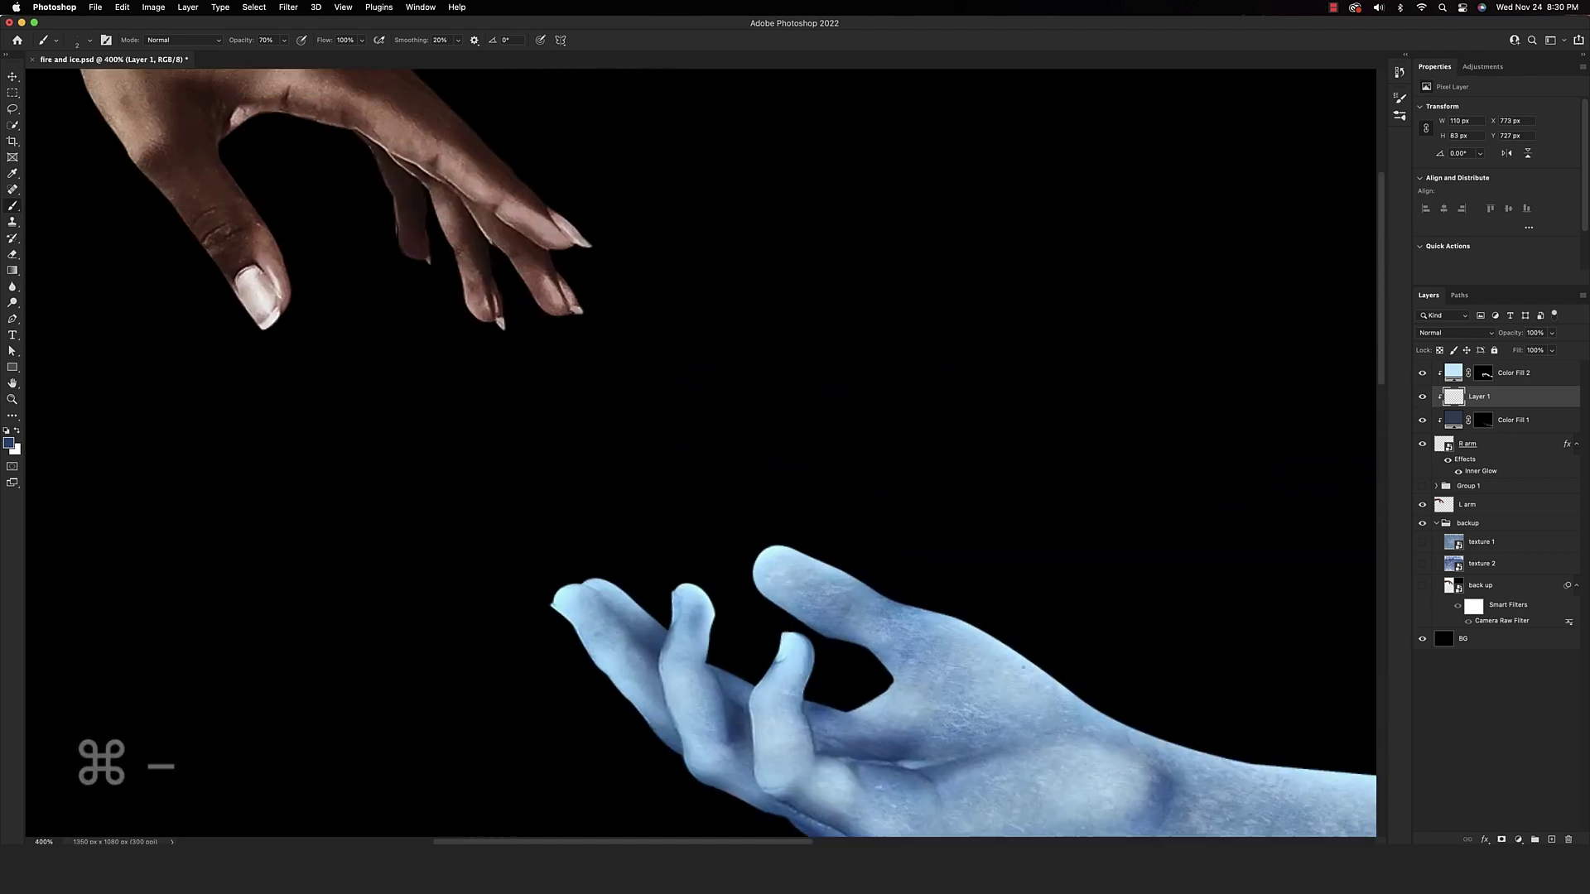
pyautogui.hscroll(-4, 1023, 668)
pyautogui.press('super+equal')
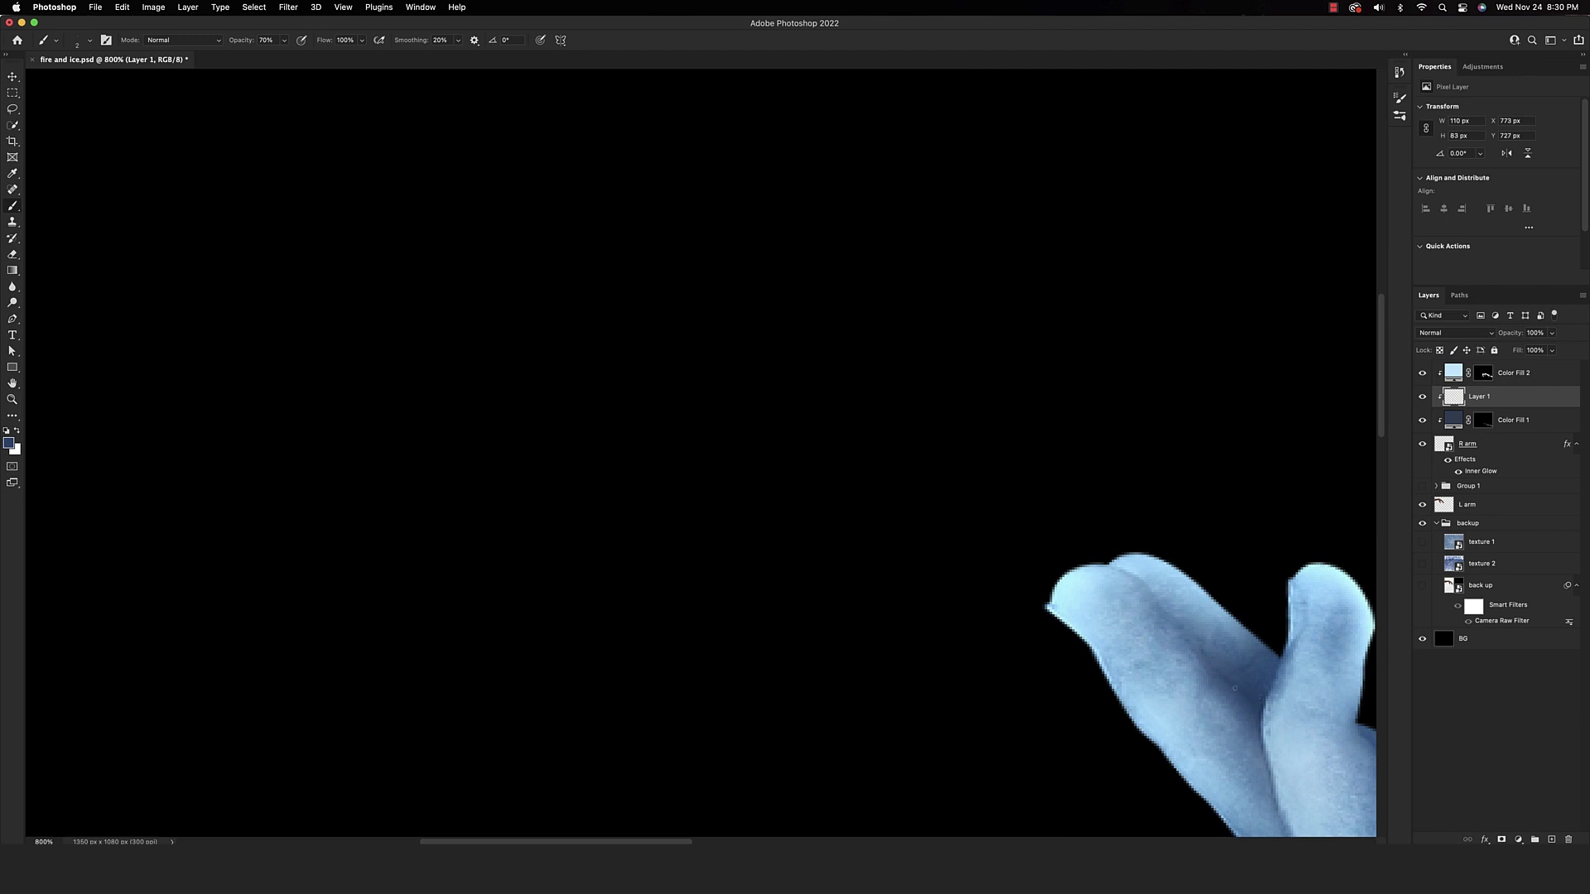
pyautogui.moveTo(1202, 651); pyautogui.dragTo(1166, 610)
# Lower the shadow layer's opacity to 30% and toggle it to compare
pyautogui.press('super+minus')
pyautogui.press('super+minus')
pyautogui.press('super+minus')
pyautogui.press('super+minus')
pyautogui.press('super+minus')
pyautogui.press('super+minus')
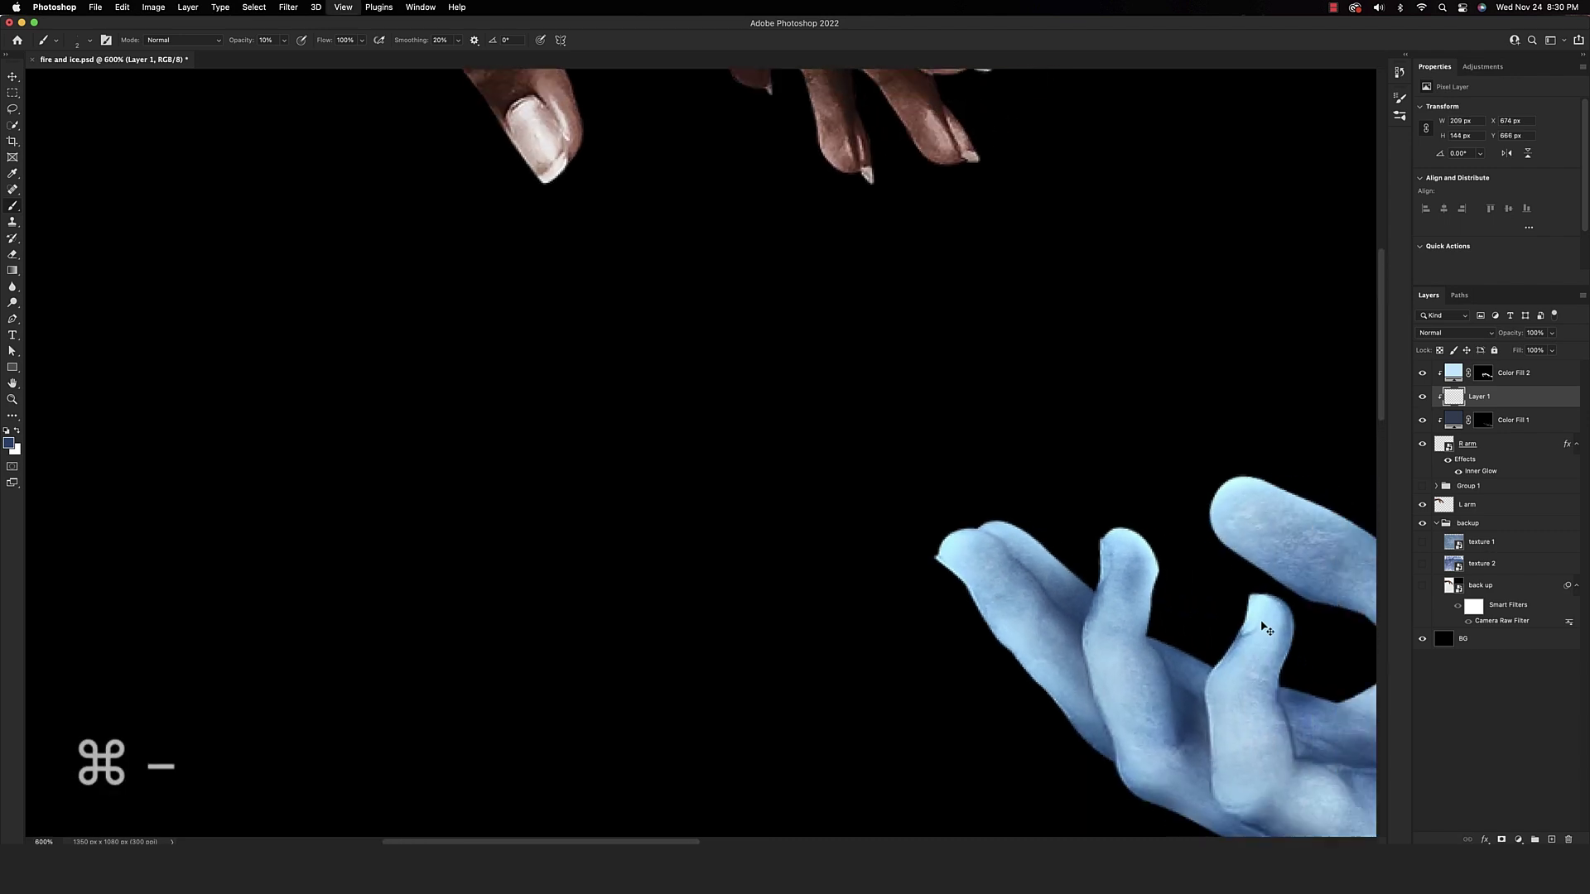
pyautogui.scroll(3, 1261, 622)
pyautogui.hscroll(2, 1261, 622)
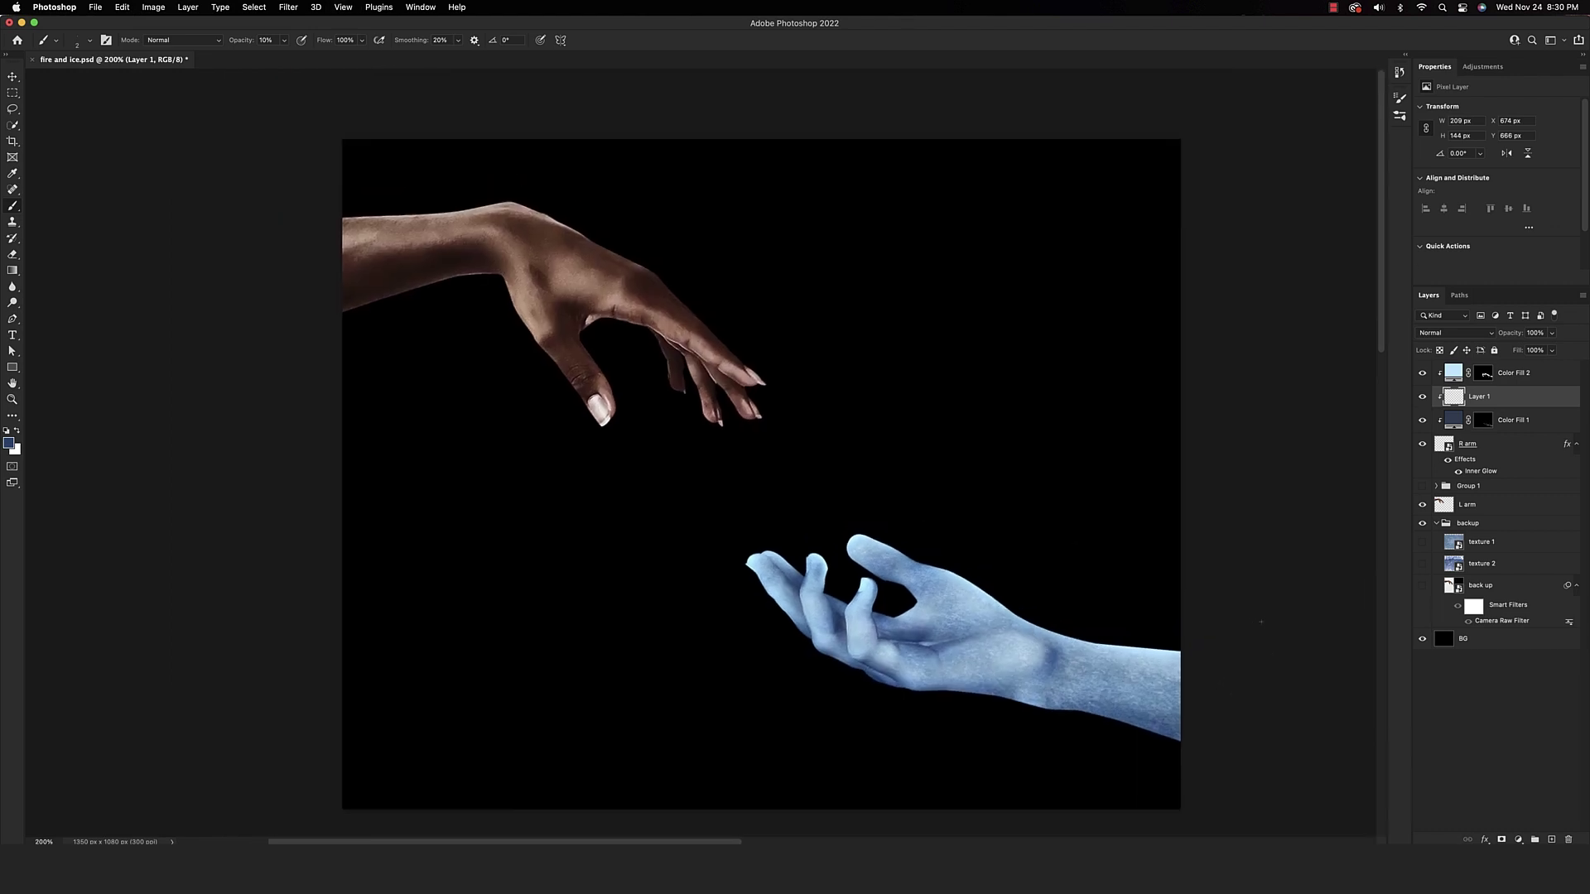
pyautogui.moveTo(1512, 338); pyautogui.dragTo(1498, 340)
pyautogui.moveTo(1467, 348); pyautogui.dragTo(1466, 349)
pyautogui.click(1422, 398)
pyautogui.click(1422, 398)
# Switch to a soft round brush at 100%, test and undo a fingertip shadow, then add a new layer
pyautogui.click(90, 39)
pyautogui.doubleClick(139, 201)
pyautogui.press('7')
pyautogui.press('0')
pyautogui.moveTo(771, 570); pyautogui.dragTo(775, 586)
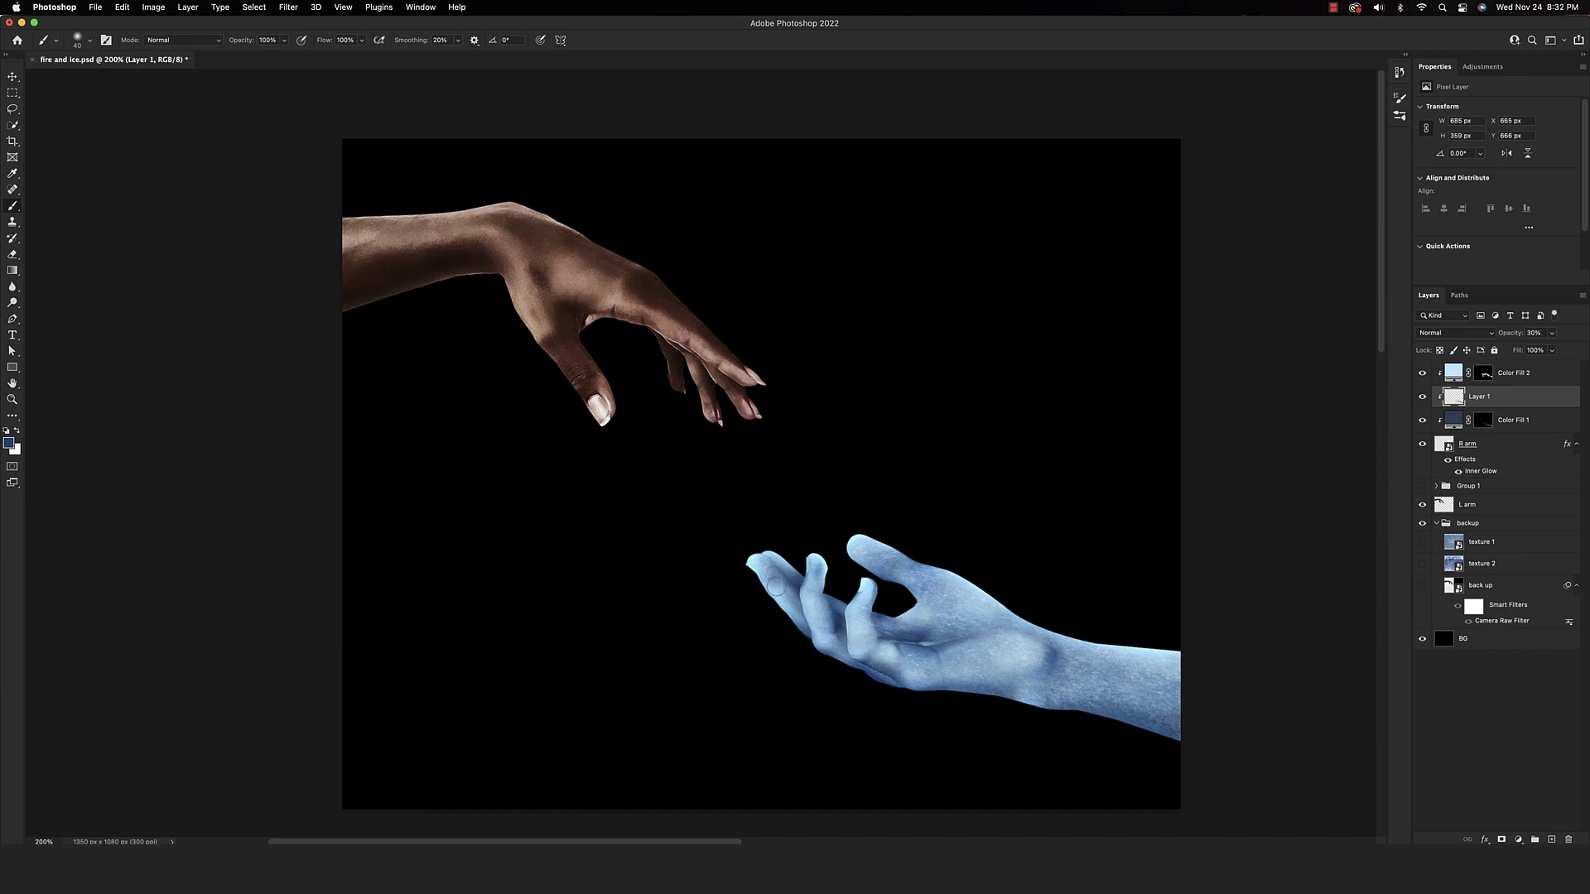
pyautogui.press('super+z')
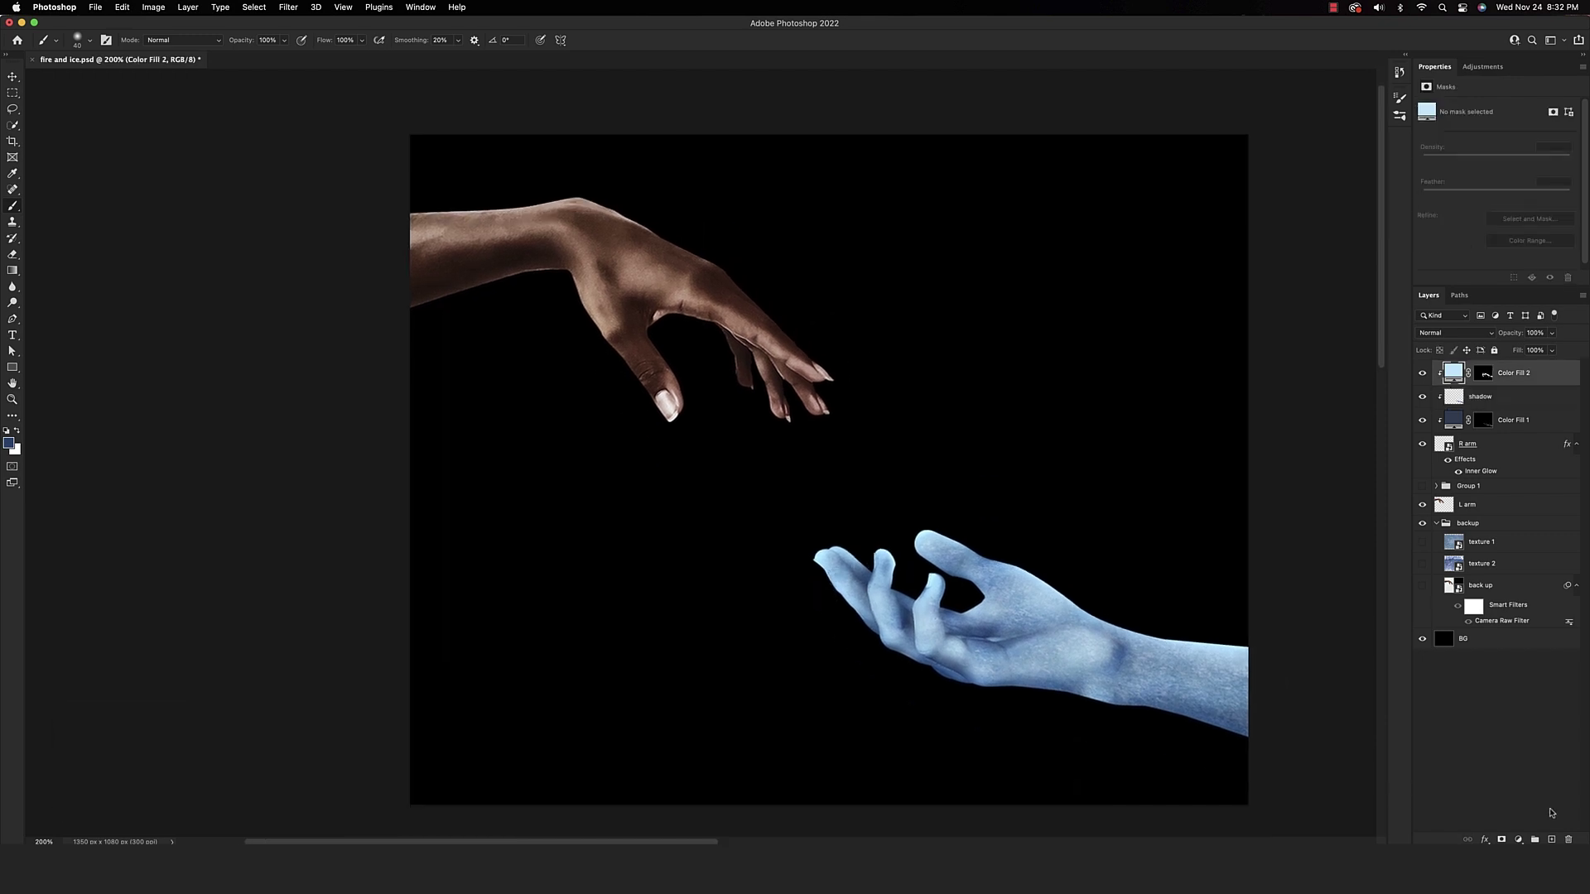
pyautogui.click(1551, 840)
# Clip the new layer, name it H, and set the foreground to pale blue d4e8ff
pyautogui.keyDown('alt'); pyautogui.click(1444, 381); pyautogui.keyUp('alt')
pyautogui.doubleClick(1479, 370)
pyautogui.press('Return')
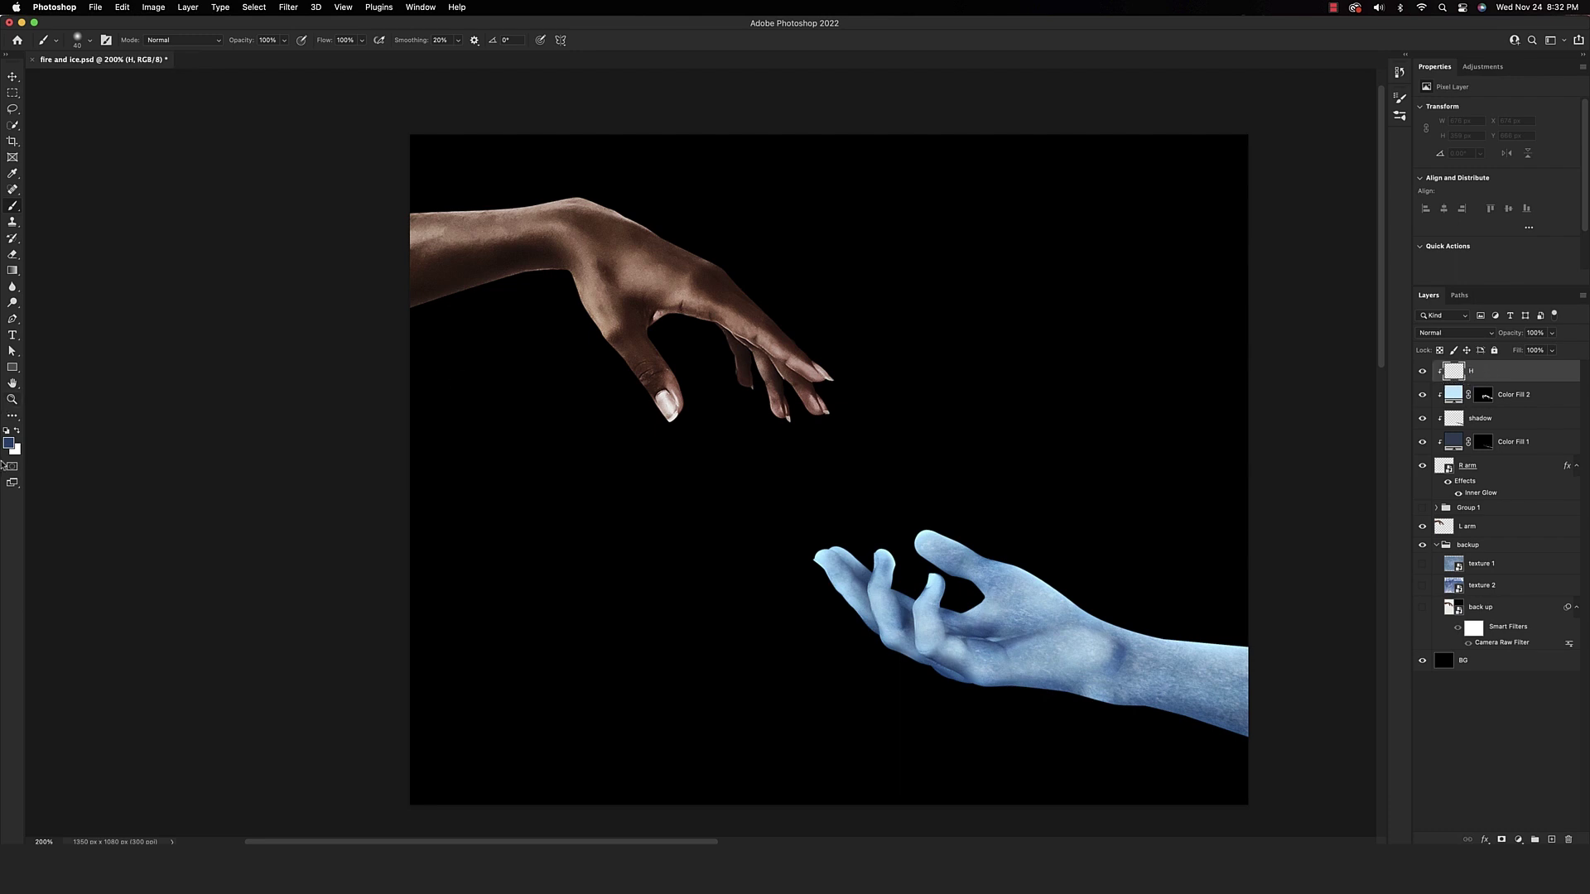
pyautogui.click(8, 443)
pyautogui.moveTo(472, 142); pyautogui.dragTo(395, 113)
pyautogui.click(651, 135)
# Paint faint 20% highlights on the fingers, palm and wrist, undoing stray strokes
pyautogui.press(']')
pyautogui.press(']')
pyautogui.press(']')
pyautogui.press(']')
pyautogui.press(']')
pyautogui.press(']')
pyautogui.moveTo(1003, 538)
pyautogui.mouseDown()
pyautogui.moveTo(1128, 554)
pyautogui.moveTo(966, 529)
pyautogui.moveTo(869, 468)
pyautogui.moveTo(994, 536)
pyautogui.mouseUp()
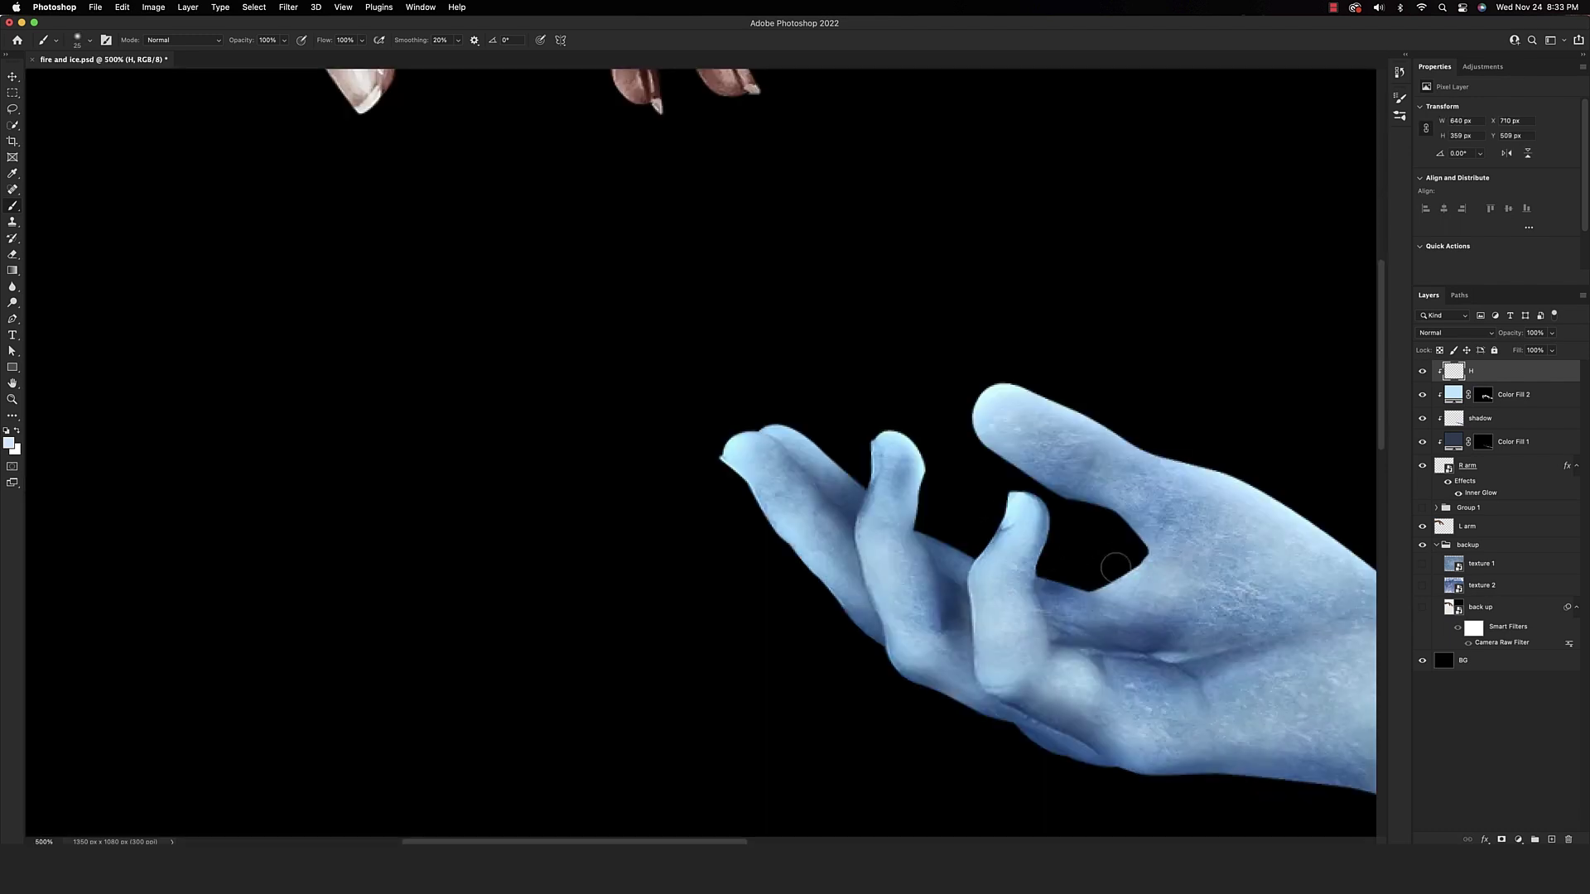
pyautogui.press('super+z')
pyautogui.press('super+z')
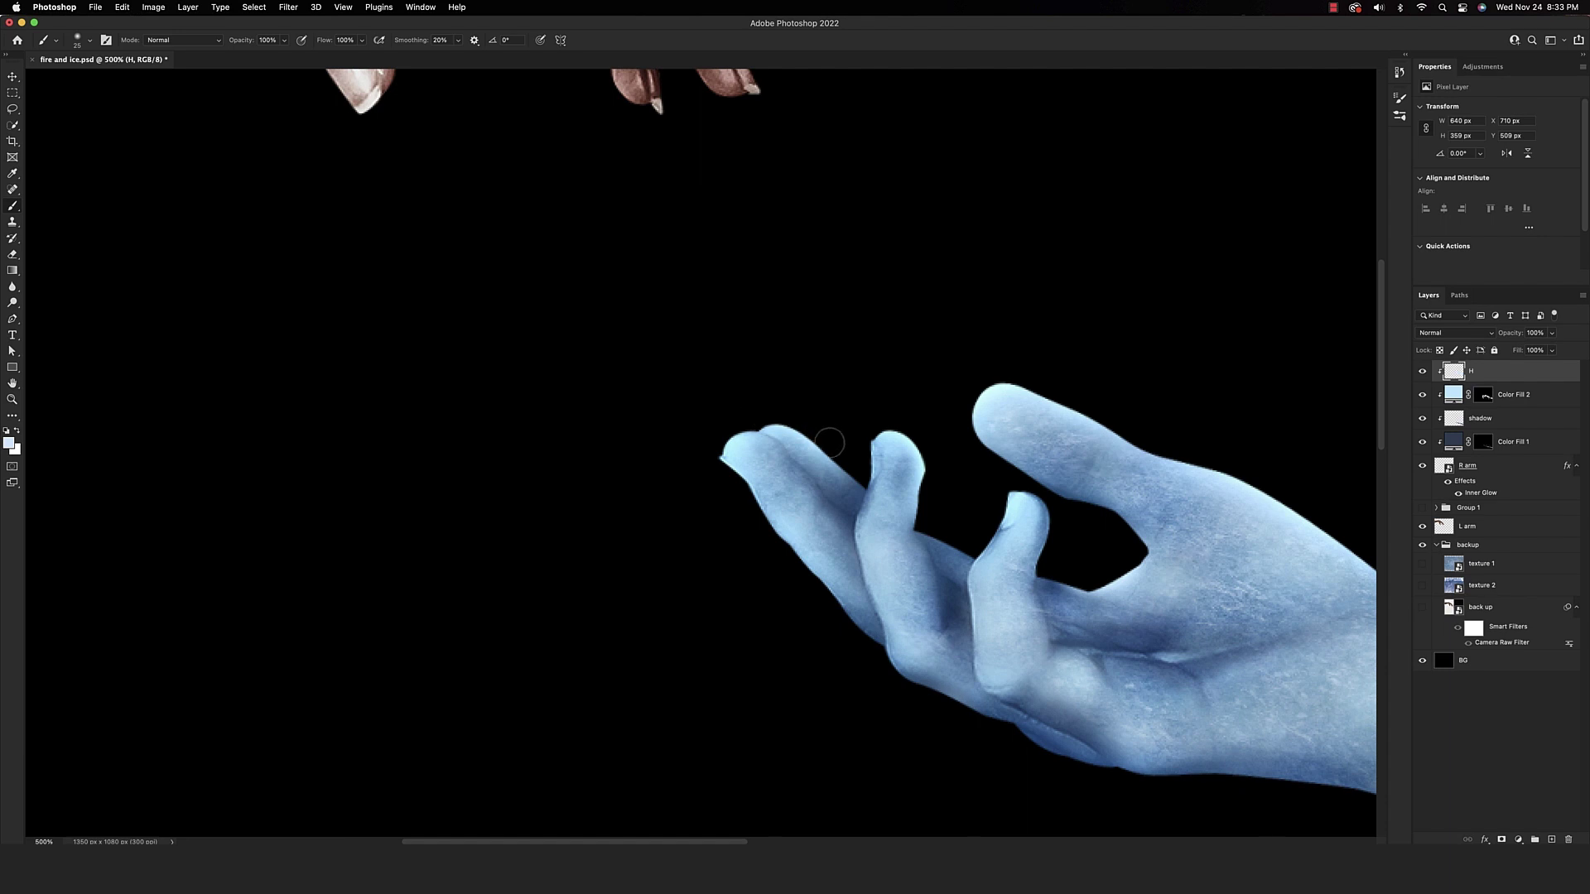
pyautogui.moveTo(748, 423); pyautogui.dragTo(731, 507)
pyautogui.press('super+z')
pyautogui.press('2')
pyautogui.moveTo(1046, 679); pyautogui.dragTo(1075, 670)
pyautogui.moveTo(1015, 511); pyautogui.dragTo(1000, 527)
pyautogui.moveTo(986, 600); pyautogui.dragTo(1015, 629)
pyautogui.moveTo(890, 560); pyautogui.dragTo(901, 647)
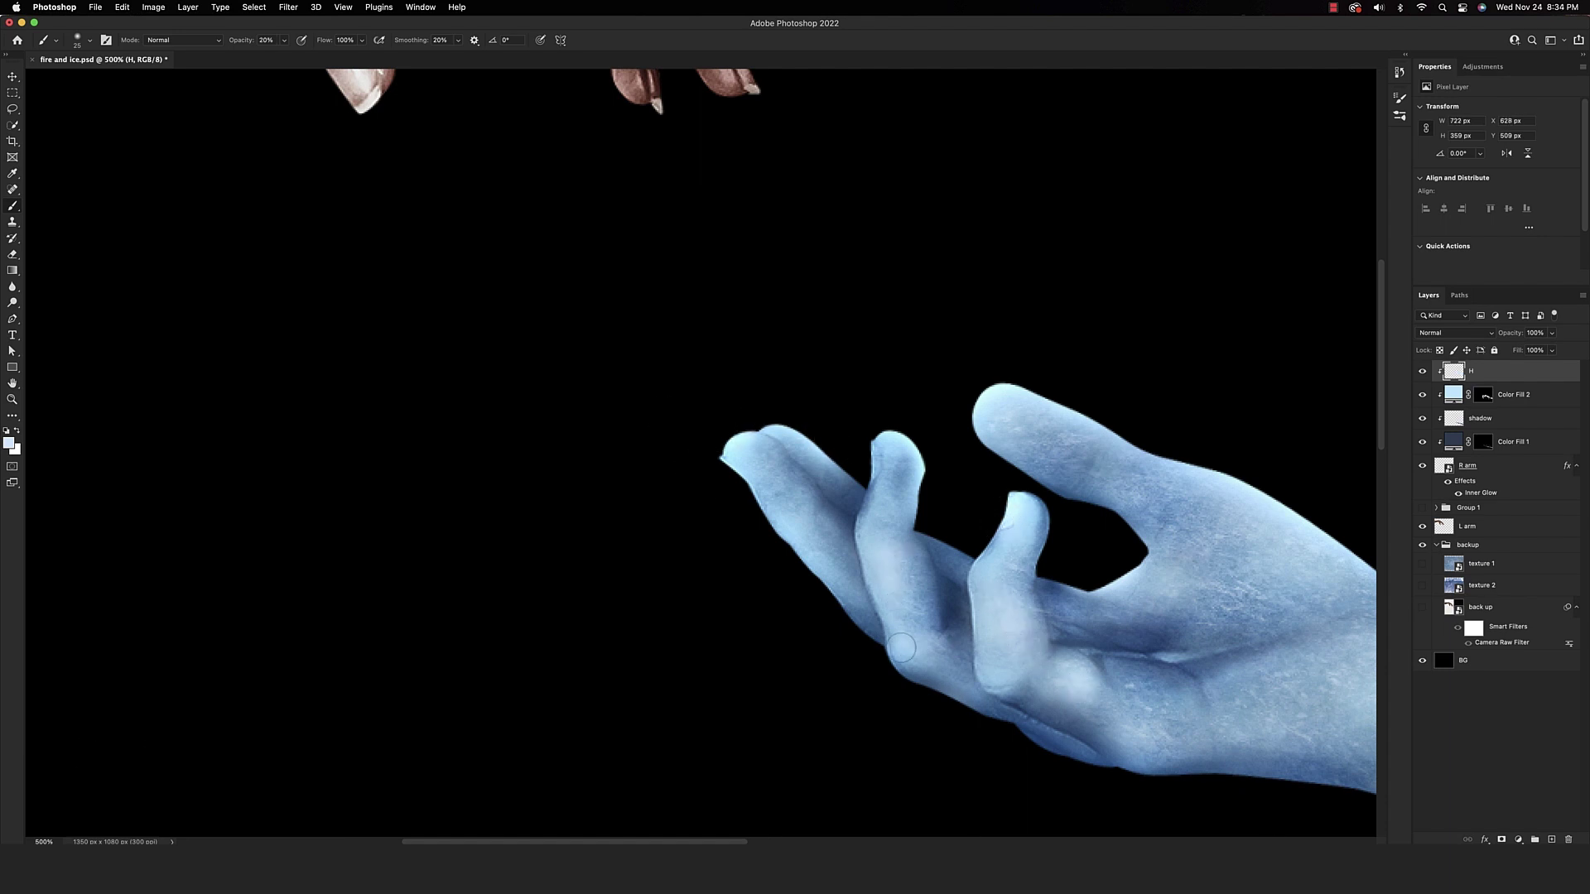
pyautogui.press('super+z')
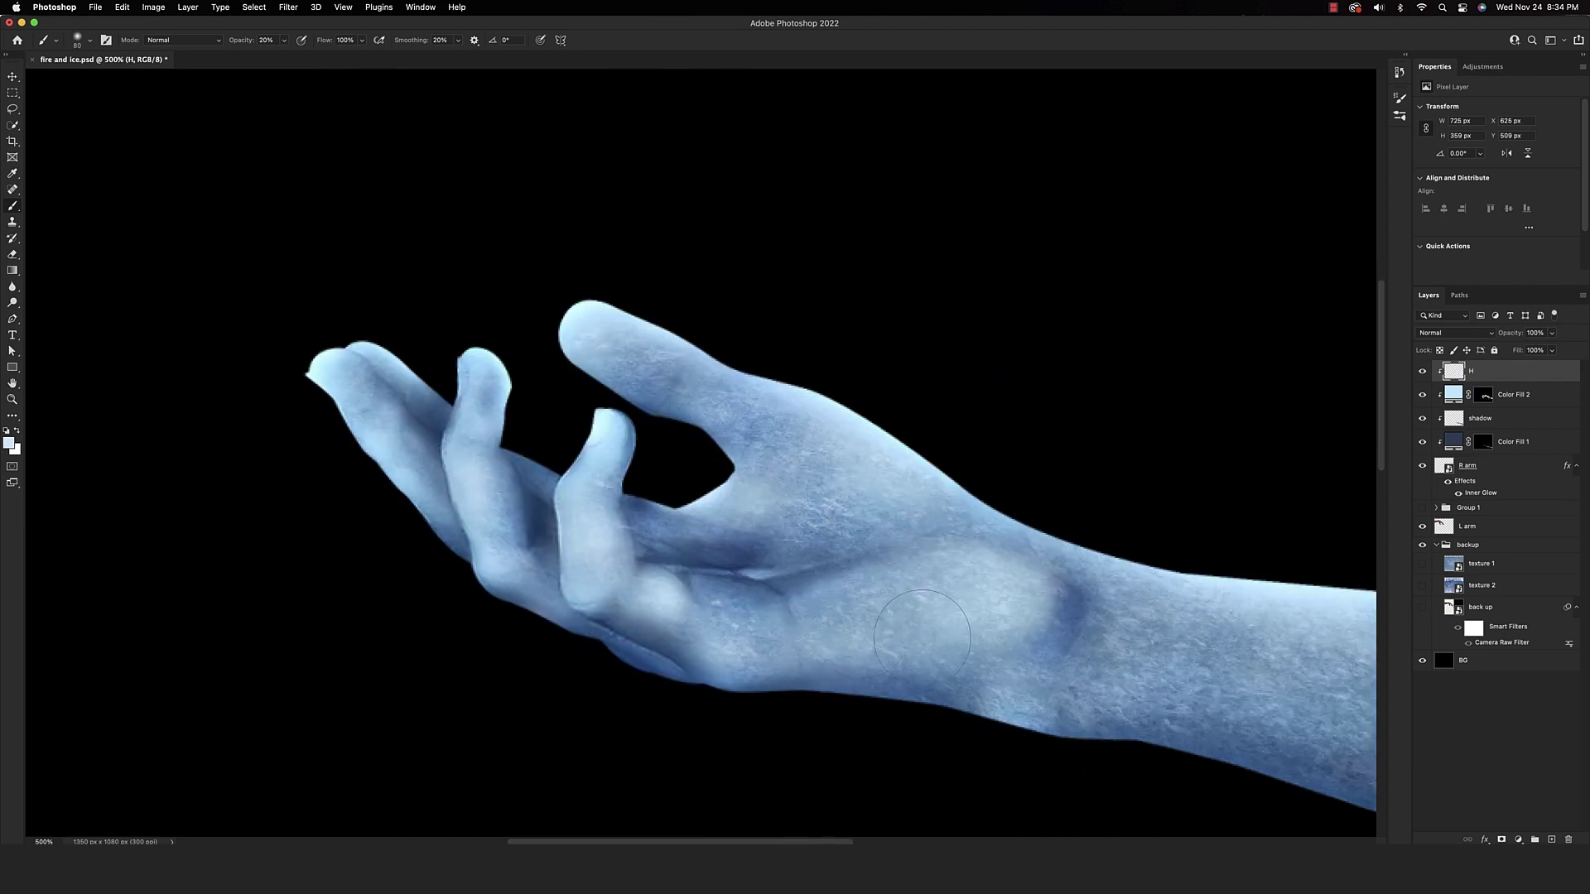
pyautogui.moveTo(954, 603); pyautogui.dragTo(983, 602)
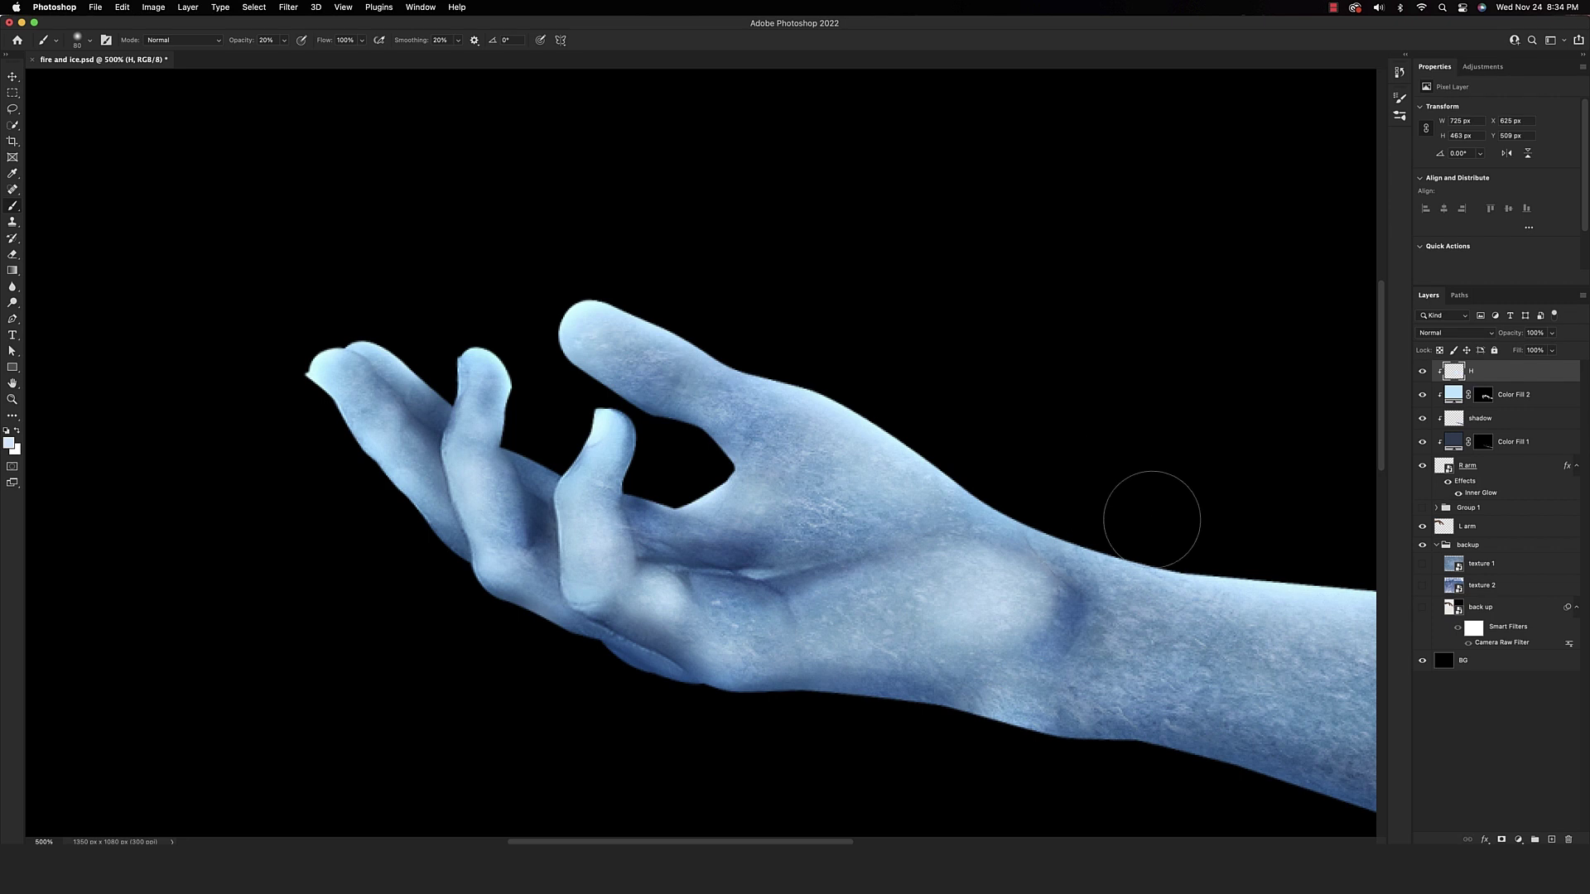
# Zoom out and toggle layer H to compare the hand with and without highlights
pyautogui.press('super+minus')
pyautogui.press('super+minus')
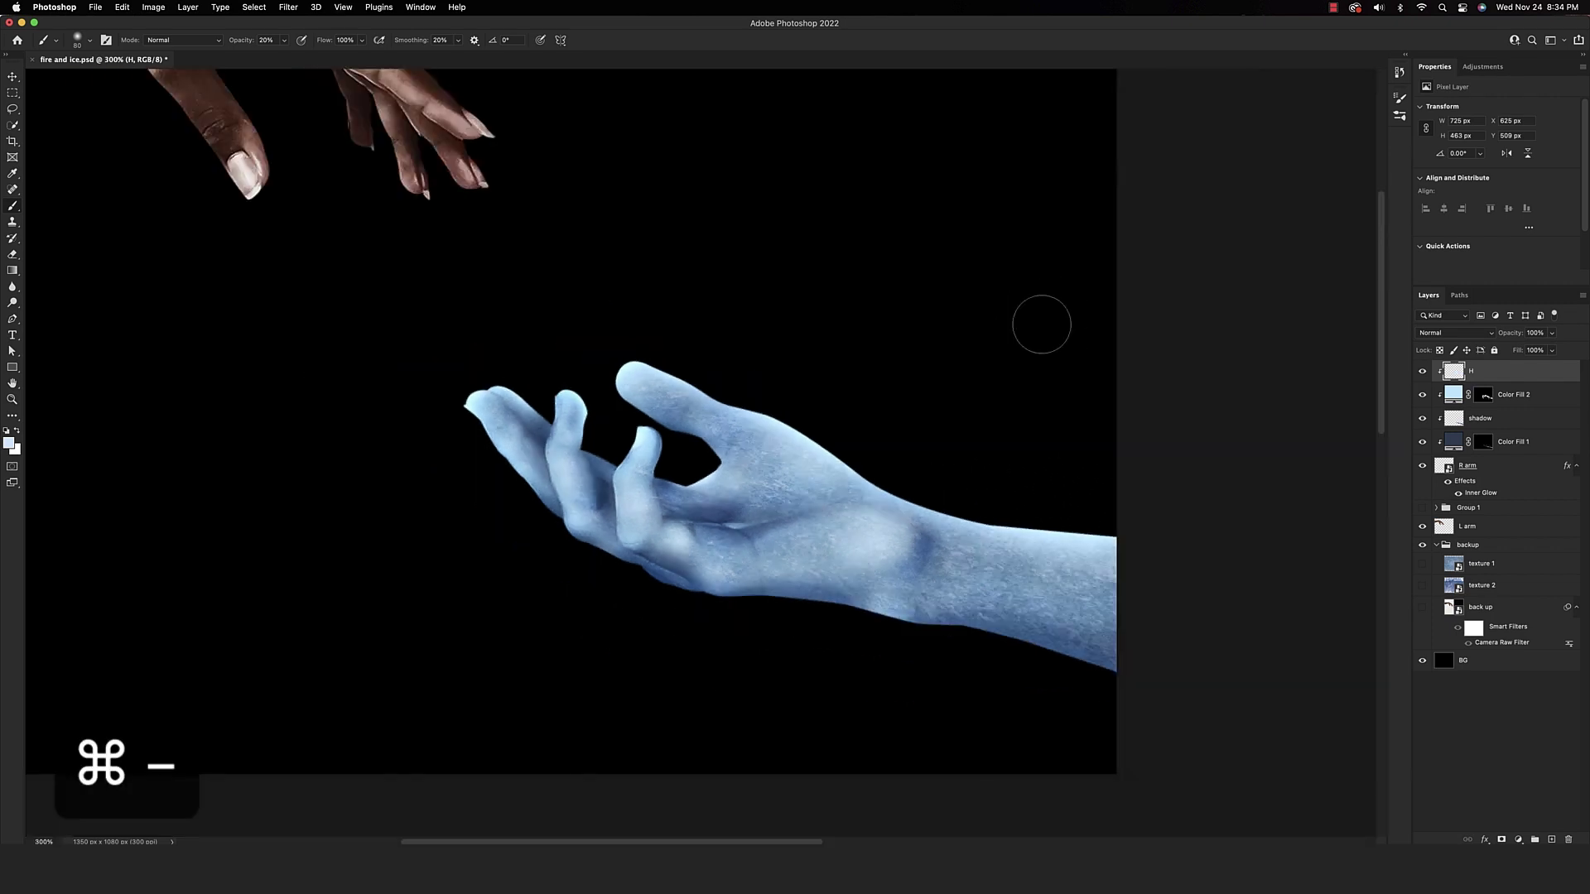
pyautogui.scroll(2, 1041, 323)
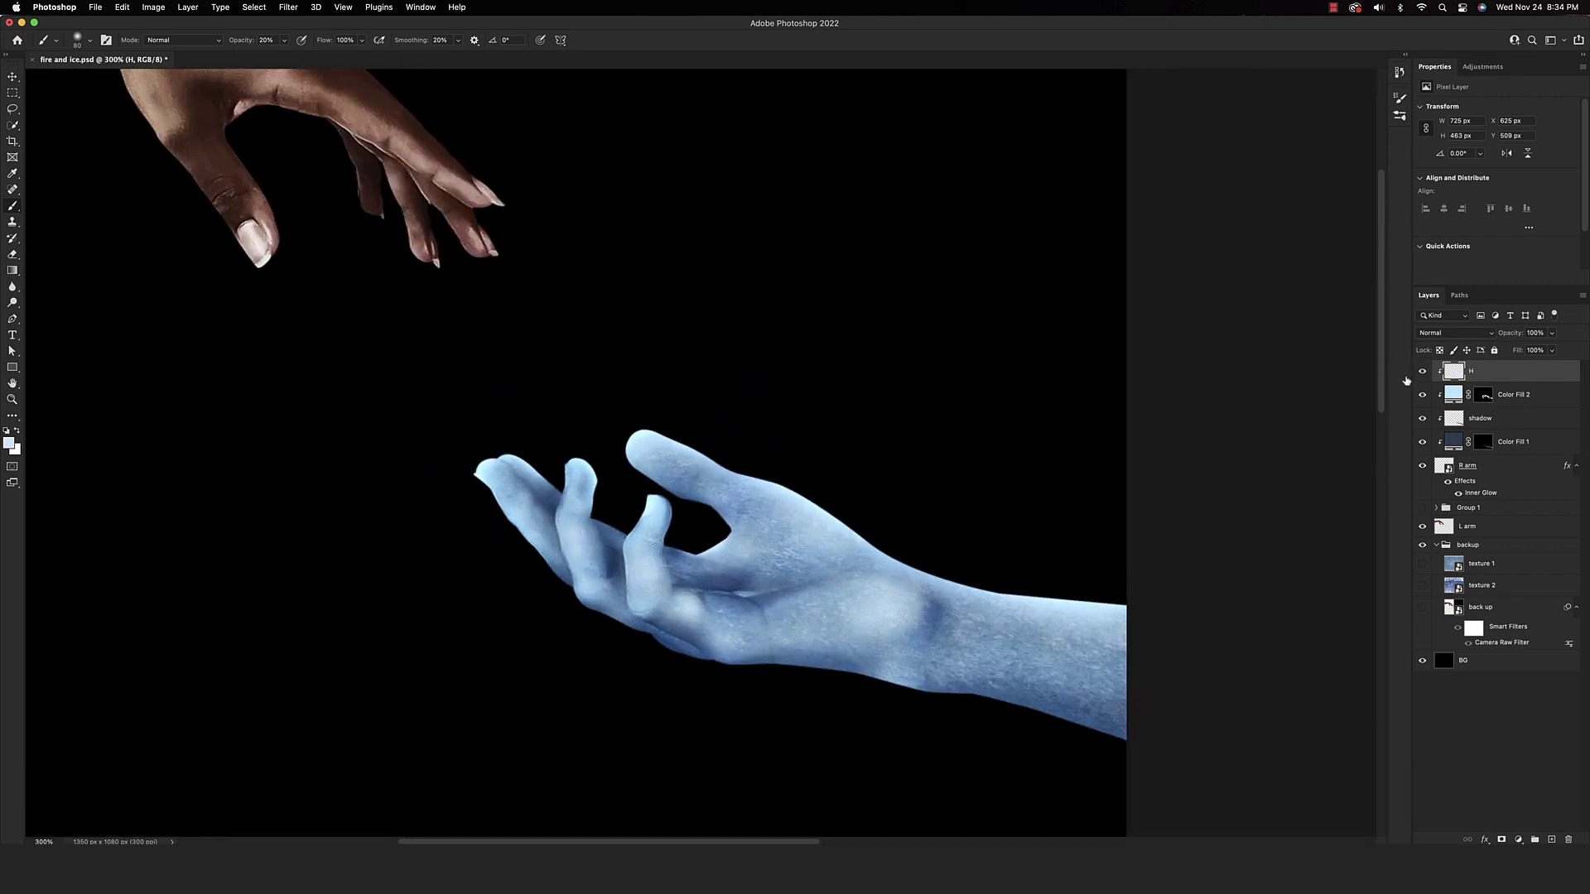
pyautogui.click(1423, 372)
pyautogui.click(1423, 372)
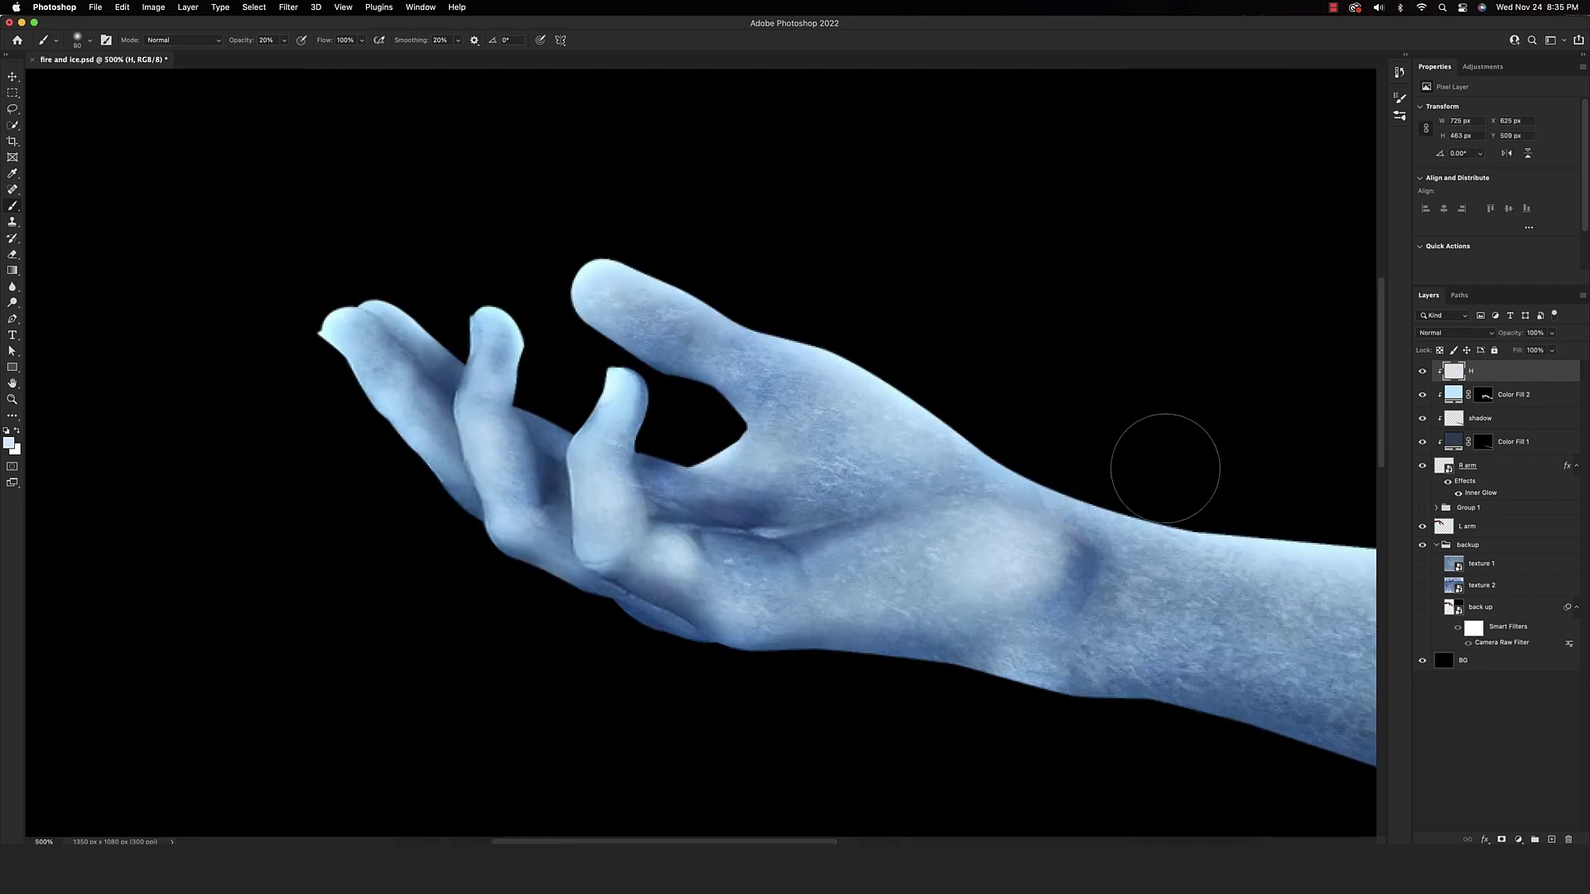
pyautogui.press(']')
pyautogui.press(']')
pyautogui.press('[')
pyautogui.press('[')
pyautogui.press('[')
pyautogui.press('[')
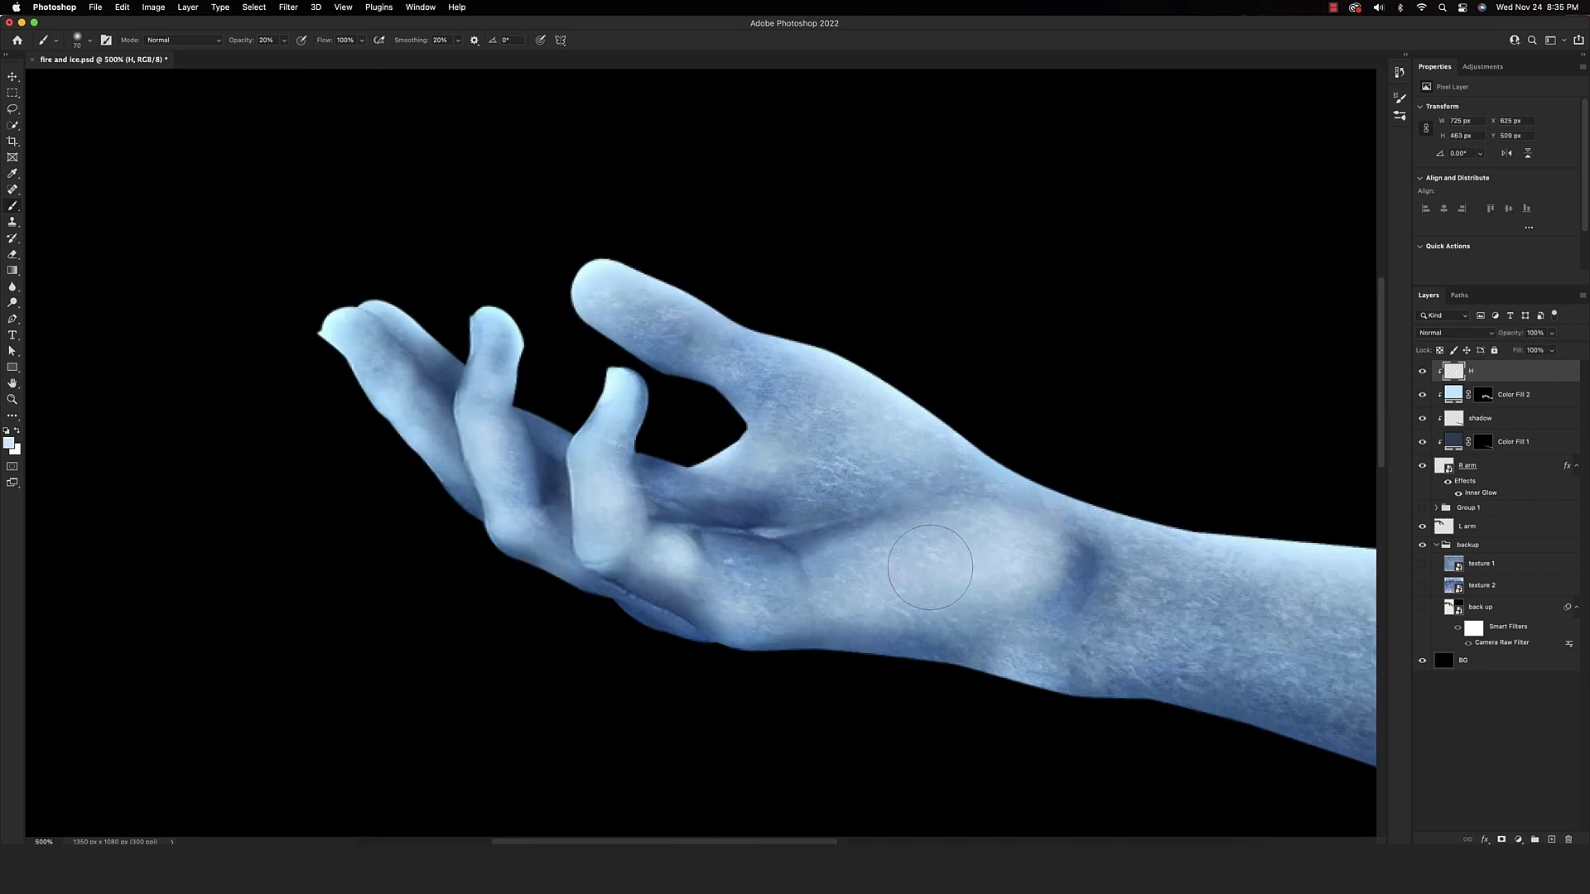
pyautogui.hscroll(5, 944, 580)
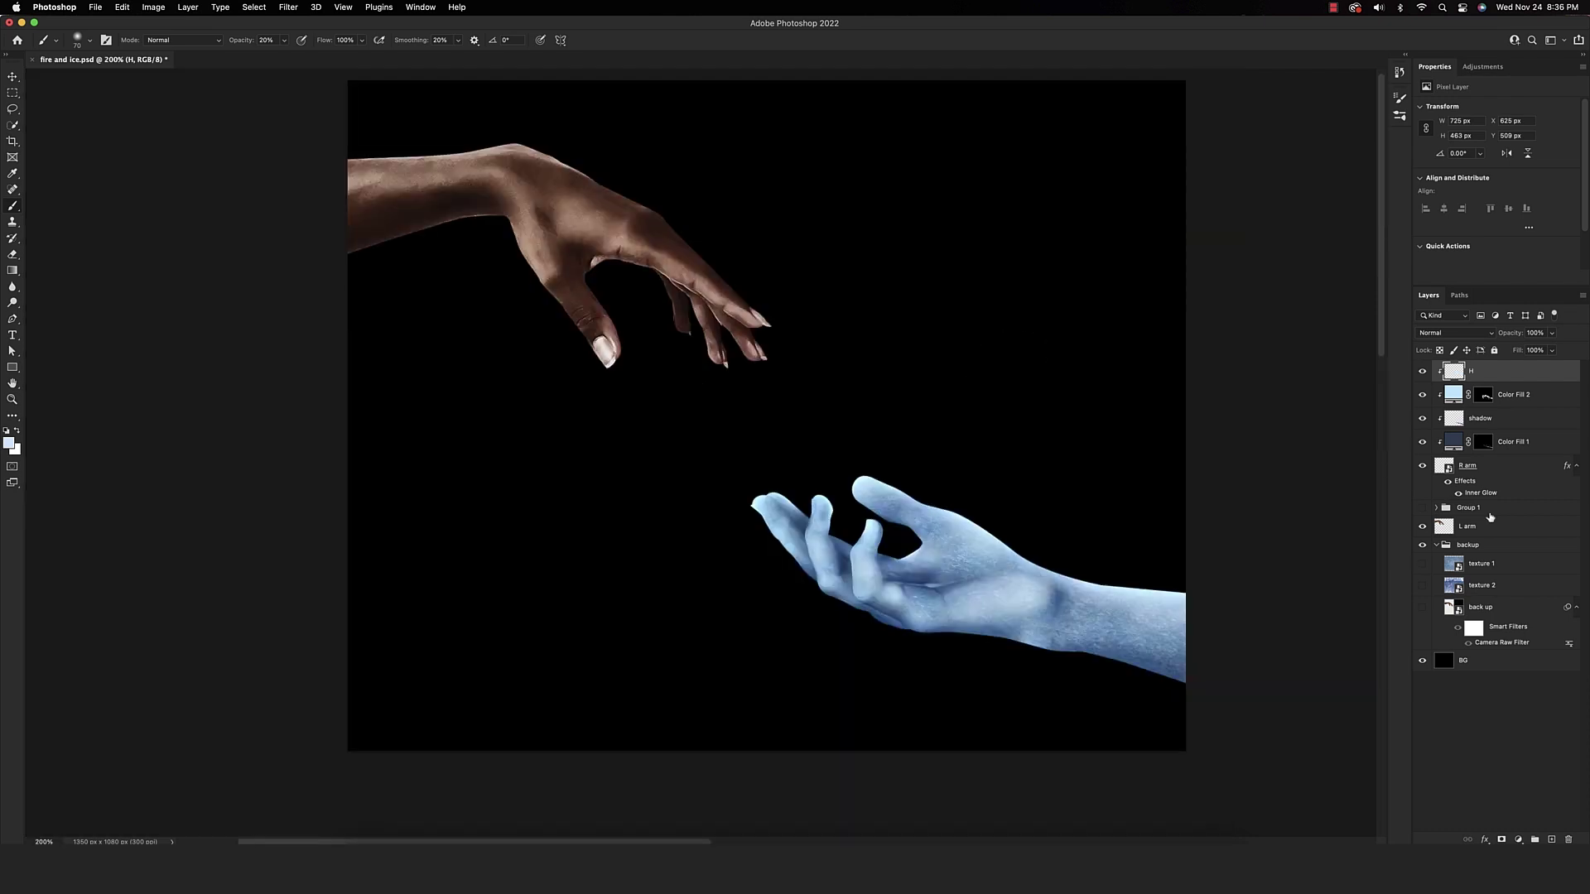
pyautogui.click(1423, 372)
pyautogui.click(1424, 374)
# Compare the hand with Color Fill 2 hidden, then lower its opacity to 61%
pyautogui.click(1423, 397)
pyautogui.click(1423, 397)
pyautogui.click(1422, 398)
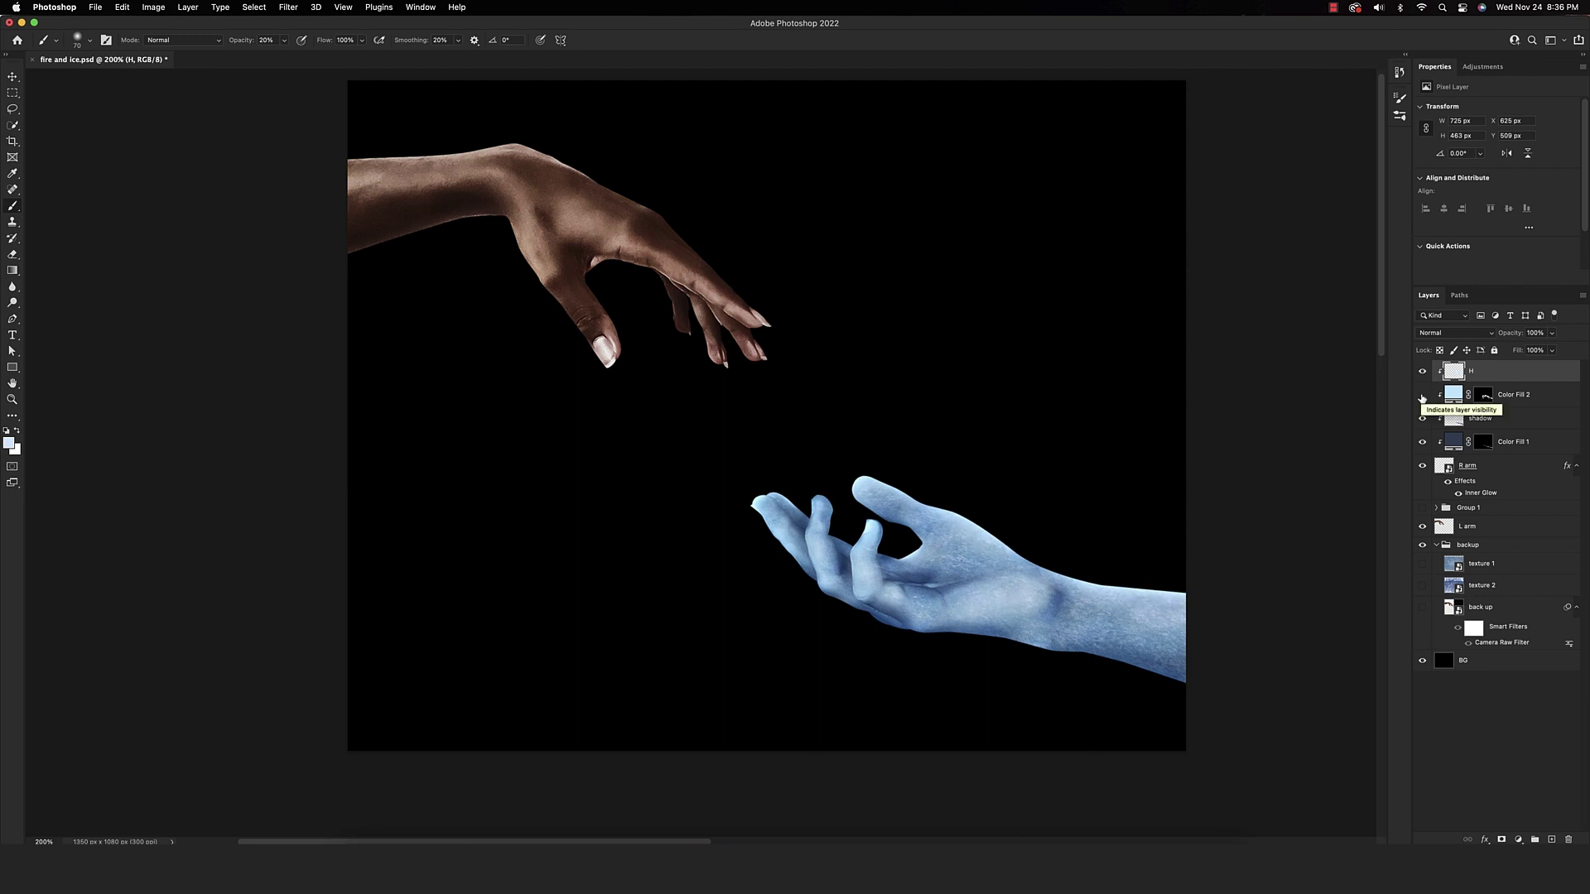
pyautogui.click(1422, 396)
pyautogui.click(1454, 394)
pyautogui.moveTo(1512, 336); pyautogui.dragTo(1487, 341)
pyautogui.press('Return')
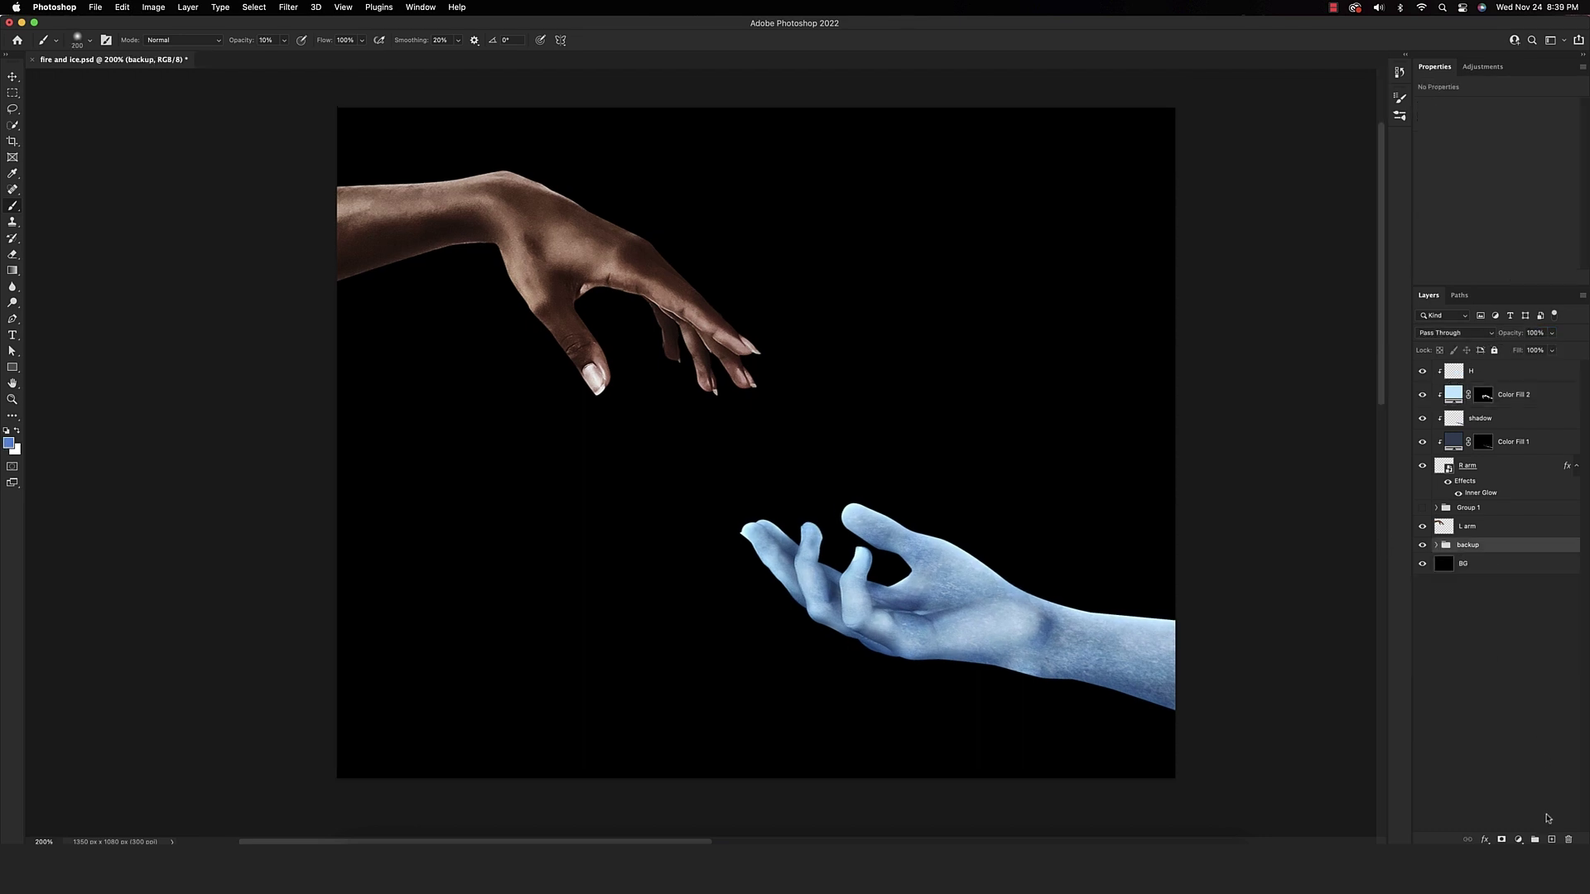
# Add a layer named 'glow base' above the backup group and choose a blue paint colour
pyautogui.click(1551, 839)
pyautogui.doubleClick(1471, 551)
pyautogui.write('glow base')
pyautogui.press('Return')
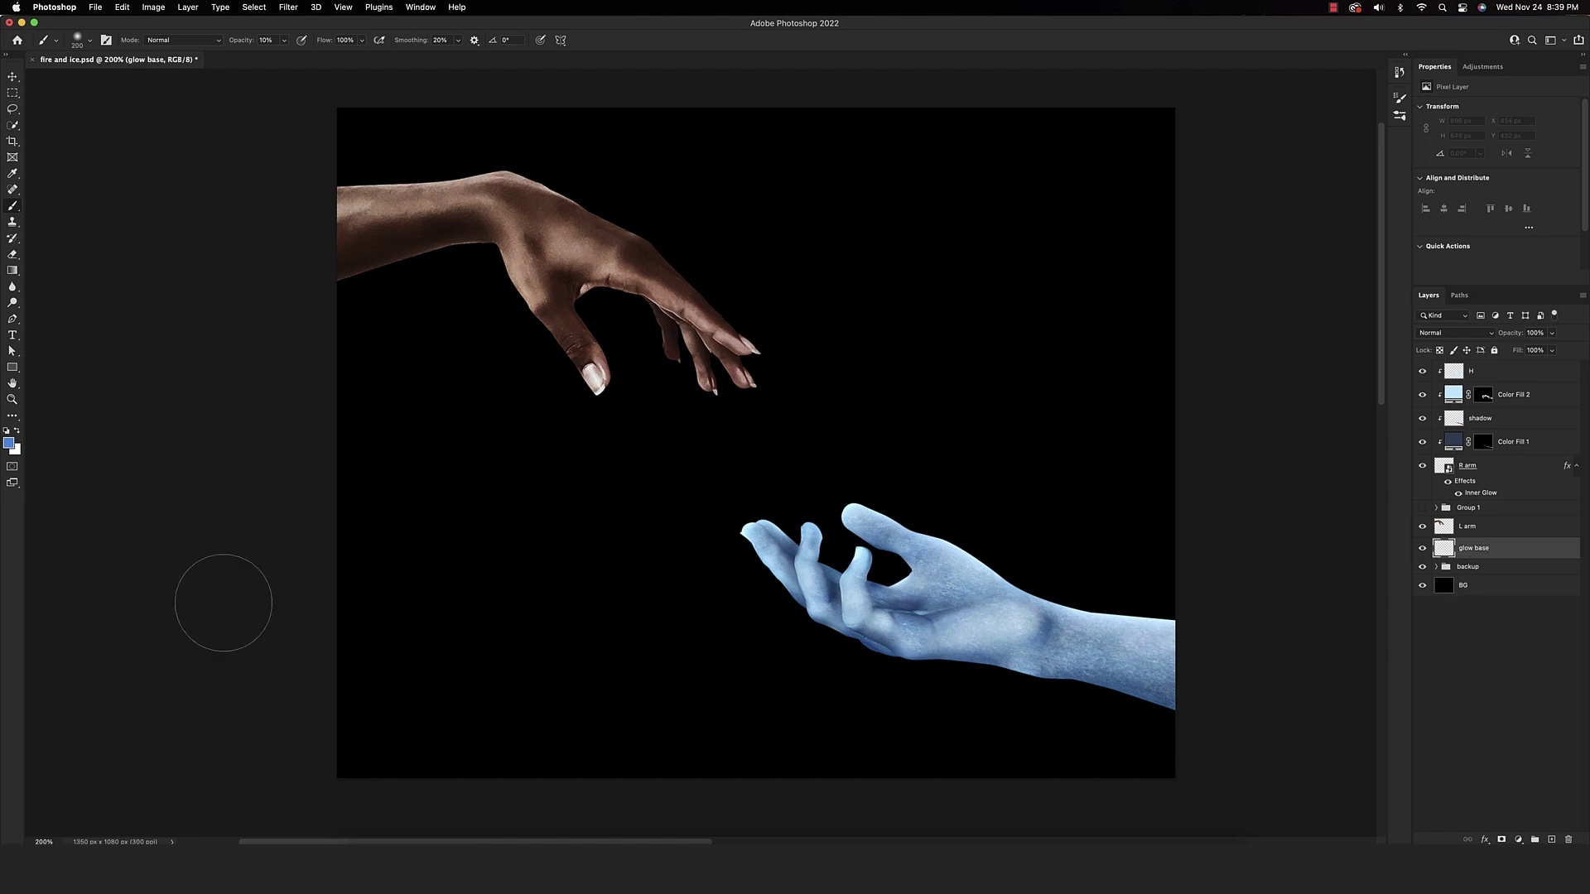
pyautogui.click(9, 443)
pyautogui.click(651, 135)
# Paint a soft blue glow behind the forearm with a 300 px brush, then add a layer above
pyautogui.press('b')
pyautogui.press(']')
pyautogui.moveTo(1154, 646)
pyautogui.mouseDown()
pyautogui.moveTo(774, 583)
pyautogui.moveTo(939, 636)
pyautogui.moveTo(825, 634)
pyautogui.moveTo(761, 580)
pyautogui.moveTo(757, 506)
pyautogui.moveTo(913, 579)
pyautogui.moveTo(837, 524)
pyautogui.moveTo(946, 571)
pyautogui.moveTo(966, 526)
pyautogui.moveTo(1031, 560)
pyautogui.moveTo(1113, 561)
pyautogui.moveTo(1120, 703)
pyautogui.moveTo(1147, 598)
pyautogui.mouseUp()
pyautogui.scroll(-3, 1136, 638)
pyautogui.press('[')
pyautogui.press('[')
pyautogui.press('[')
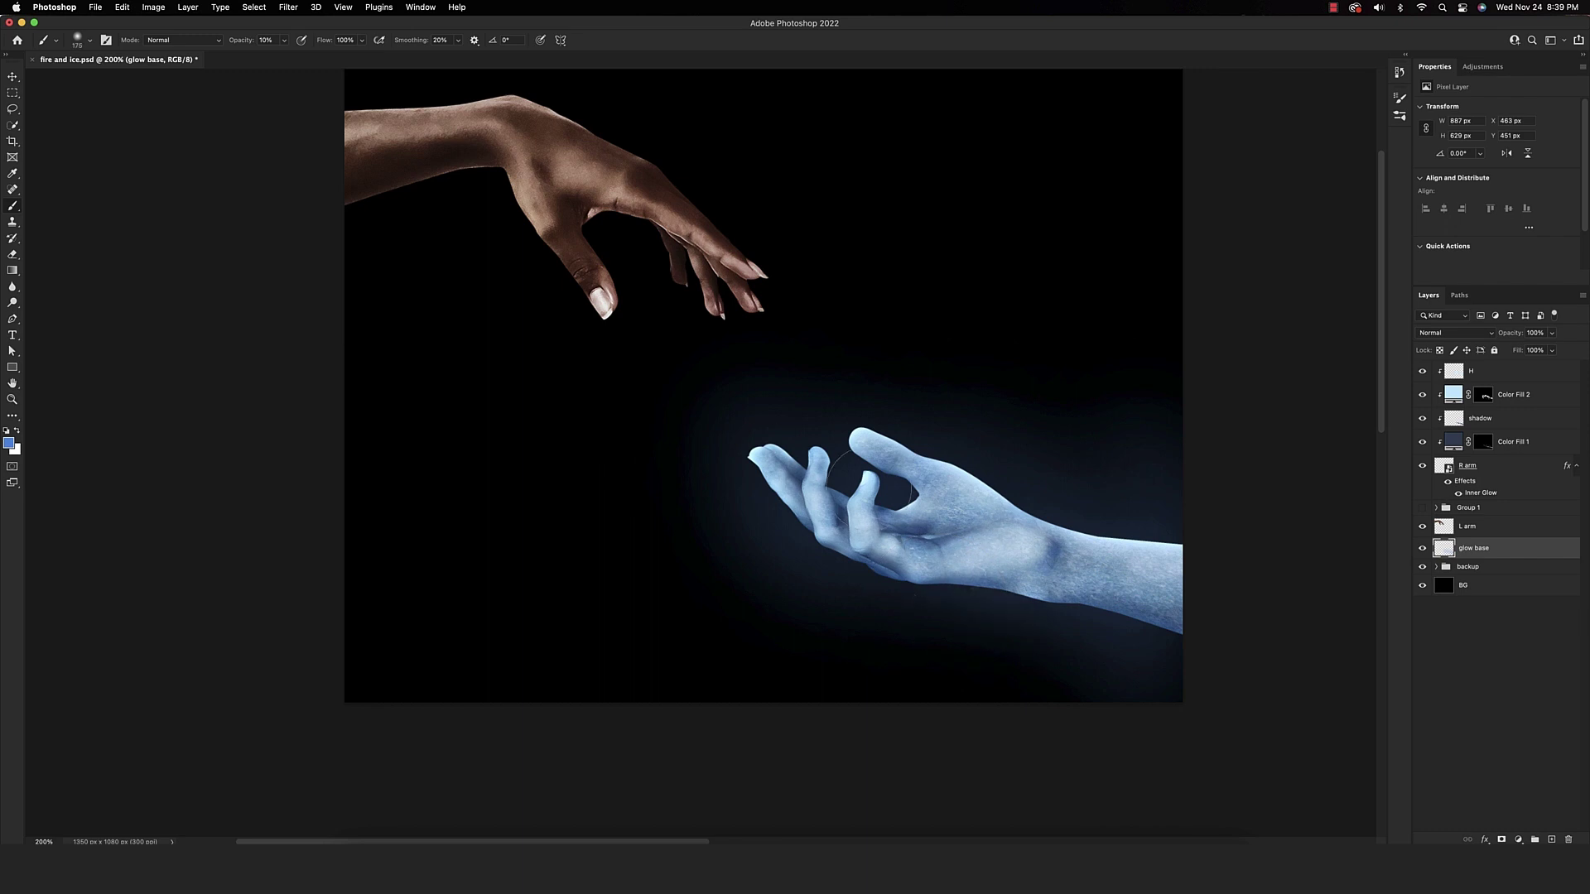
pyautogui.press('[')
pyautogui.press('[')
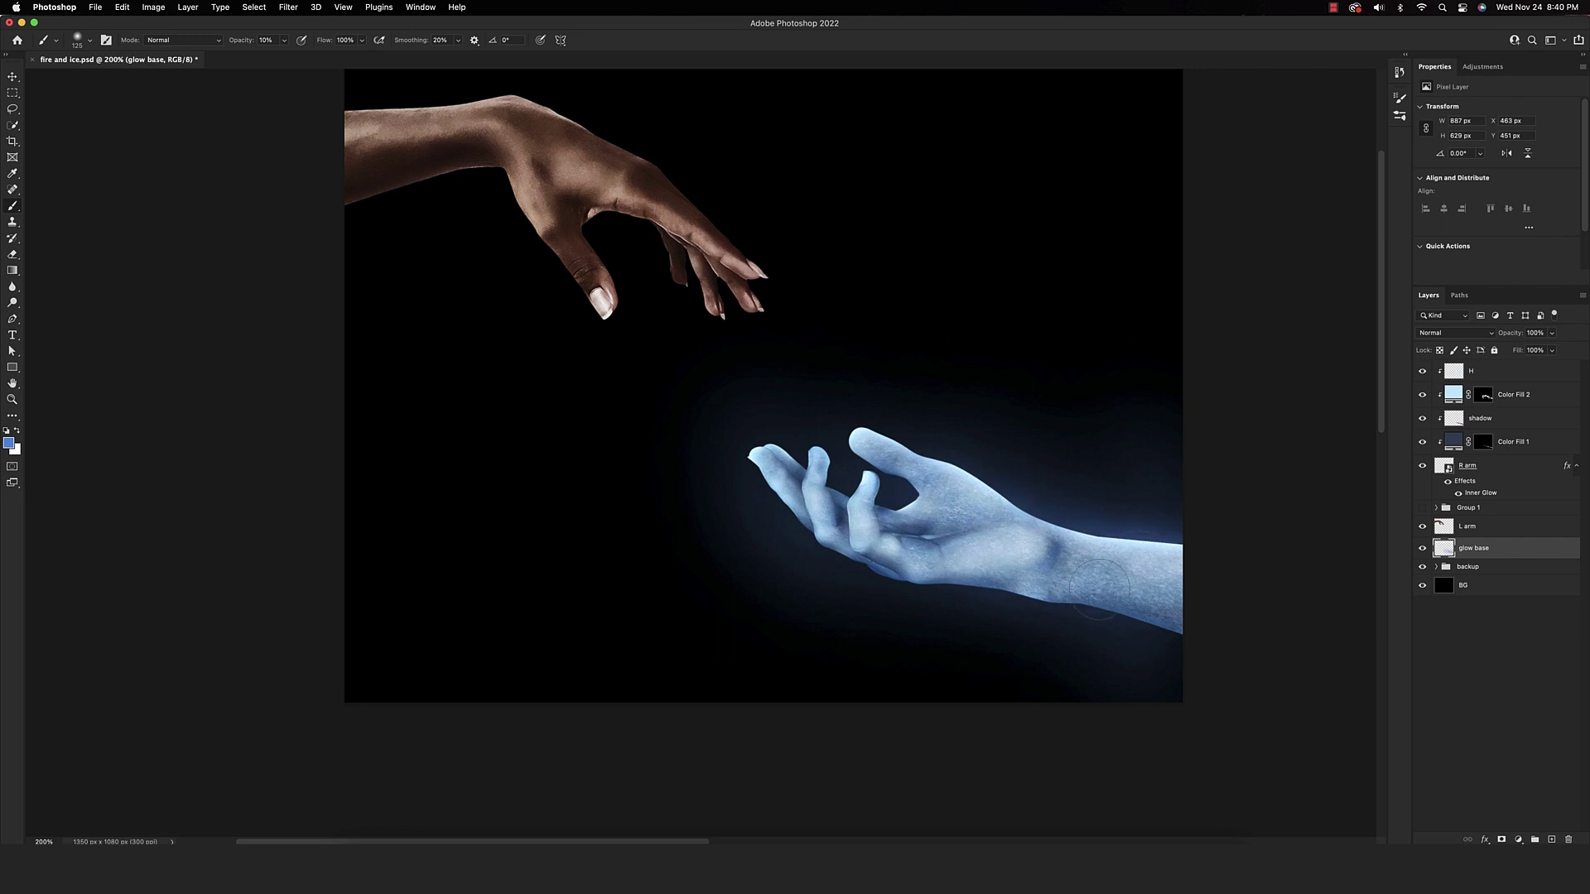
pyautogui.press('[')
pyautogui.press('[')
pyautogui.press('[')
pyautogui.press('[')
pyautogui.press('[')
pyautogui.press('[')
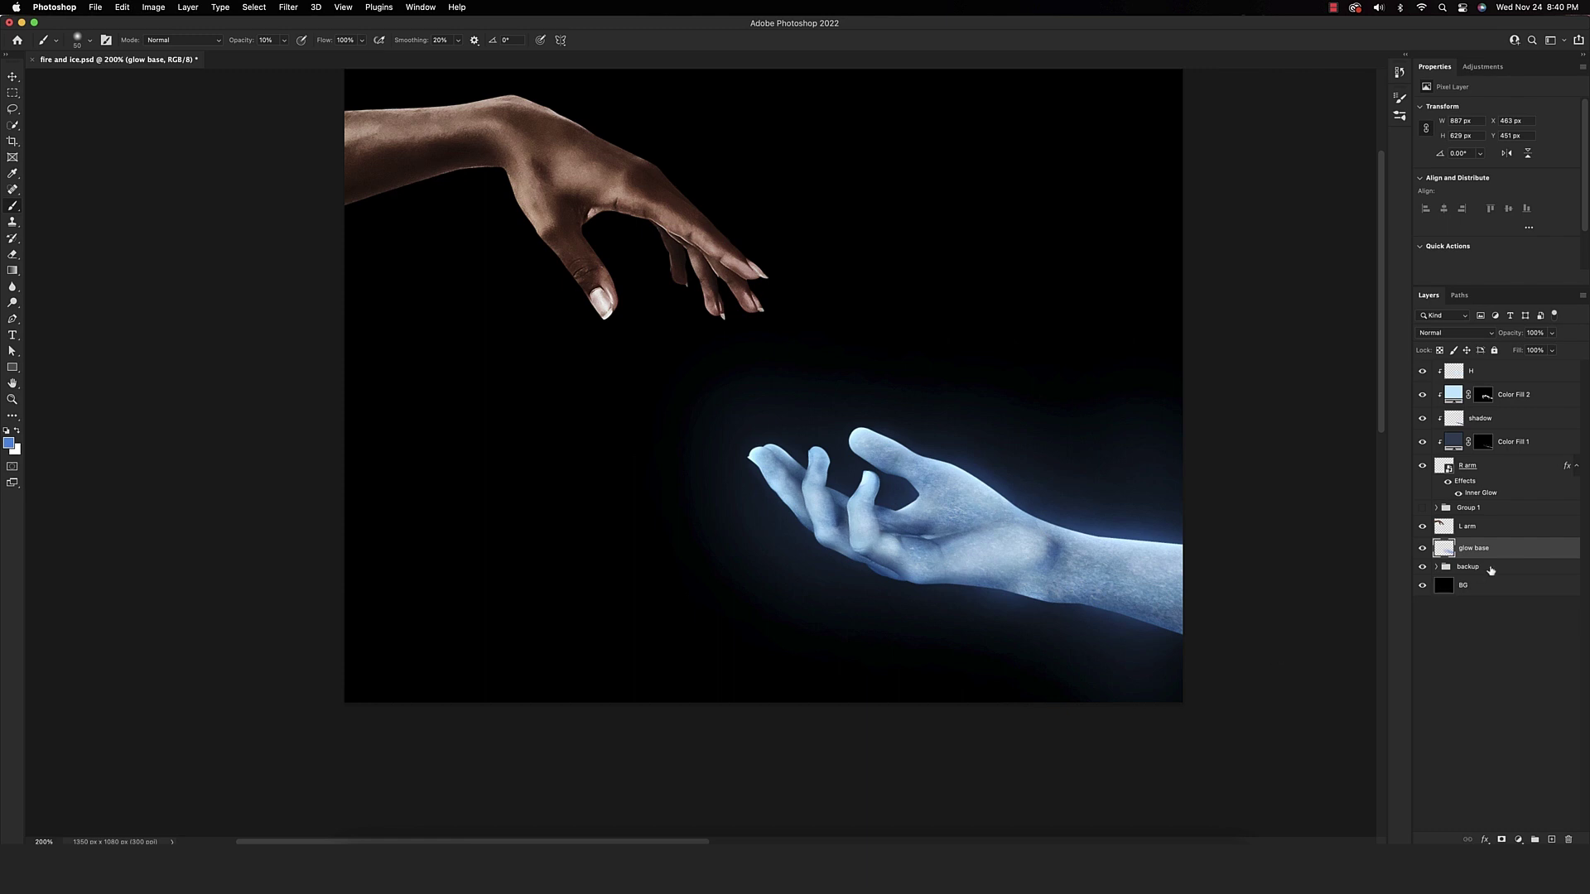
pyautogui.press('super+alt+shift+n')
# Name the new layer 'rim glow' and set the foreground to light blue
pyautogui.doubleClick(1469, 548)
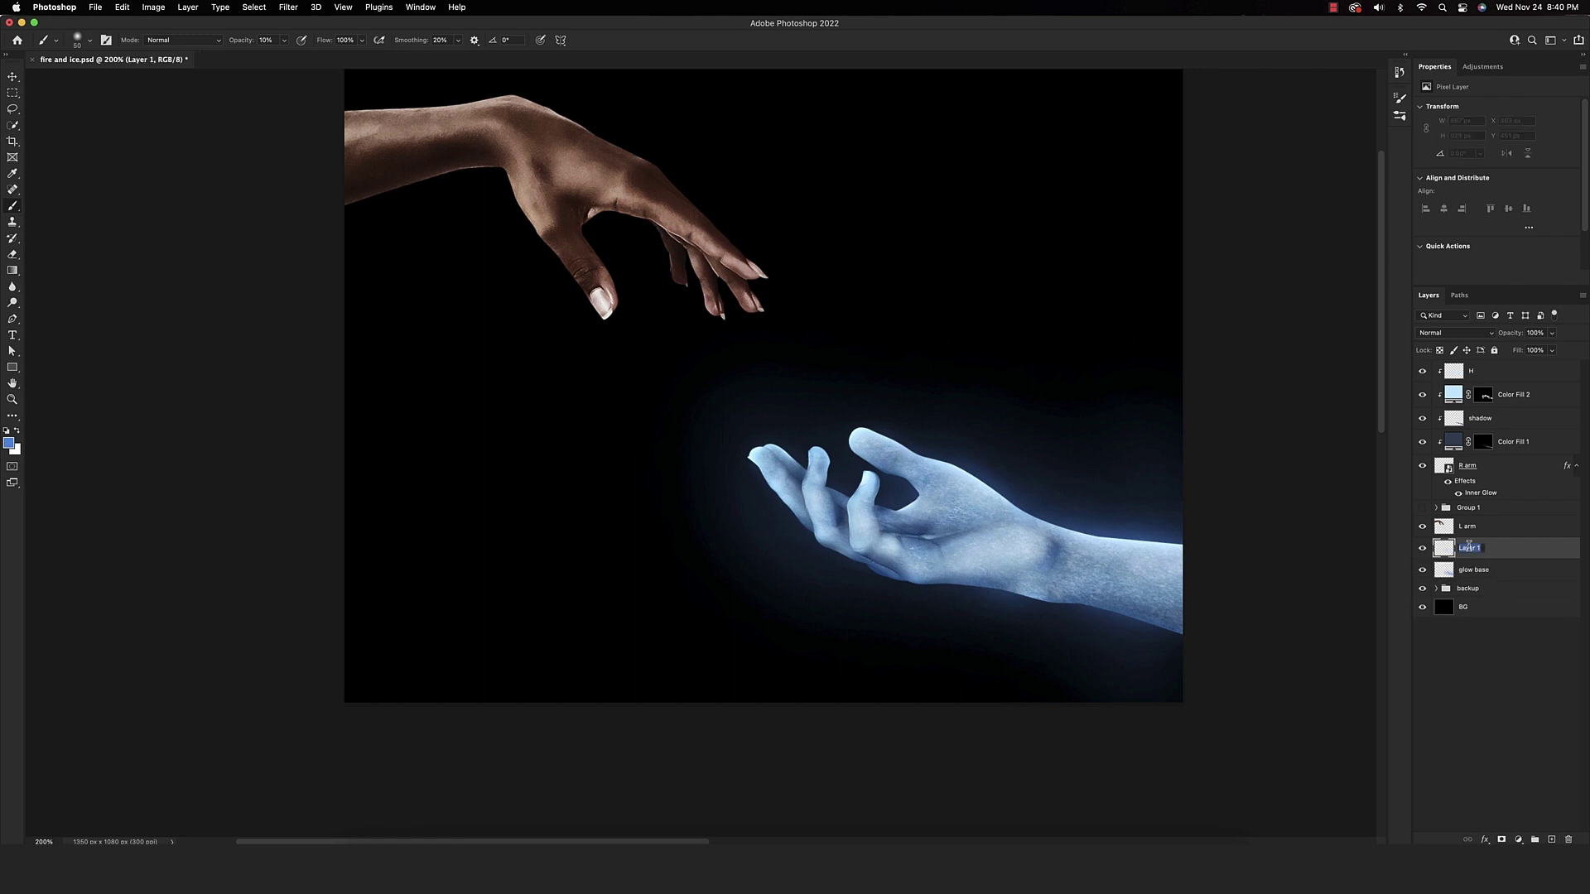
pyautogui.write('rim glow')
pyautogui.press('Return')
pyautogui.click(11, 441)
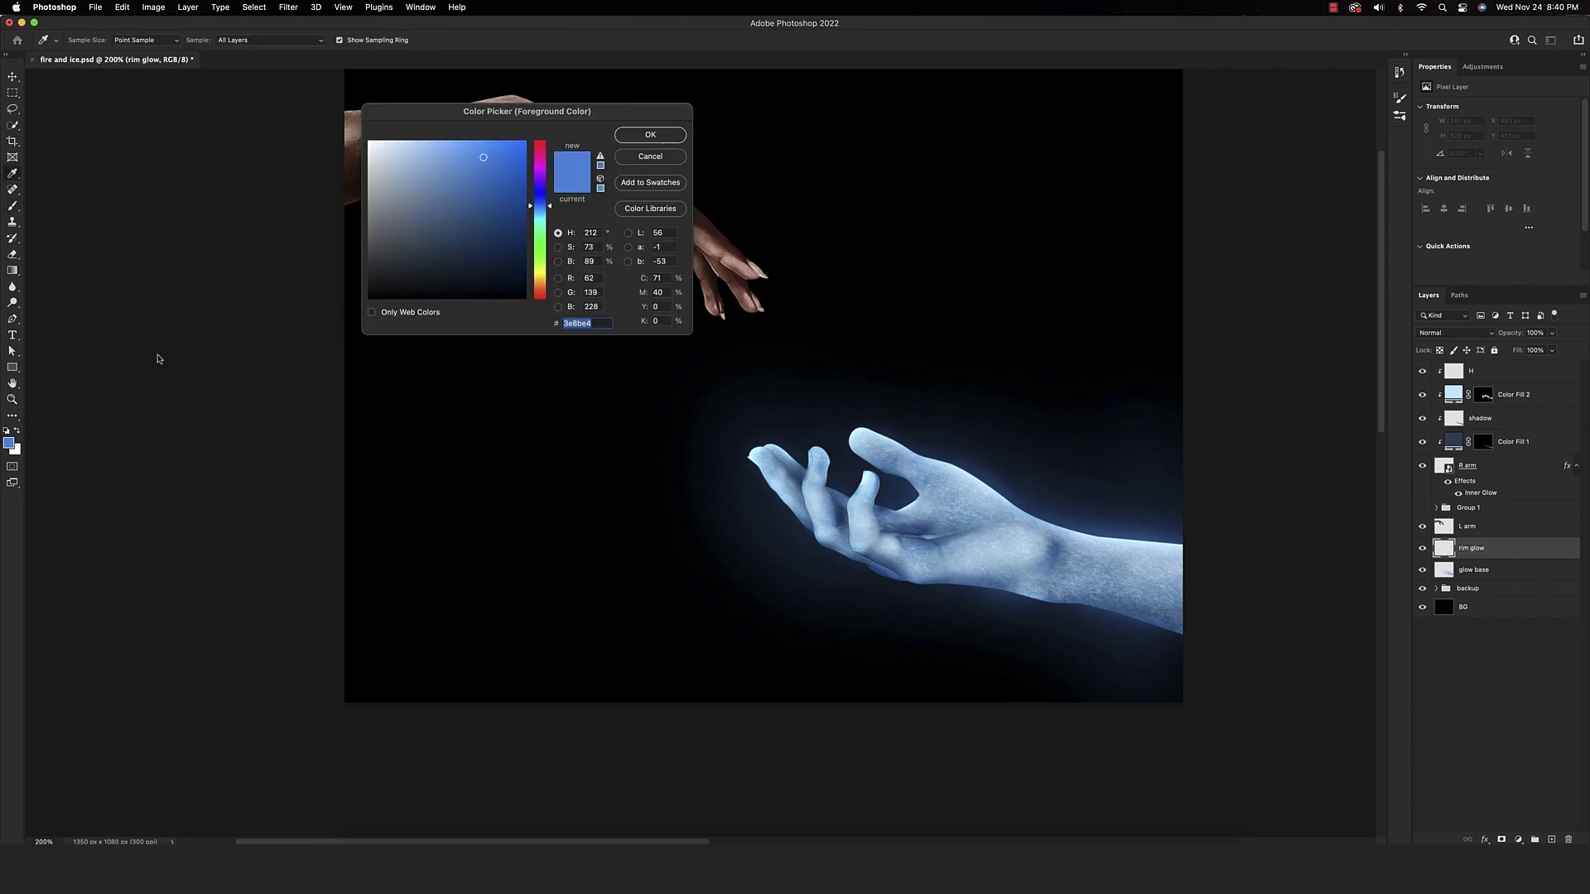
pyautogui.moveTo(459, 151); pyautogui.dragTo(445, 136)
pyautogui.click(684, 139)
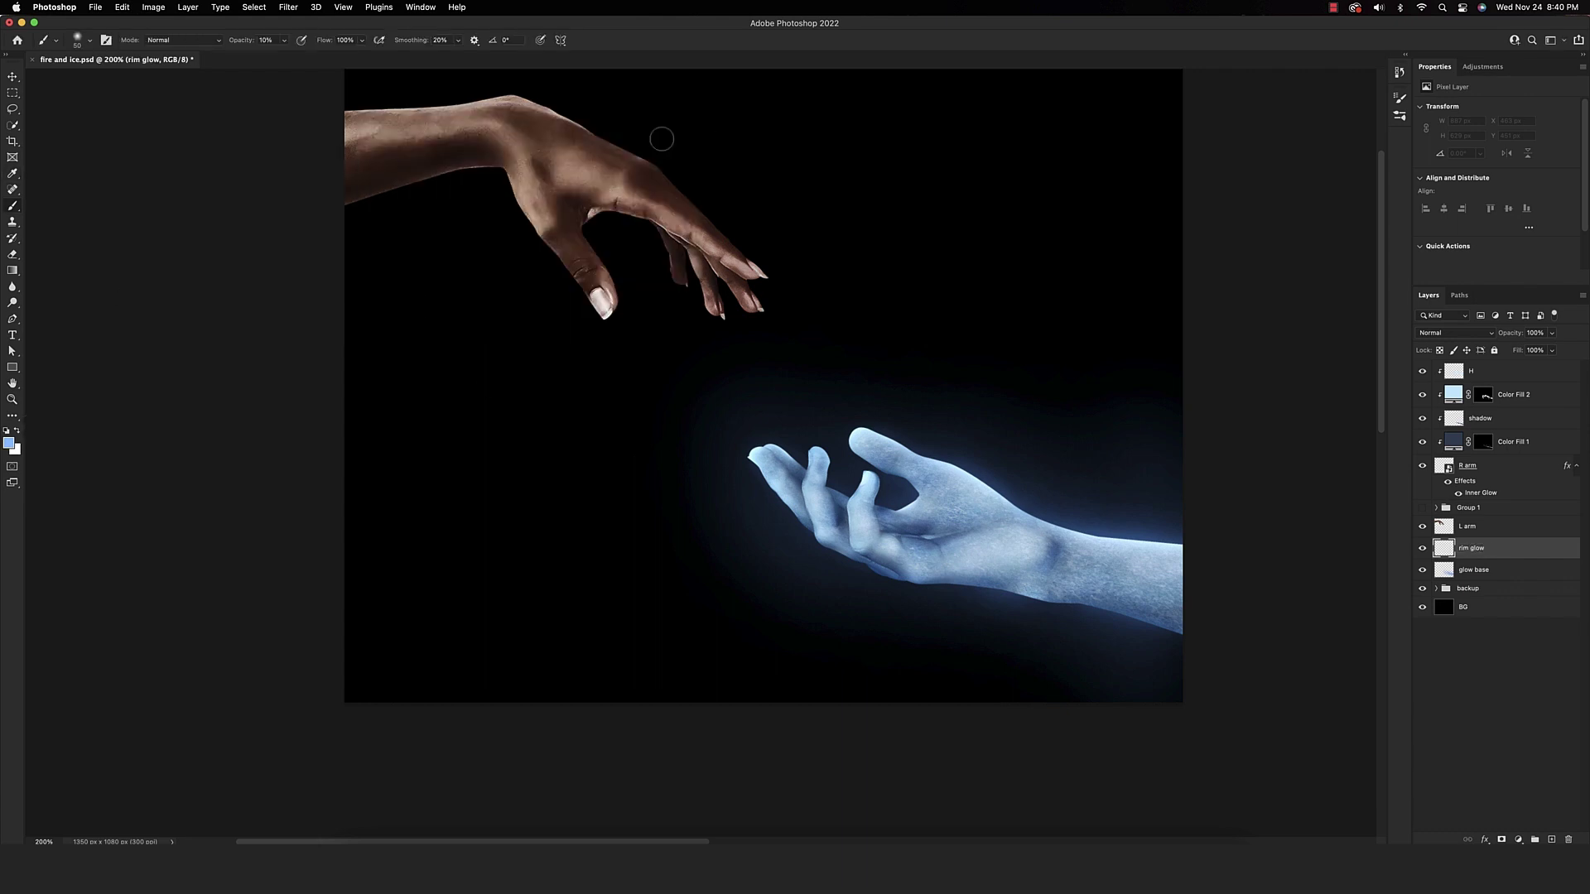
# Paint rim glow along the wrist's upper edge and back of the hand, undoing stray strokes
pyautogui.moveTo(1076, 544); pyautogui.dragTo(1238, 571)
pyautogui.moveTo(1133, 553); pyautogui.dragTo(1259, 559)
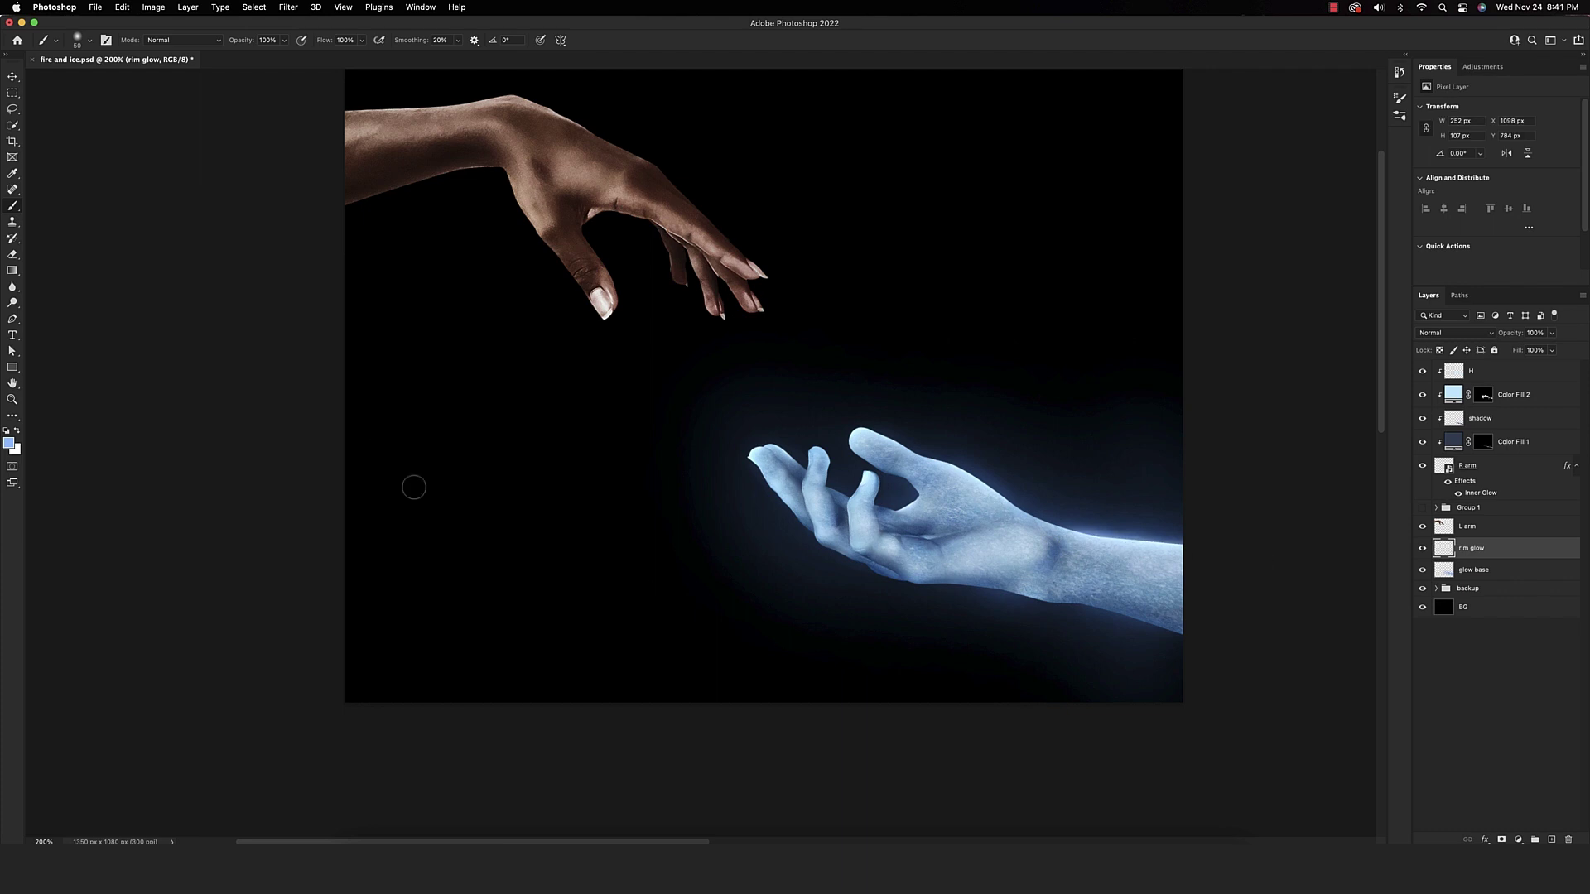
pyautogui.moveTo(989, 509)
pyautogui.mouseDown()
pyautogui.moveTo(810, 434)
pyautogui.moveTo(870, 456)
pyautogui.mouseUp()
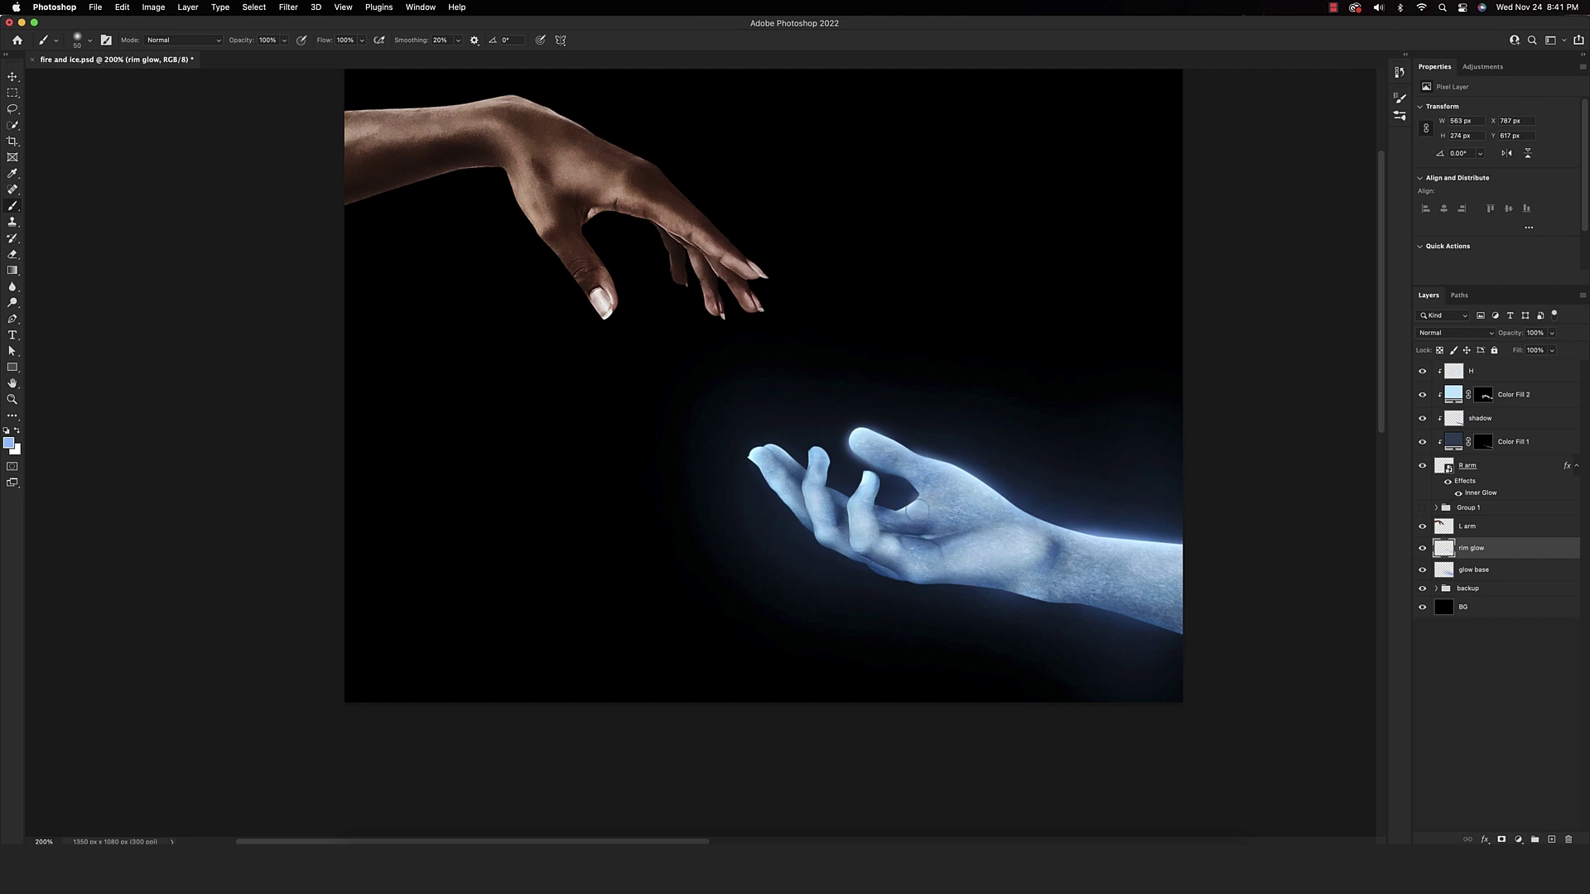
pyautogui.moveTo(758, 451); pyautogui.dragTo(778, 535)
pyautogui.press('super+z')
pyautogui.press('super+equal')
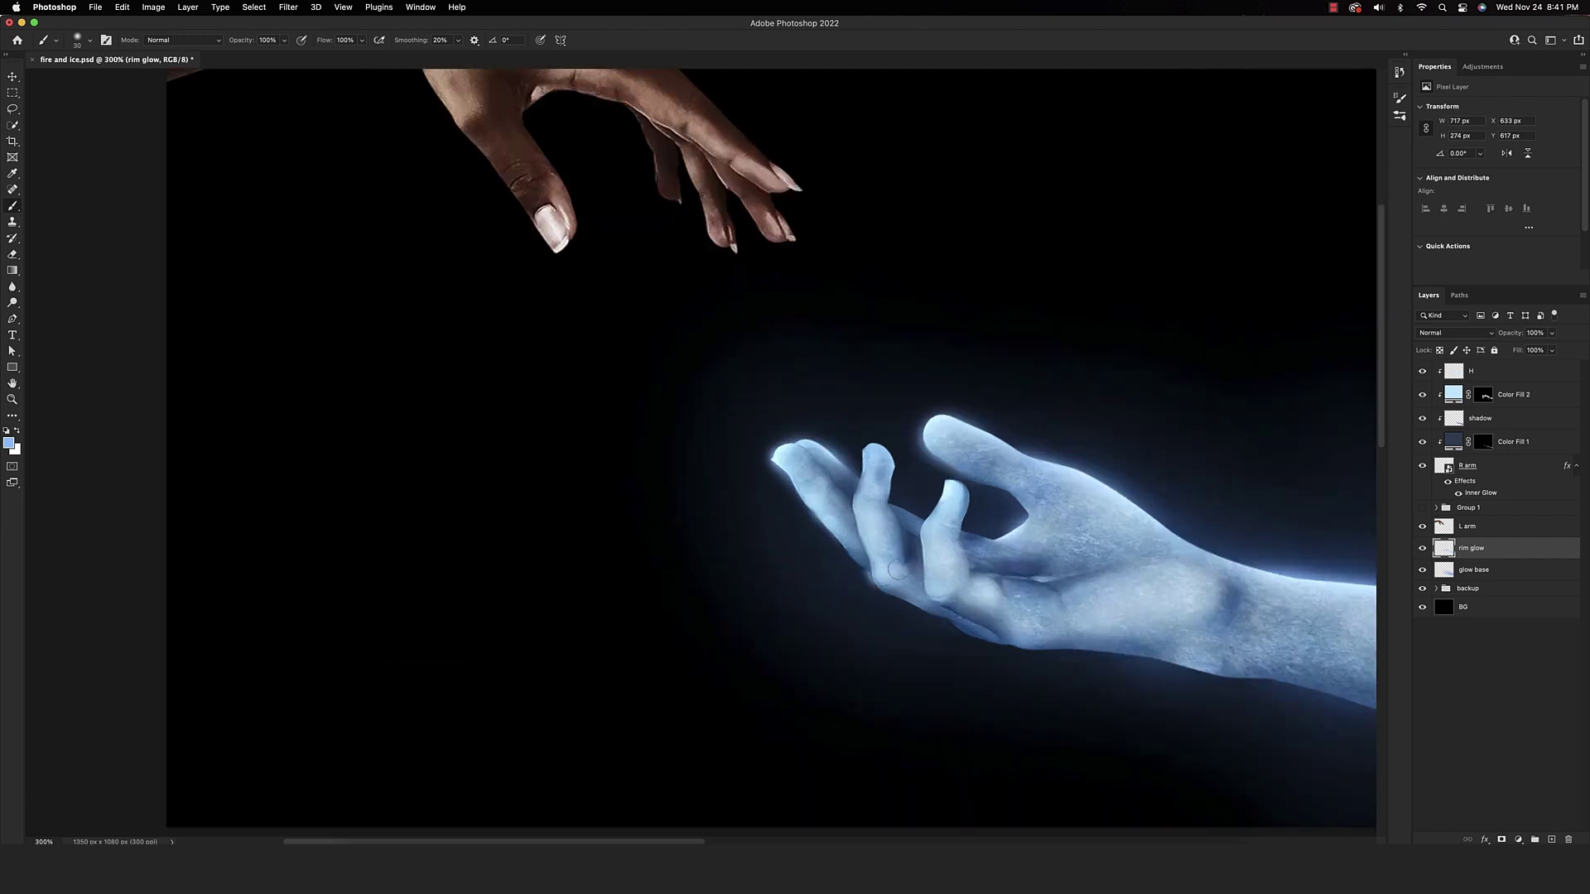
pyautogui.press('super+z')
pyautogui.hscroll(5, 898, 571)
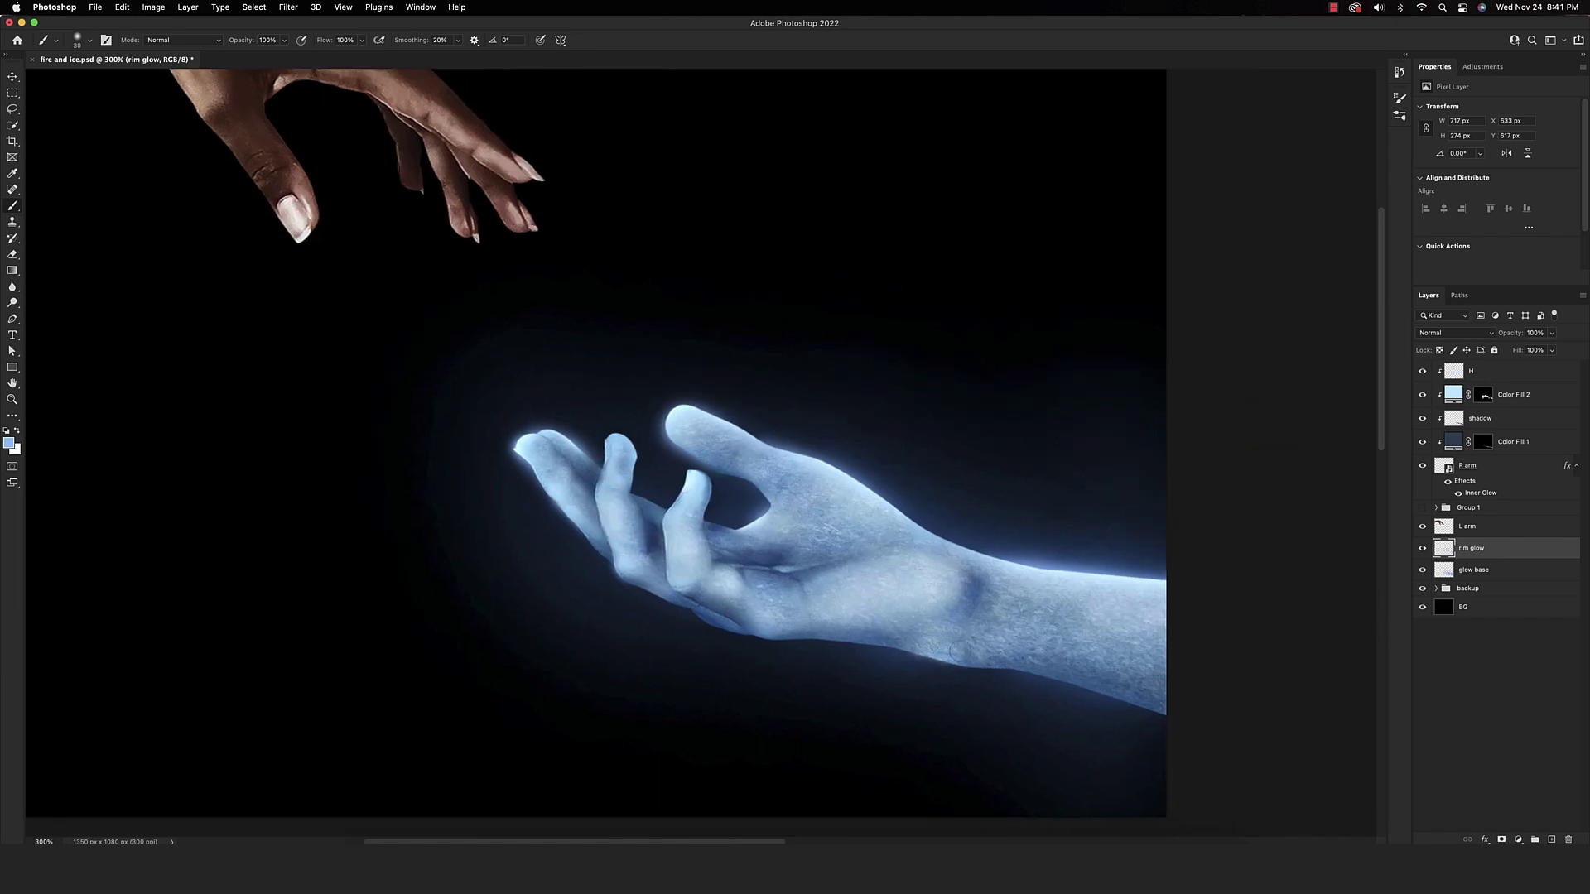
pyautogui.press('super+z')
pyautogui.press('super+minus')
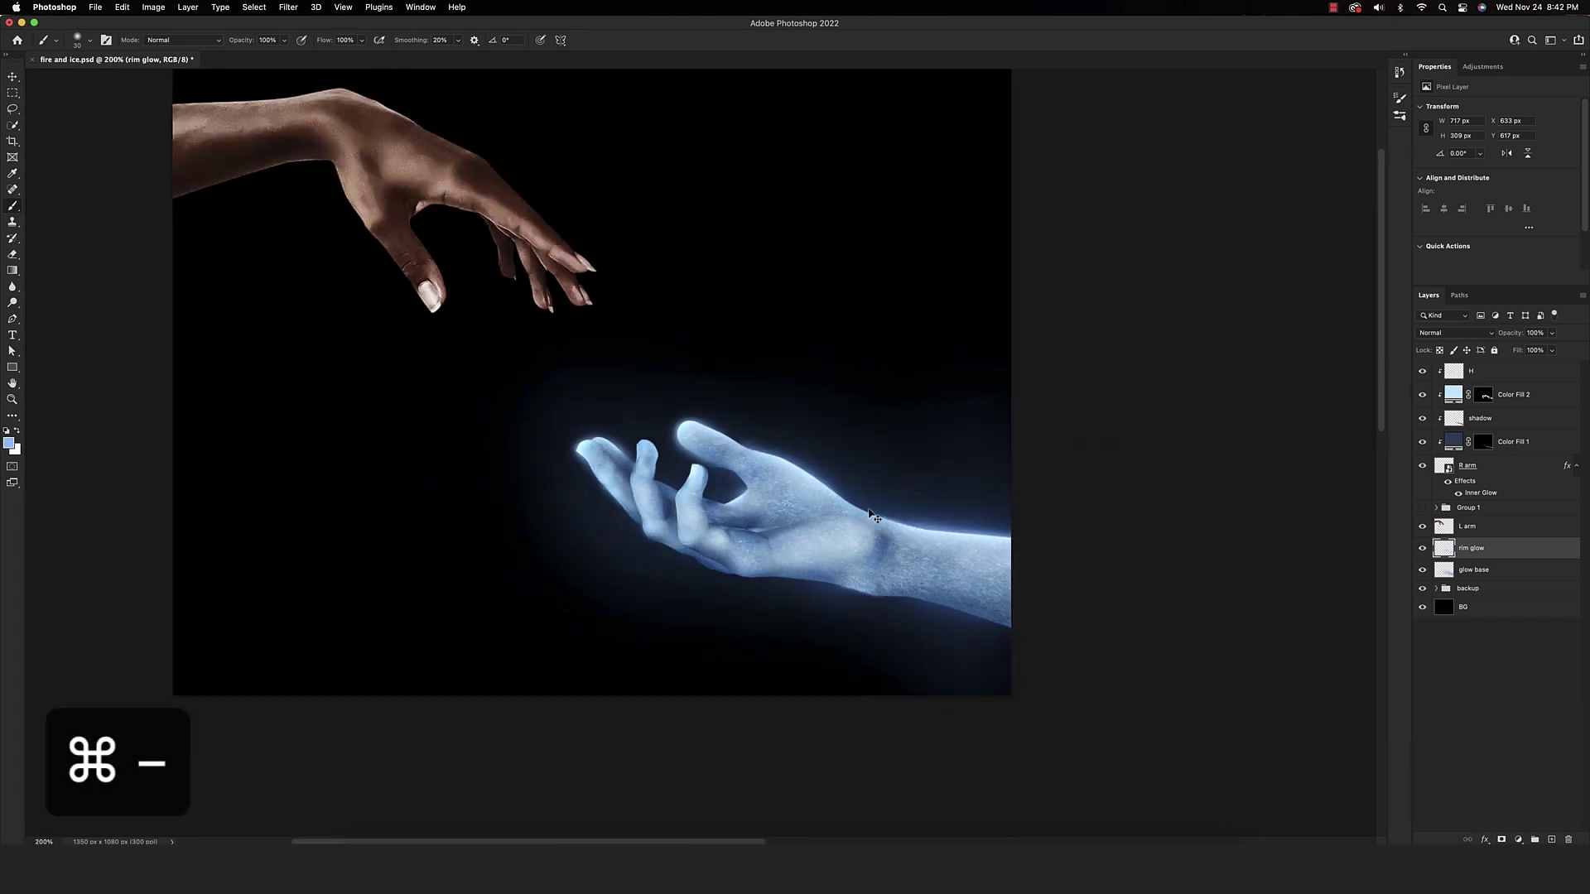
pyautogui.hscroll(-4, 869, 509)
pyautogui.scroll(2, 869, 509)
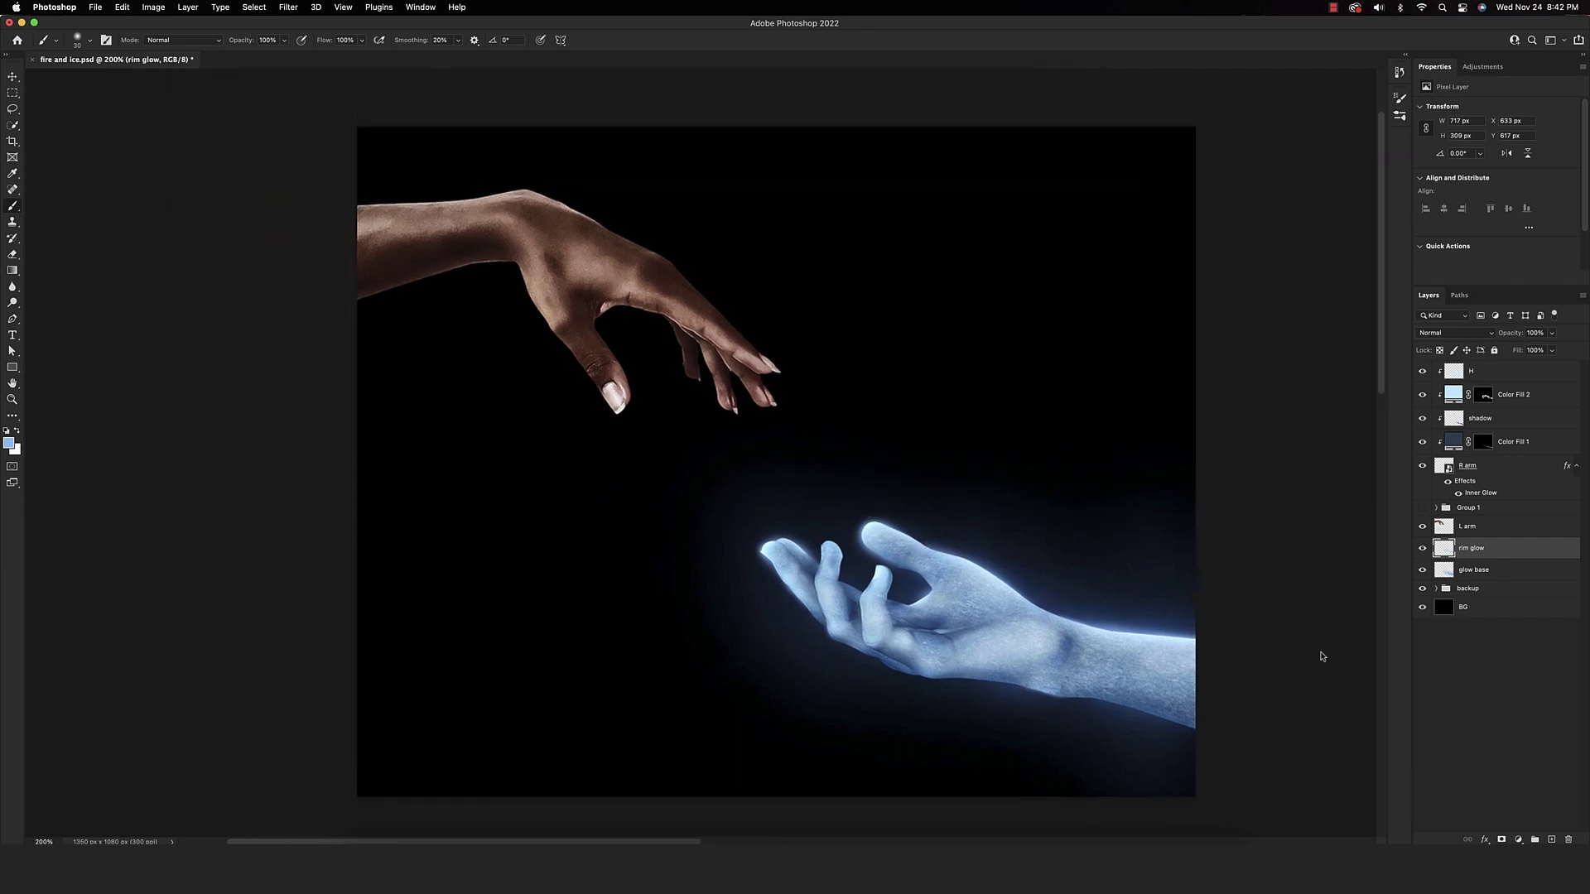
pyautogui.click(1487, 590)
# Add a layer named 'fog' and set up the cloud 9 brush rotated -30° at 30% opacity
pyautogui.click(1552, 839)
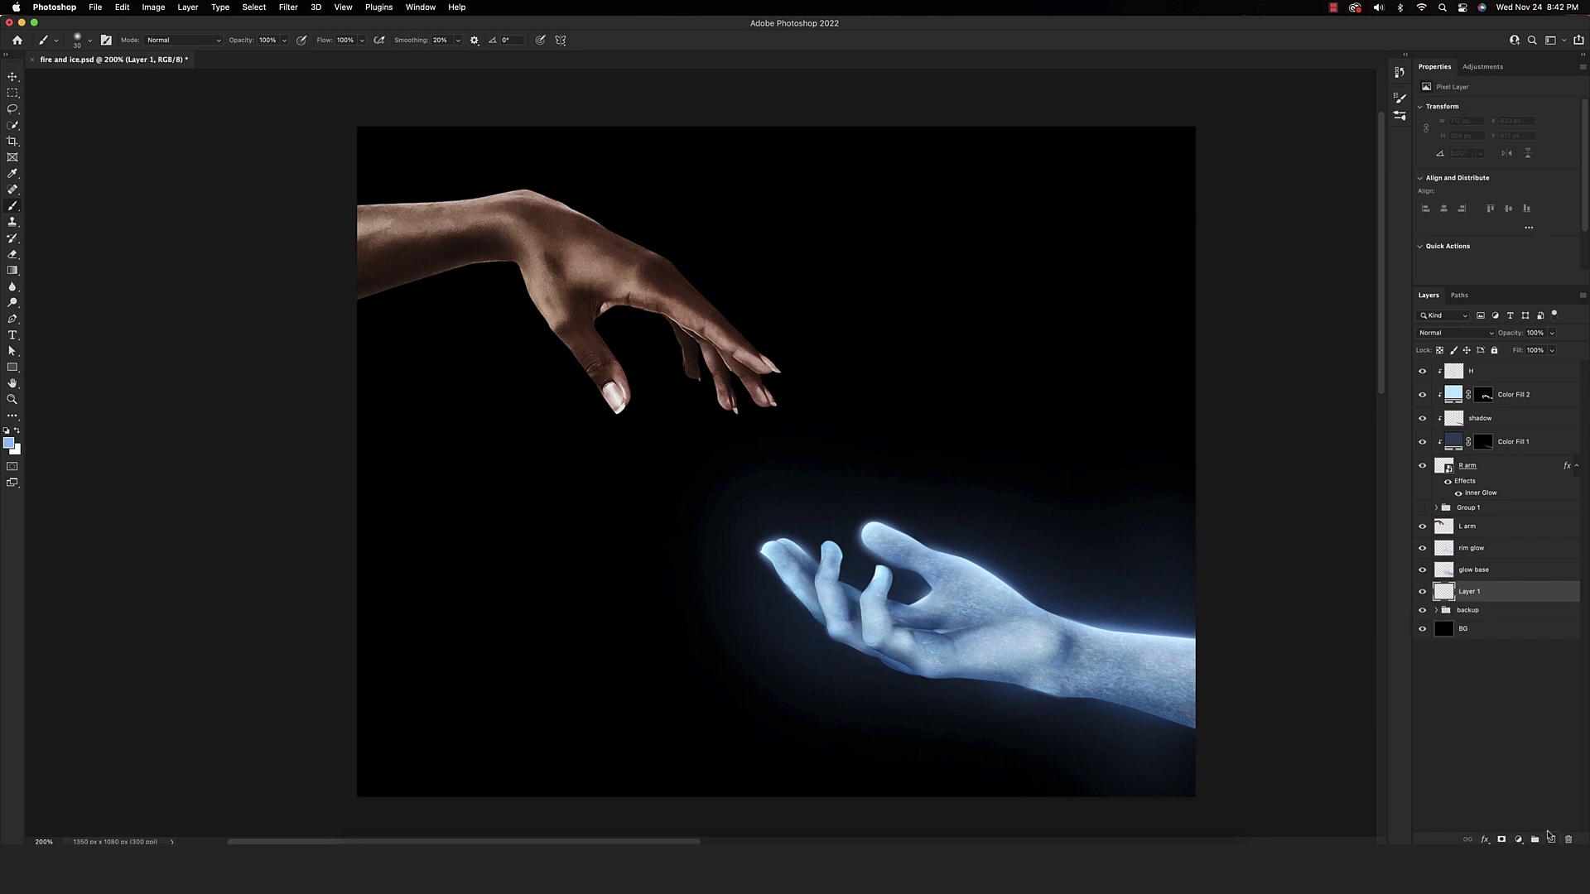
pyautogui.doubleClick(1468, 591)
pyautogui.write('fog')
pyautogui.press('Return')
pyautogui.click(77, 40)
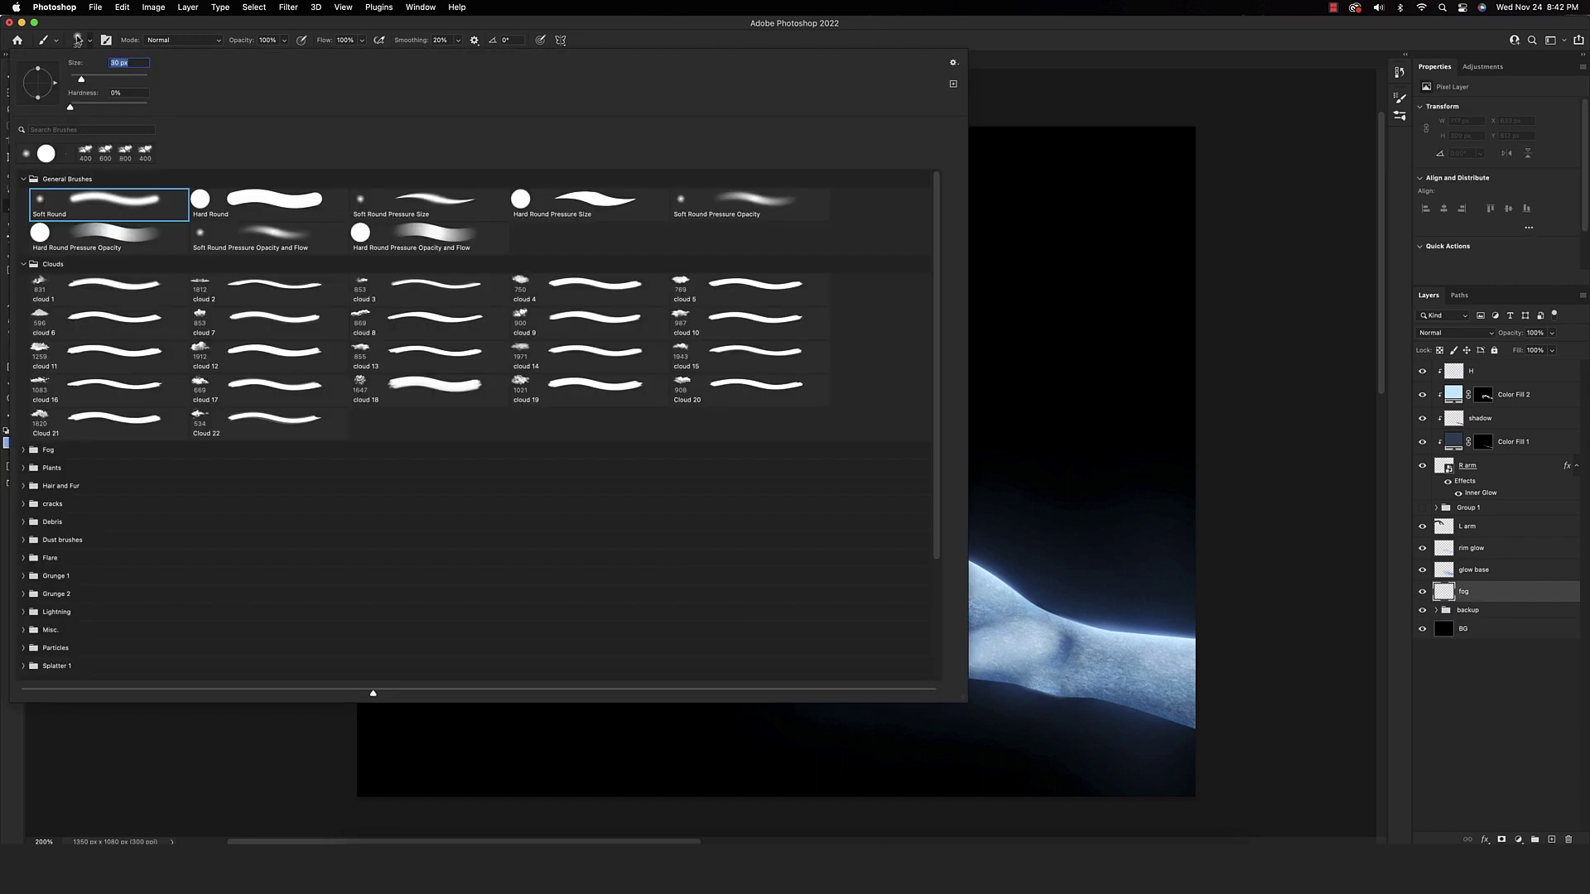
pyautogui.click(507, 340)
pyautogui.click(536, 326)
pyautogui.click(997, 442)
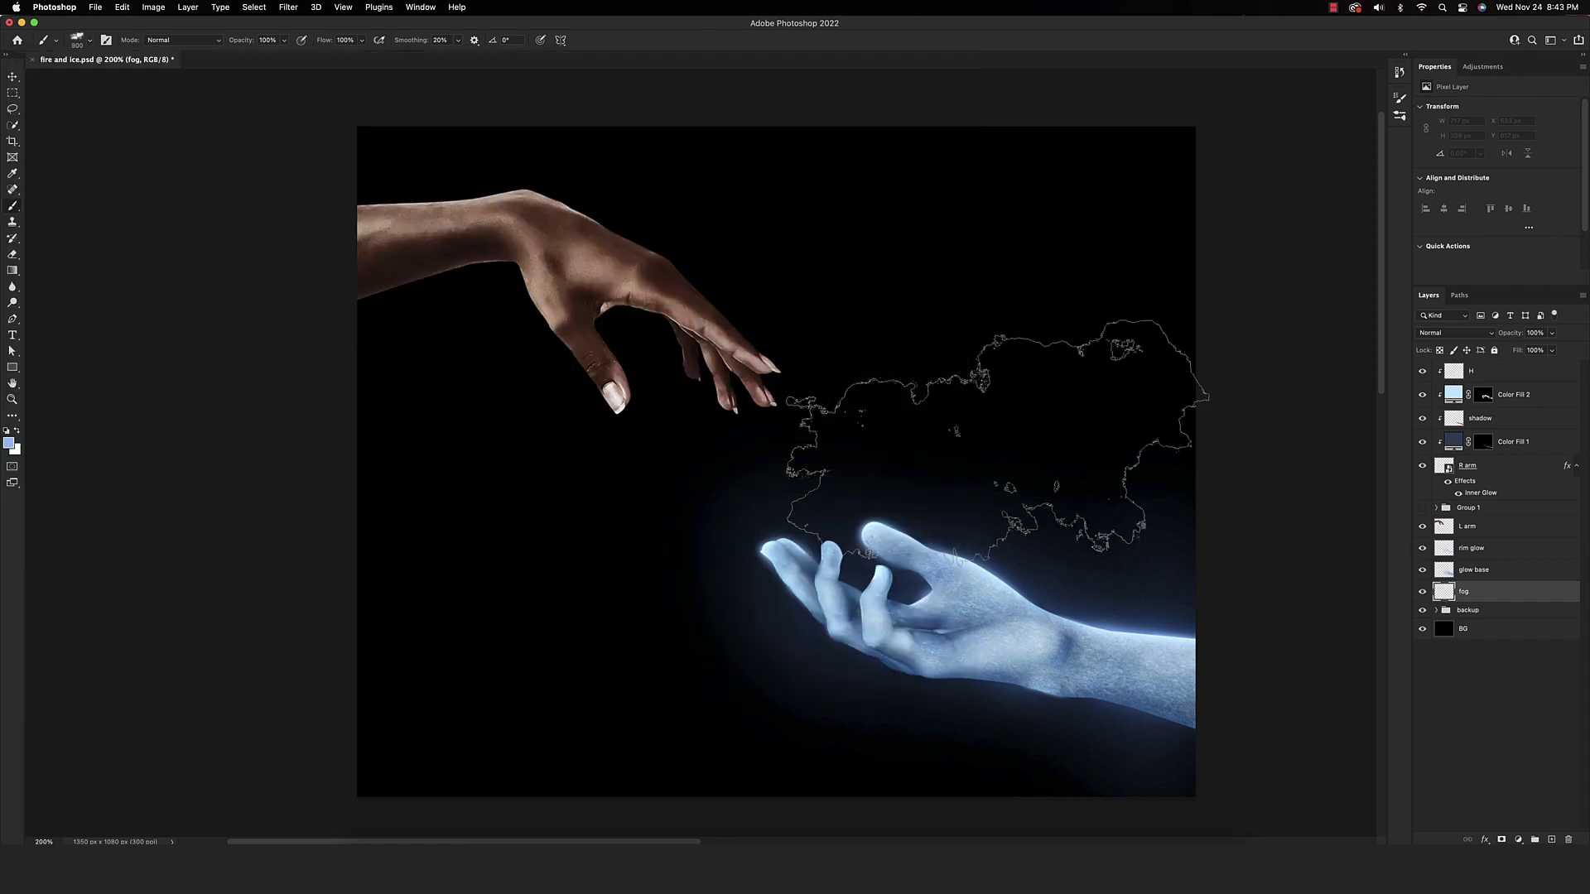
pyautogui.hotkey('shift', 'Right')
pyautogui.hotkey('shift', 'Right')
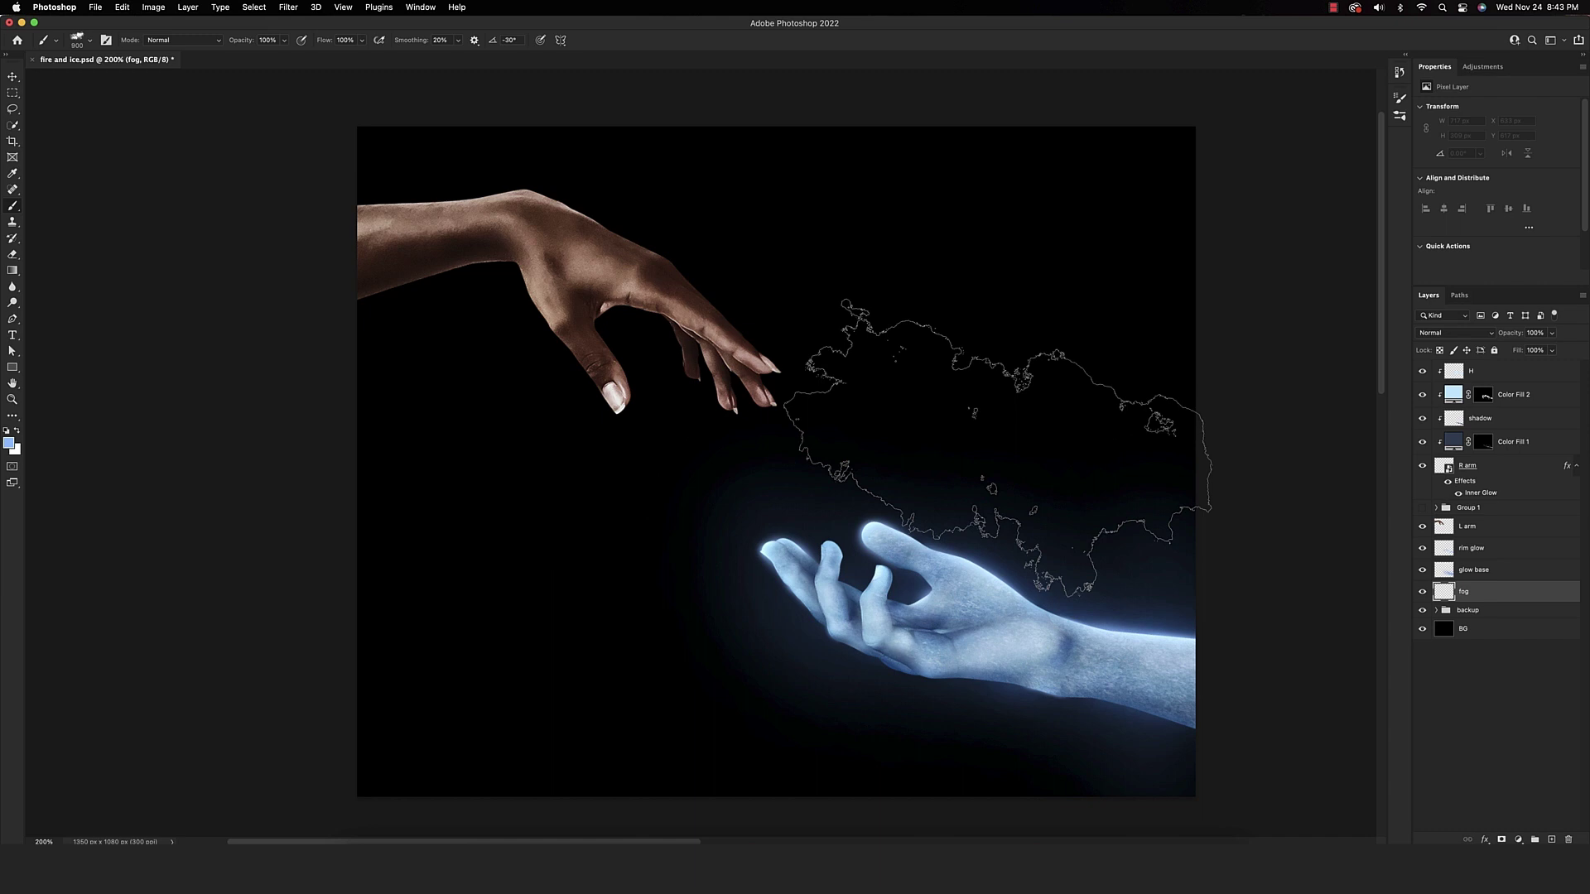
pyautogui.press('[')
pyautogui.press('3')
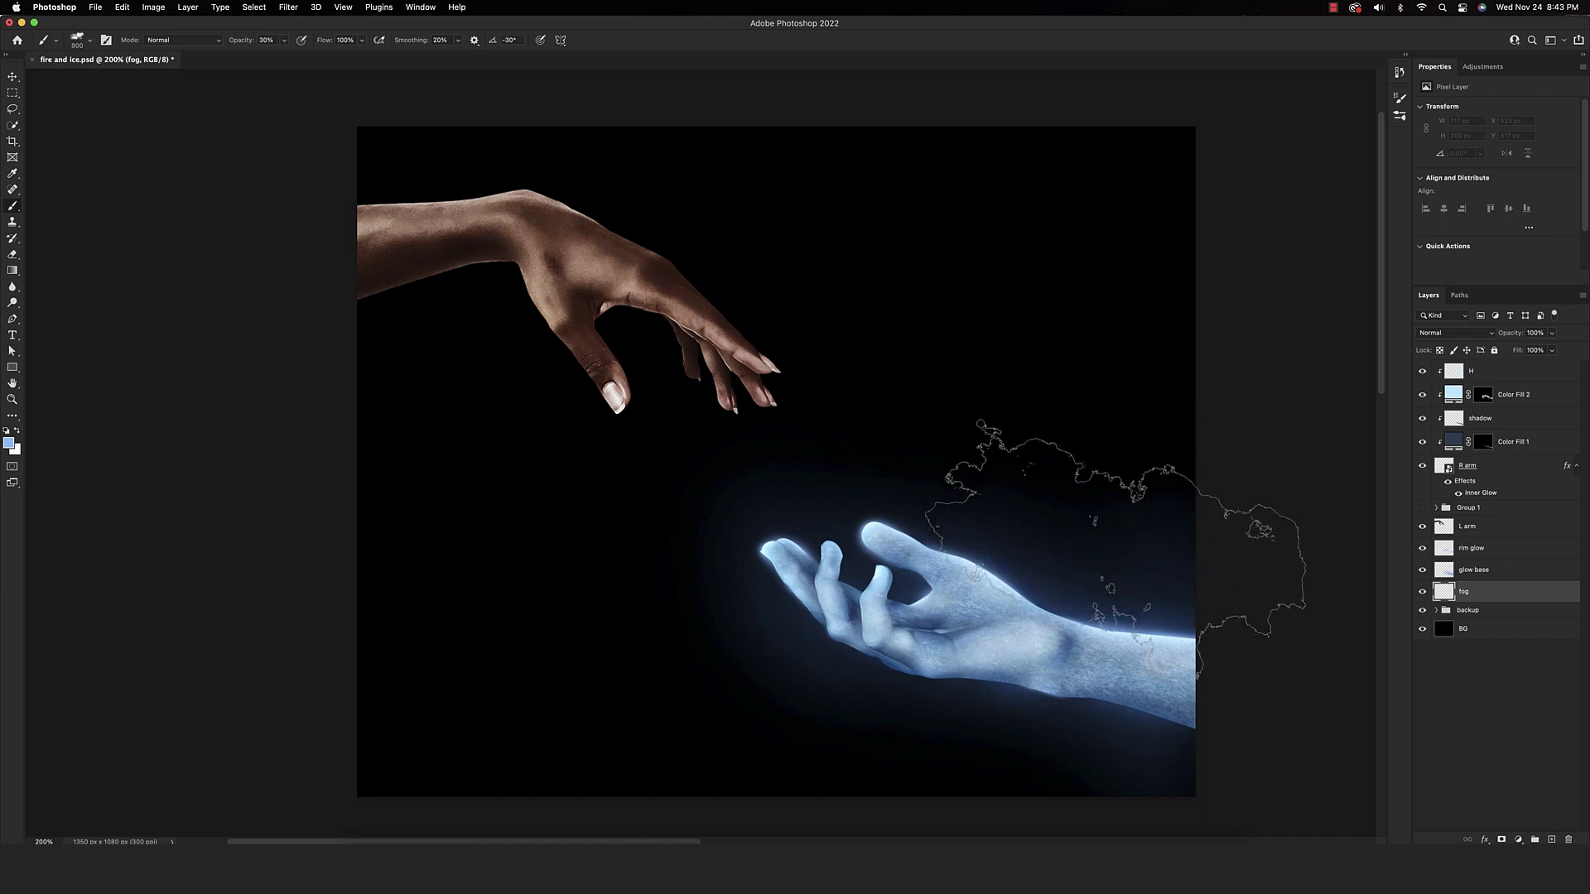
# Test fog stamps, switch to a paler greyish blue, and drop the brush opacity to 10%
pyautogui.click(1093, 538)
pyautogui.moveTo(1139, 843)
pyautogui.press('super+z')
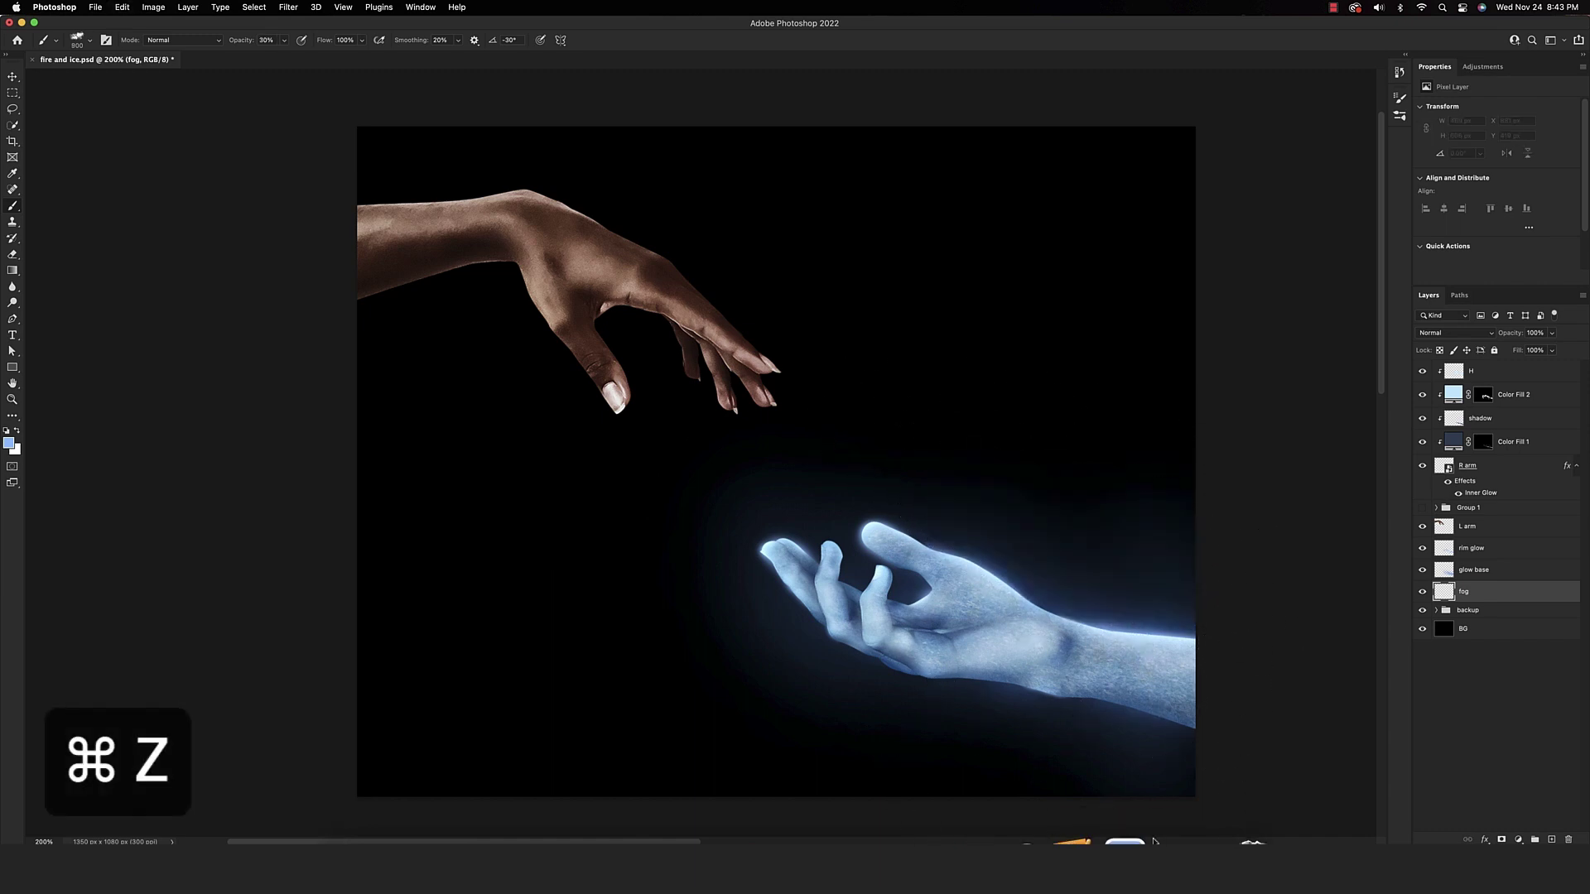
pyautogui.click(9, 445)
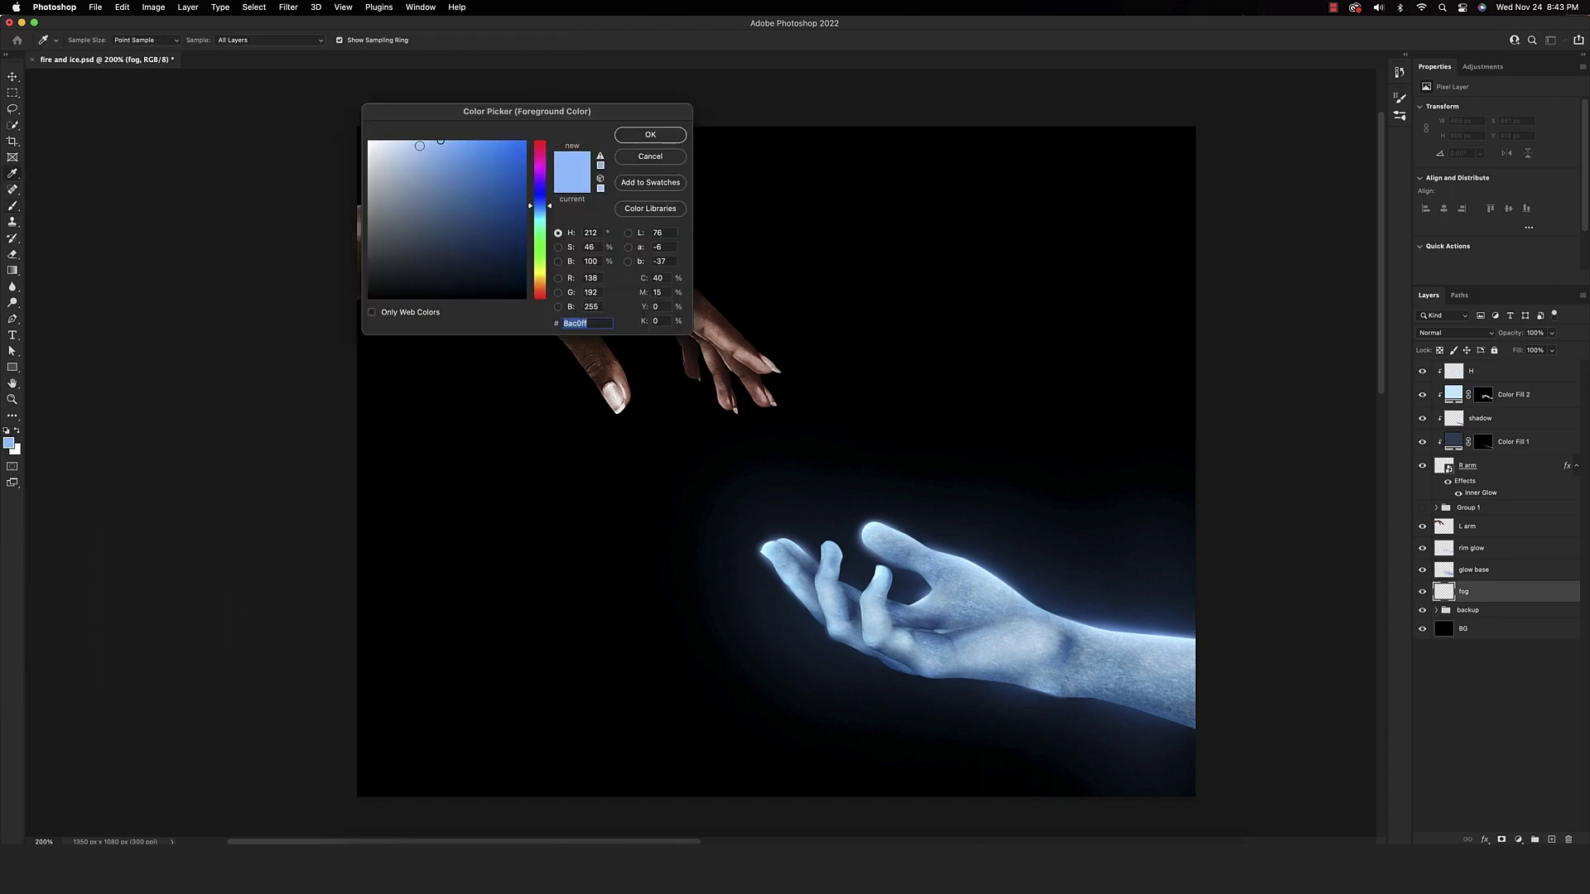
pyautogui.click(414, 159)
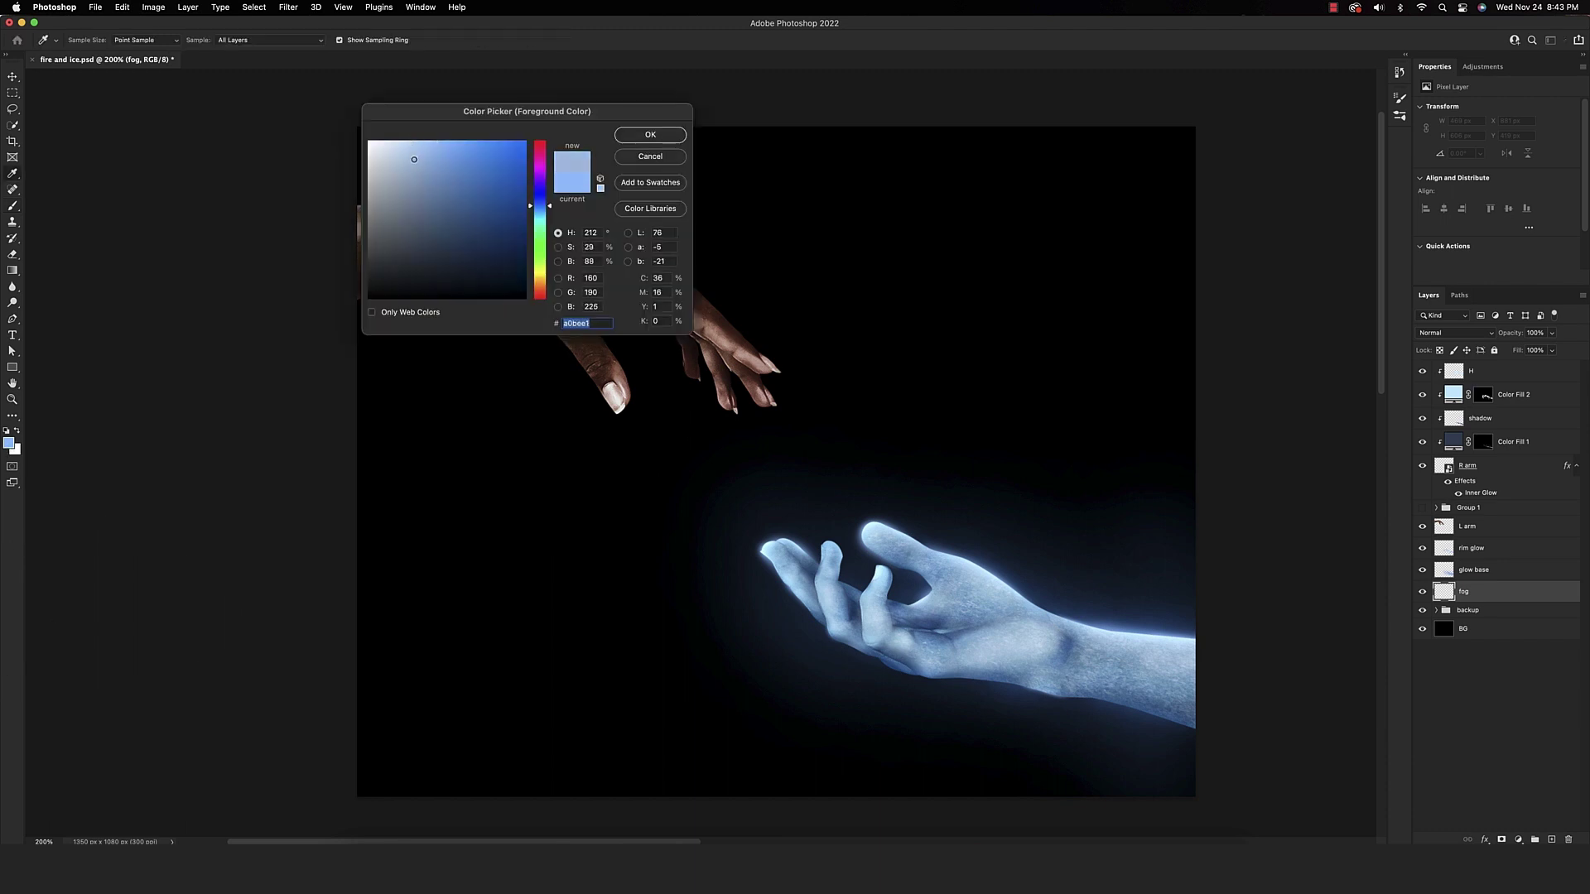
pyautogui.press('Return')
pyautogui.click(1241, 552)
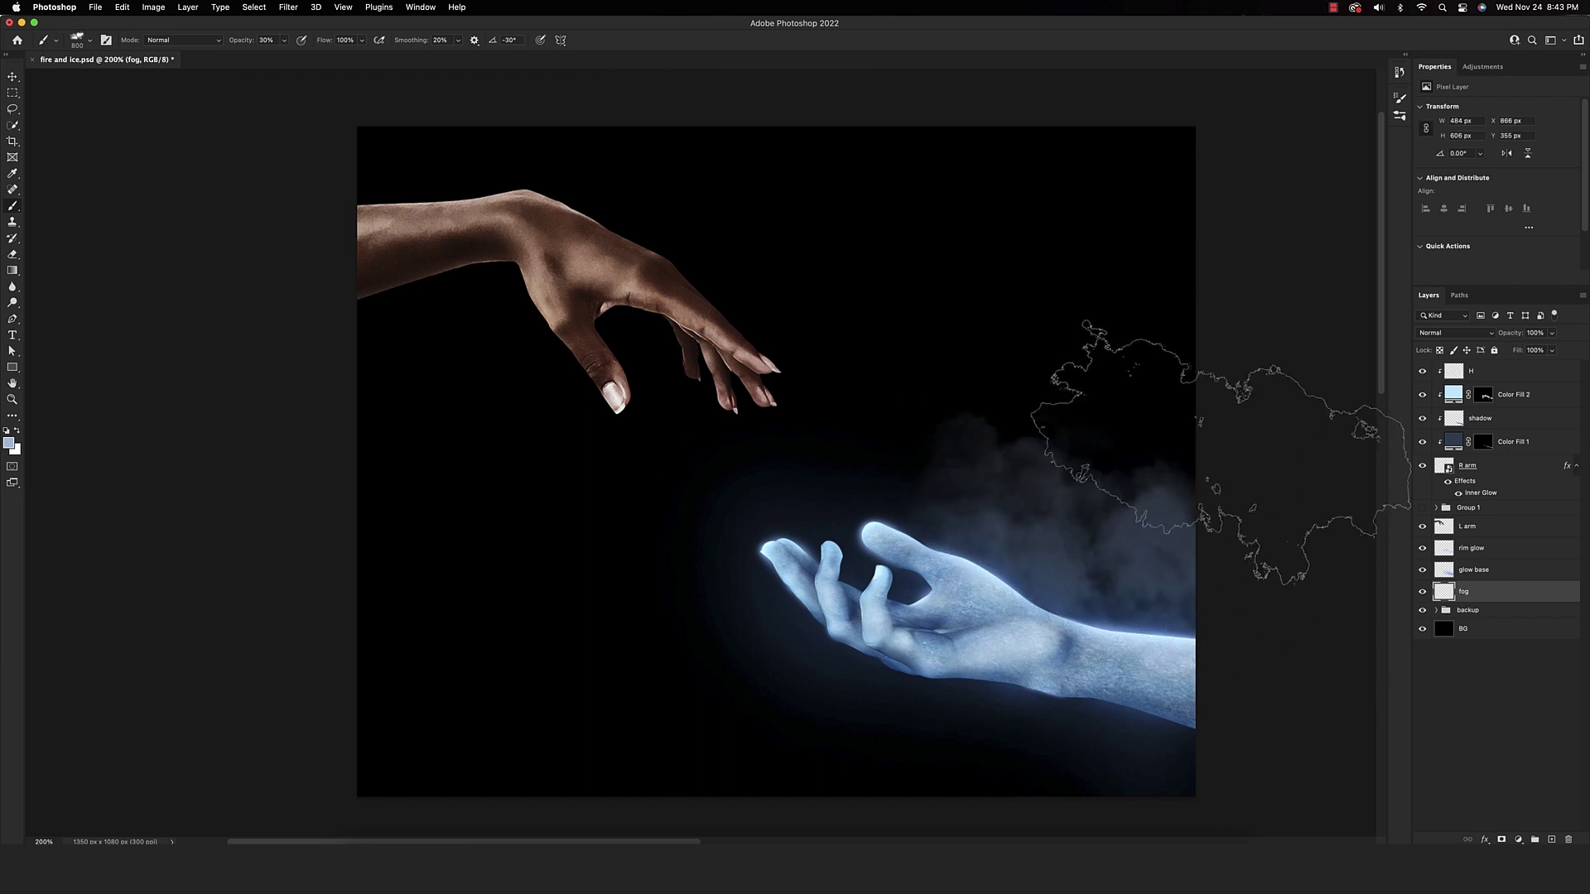
pyautogui.press('super+z')
pyautogui.press('1')
pyautogui.hscroll(3, 1142, 470)
pyautogui.scroll(-1, 1143, 470)
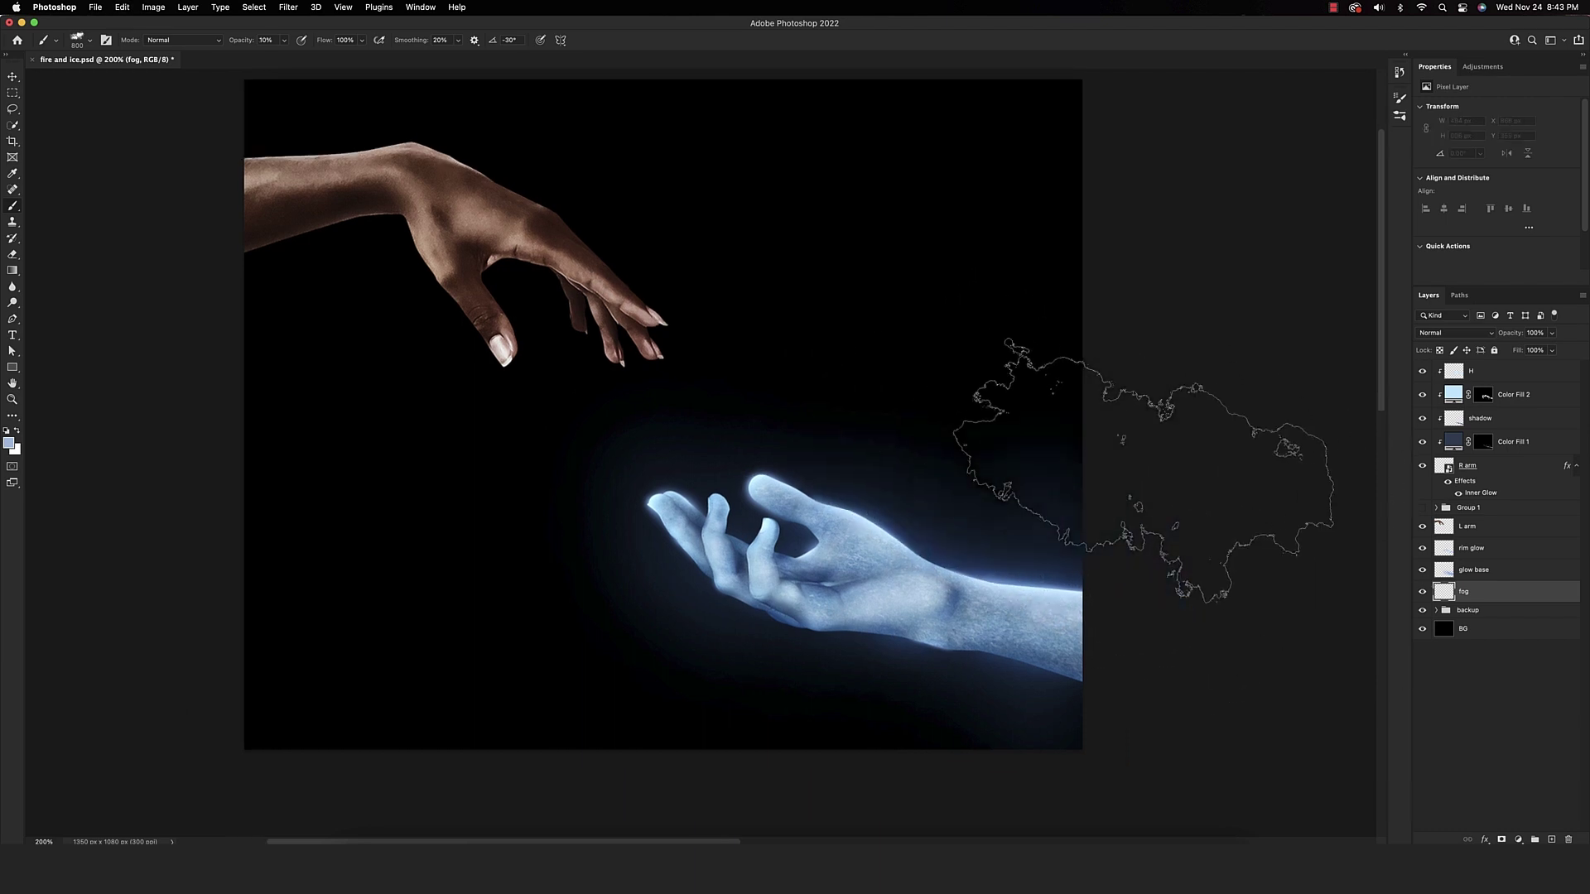
pyautogui.scroll(-3, 1077, 579)
pyautogui.hscroll(3, 1077, 580)
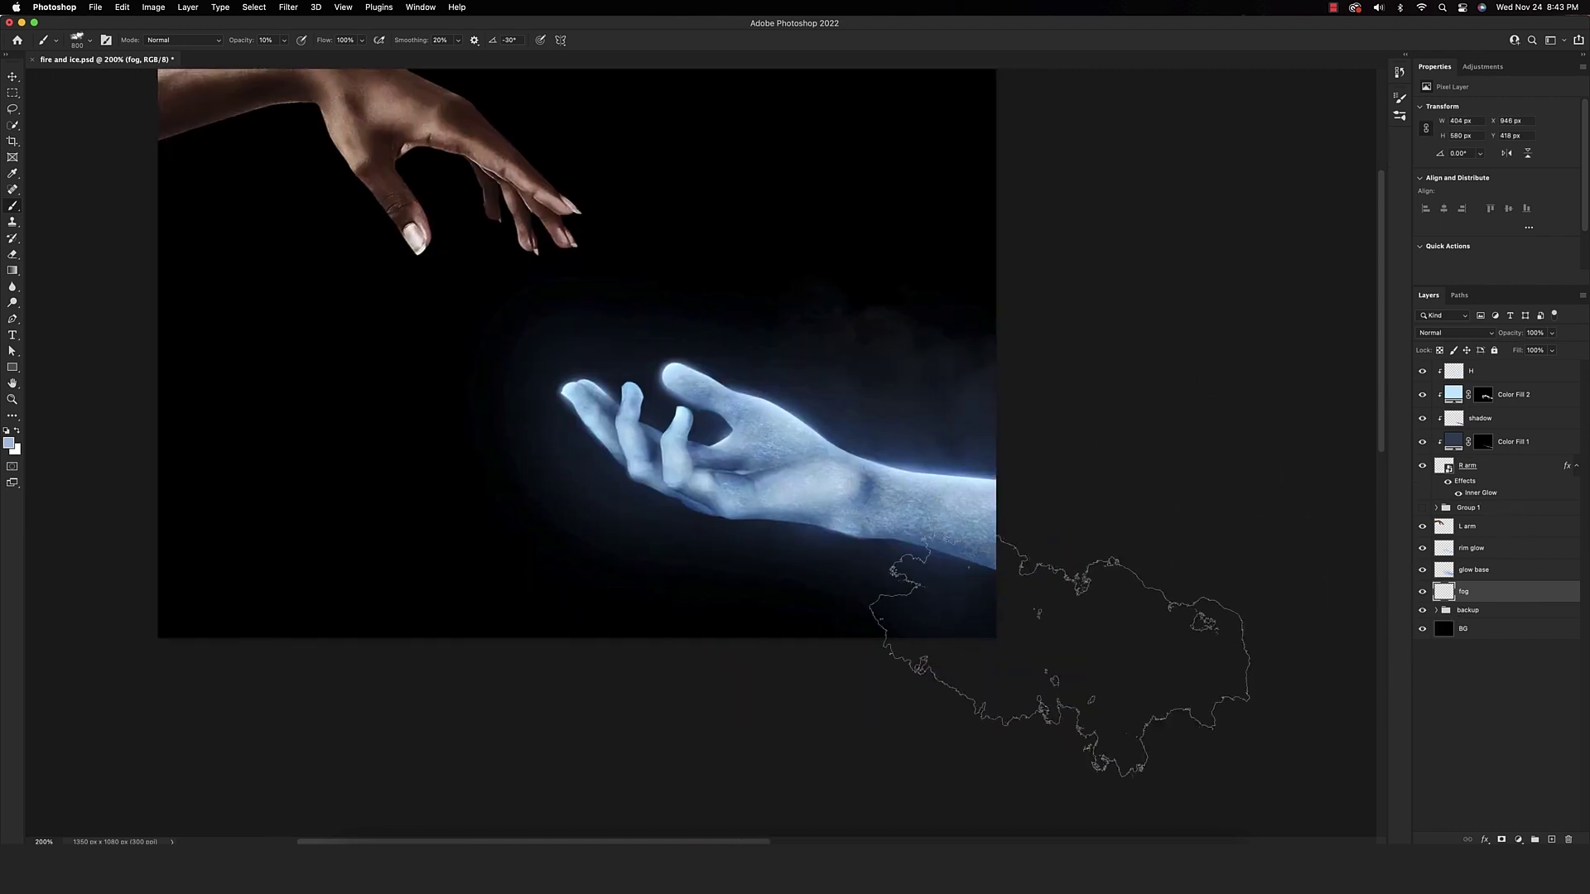
# Stamp faint fog below the forearm, left of the hand and beneath it at low opacity
pyautogui.click(1059, 581)
pyautogui.press('[')
pyautogui.press('[')
pyautogui.press('[')
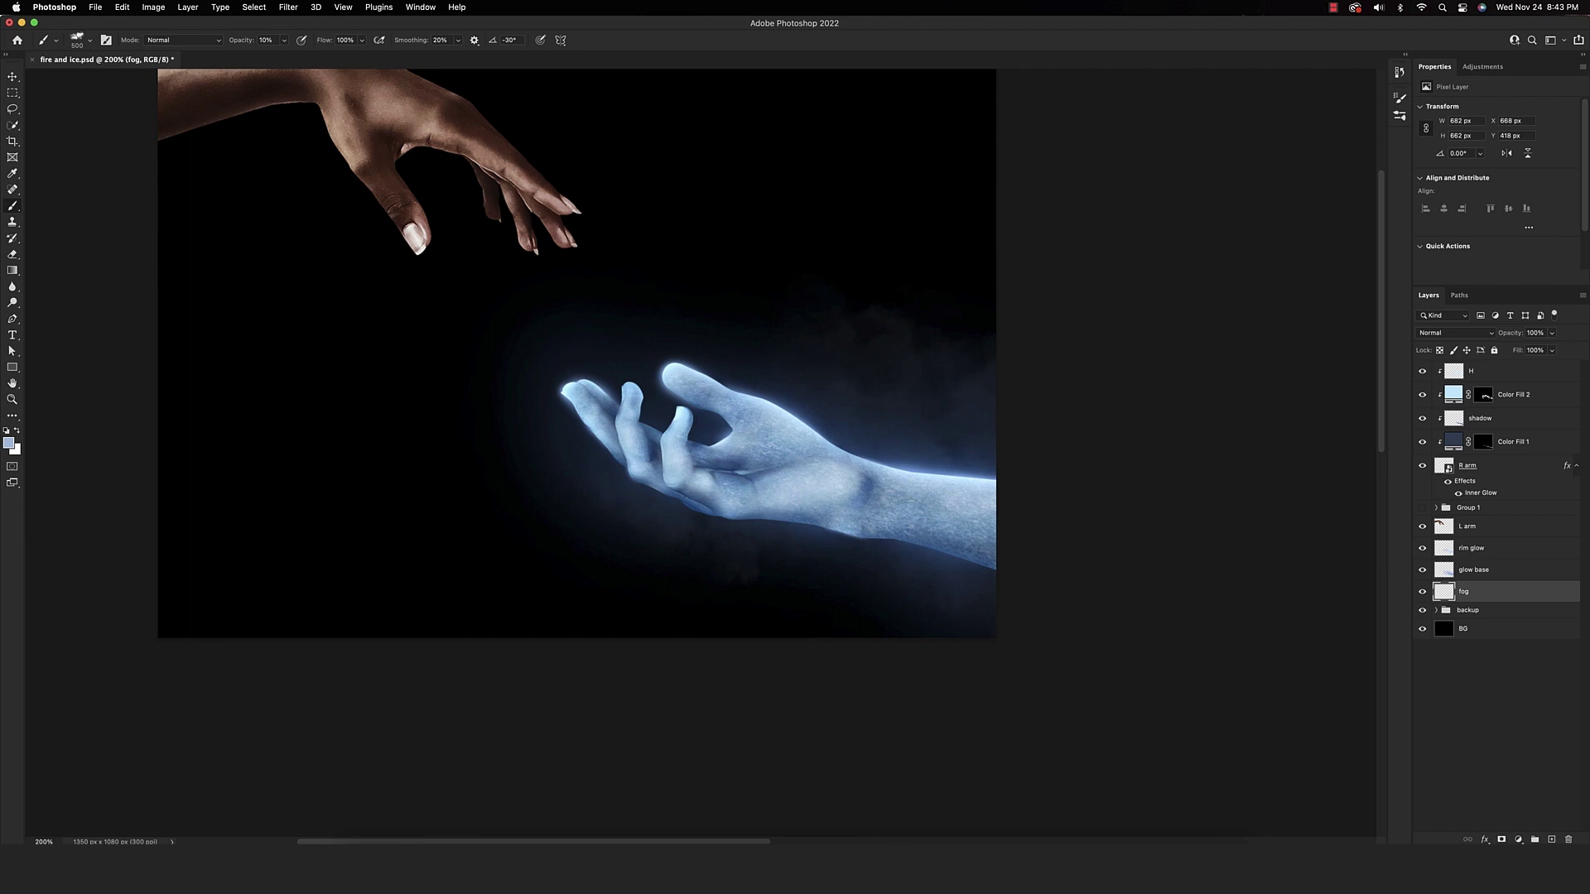
pyautogui.click(571, 552)
pyautogui.press('super+d')
pyautogui.press('Return')
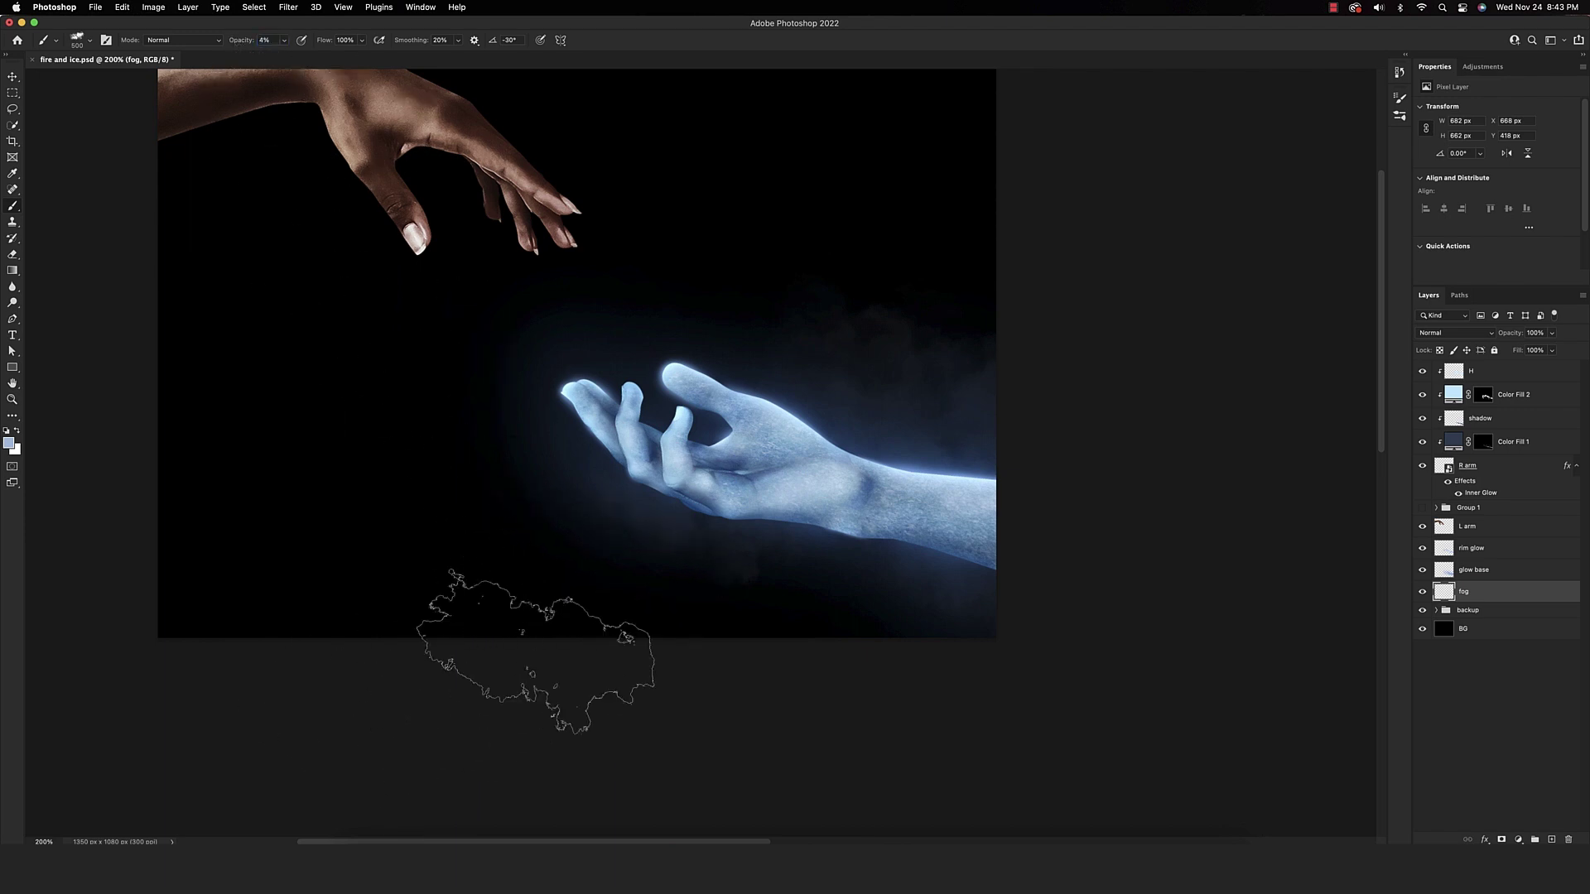
pyautogui.press(']')
pyautogui.press(']')
pyautogui.press(']')
pyautogui.press(']')
pyautogui.press(']')
pyautogui.press('[')
pyautogui.click(802, 530)
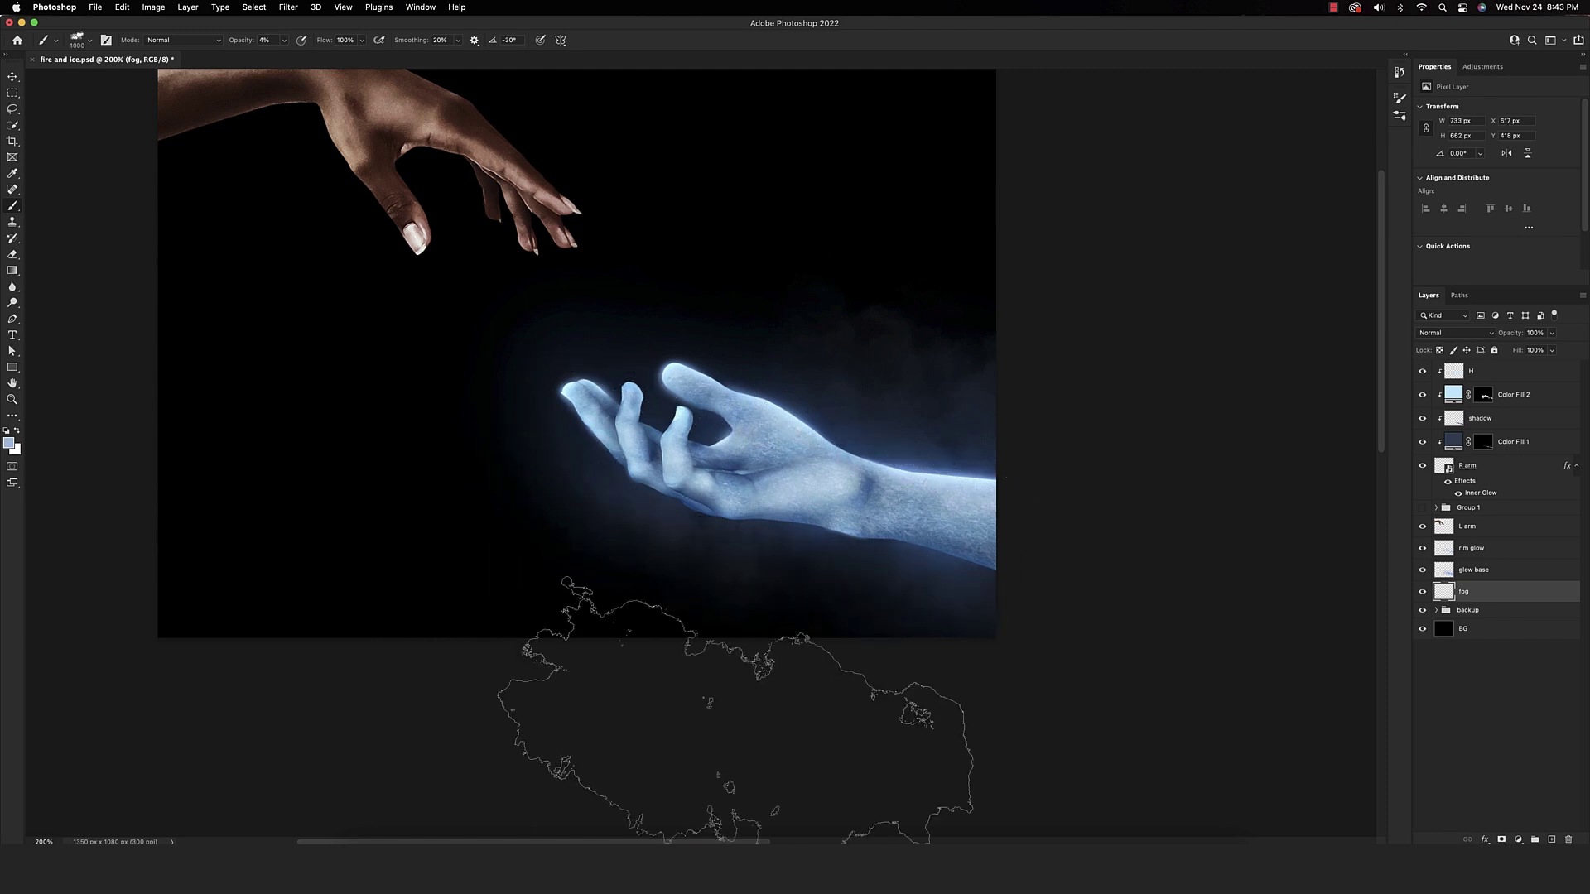
pyautogui.click(708, 641)
pyautogui.press('[')
pyautogui.press('[')
pyautogui.press('[')
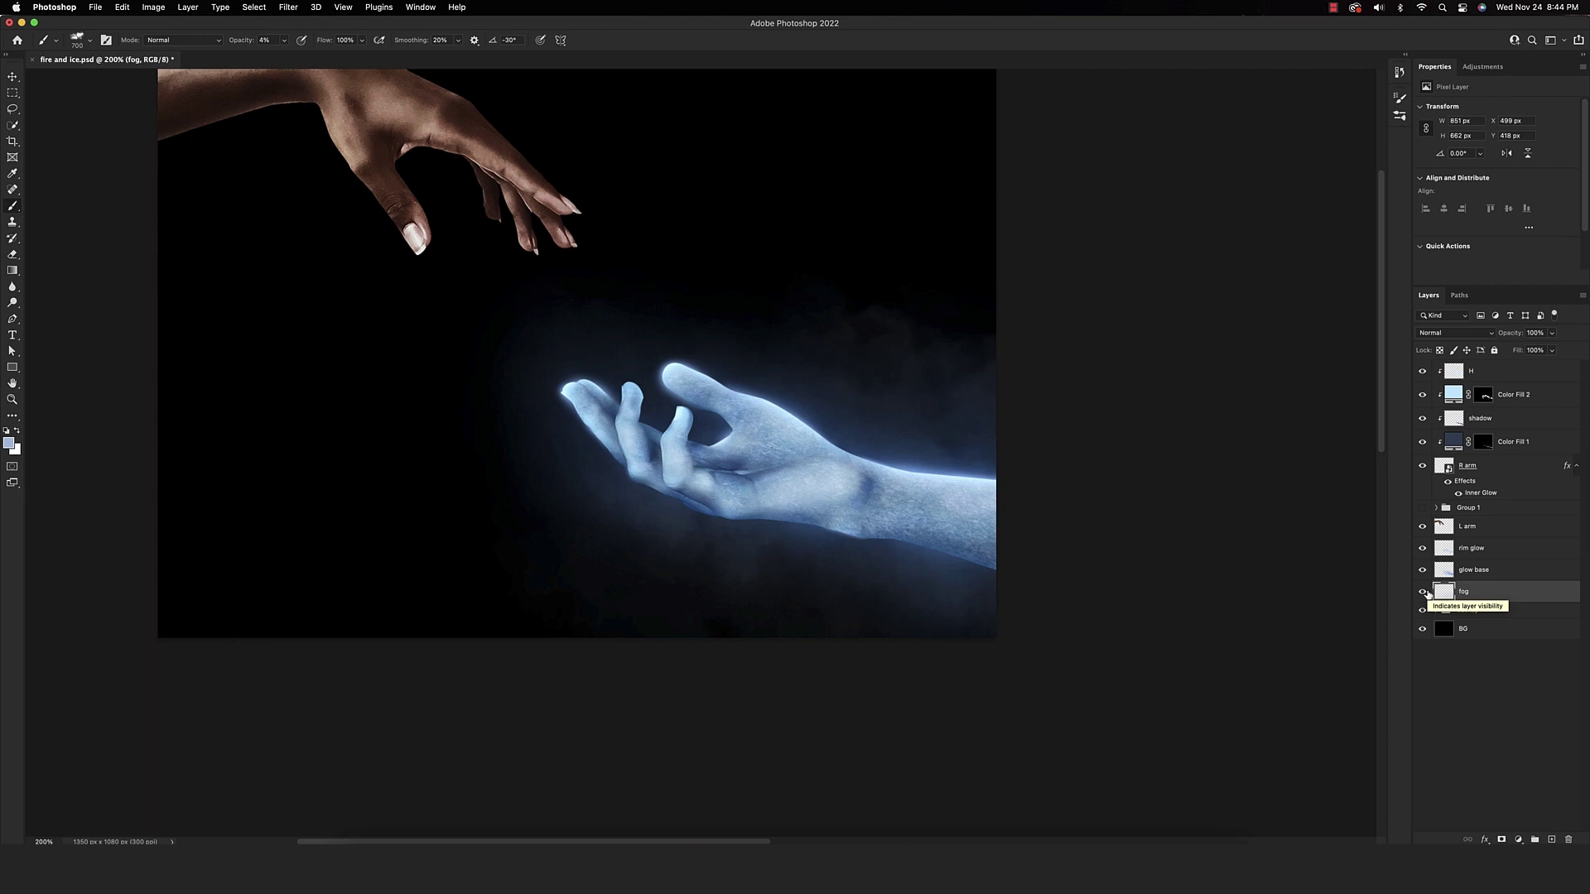
pyautogui.scroll(3, 1381, 557)
pyautogui.hscroll(-3, 1380, 558)
pyautogui.scroll(1, 1296, 542)
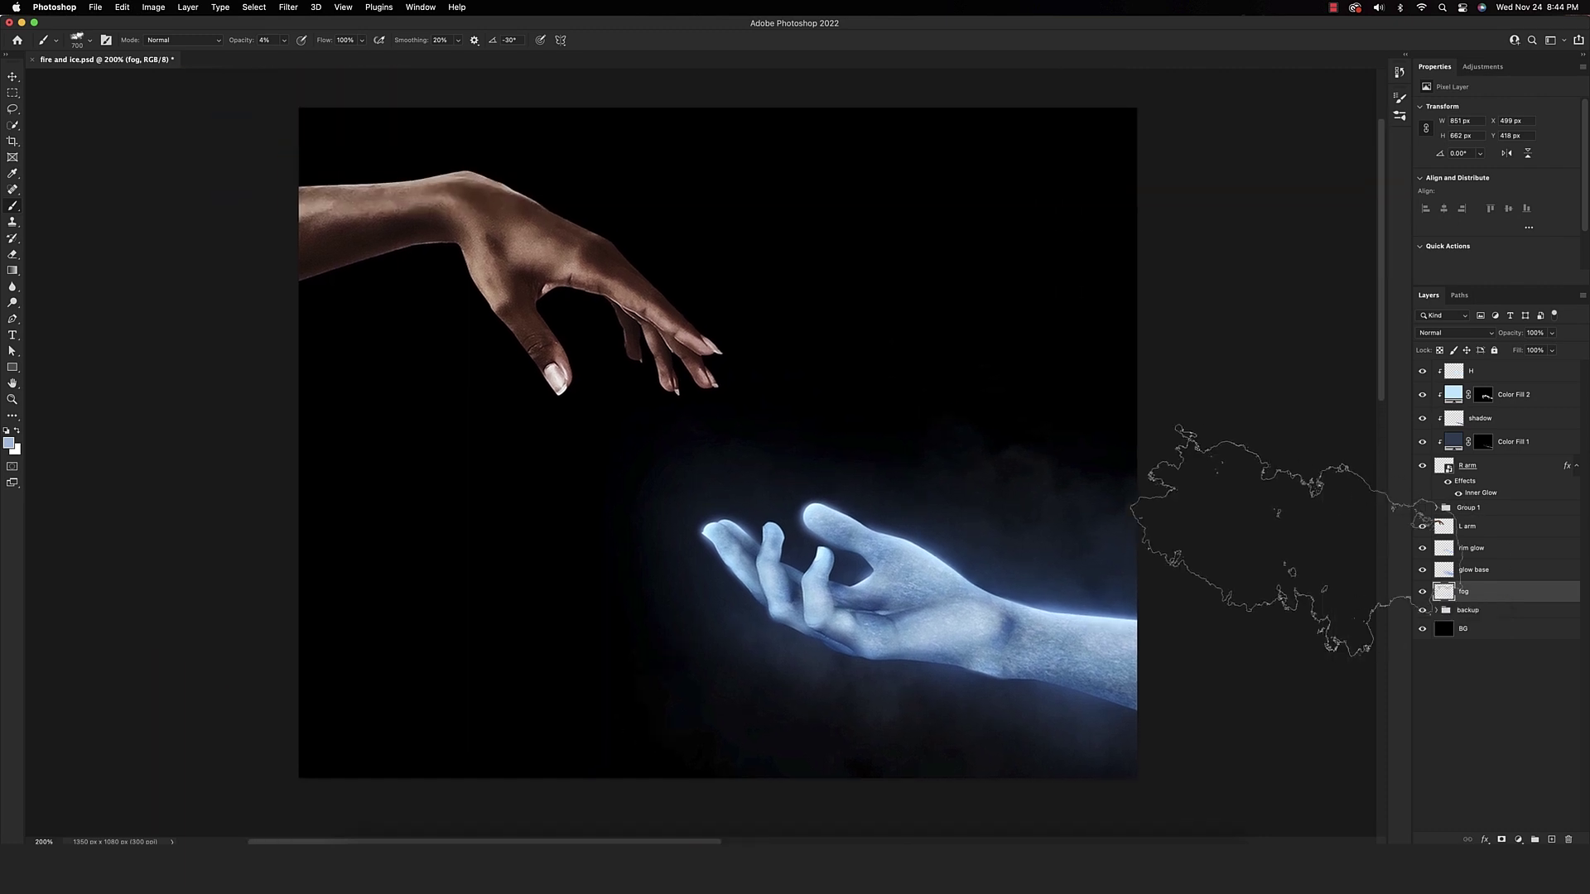